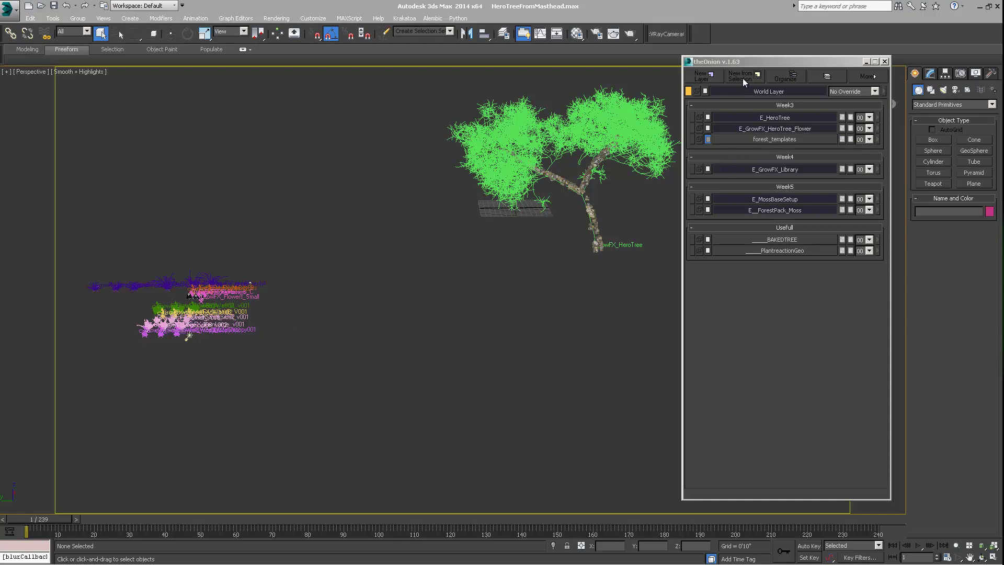
drag(753, 62, 776, 48)
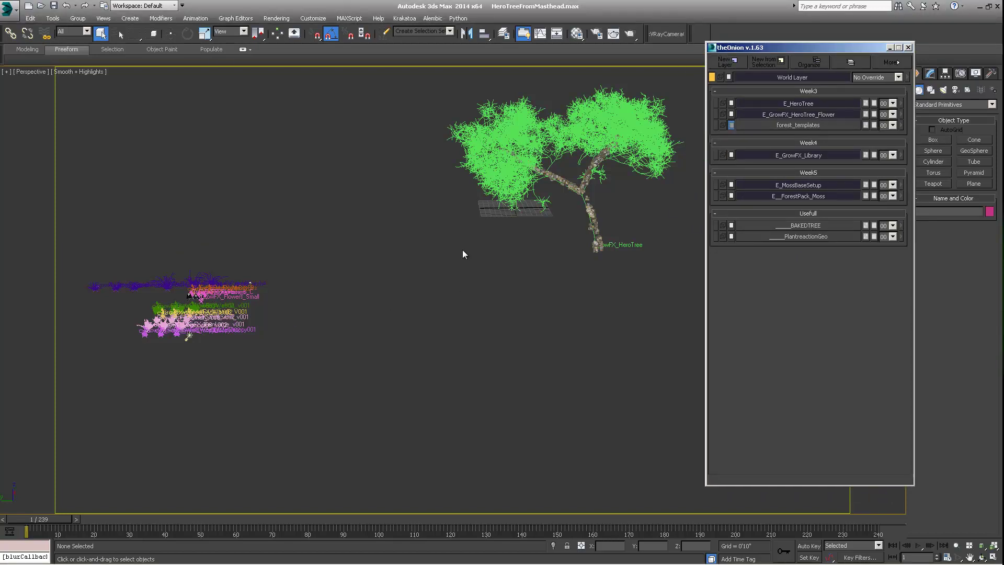
middle_drag(616, 186, 584, 194)
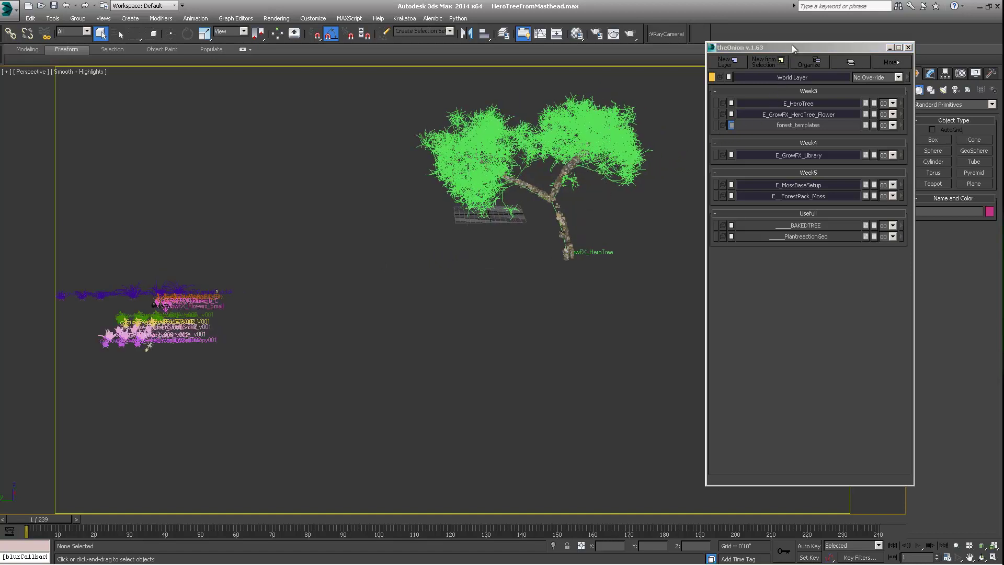
drag(792, 45, 779, 45)
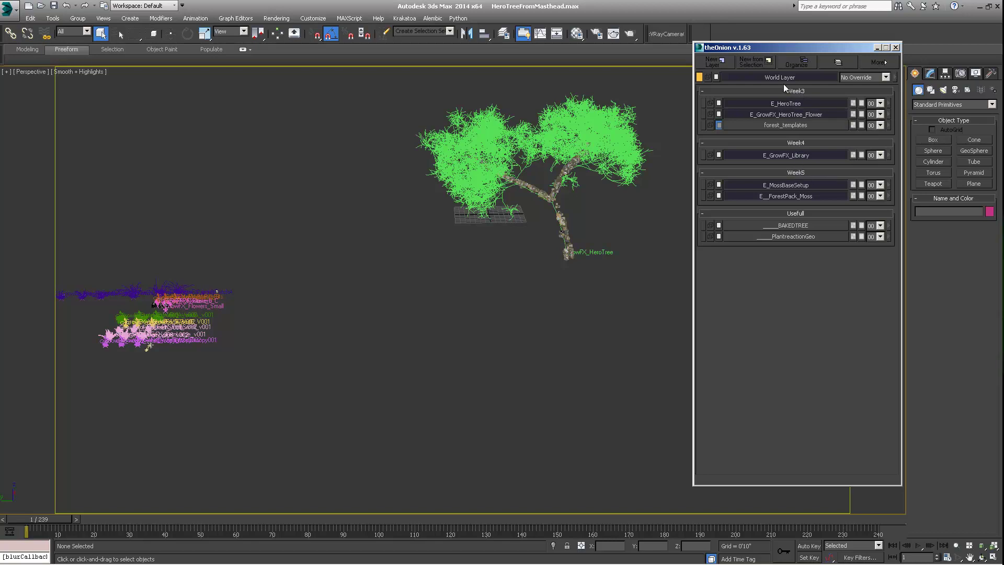
drag(792, 48, 787, 56)
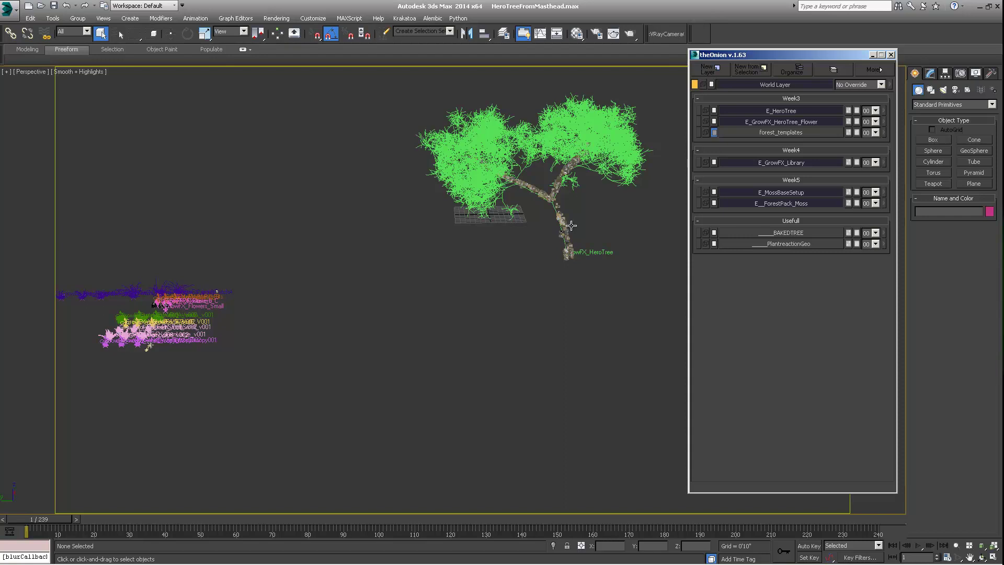
middle_drag(557, 216, 580, 217)
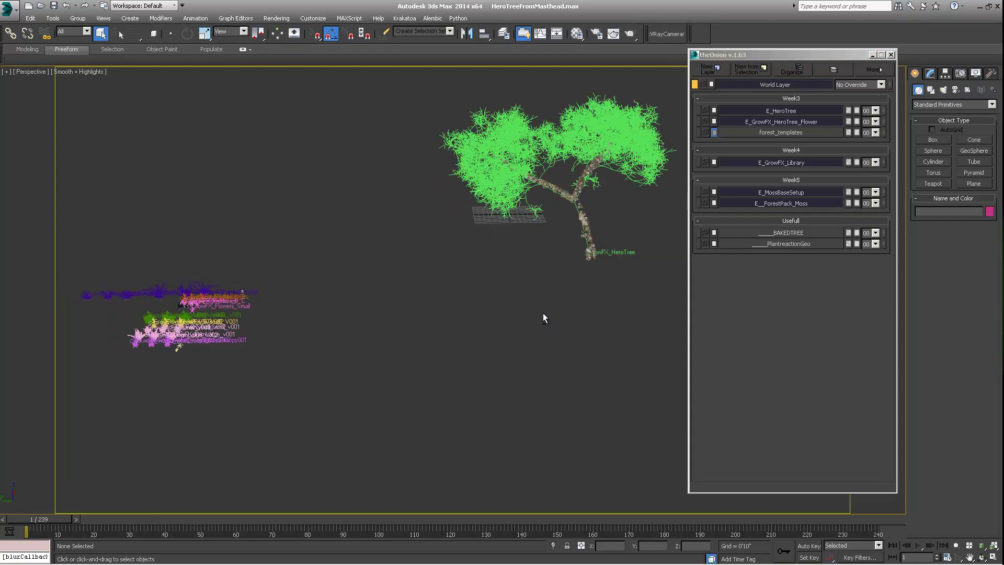
alt+middle_drag(545, 316, 571, 254)
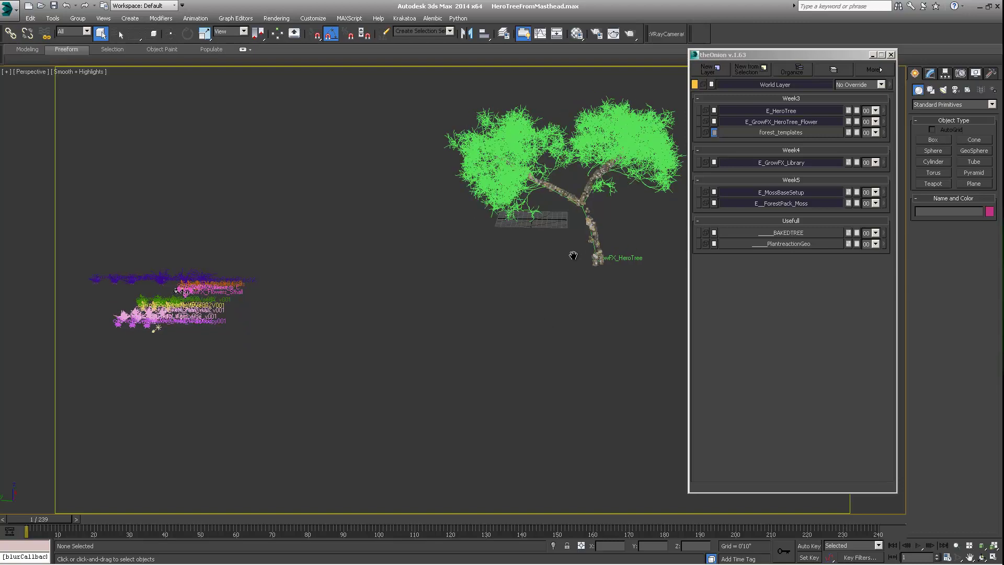
- Hide the layers E_GrowFX_HeroTree_Flower, E_GrowFX_Library, E_MossBaseSetup and E__ForestPack_Moss
click(791, 124)
click(791, 162)
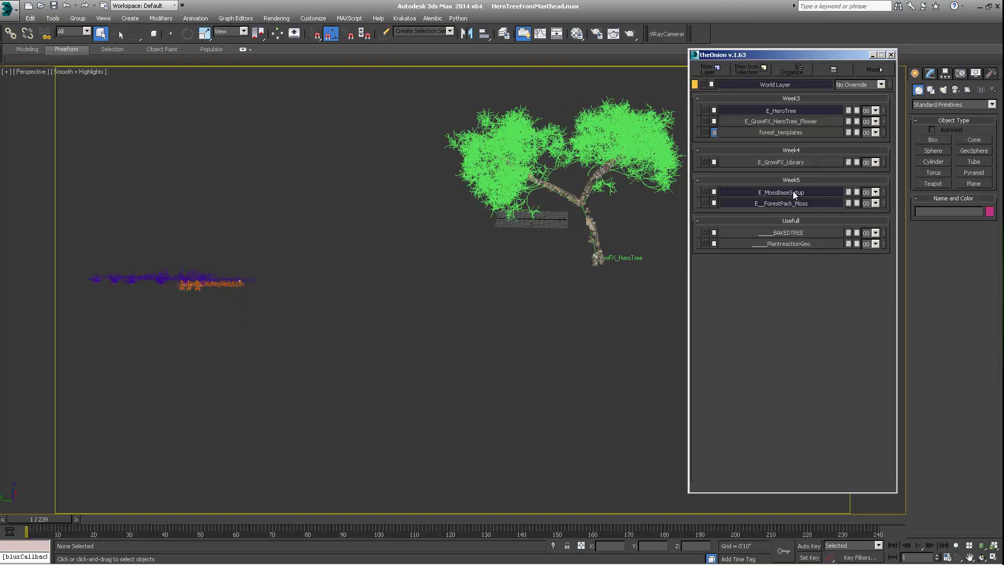
click(794, 193)
click(793, 203)
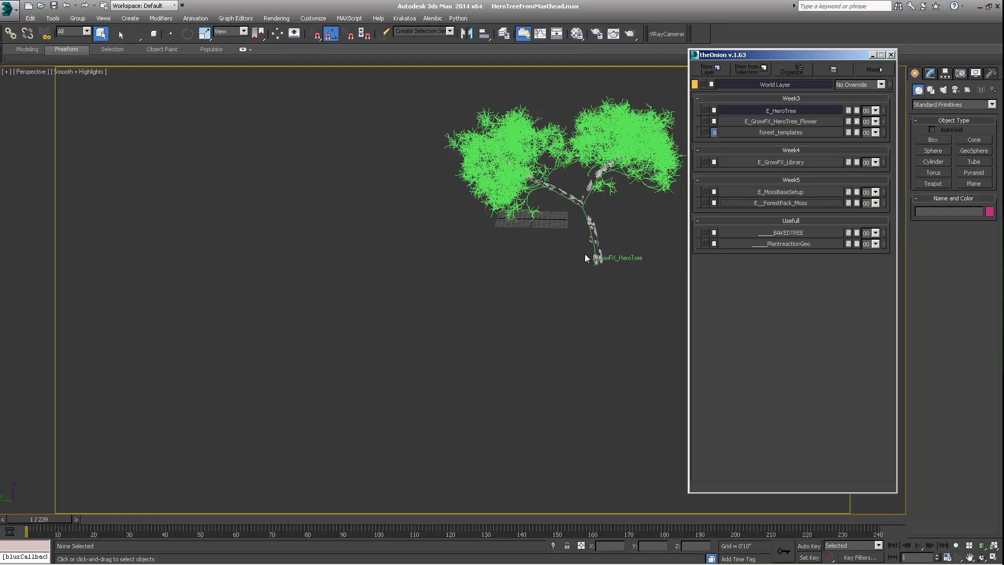
- Select the remaining MossBaseTree geometry on the tree trunk and hide it, leaving only the GrowFX tree
scroll(533, 246, up, 6)
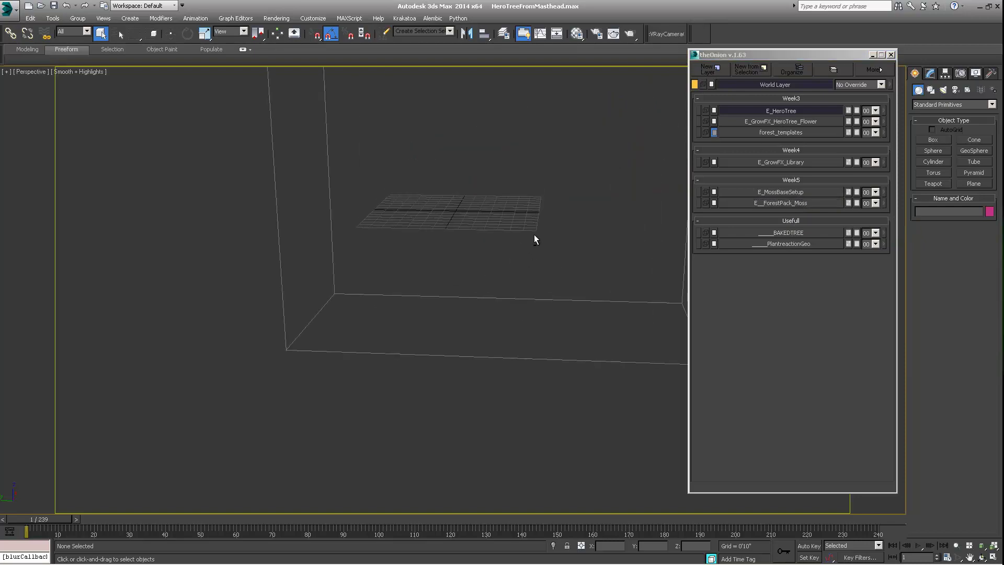
middle_drag(574, 218, 552, 238)
middle_drag(607, 196, 577, 215)
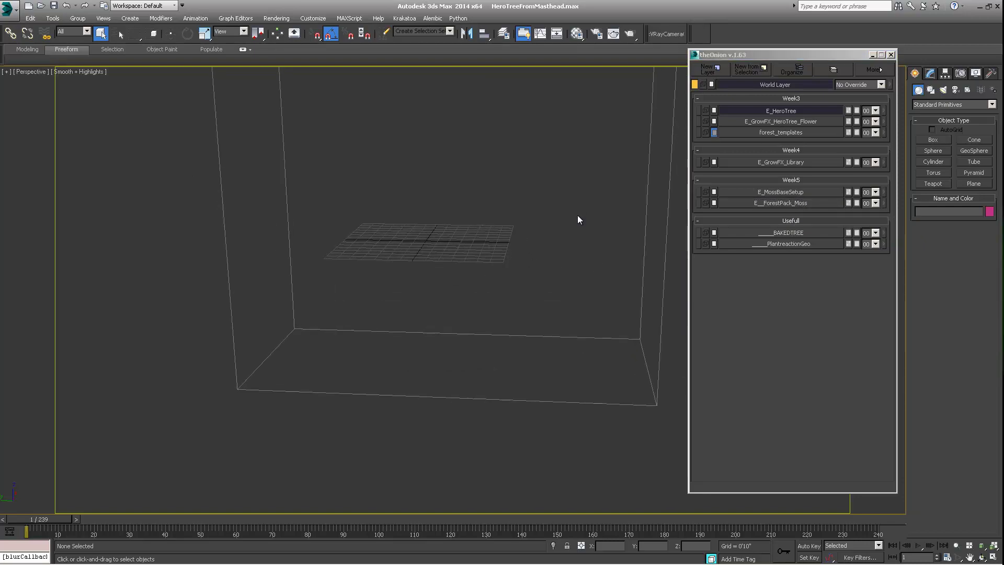
click(552, 221)
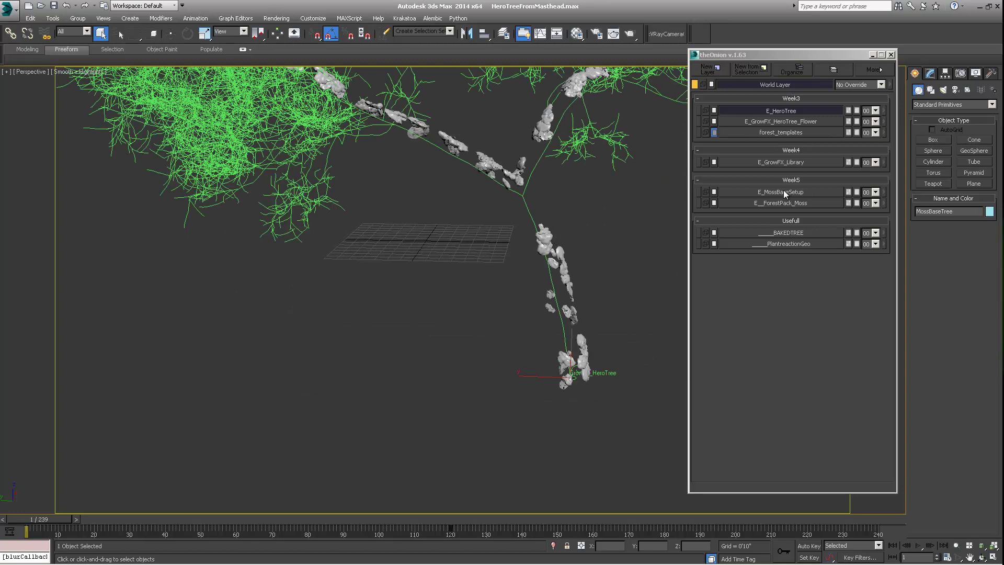
right_click(883, 191)
click(895, 196)
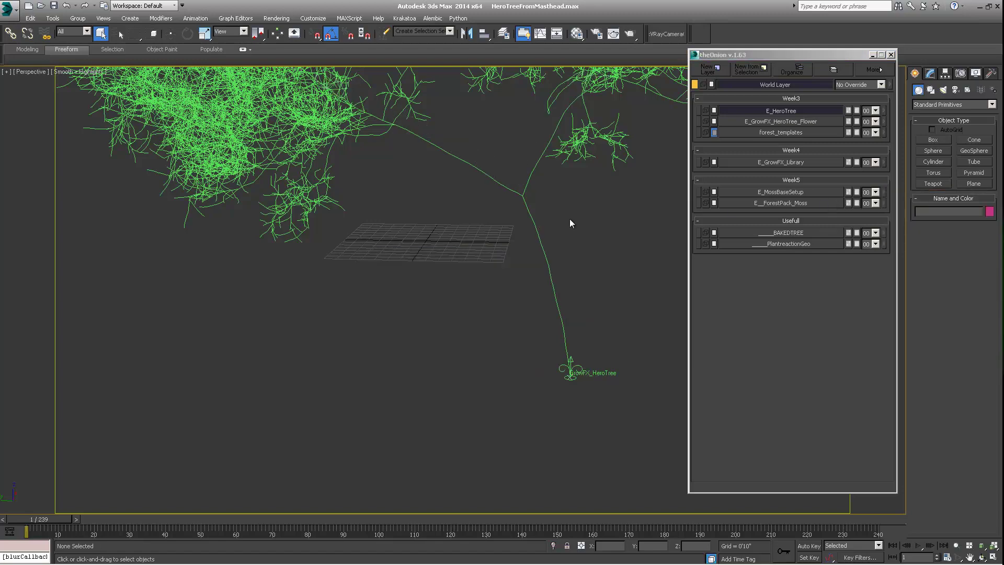
- Select GrowFX_HeroTree, close the layer manager and remove the VRayDisplacementMod modifier from the tree
middle_drag(557, 277, 531, 322)
scroll(538, 315, down, 2)
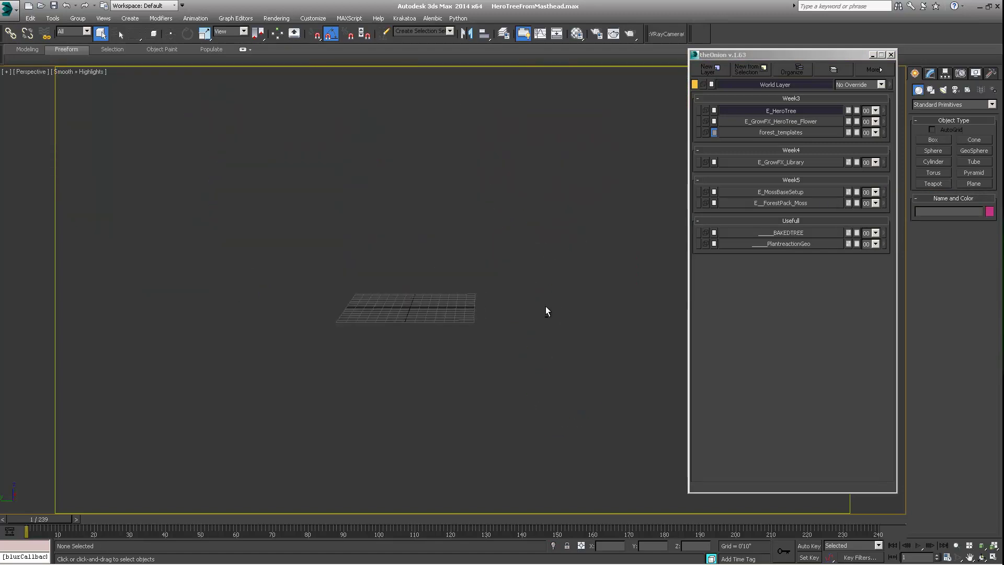
click(535, 395)
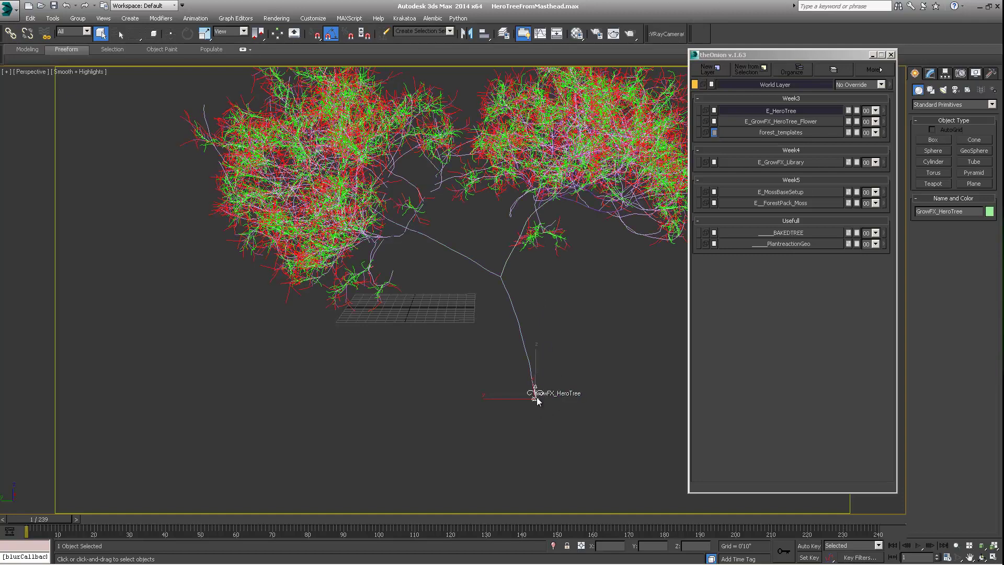
click(892, 55)
click(931, 74)
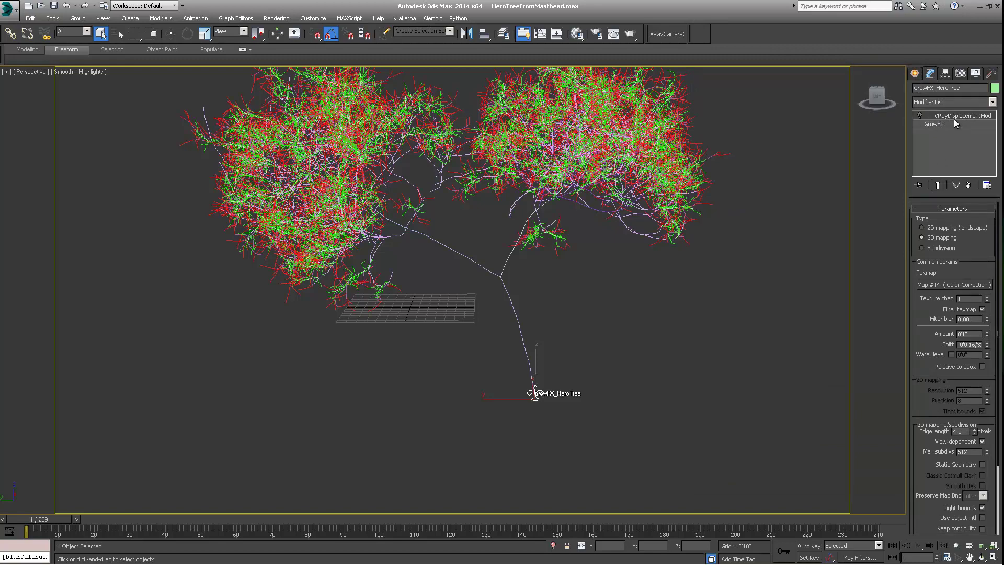
click(968, 185)
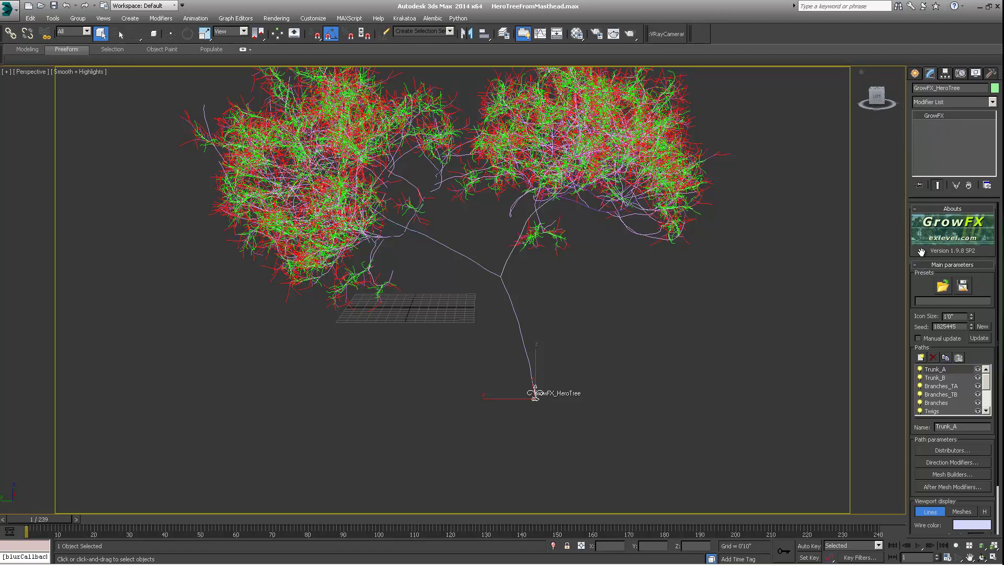
- Disable the Flowers path to check its effect on the tree and re-enable it
scroll(921, 252, down, 3)
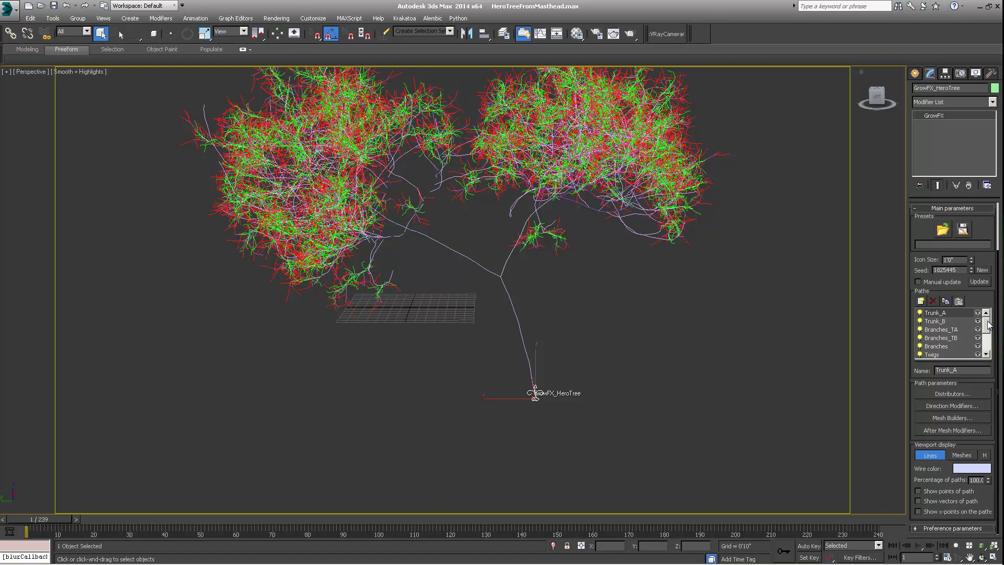
scroll(989, 327, down, 1)
scroll(988, 327, up, 1)
mouse_move(988, 323)
mouse_down()
mouse_move(988, 341)
mouse_move(987, 319)
mouse_up()
drag(986, 327, 985, 344)
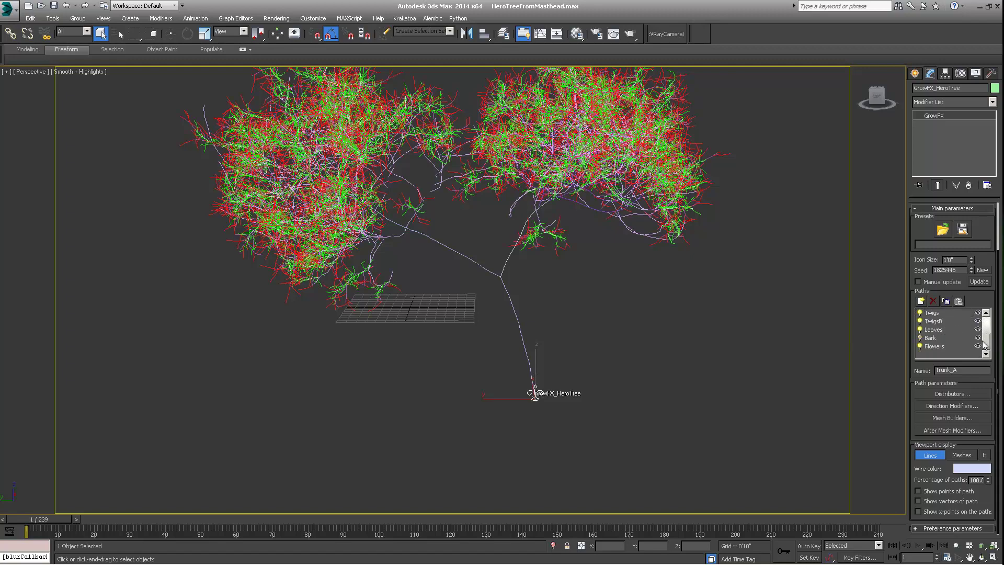
click(920, 346)
middle_drag(462, 165, 461, 201)
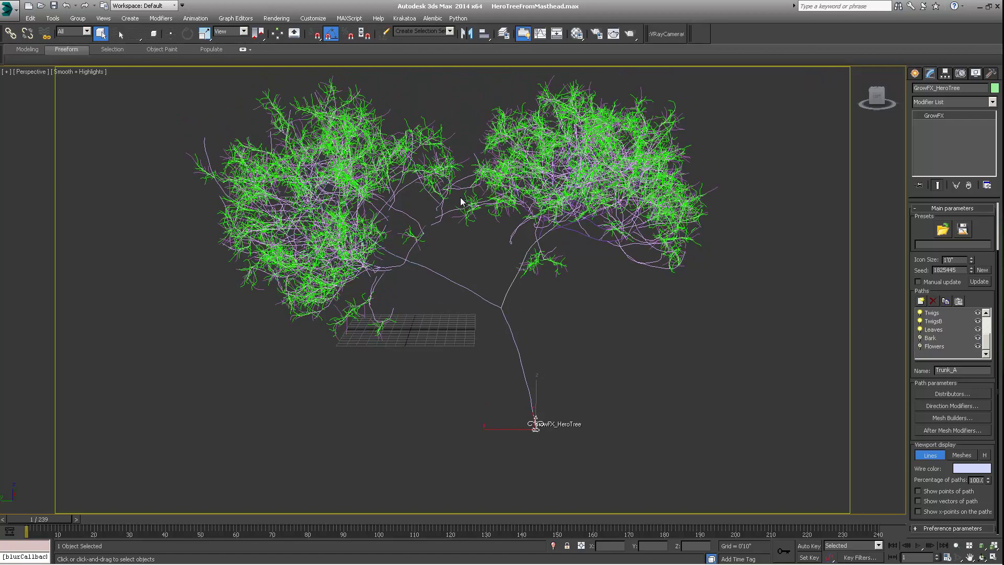
middle_drag(360, 196, 804, 283)
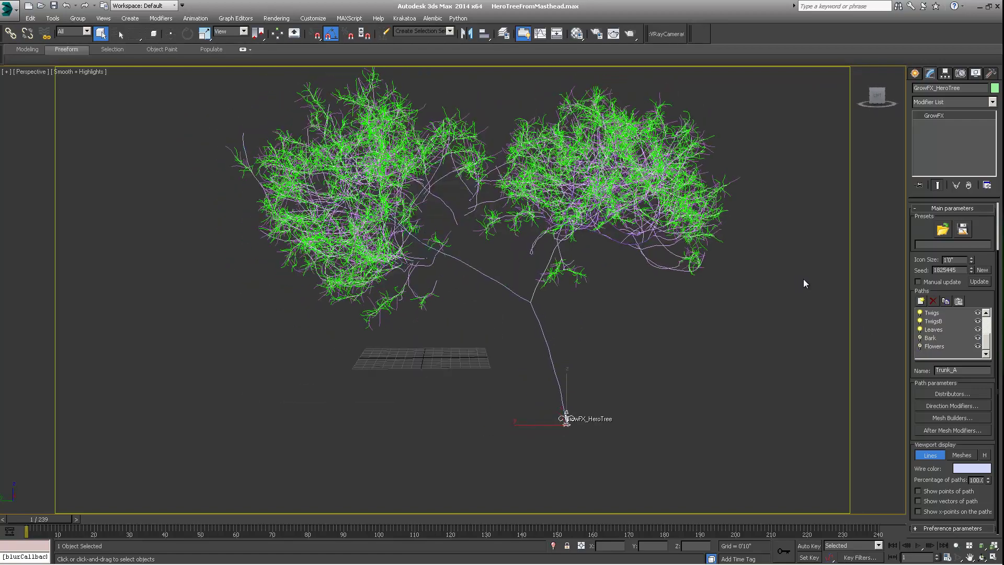
click(920, 346)
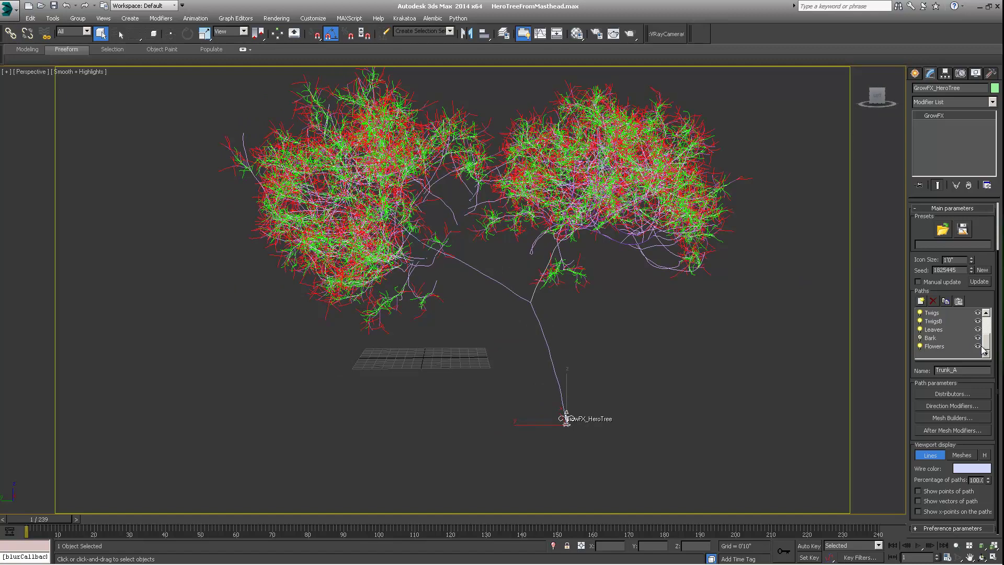
- Turn off the viewport visibility of the Flowers path while keeping the path itself enabled
click(978, 347)
alt+middle_drag(774, 306, 434, 231)
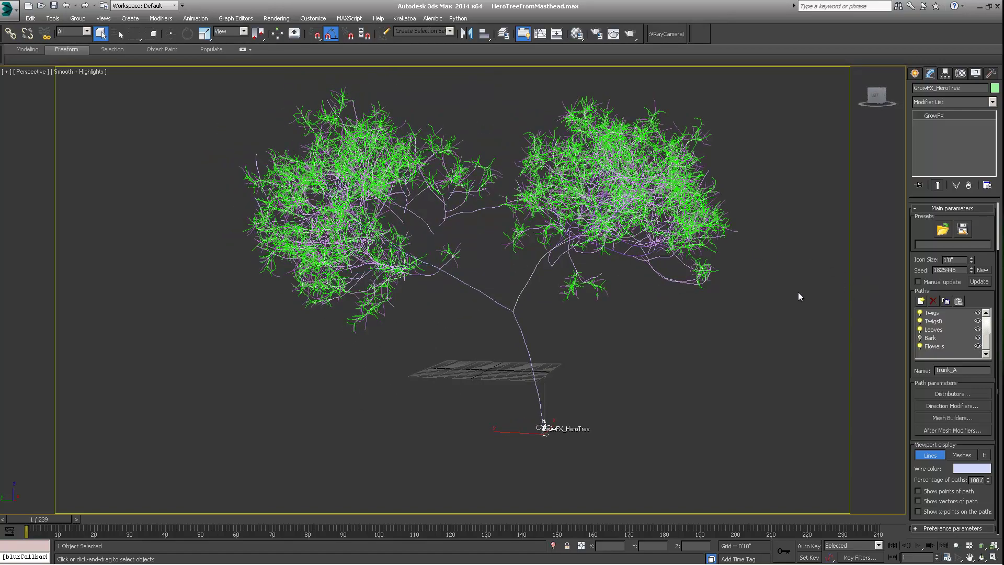
alt+middle_drag(592, 260, 549, 255)
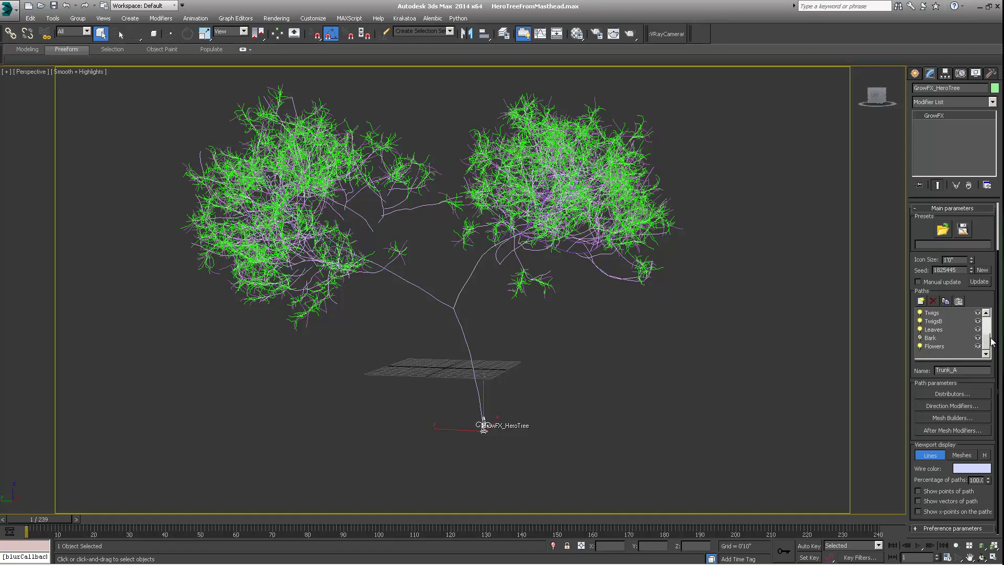
- Disable every path of the tree except Trunk_A, including Flowers, Leaves, both Twigs paths, all Branches paths and Trunk_B
click(919, 345)
click(920, 329)
click(920, 313)
scroll(988, 345, up, 2)
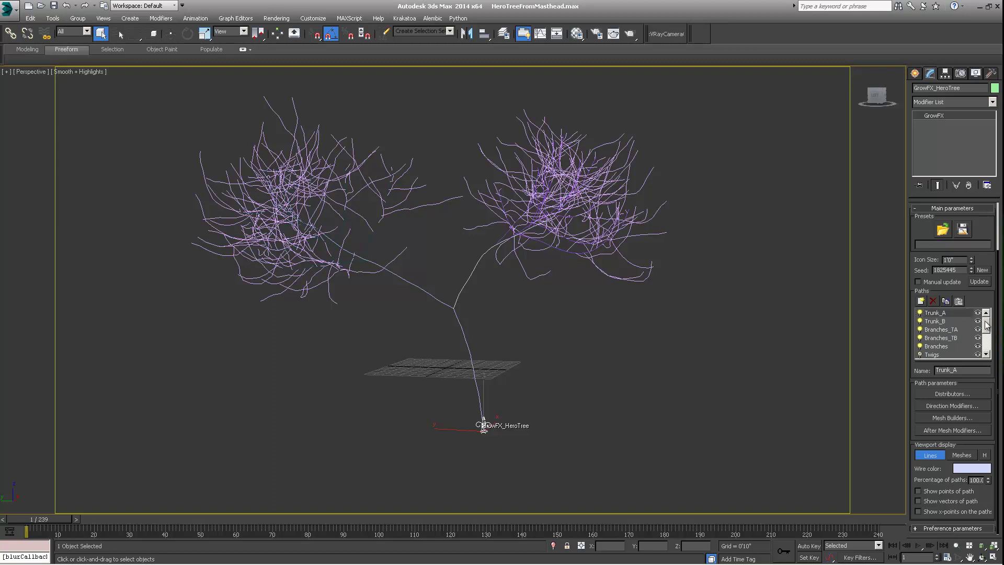
click(920, 346)
click(920, 338)
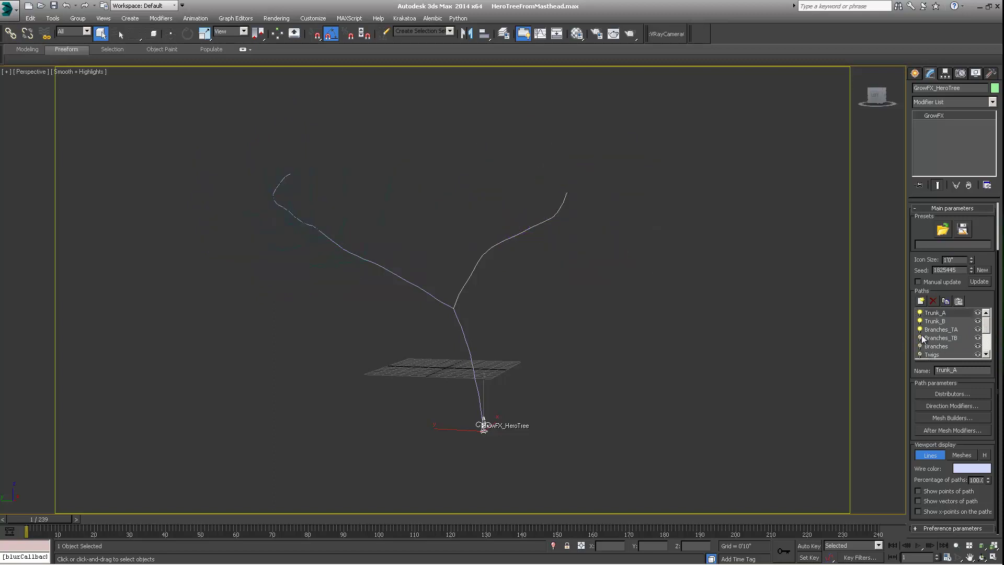
click(920, 321)
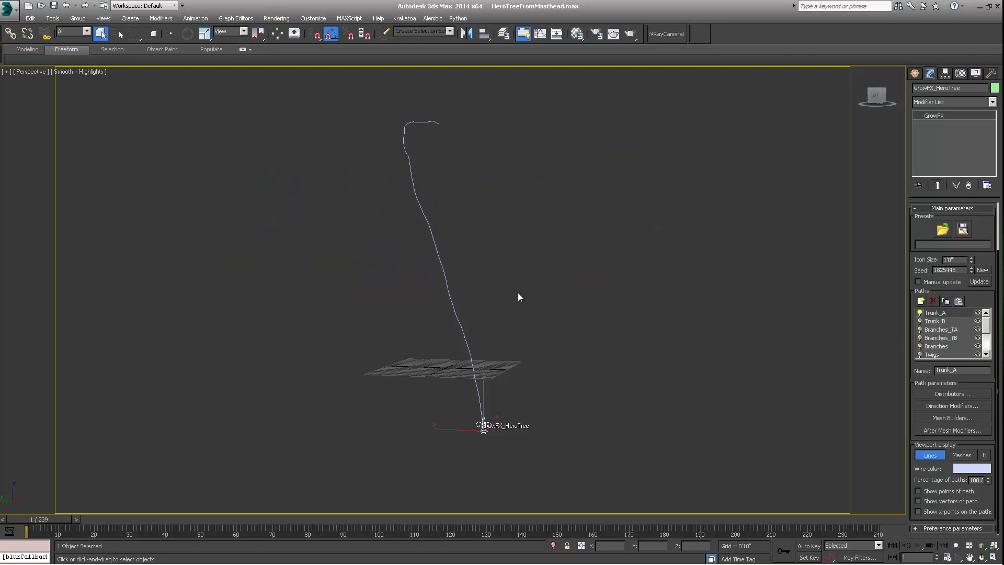
- Open the Distributors, Direction Modifiers and Mesh Builders settings of Trunk_A and place Mesh Builders beside Direction Modifiers
alt+middle_drag(519, 297, 887, 385)
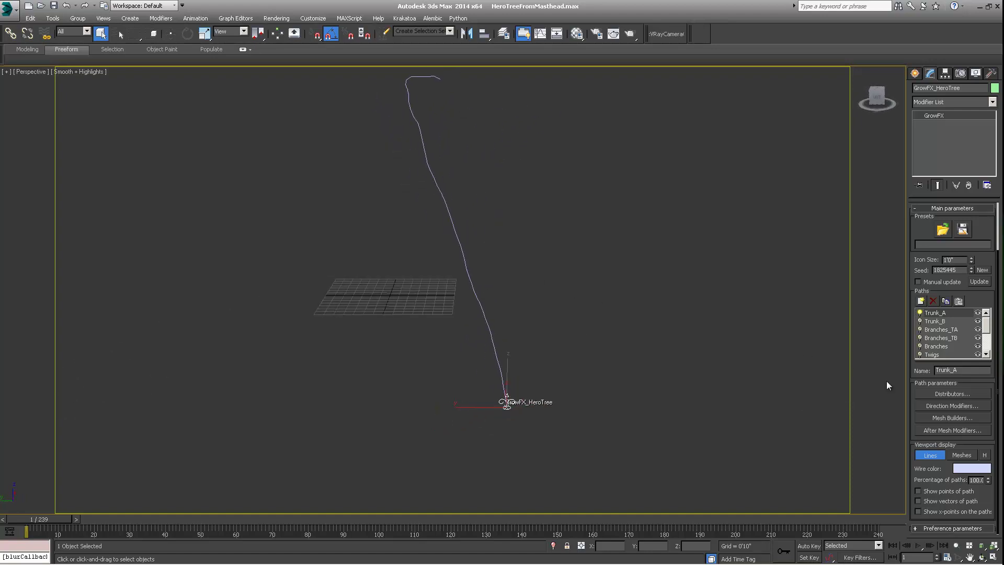
click(949, 395)
click(949, 406)
click(948, 418)
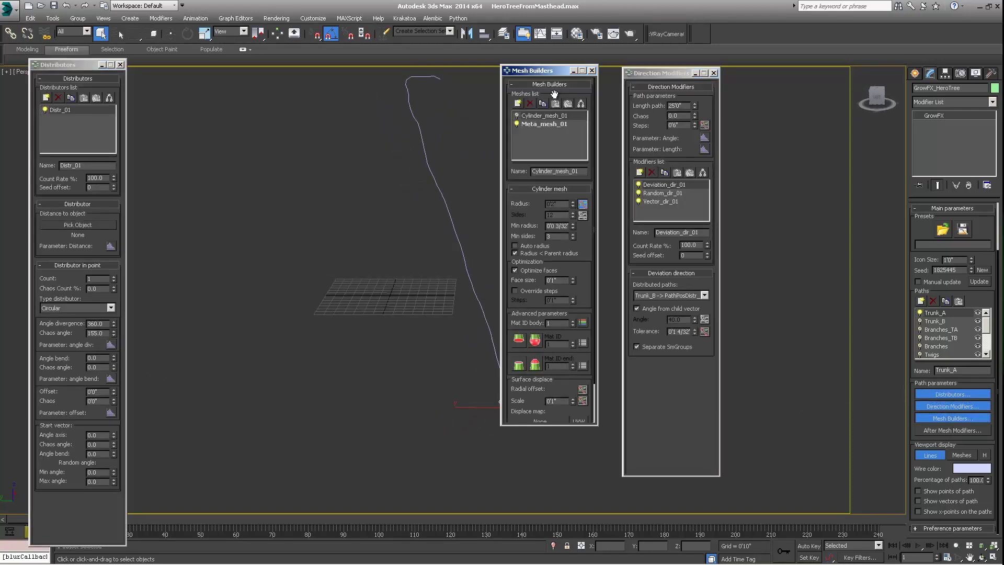
drag(554, 73, 779, 72)
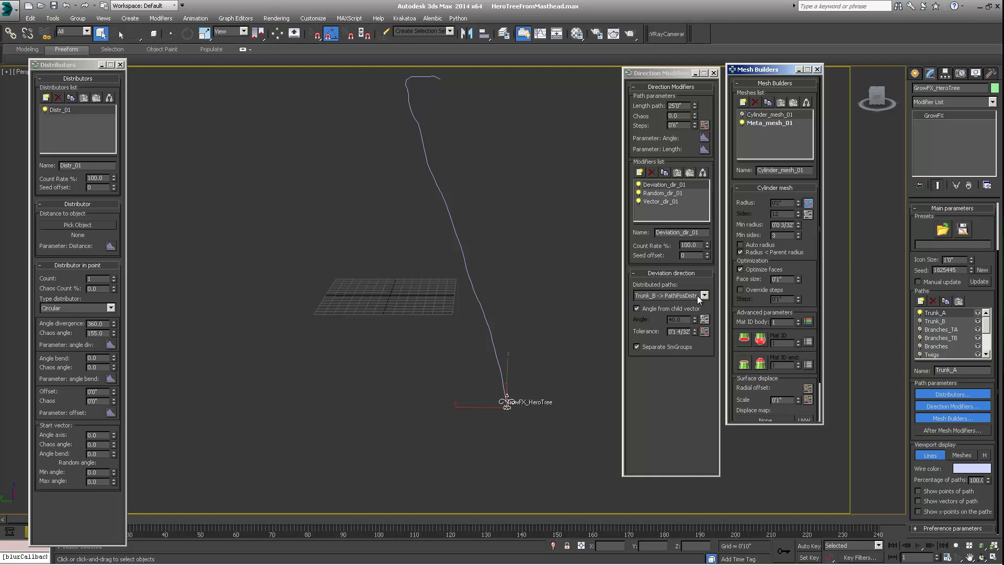
- Re-enable the Trunk_B path and inspect the trunk fork from several angles
click(920, 321)
alt+middle_drag(478, 312, 469, 294)
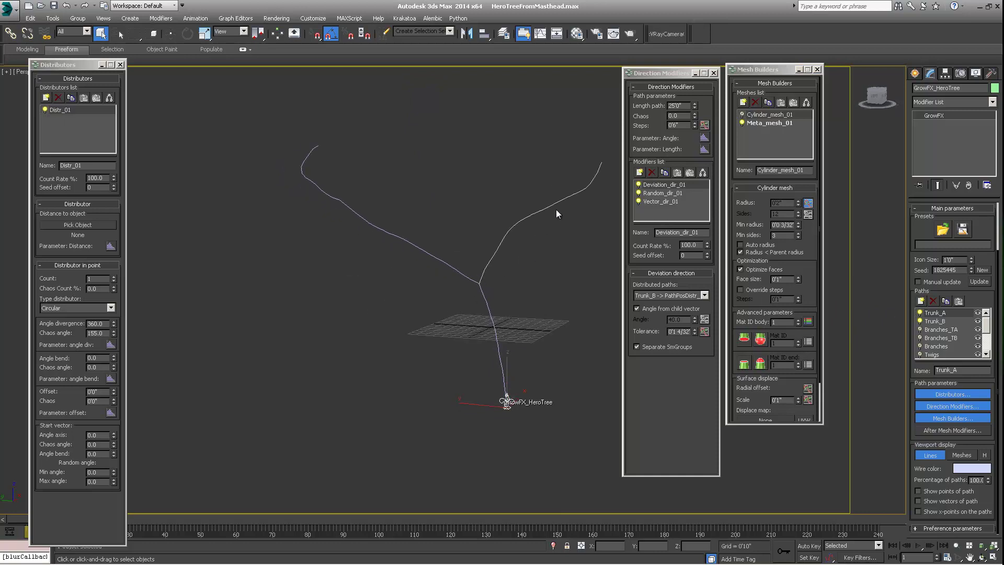
alt+middle_drag(510, 251, 456, 223)
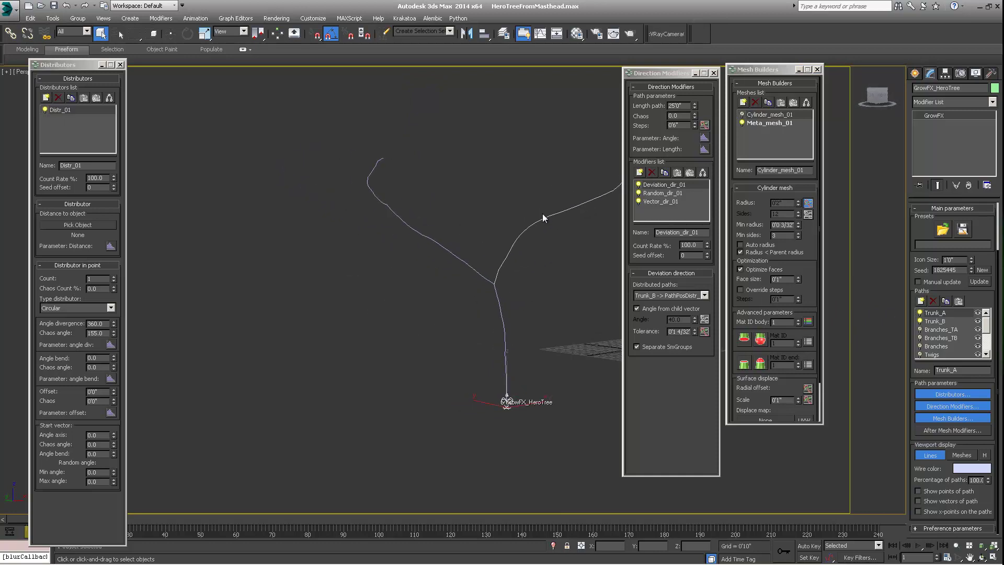
alt+middle_drag(528, 256, 460, 285)
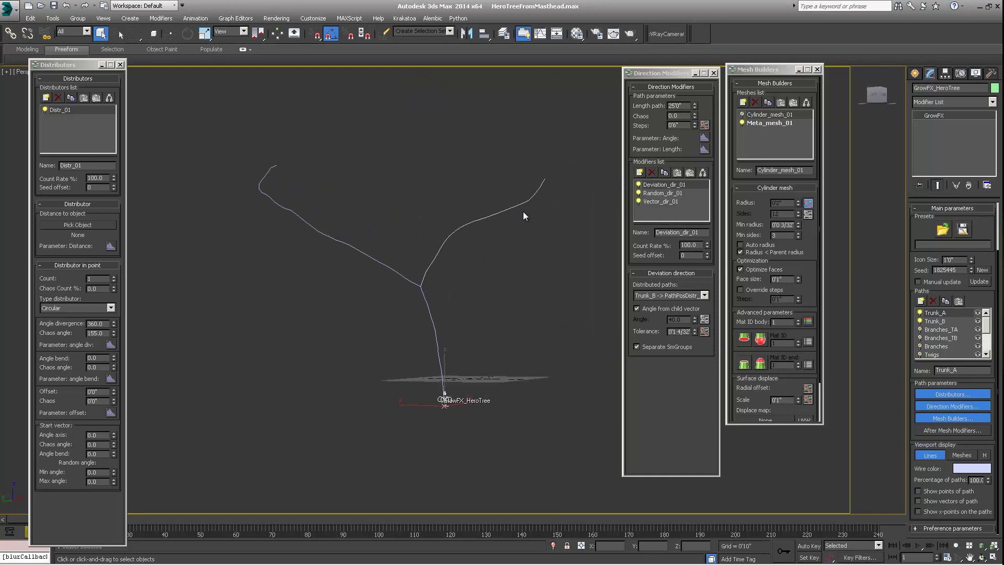
alt+middle_drag(294, 174, 441, 269)
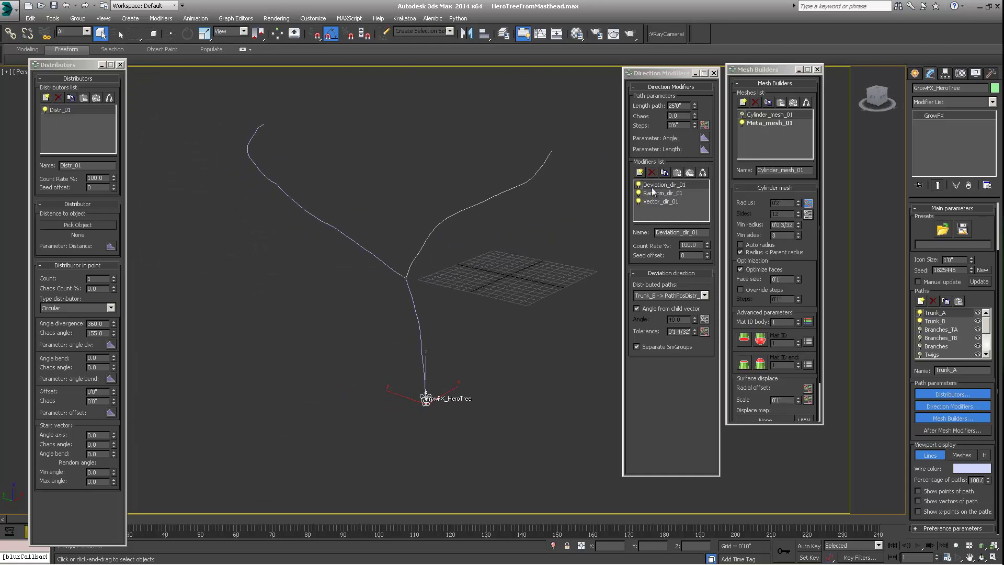
- Preview the Deviation direction type among the available direction modifiers, leave without adding one, and inspect the trunk fork
click(640, 172)
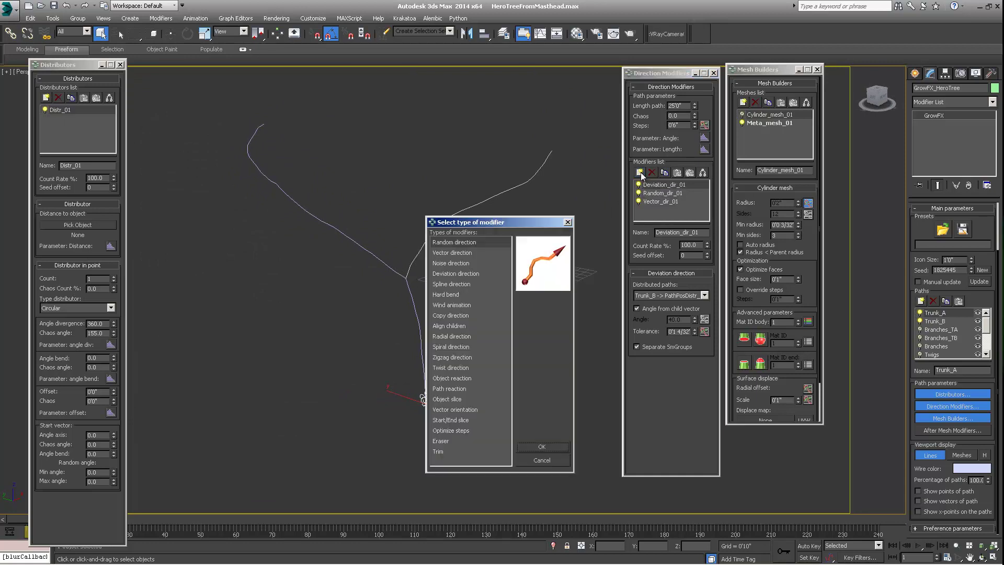
click(456, 274)
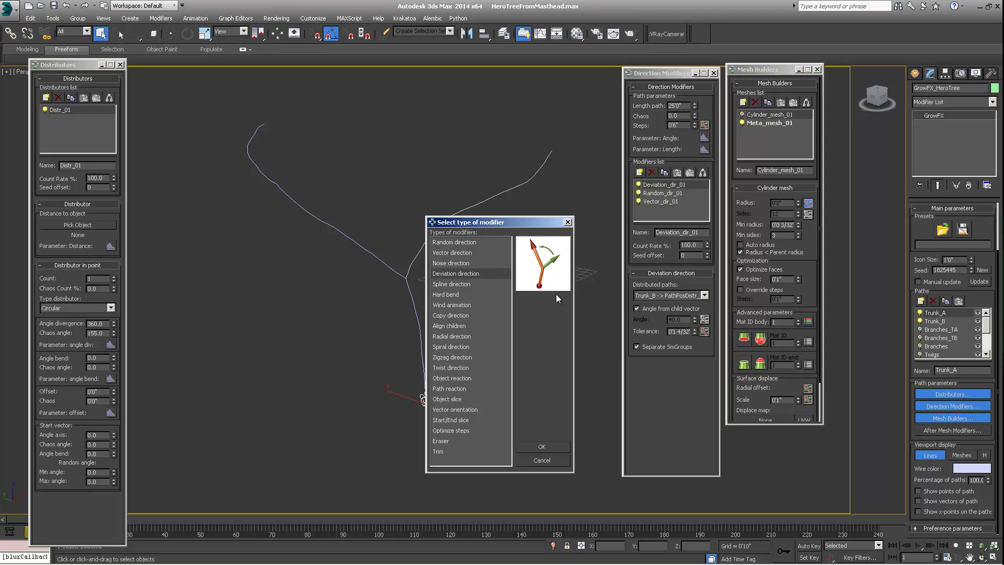
click(567, 221)
alt+middle_drag(447, 245, 468, 271)
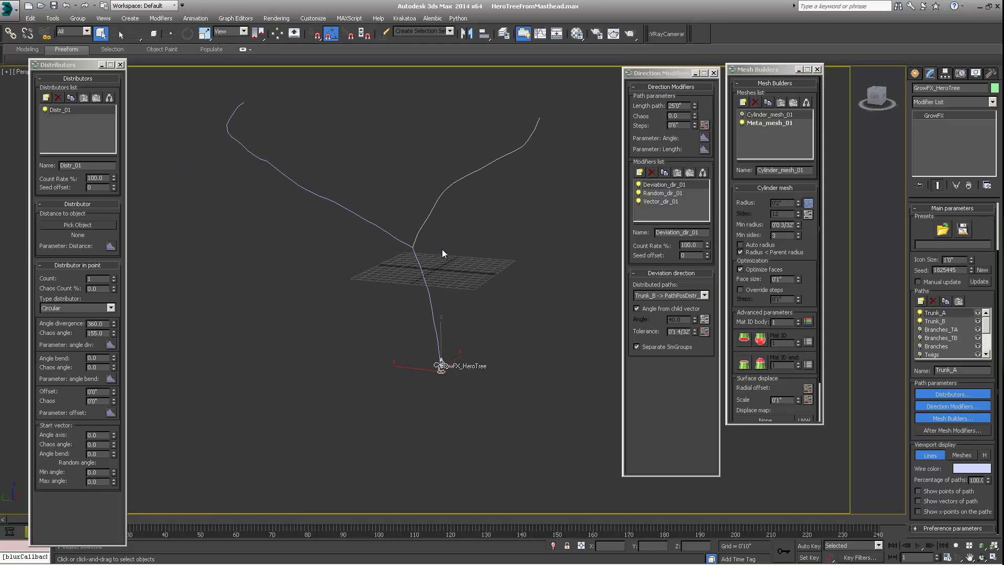
alt+middle_drag(477, 229, 463, 294)
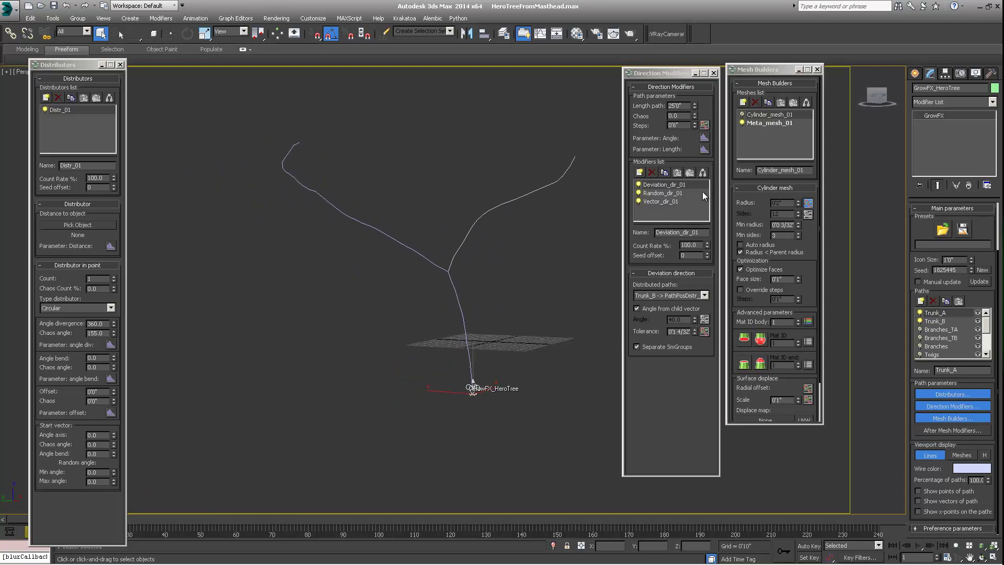
- Review the settings of Trunk_A's Random_dir_01 and Vector_dir_01 direction modifiers
click(655, 193)
click(661, 201)
click(661, 194)
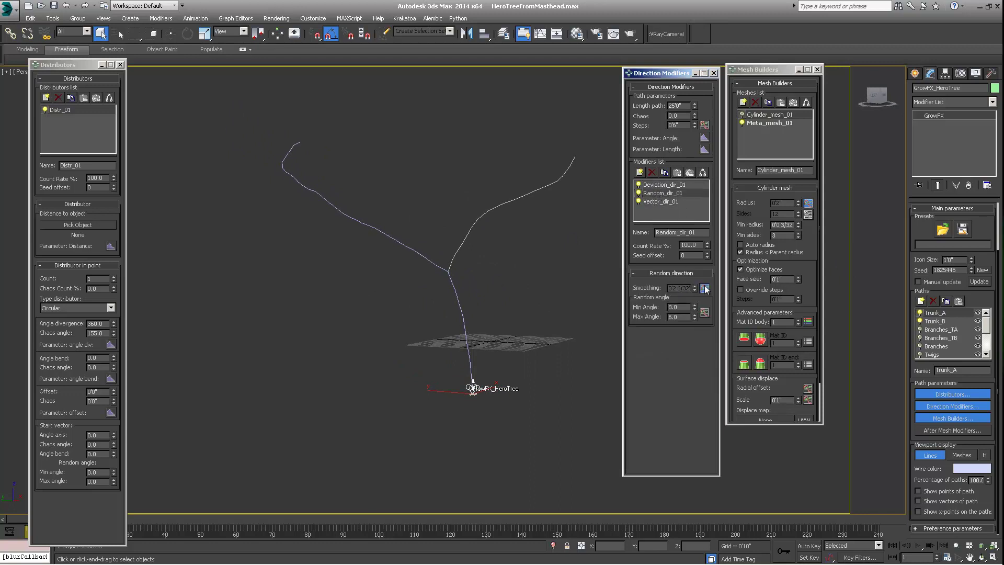
click(666, 202)
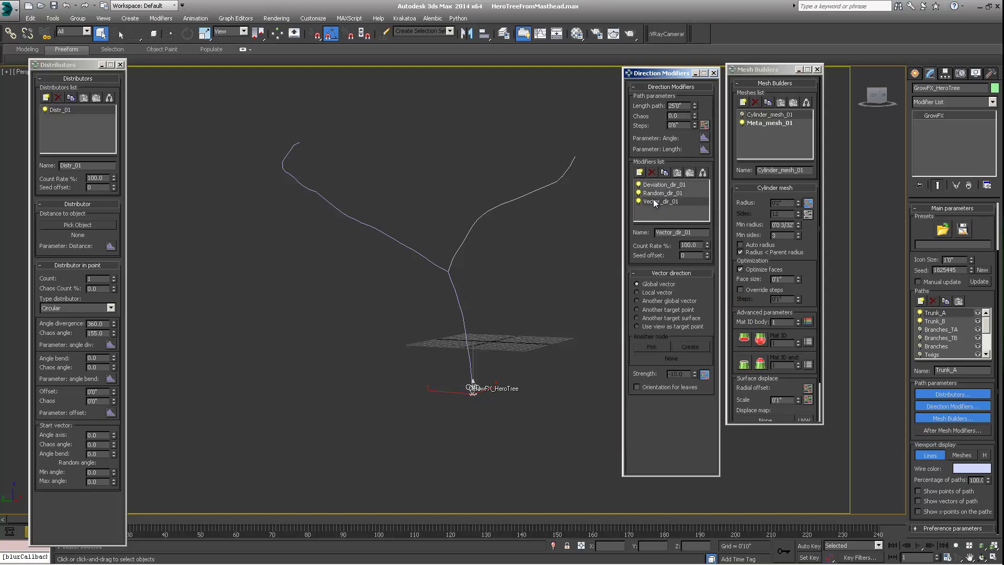
- Examine the Vector Strength graph of Trunk_A's Vector_dir_01 modifier against the trunk shape, including its middle point, and close it
click(704, 375)
drag(522, 197, 780, 137)
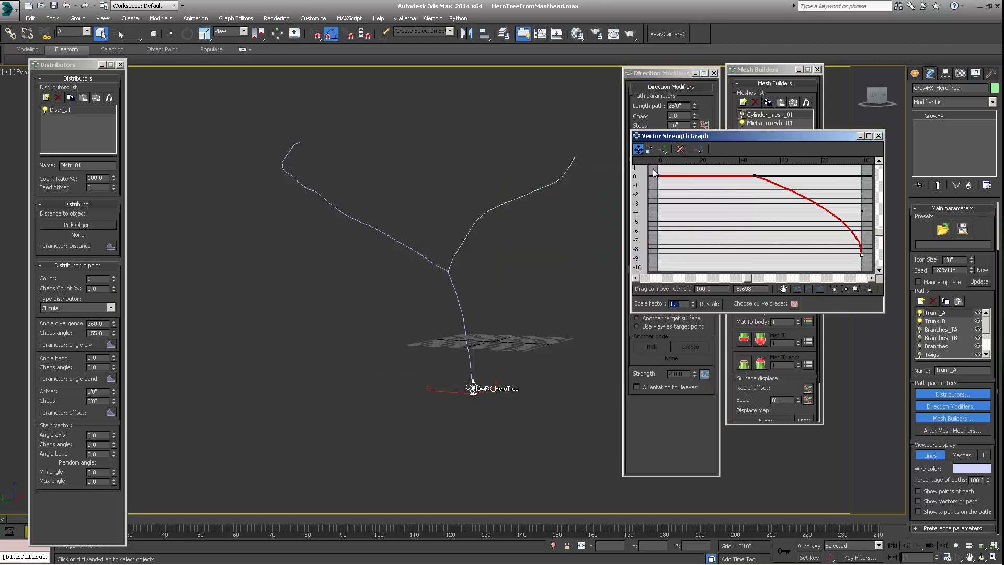
click(754, 175)
alt+middle_drag(491, 188, 511, 206)
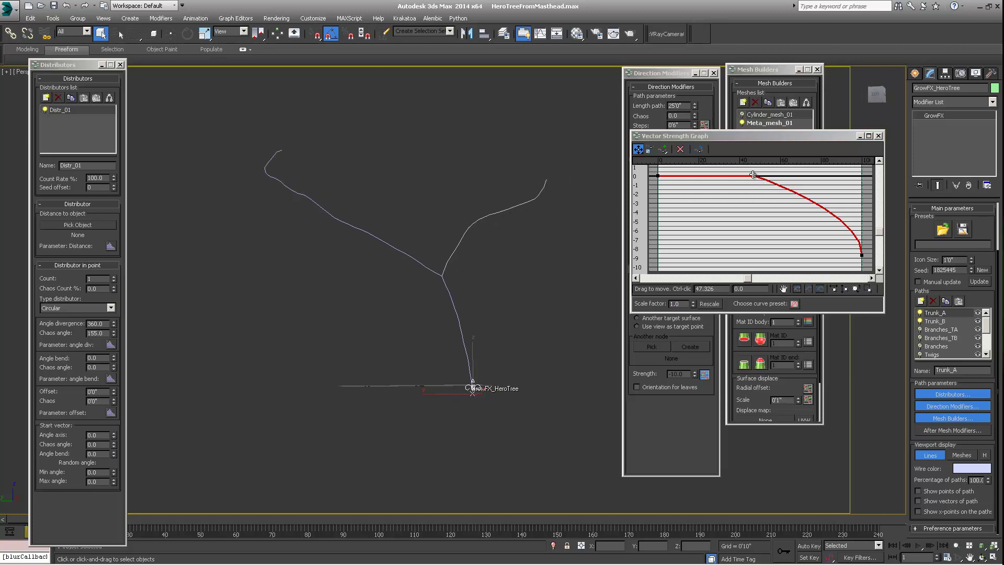
mouse_move(774, 139)
mouse_down()
mouse_move(766, 158)
mouse_move(782, 151)
mouse_up()
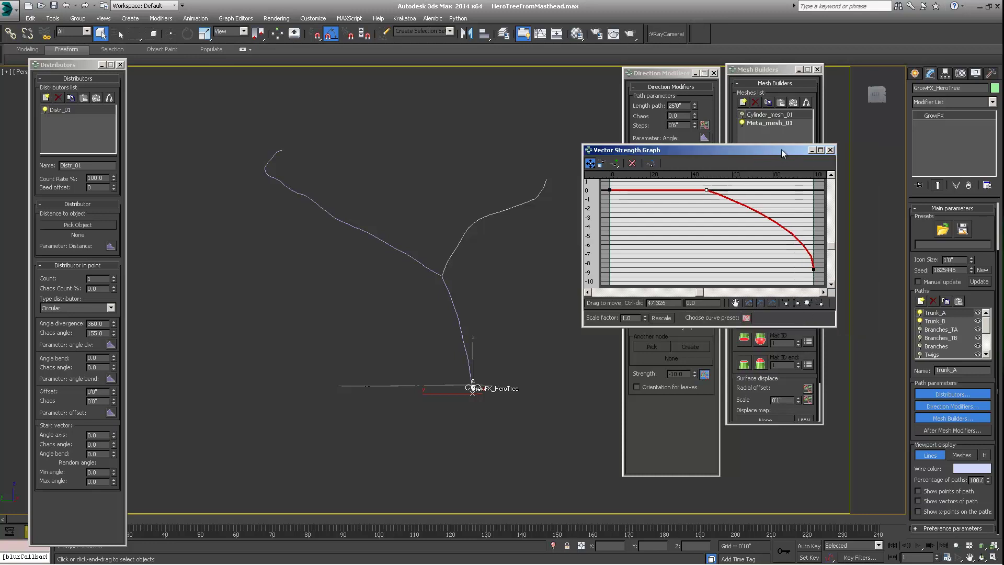
click(831, 151)
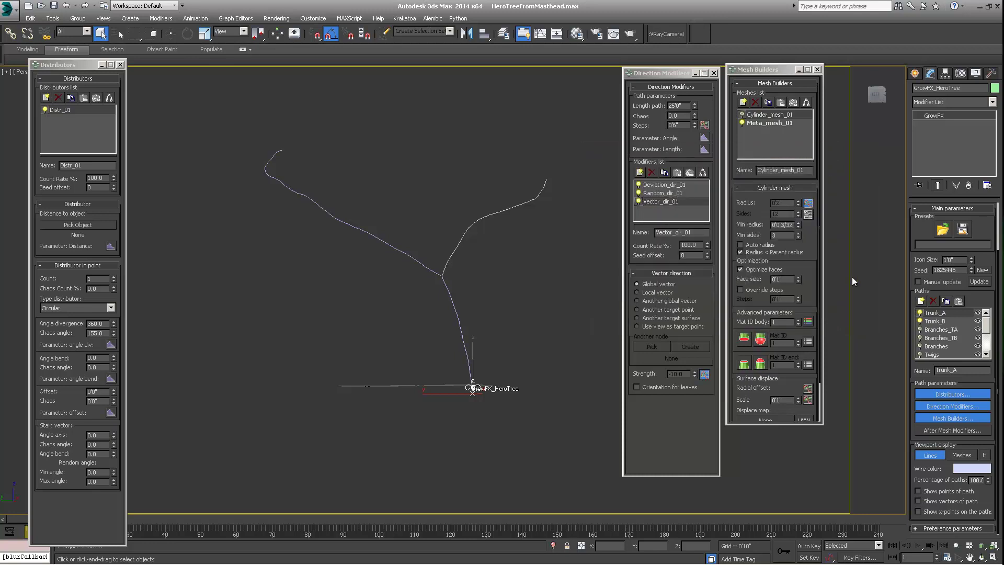
- Re-enable the Branches_TA, Branches_TB and Branches paths
click(930, 321)
click(921, 330)
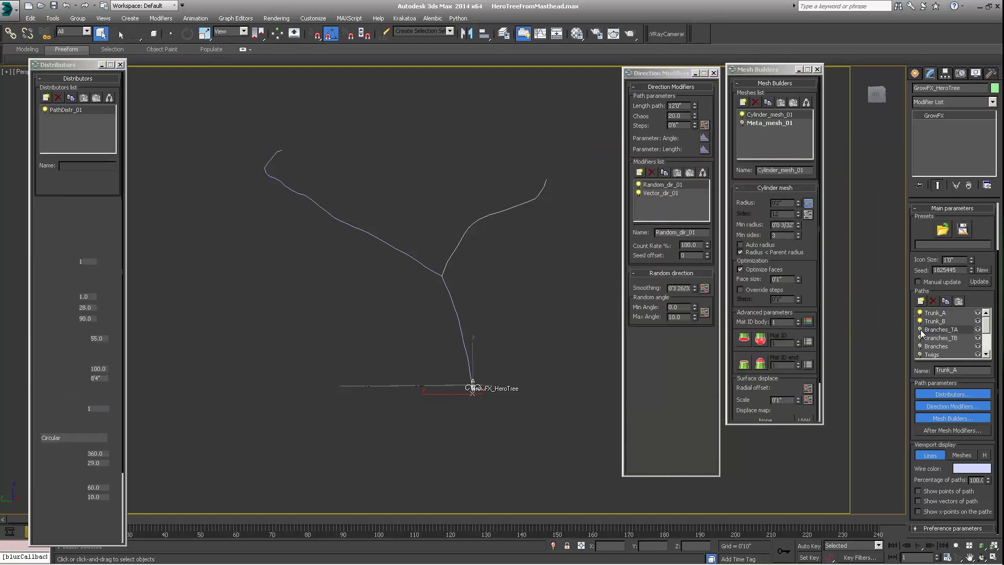
click(924, 337)
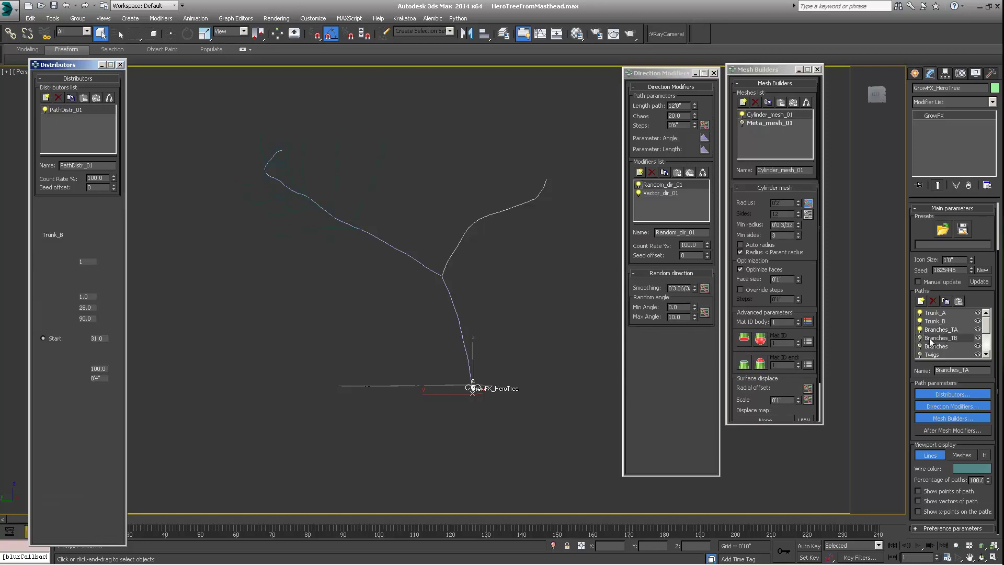
click(919, 338)
alt+middle_drag(483, 287, 659, 291)
click(920, 346)
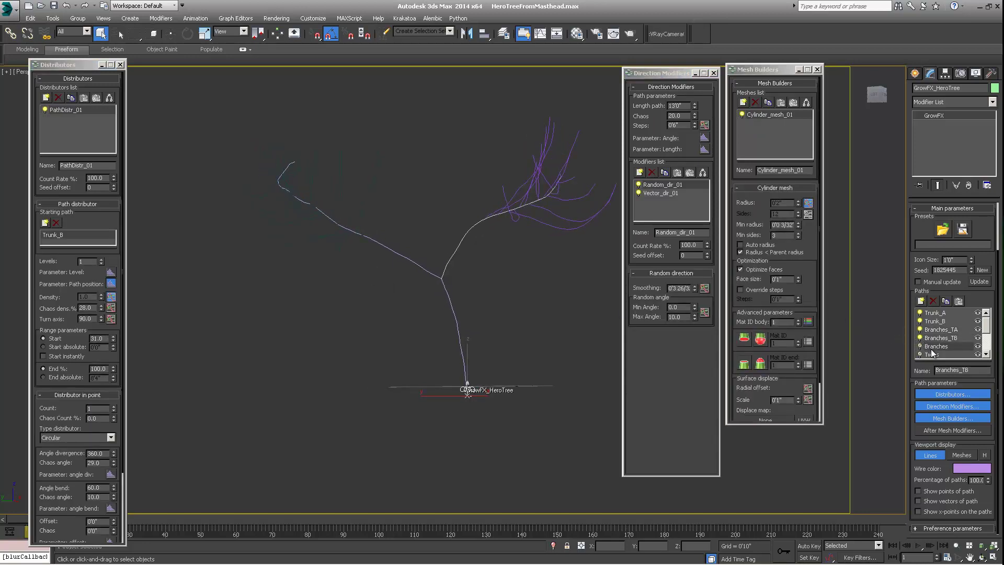
alt+middle_drag(460, 285, 446, 322)
click(920, 329)
click(920, 329)
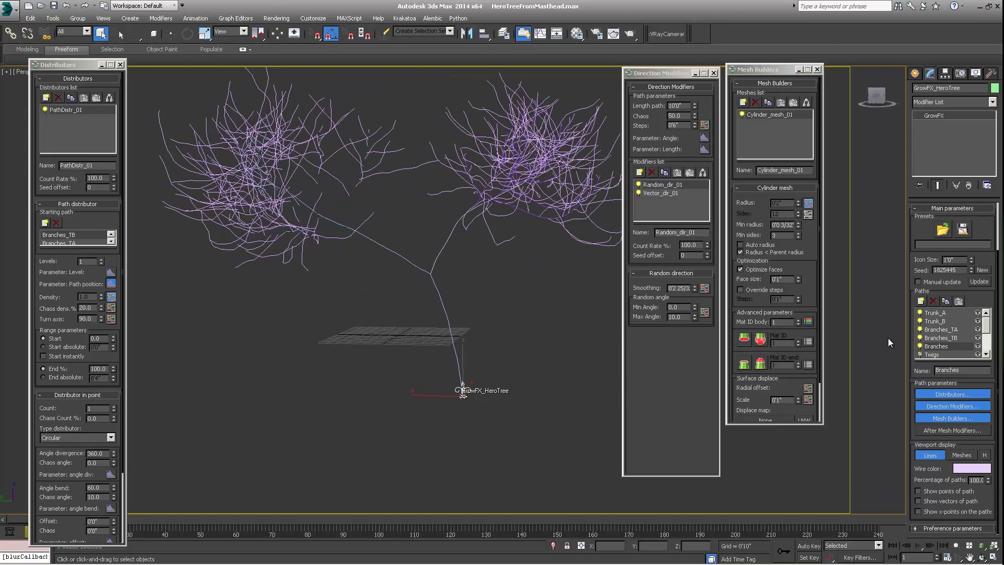
- Give the Branches_TA path a bright green wire color with a Green value of 255 and inspect its branches
click(941, 330)
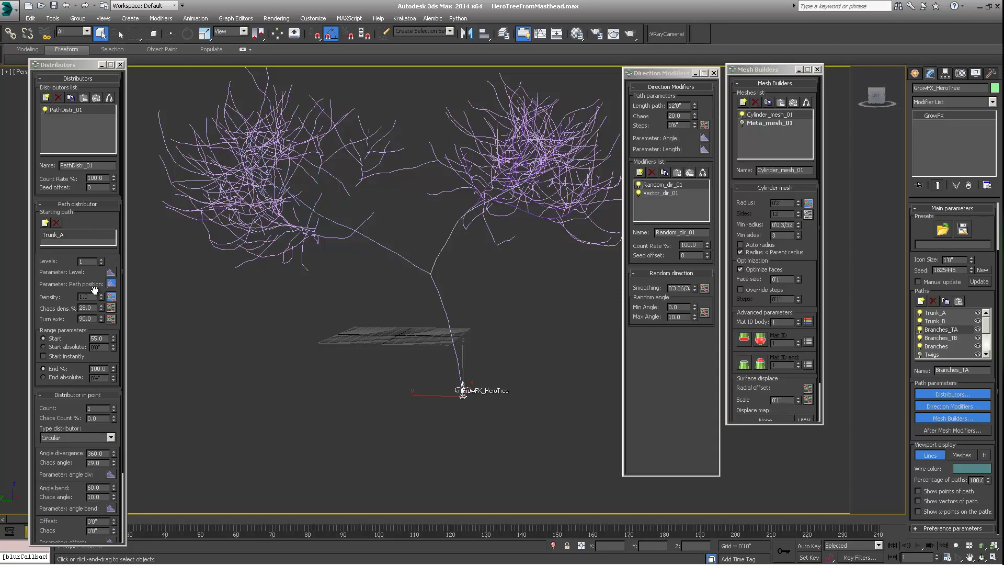
alt+middle_drag(476, 266, 442, 288)
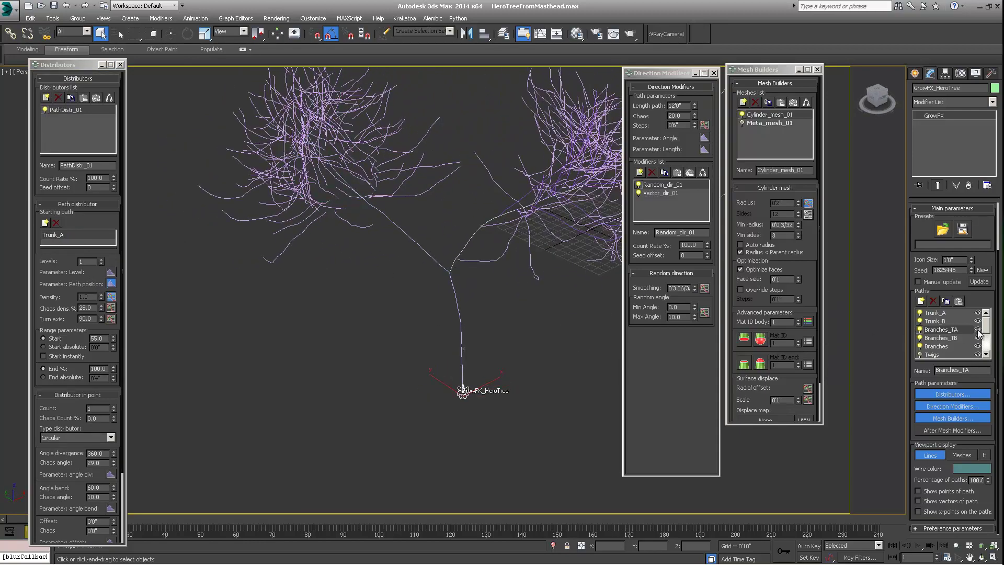
alt+middle_drag(532, 309, 434, 246)
scroll(387, 241, up, 5)
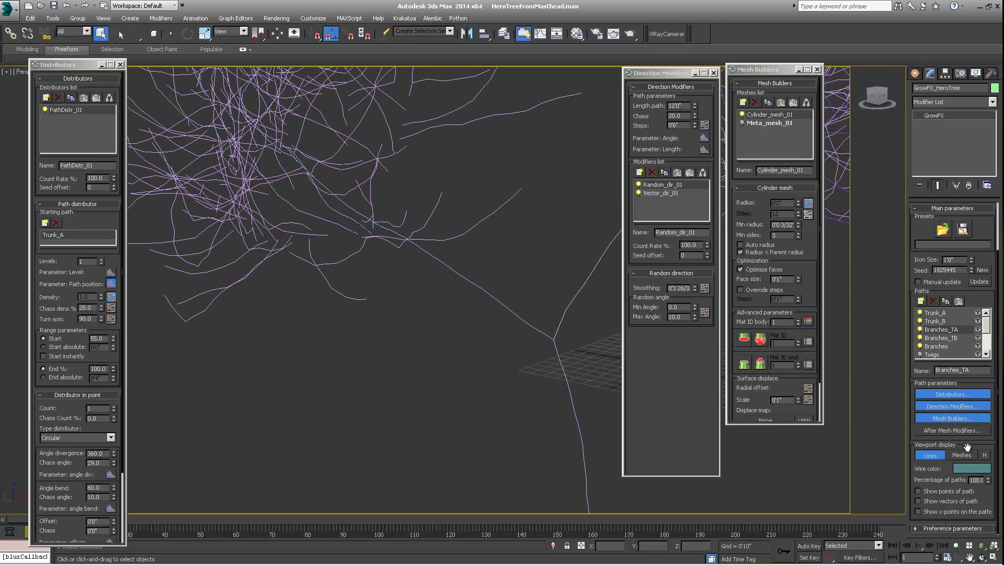
click(973, 469)
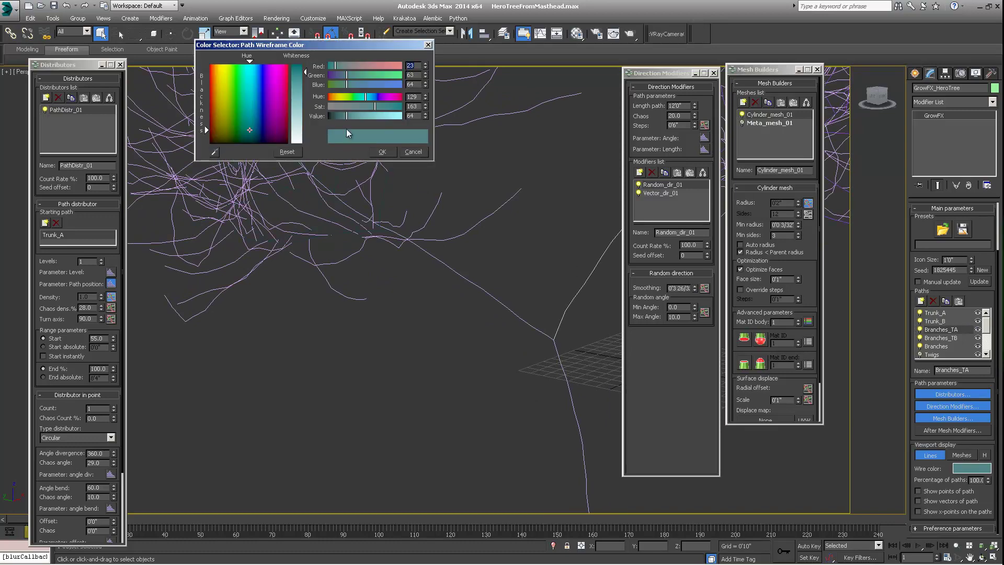
drag(353, 75, 404, 75)
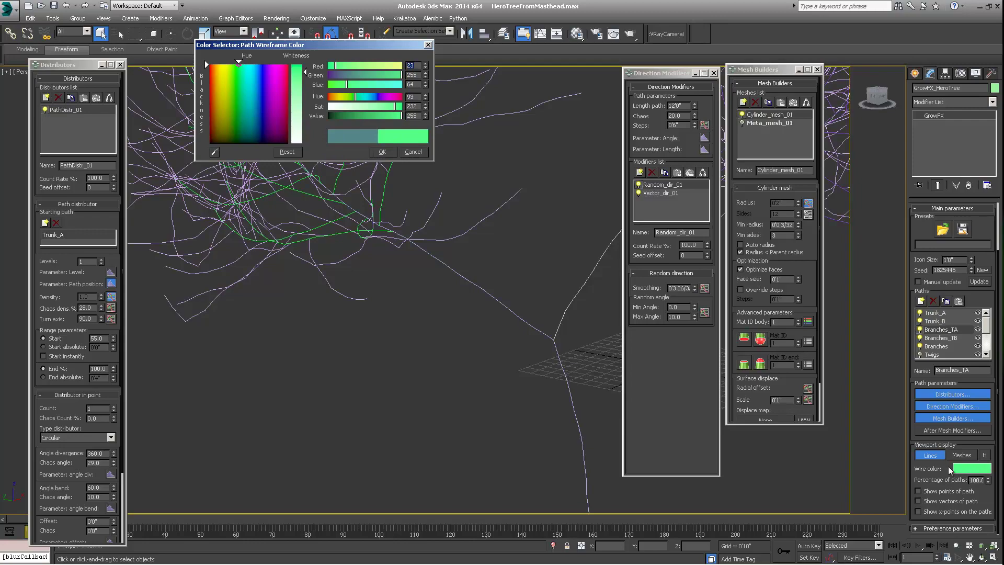
click(376, 154)
scroll(431, 215, down, 4)
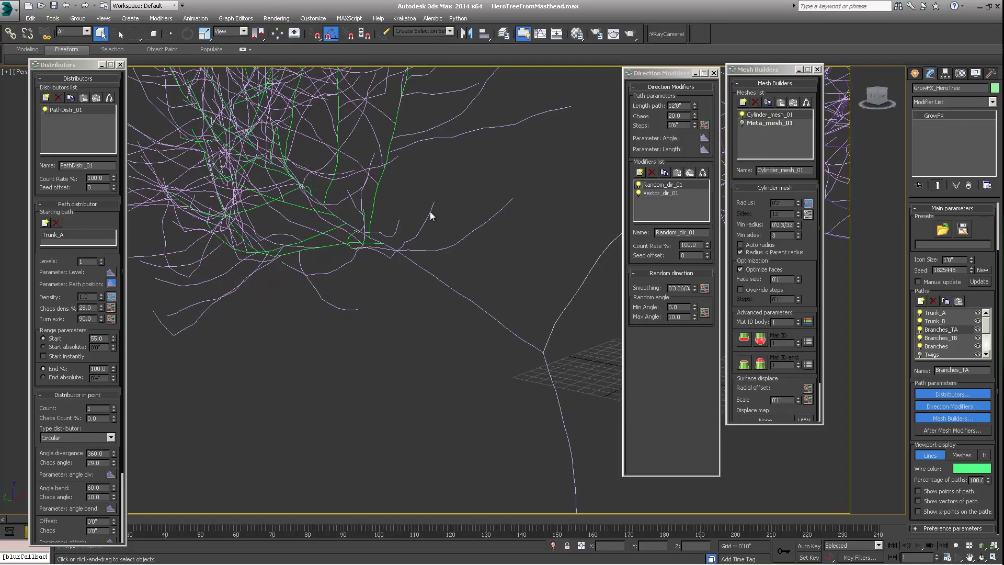
scroll(445, 217, up, 3)
alt+middle_drag(445, 218, 406, 297)
scroll(494, 292, down, 2)
alt+middle_drag(722, 307, 453, 294)
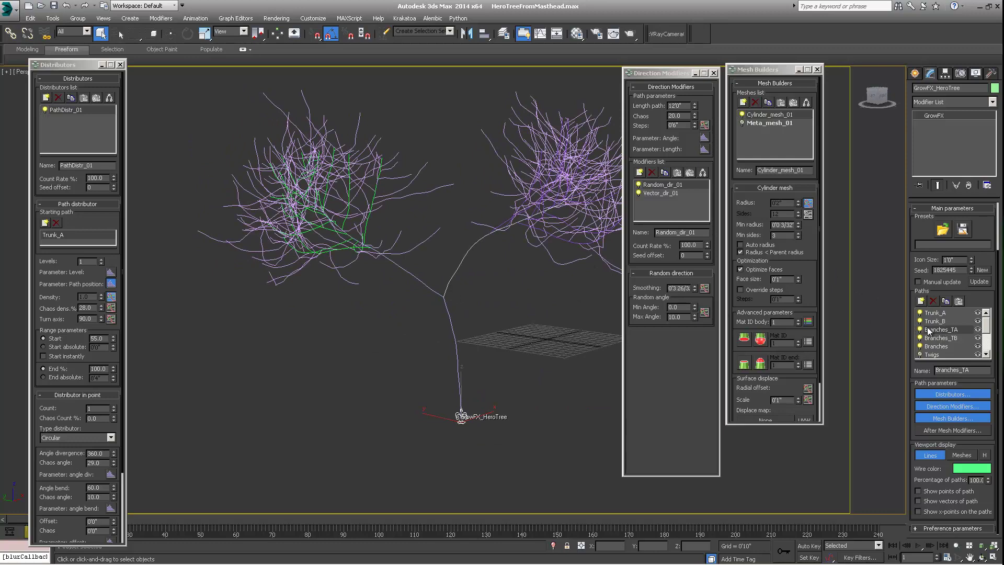
- Disable Branches temporarily to compare the branches on both trunks, review Branches_TB, and re-enable Branches to review its distributor
click(920, 347)
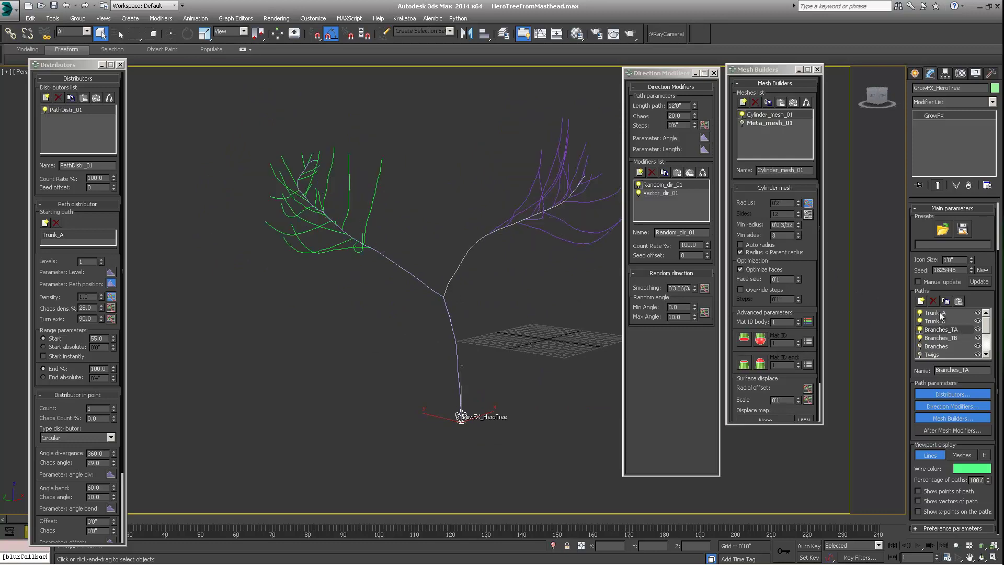
click(947, 339)
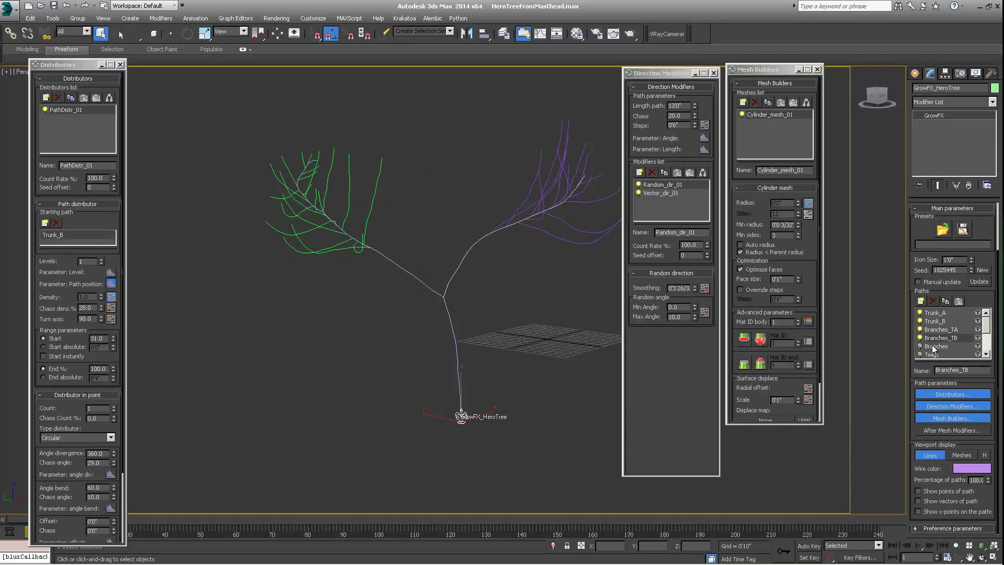
click(920, 346)
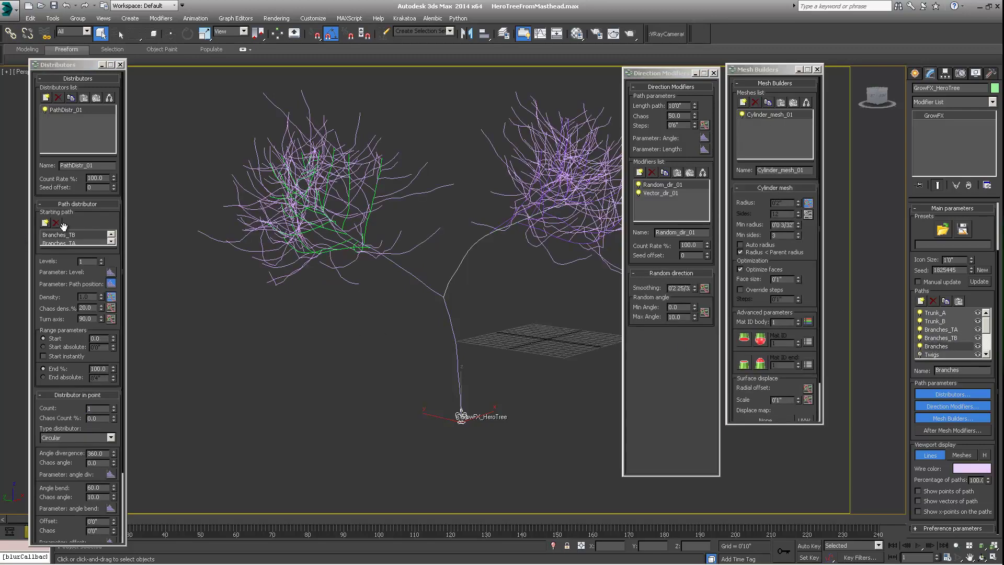
scroll(76, 211, down, 3)
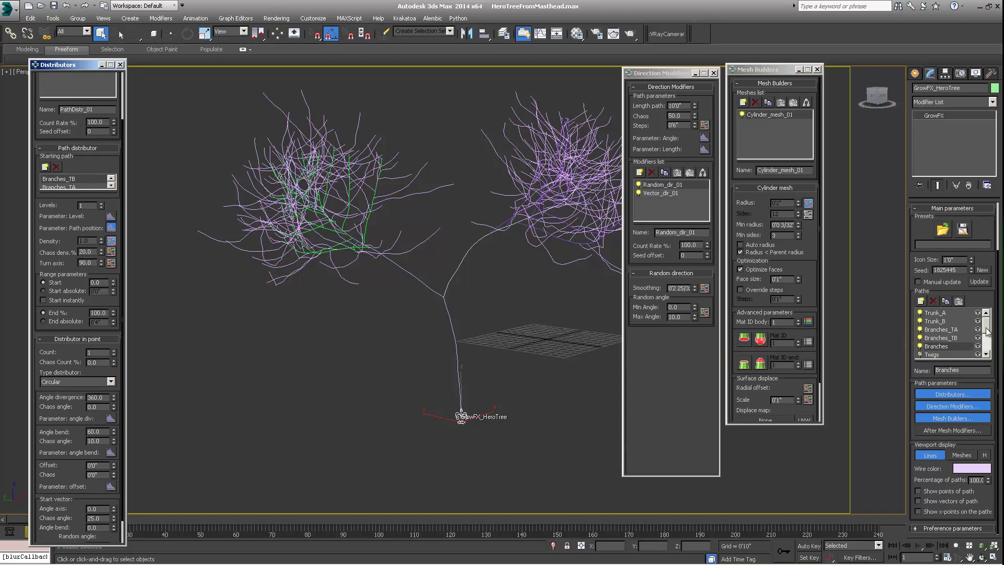
- Re-enable the Twigs and TwigsB paths and inspect the twigs on both crowns
drag(987, 330, 988, 339)
click(924, 323)
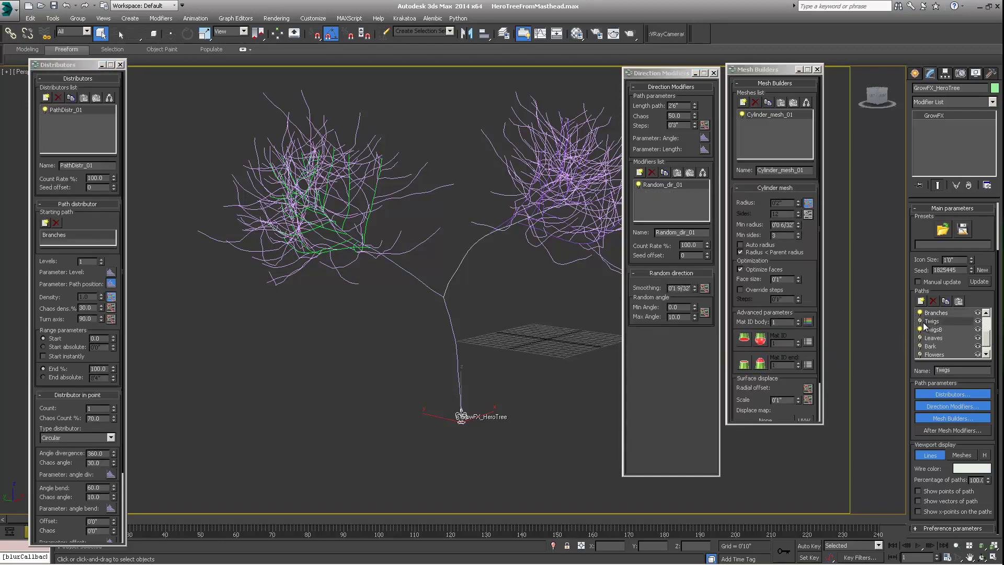
middle_drag(495, 259, 455, 281)
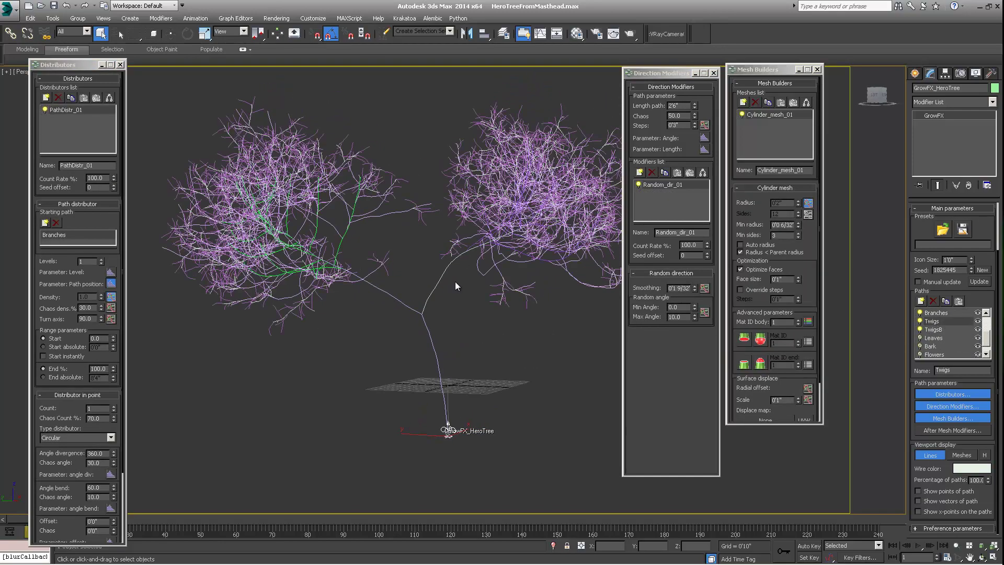
click(934, 329)
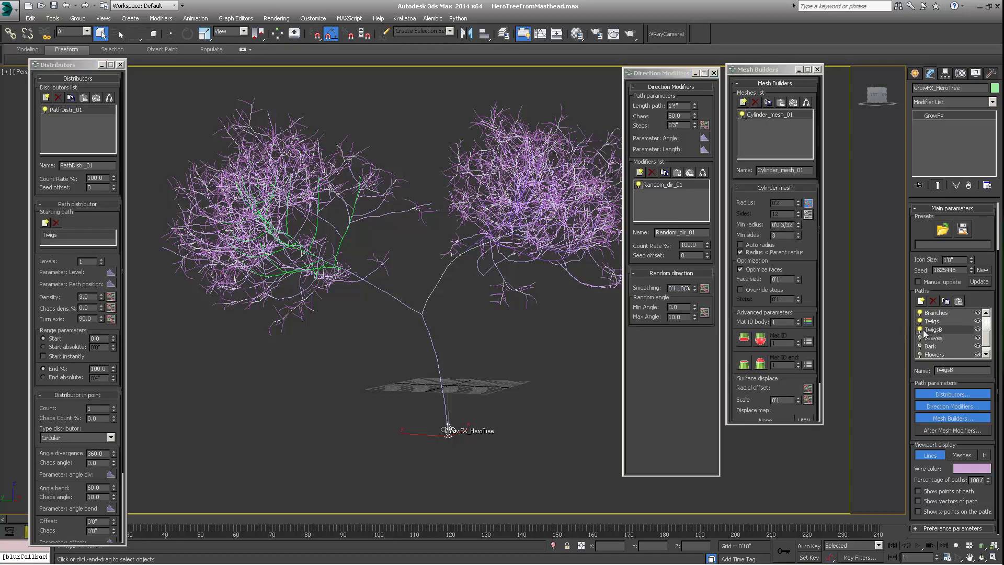
alt+middle_drag(365, 309, 465, 340)
click(920, 330)
alt+middle_drag(482, 337, 340, 240)
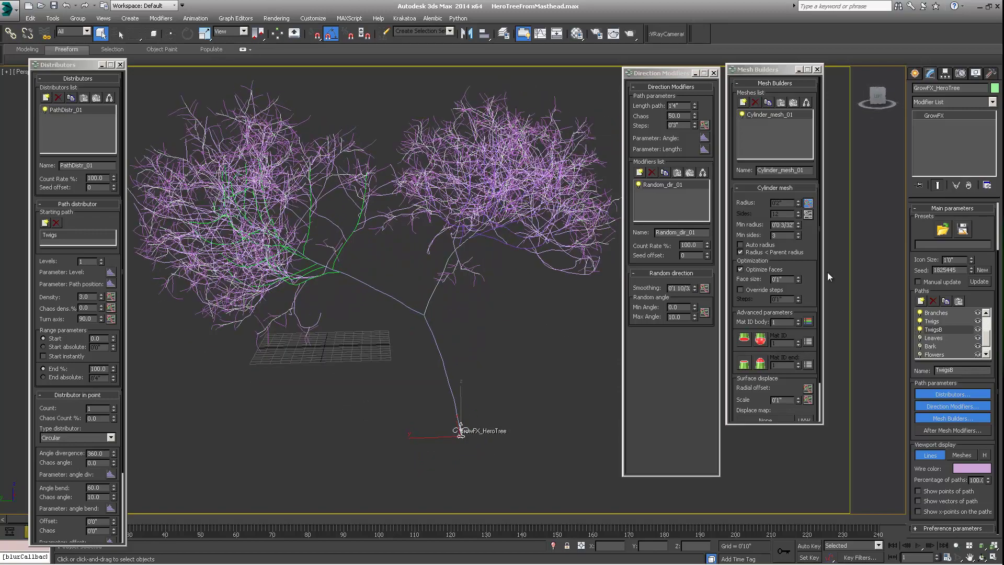
- Re-enable the Leaves path and bring up the settings of the Bark path
click(920, 338)
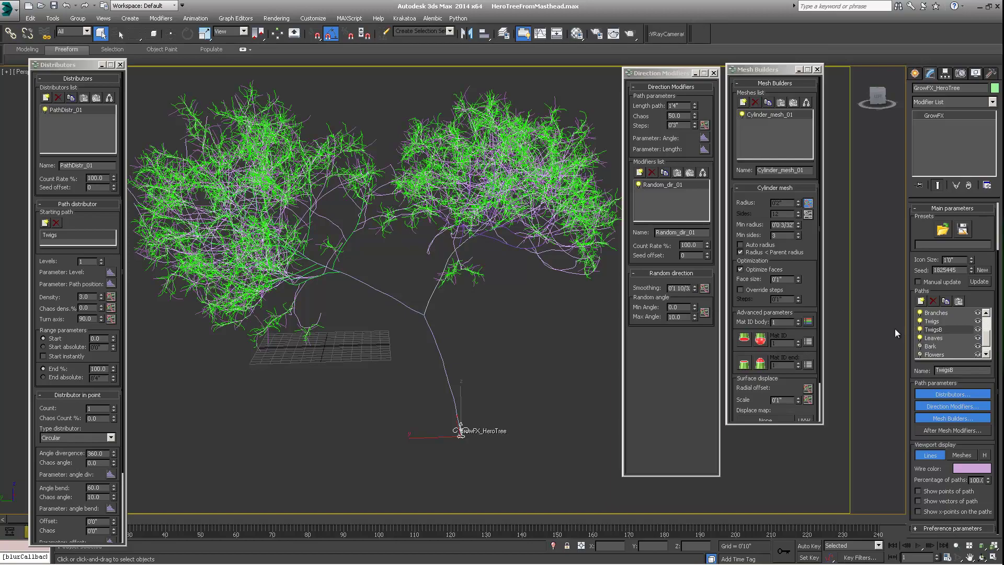
mouse_move(495, 262)
alt+middle_down()
mouse_move(522, 250)
mouse_move(502, 256)
alt+middle_up()
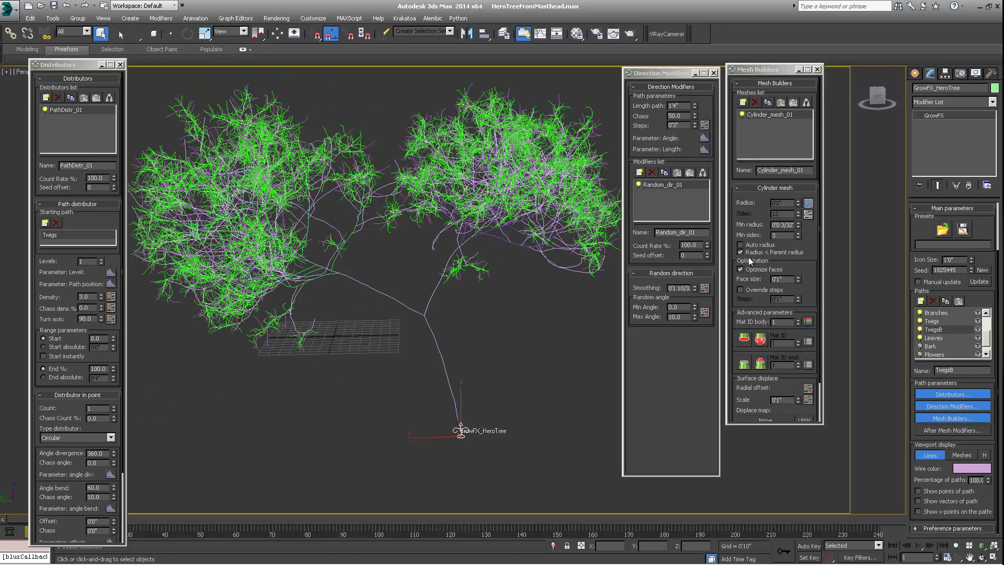
drag(988, 340, 988, 348)
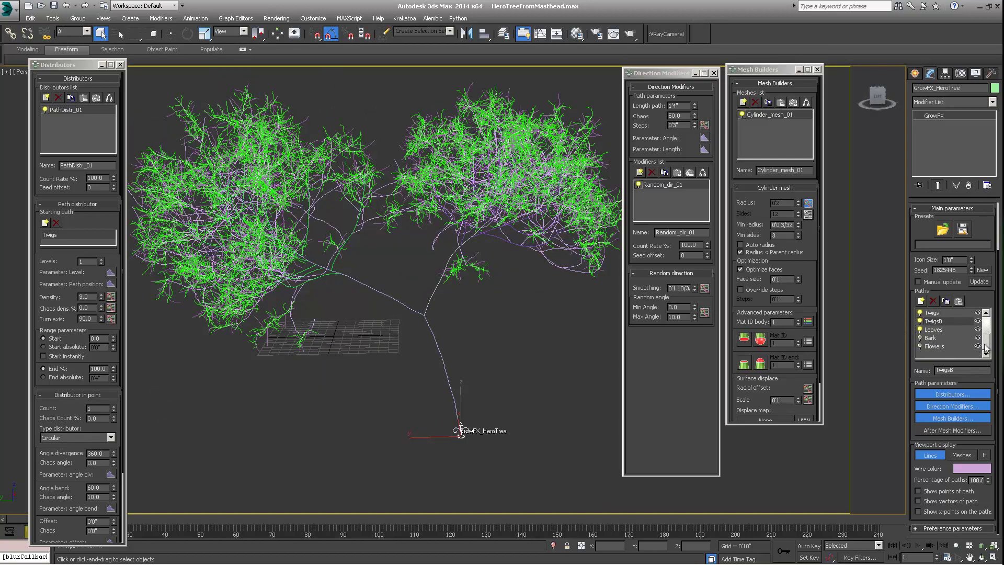
click(929, 338)
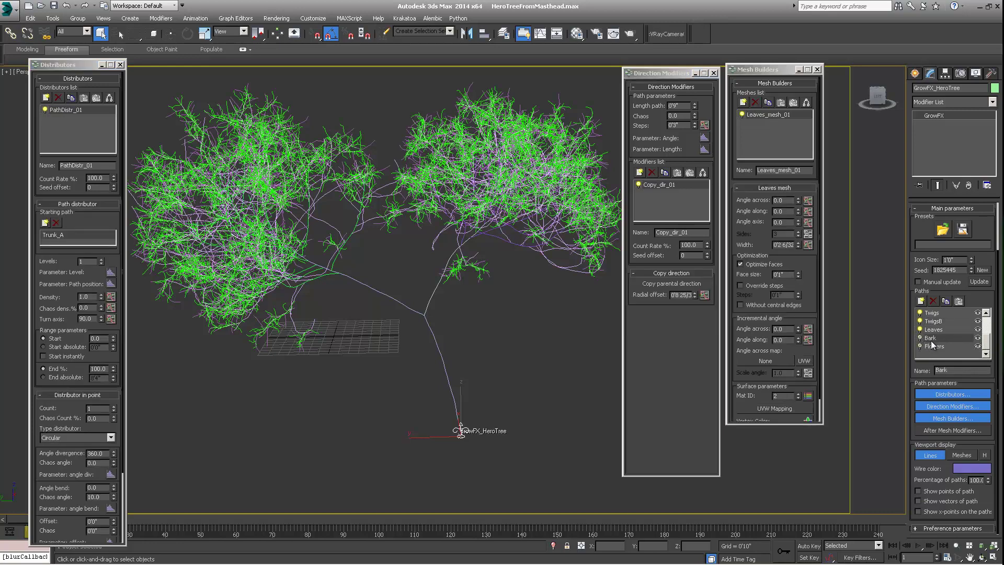
- Re-enable the Flowers path and turn its viewport visibility back on
click(920, 347)
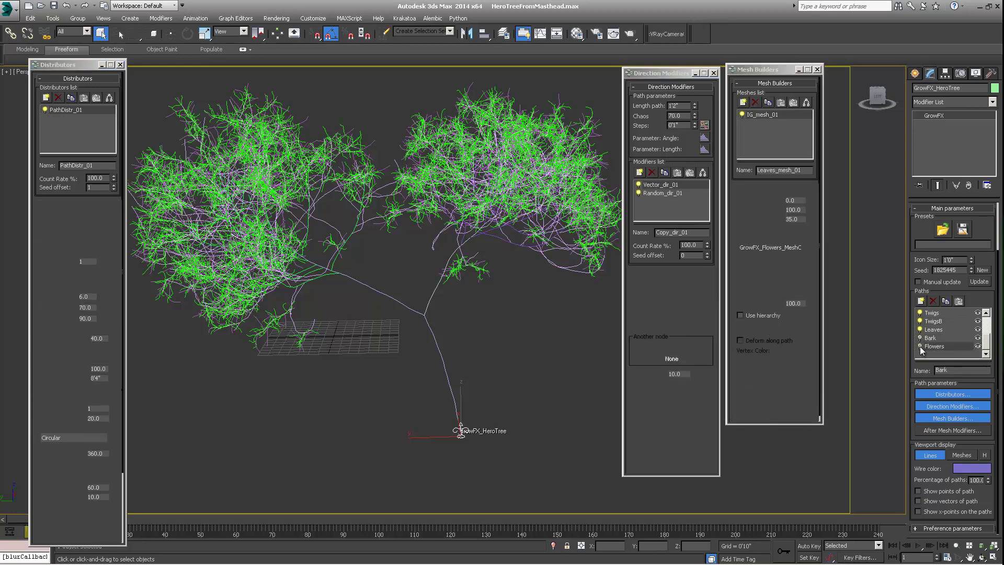
click(977, 346)
mouse_move(414, 237)
middle_down()
mouse_move(432, 226)
mouse_move(432, 196)
mouse_move(402, 251)
middle_up()
scroll(431, 196, down, 3)
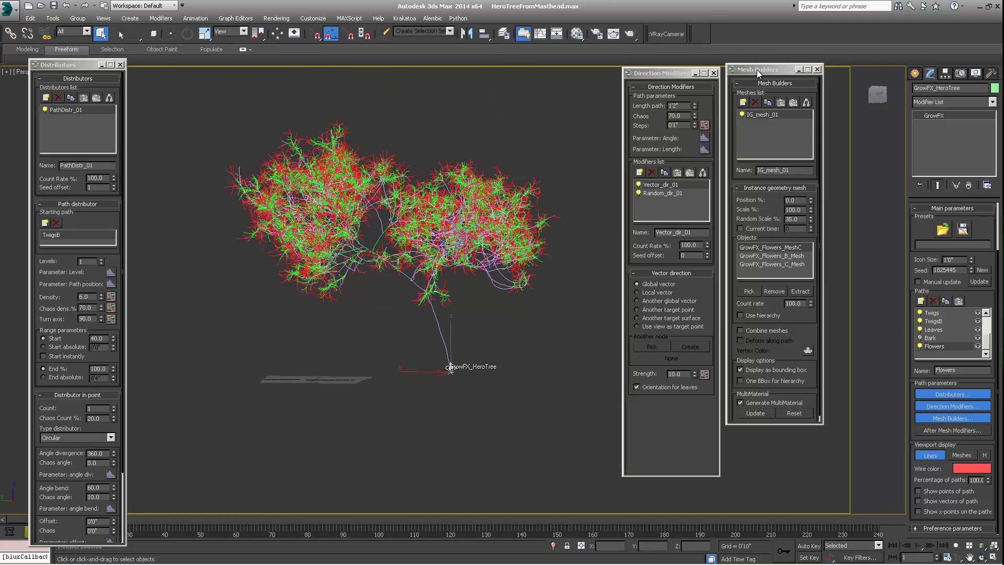
- Review the TwigsB path and compare the Vector_dir_01 direction modifiers of the Branches_TA, Branches_TB and Branches paths
drag(759, 75, 758, 82)
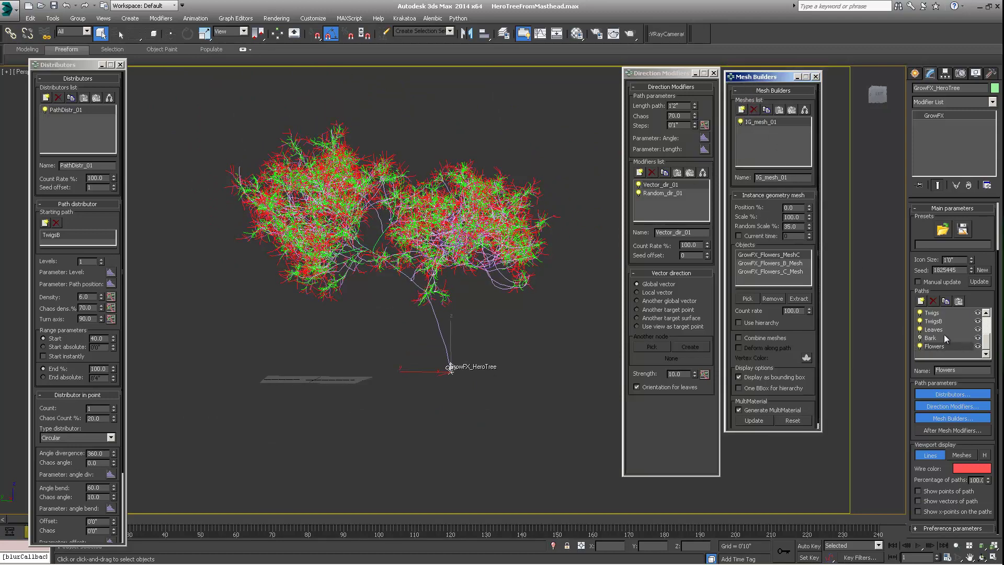
click(933, 324)
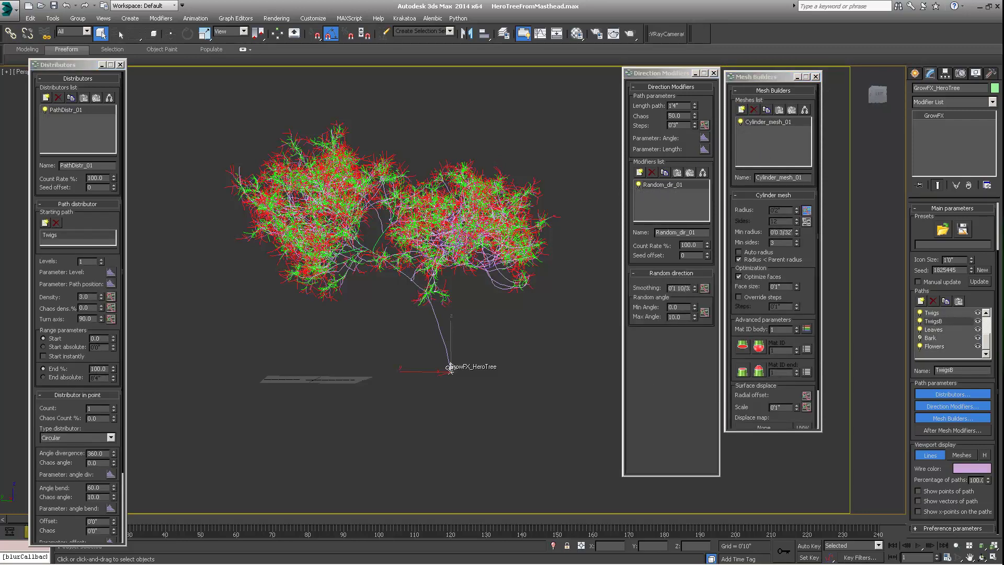
scroll(963, 324, up, 3)
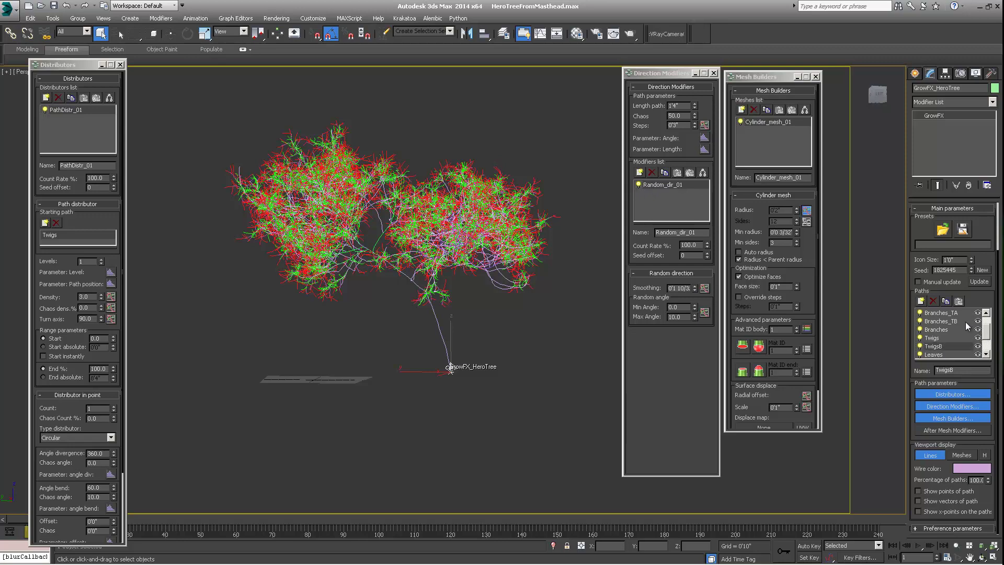
click(944, 313)
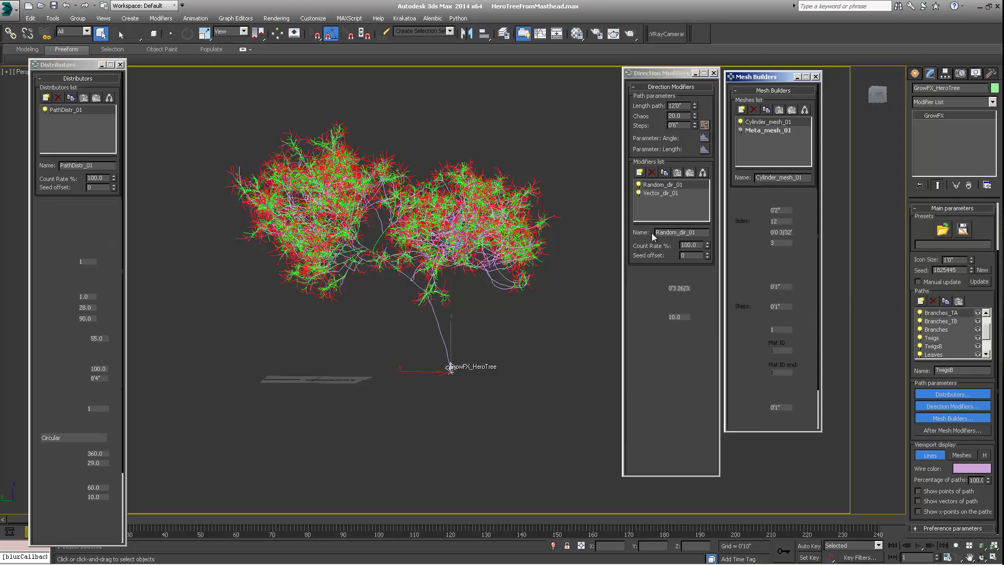
click(656, 194)
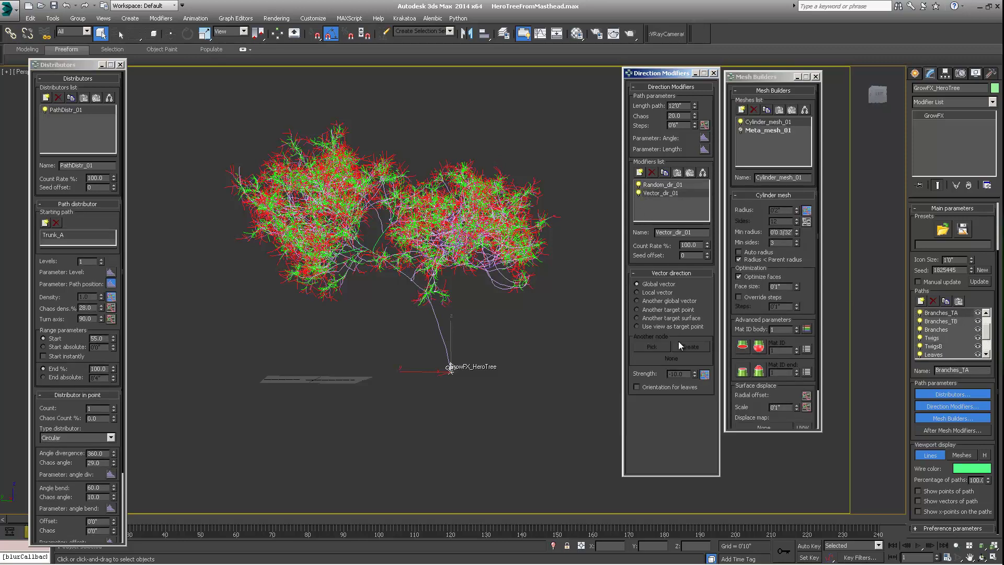
click(940, 322)
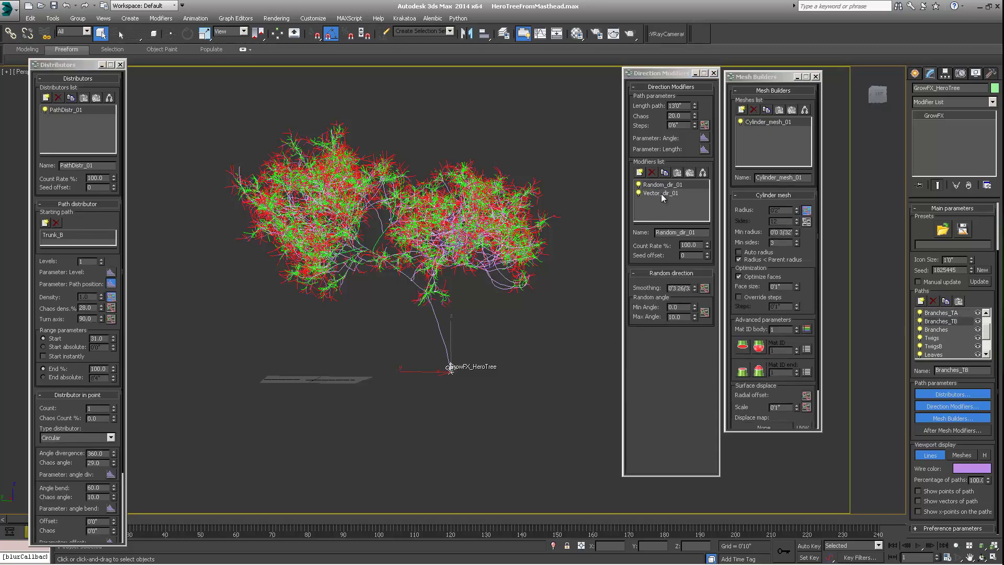
click(661, 194)
click(943, 328)
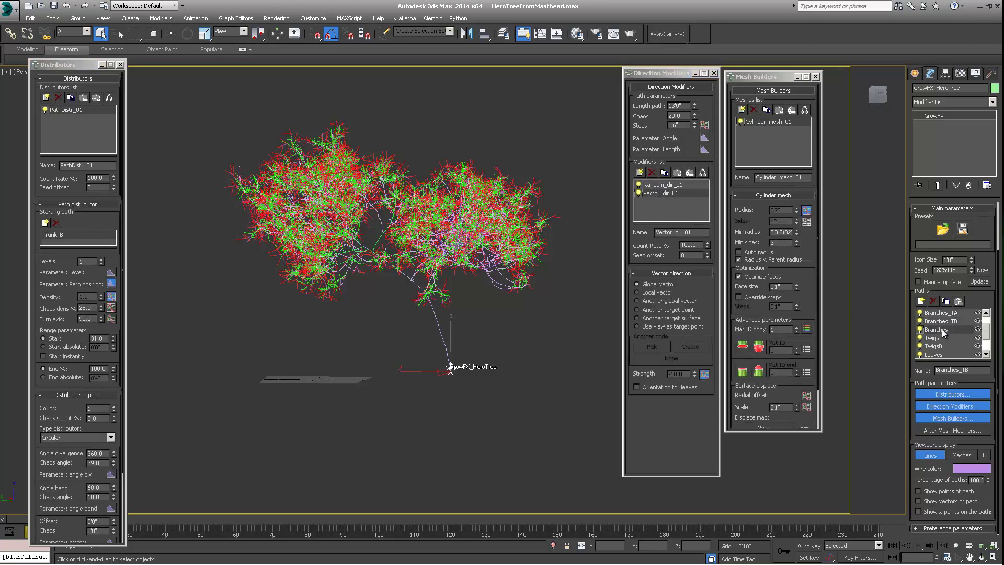
click(667, 193)
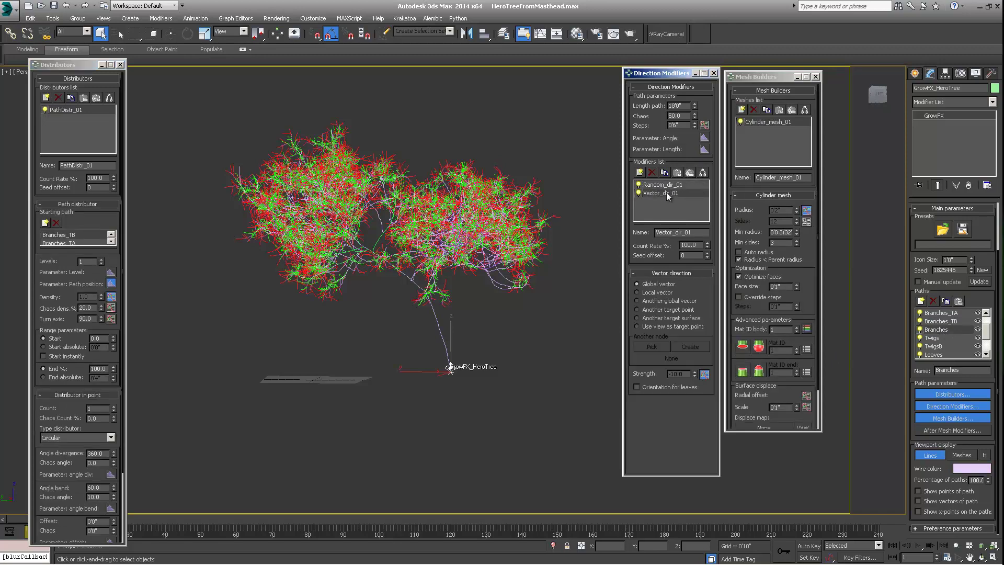
- Review the Twigs path and compare the direction modifiers and mesh builders of the Leaves and Flowers paths
click(930, 338)
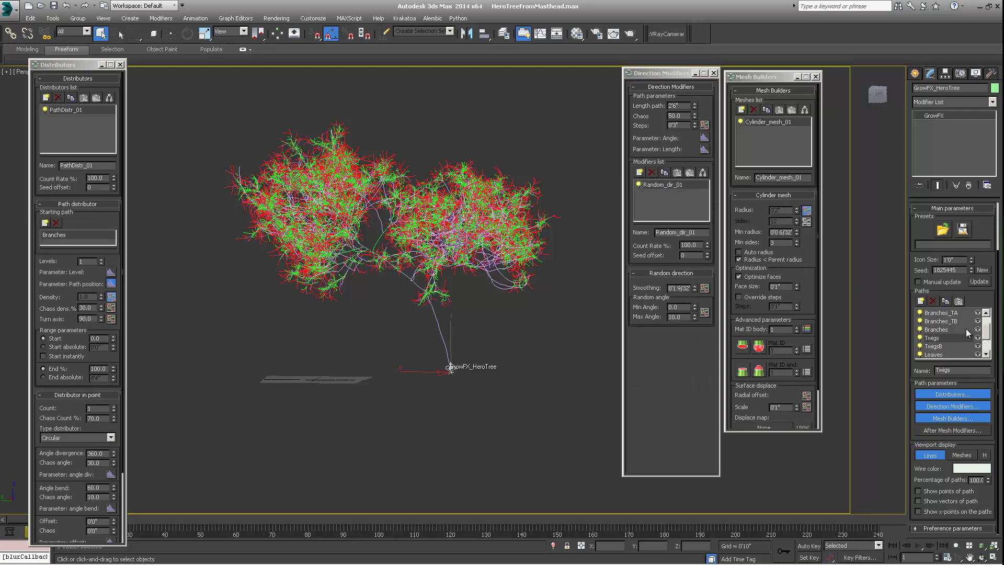
scroll(965, 328, down, 1)
click(936, 329)
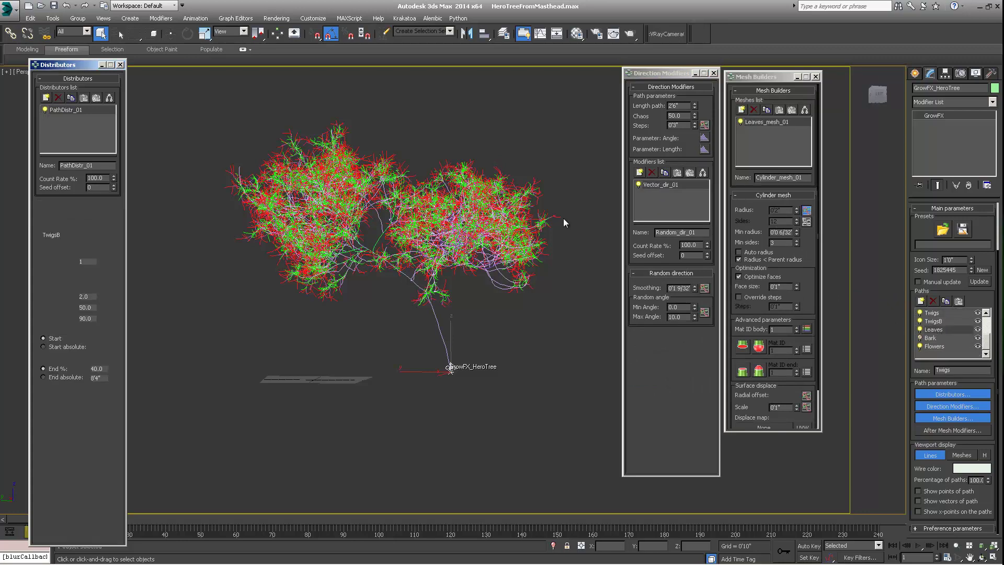
click(655, 193)
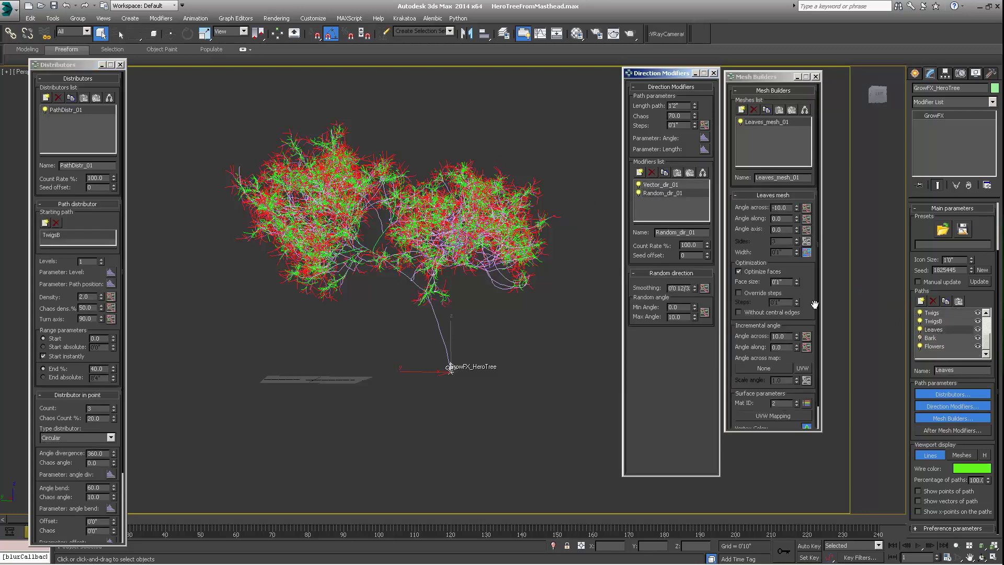
click(934, 346)
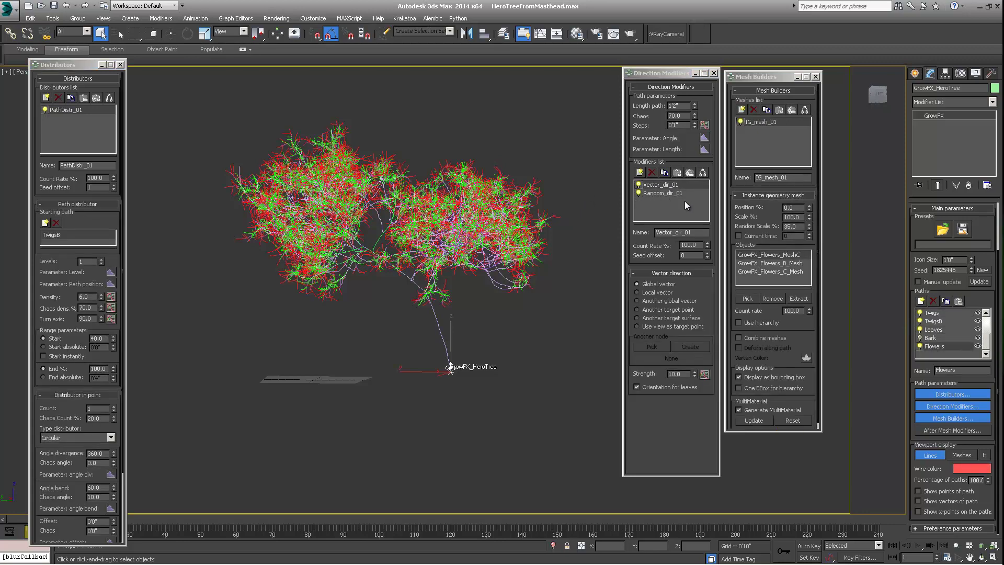
click(934, 330)
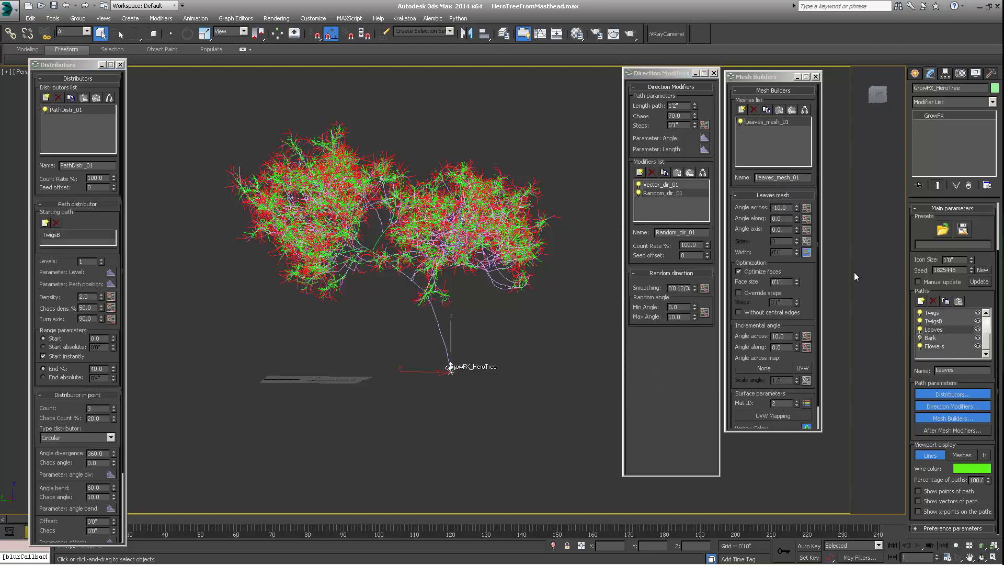
click(934, 347)
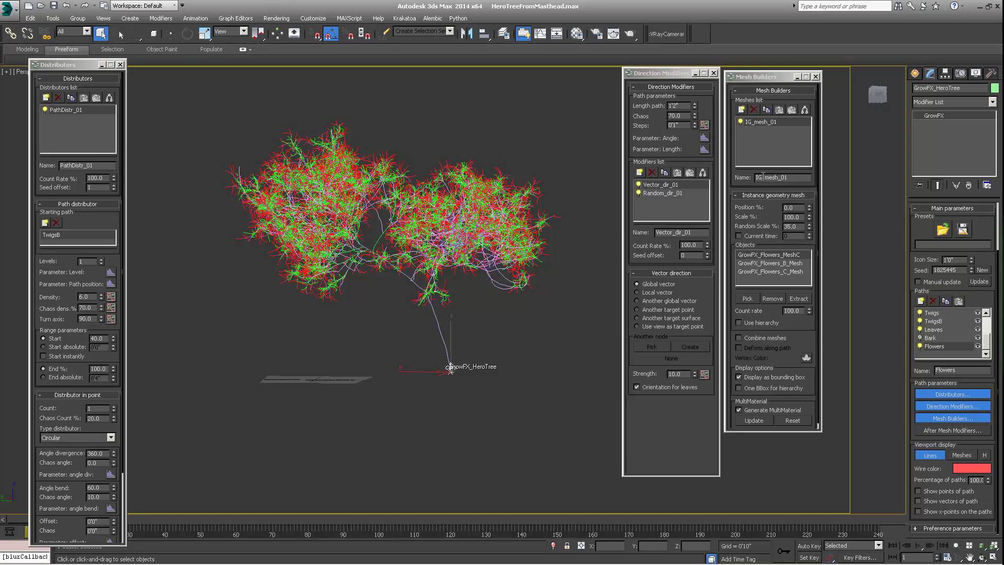
- Examine the Meta_mesh_01 builder of Trunk_A, and review the mesh builders of Trunk_B and Branches_TA
alt+middle_drag(444, 263, 426, 264)
scroll(983, 335, up, 3)
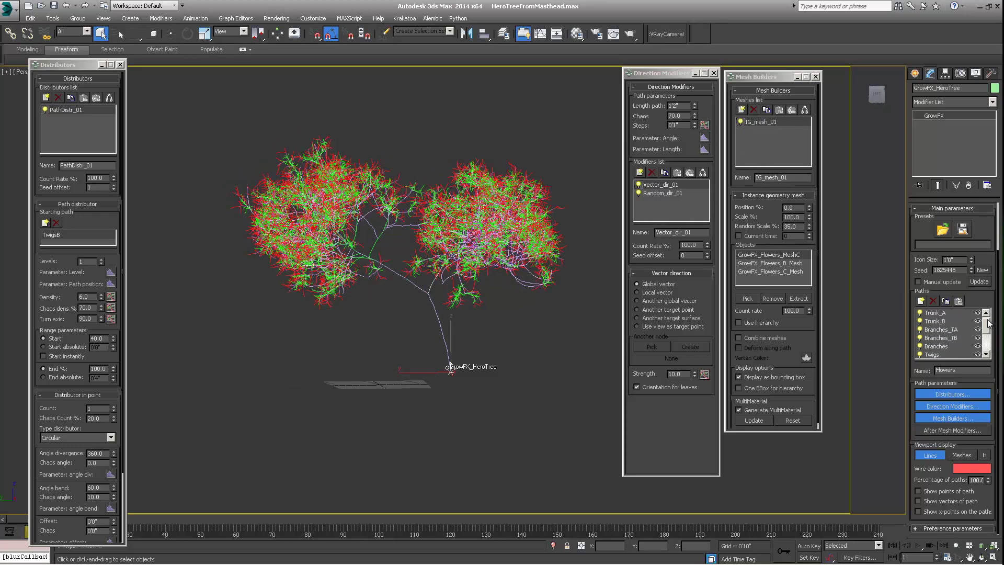
click(936, 312)
click(763, 130)
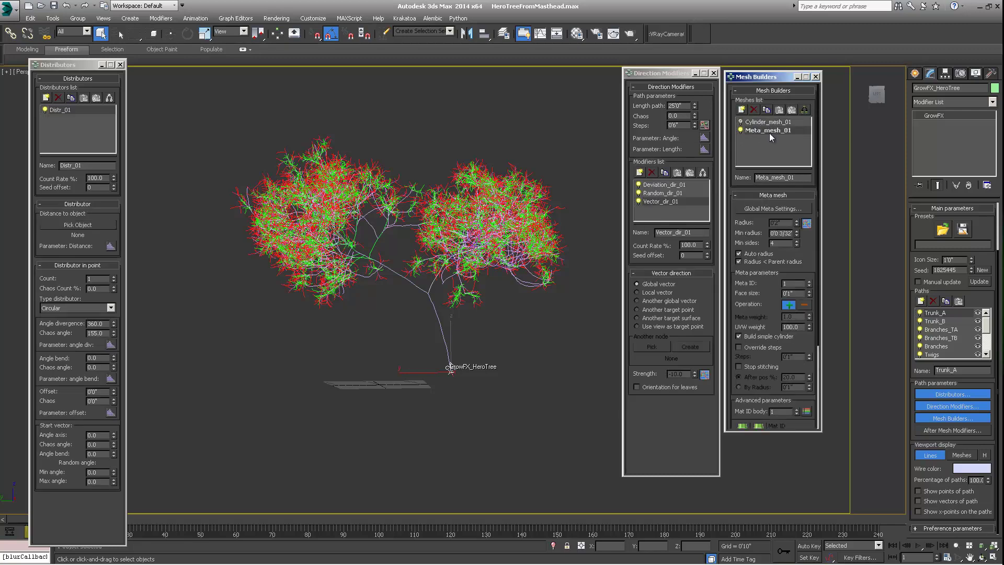
click(944, 321)
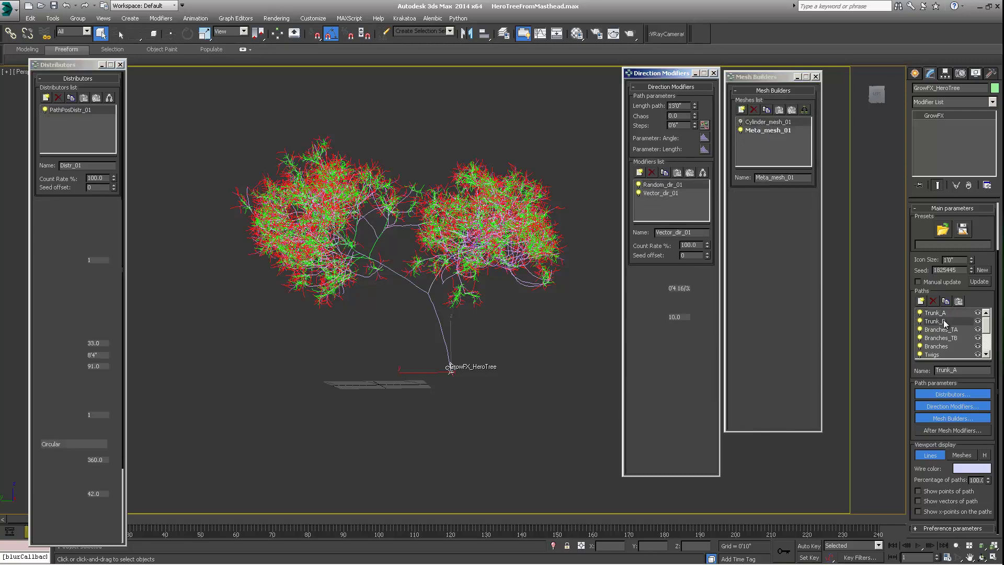
click(943, 330)
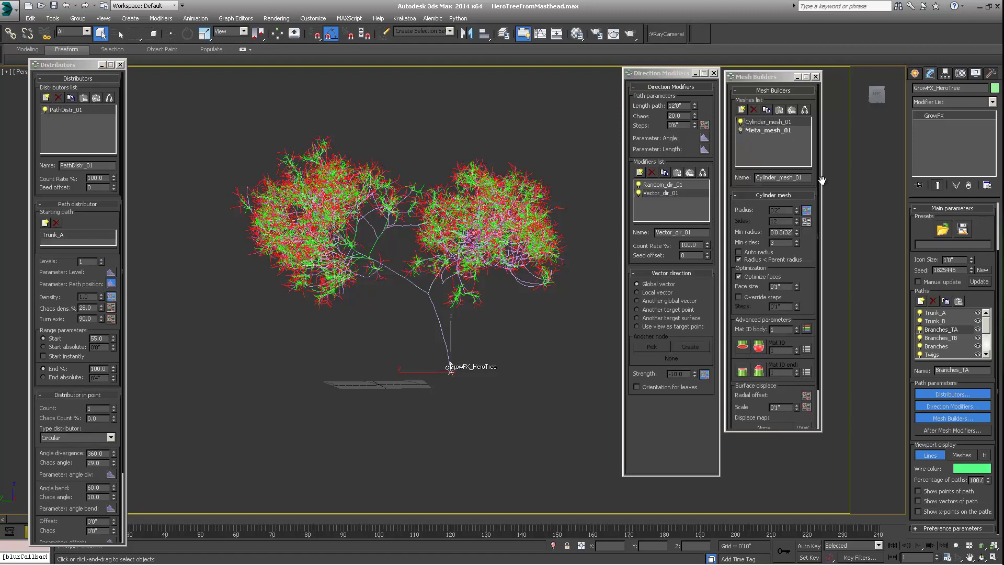
- Inspect the whole tree from several angles and review the instance geometry mesh settings of the Flowers path
alt+middle_drag(426, 326, 434, 296)
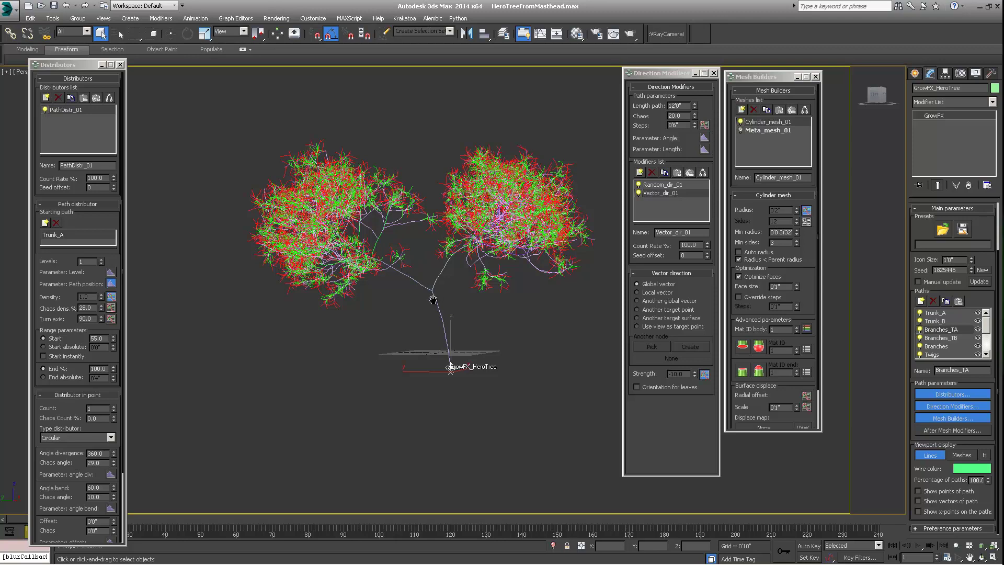
scroll(433, 295, up, 4)
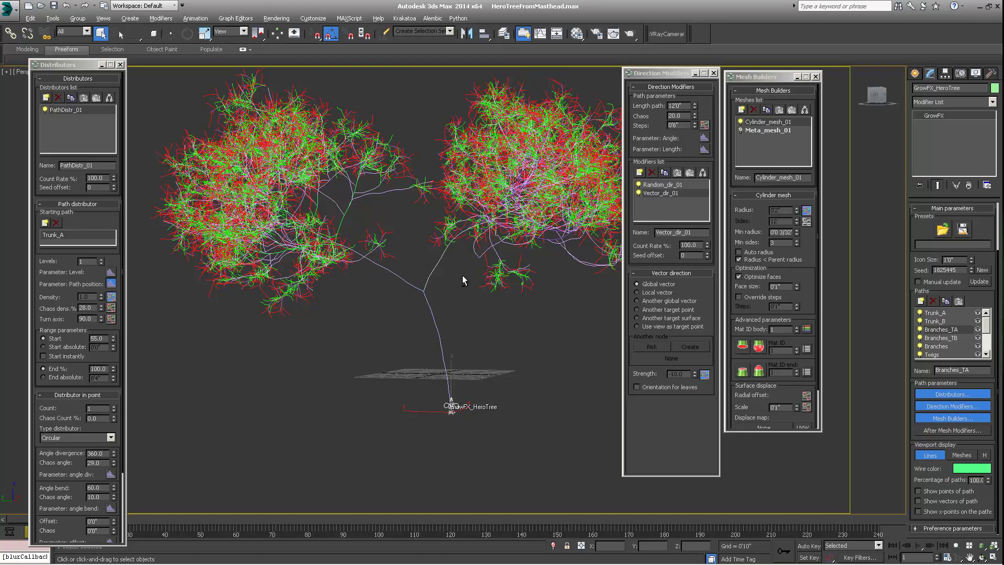
alt+middle_drag(463, 279, 512, 278)
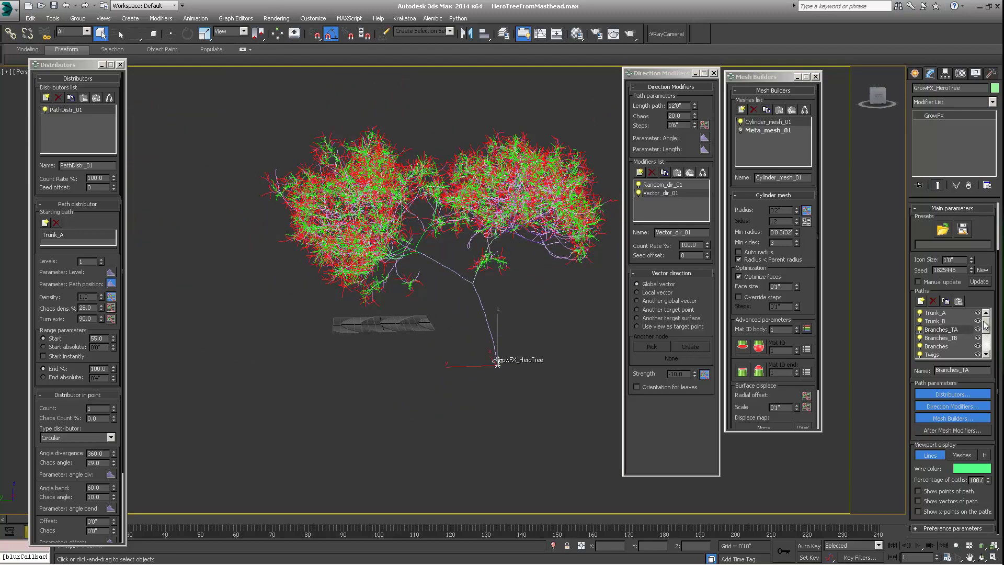
drag(986, 324, 983, 350)
click(929, 345)
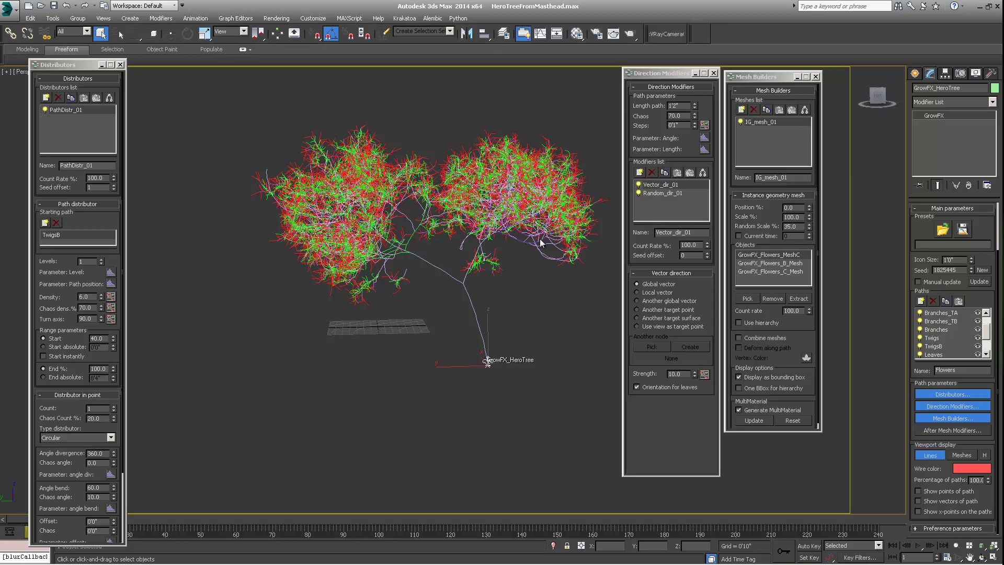
mouse_move(777, 214)
mouse_down()
mouse_move(777, 183)
mouse_move(773, 205)
mouse_up()
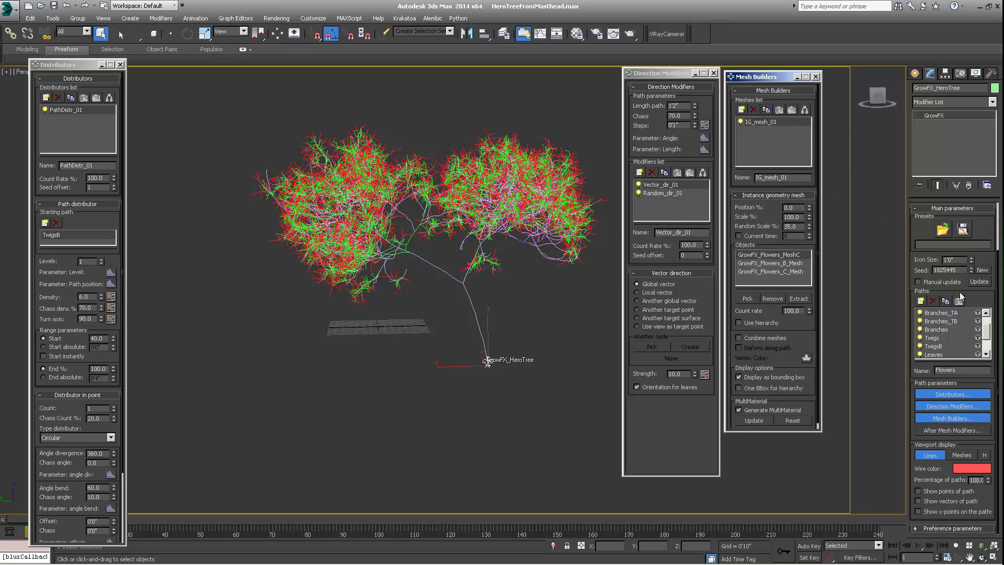
drag(992, 328, 987, 377)
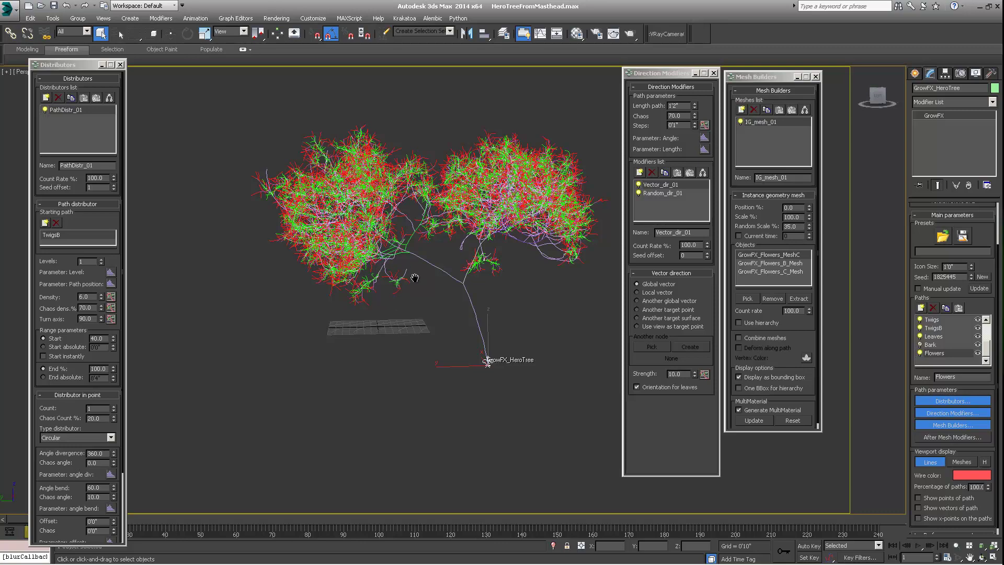
middle_drag(415, 278, 490, 292)
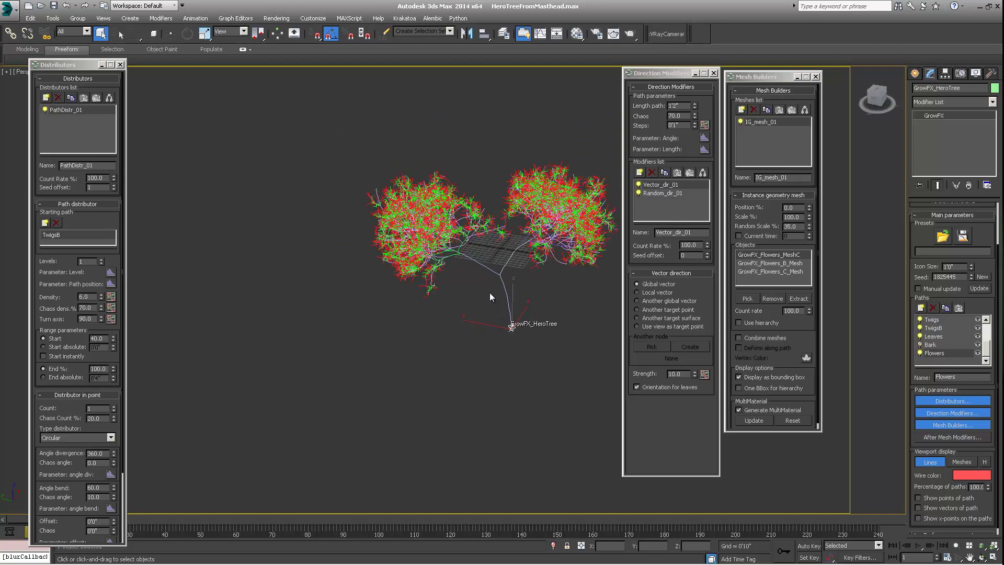
alt+middle_drag(431, 272, 436, 278)
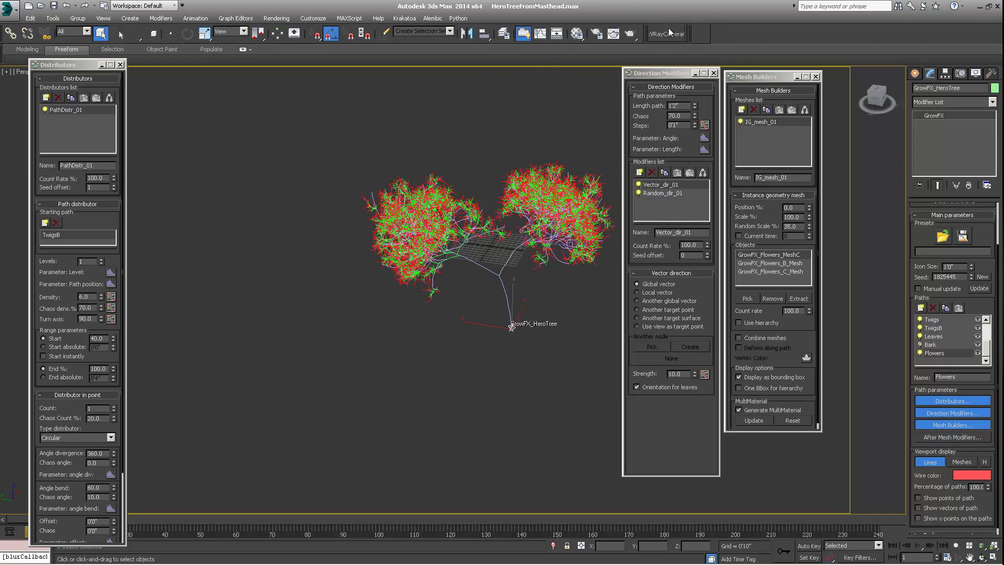
- Bring up theOnion layer manager, close the Treegrunt window, and show the E_GrowFX_HeroTree_Flower layer
click(780, 99)
double_click(777, 107)
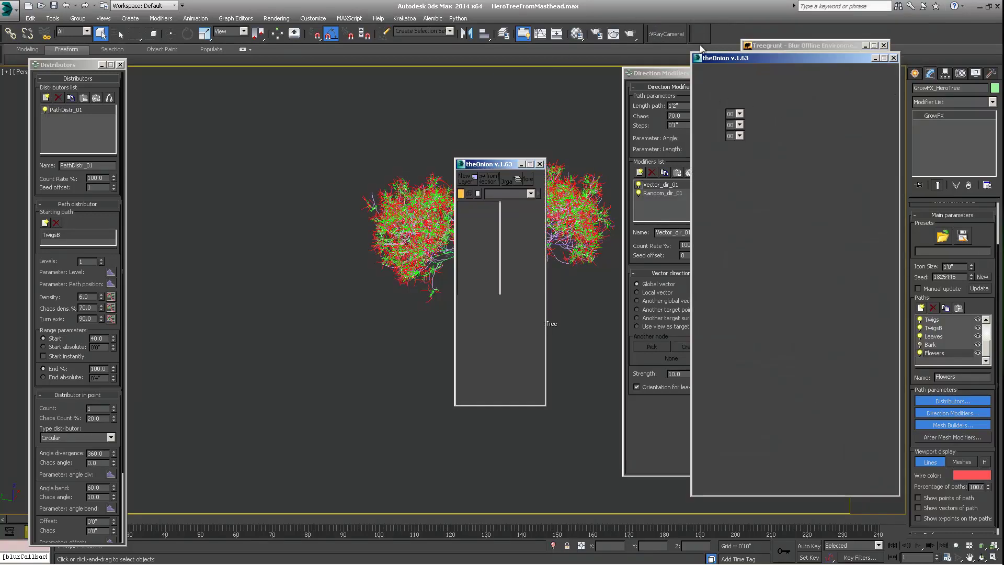
click(884, 45)
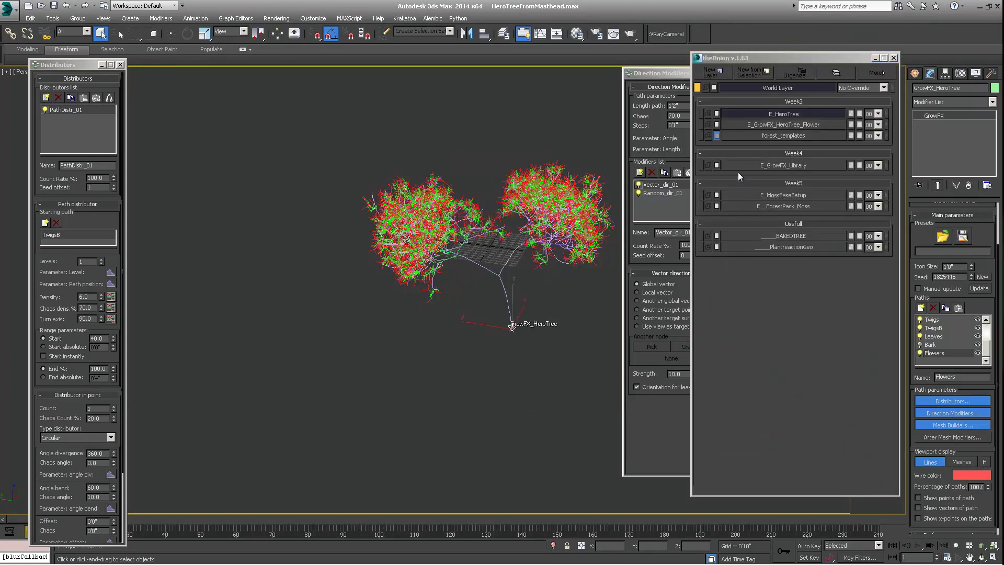
click(788, 165)
click(792, 125)
- Locate the separate GrowFX flower objects away from the tree and view them with their mesh versions up close
middle_drag(317, 301, 502, 241)
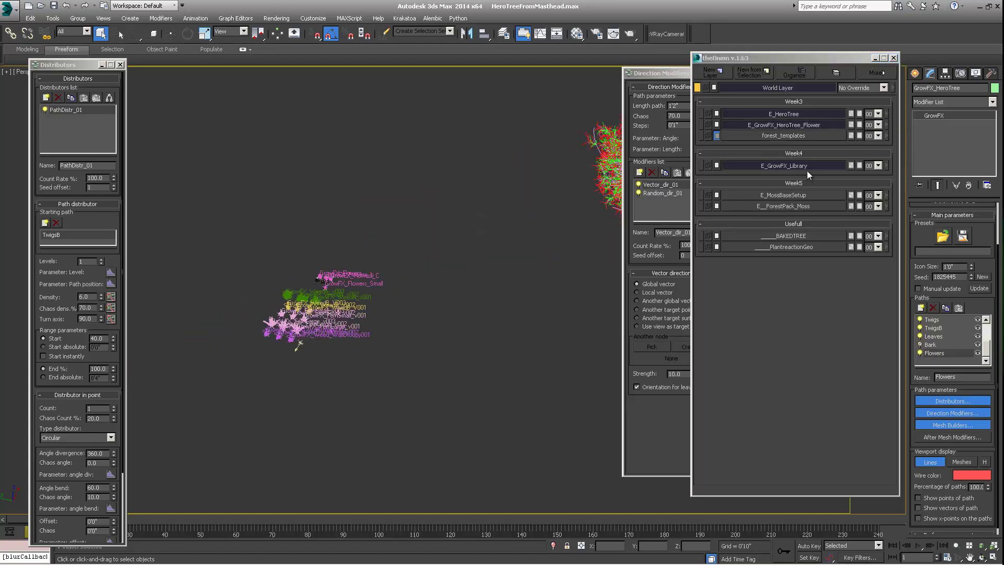
scroll(321, 310, down, 6)
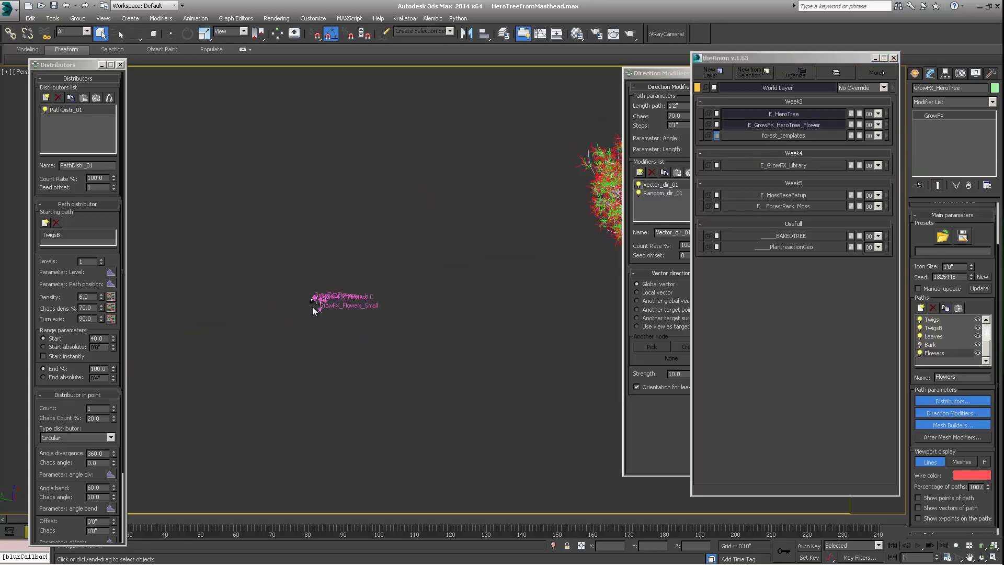
scroll(312, 307, up, 10)
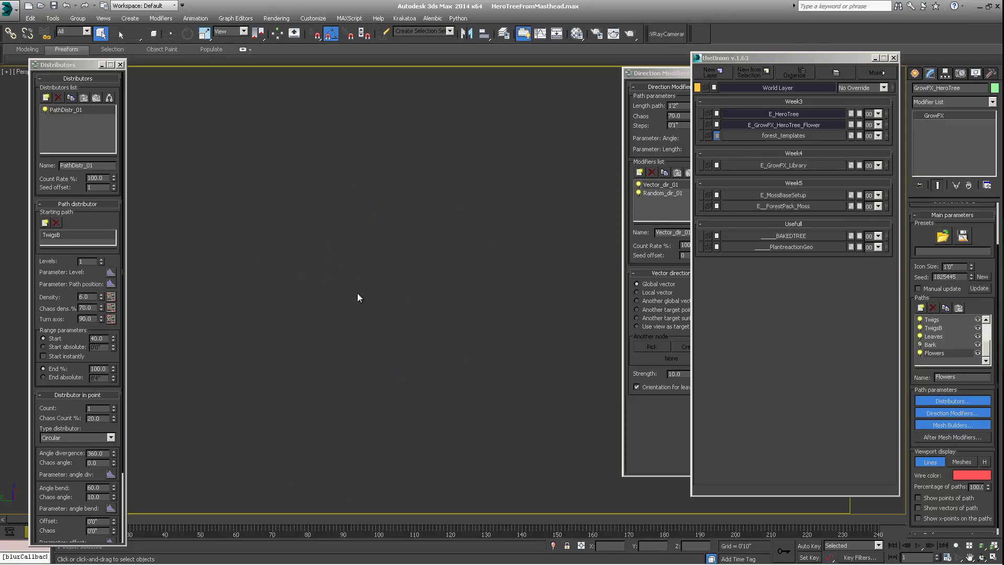
scroll(385, 208, down, 5)
scroll(467, 197, up, 6)
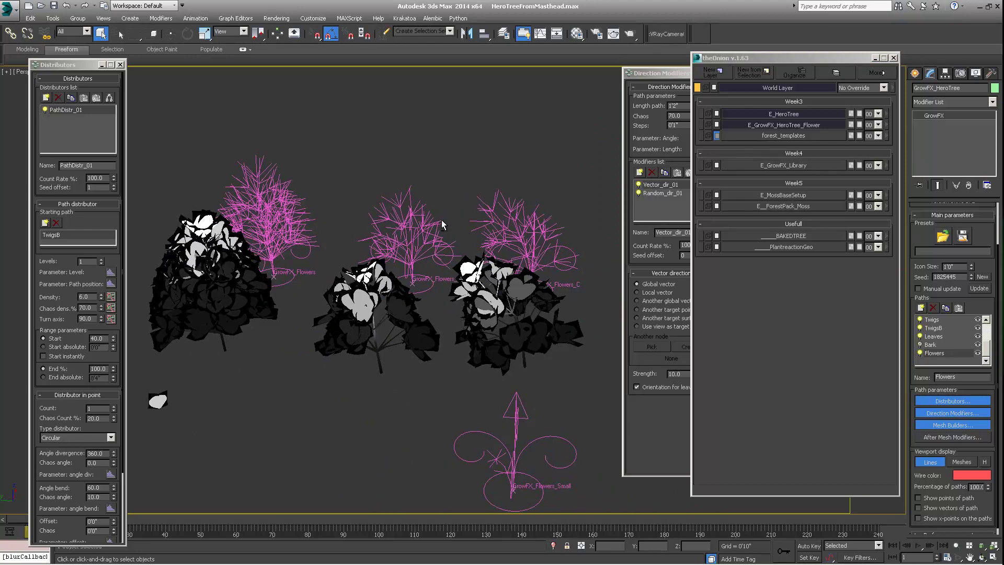
scroll(443, 220, up, 5)
scroll(445, 222, down, 4)
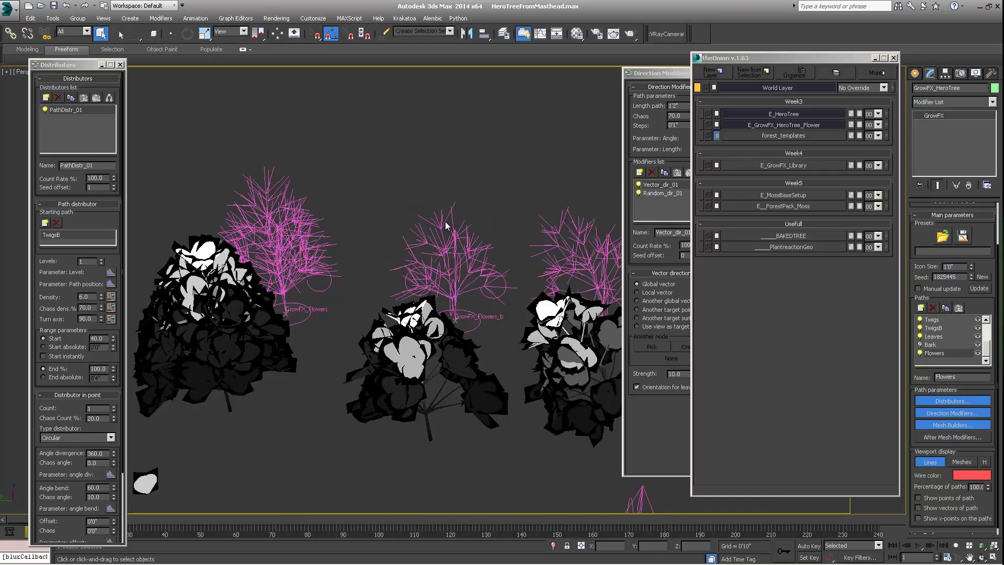
- Select GrowFX_Flowers_b and examine it from several angles alongside the neighbouring flower objects
click(461, 323)
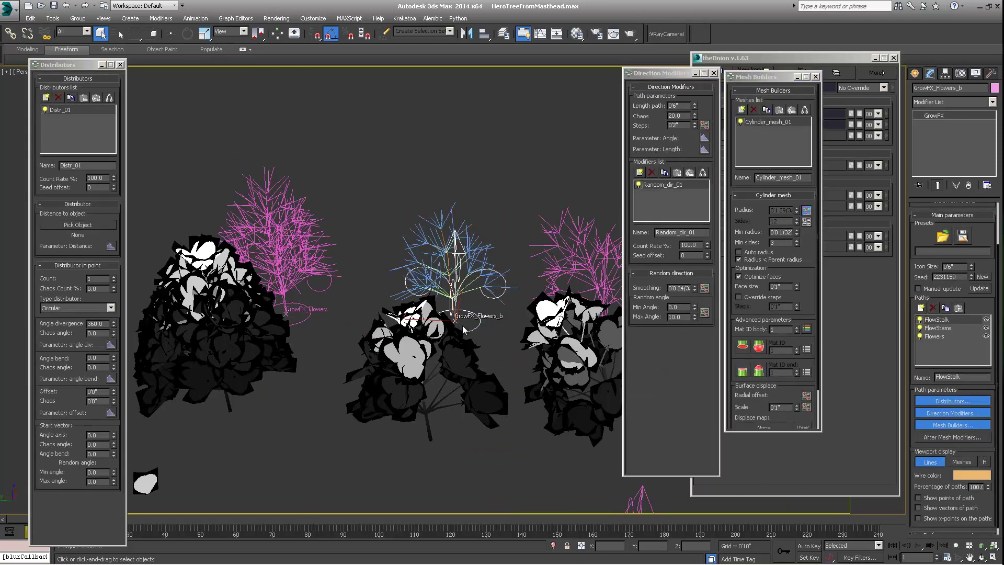
key(f)
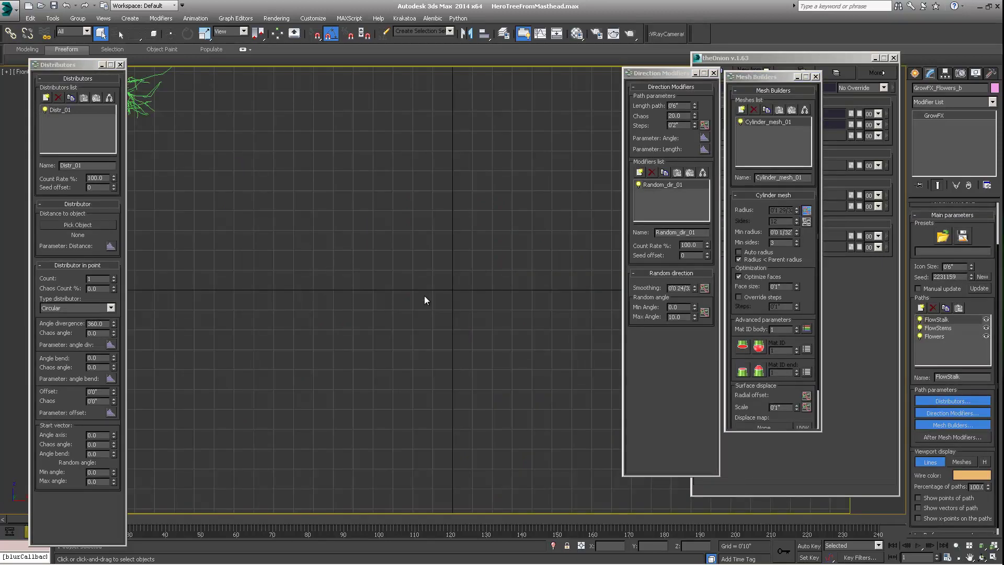
key(p)
key(z)
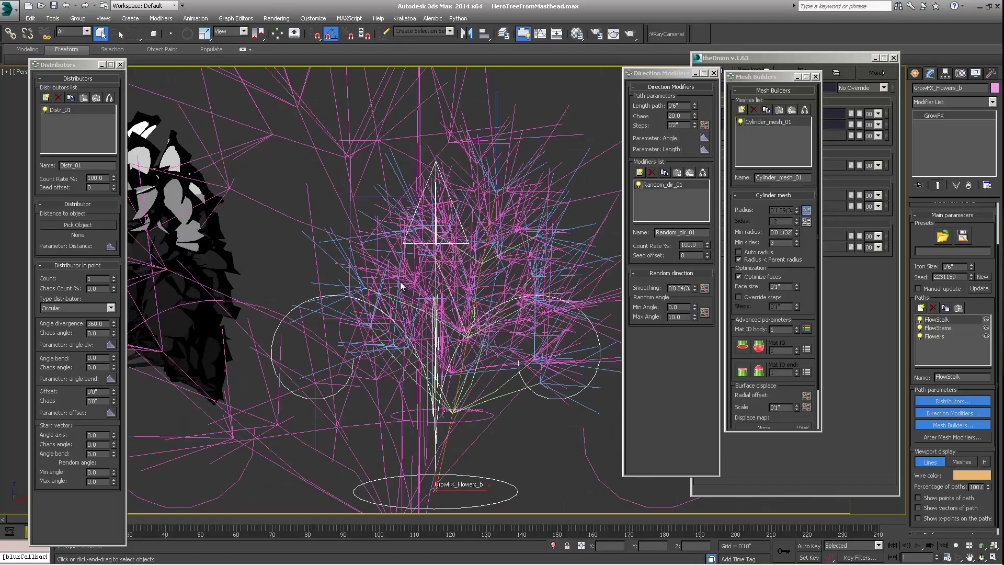
scroll(416, 293, down, 10)
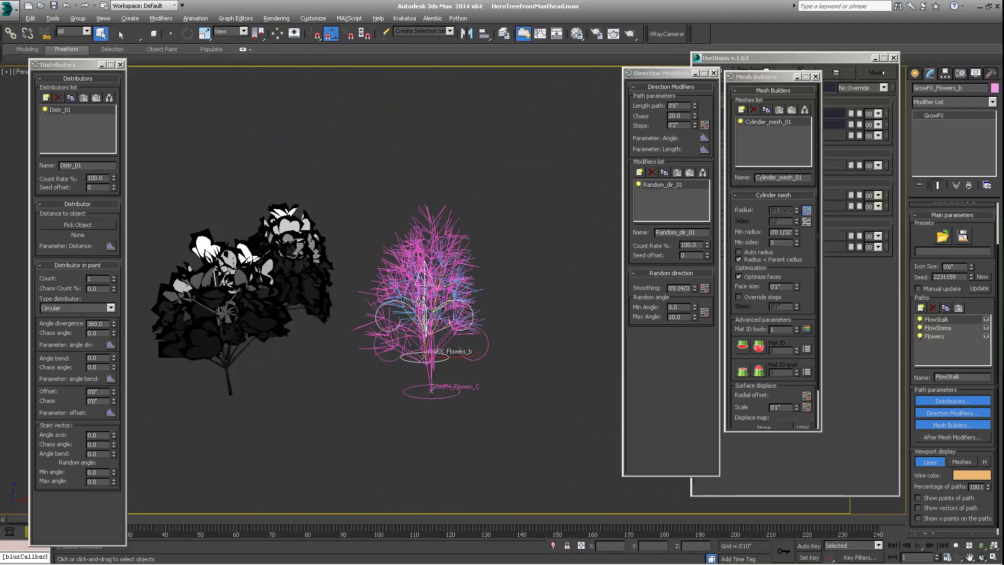
scroll(444, 306, up, 3)
mouse_move(444, 306)
alt+middle_down()
mouse_move(491, 329)
mouse_move(486, 316)
mouse_move(437, 319)
alt+middle_up()
alt+middle_drag(367, 326, 577, 335)
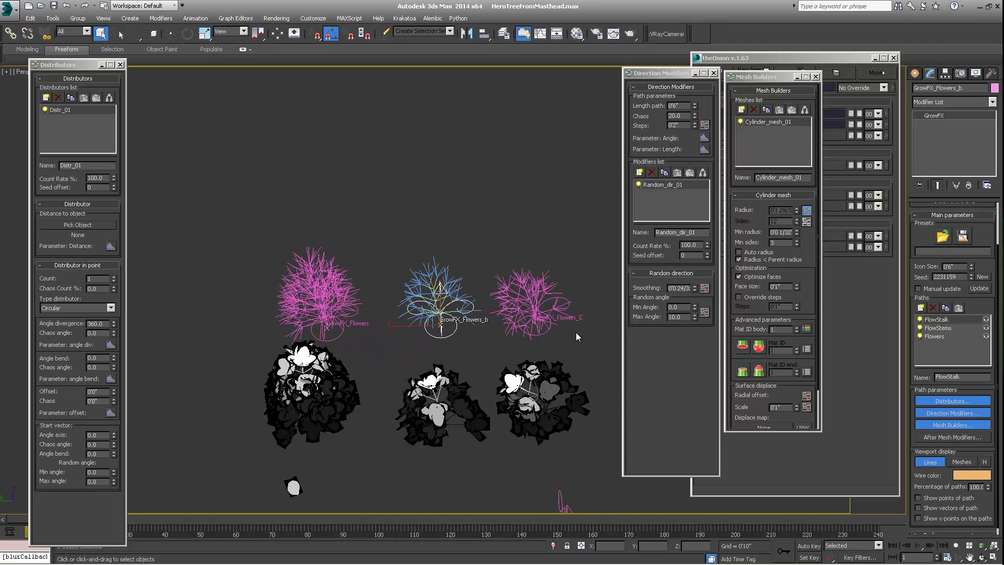
- Select GrowFX_Flowers_C and review the settings of its FlowStalk, FlowStems and Flowers paths
click(536, 335)
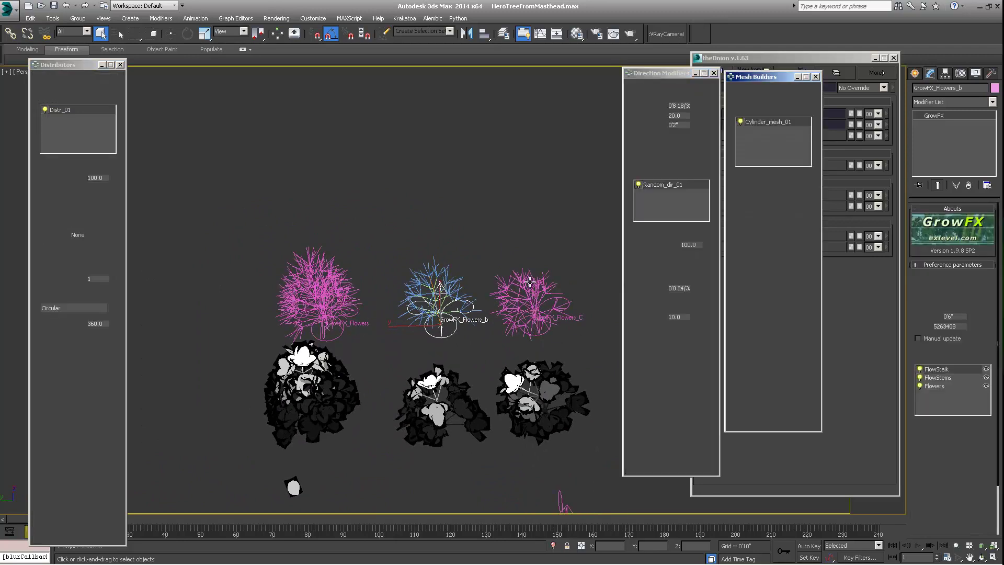
alt+middle_drag(543, 339, 494, 352)
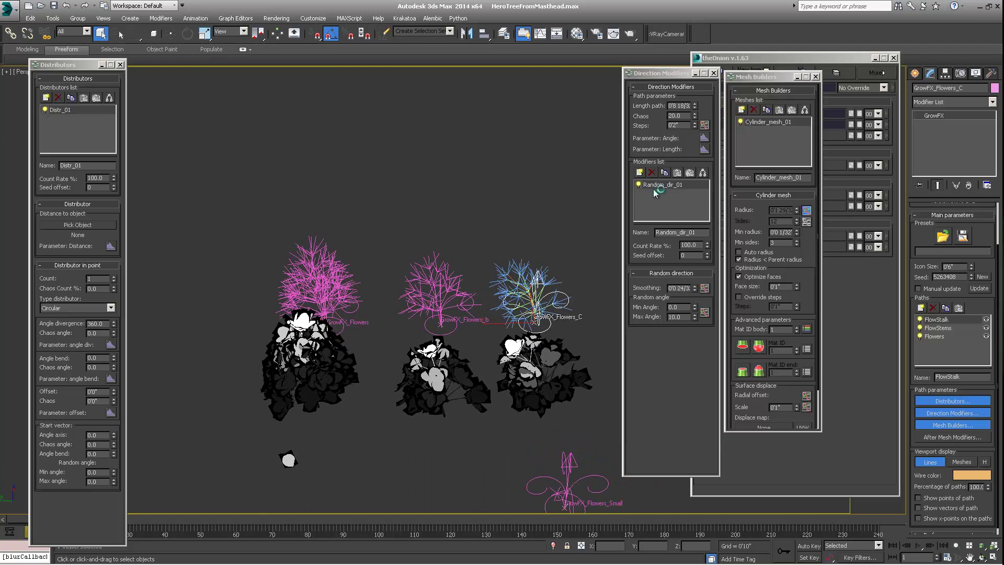
click(937, 327)
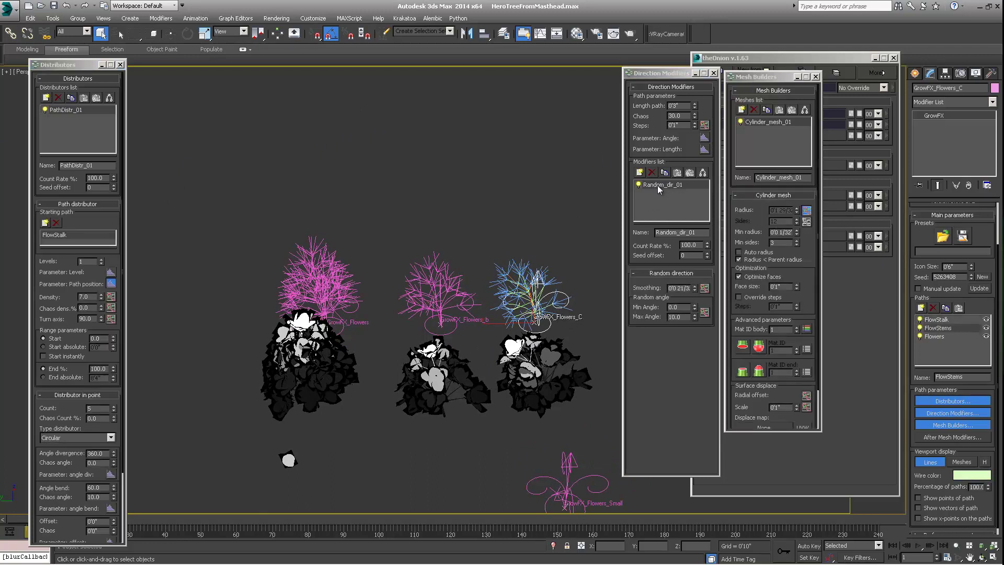
click(934, 336)
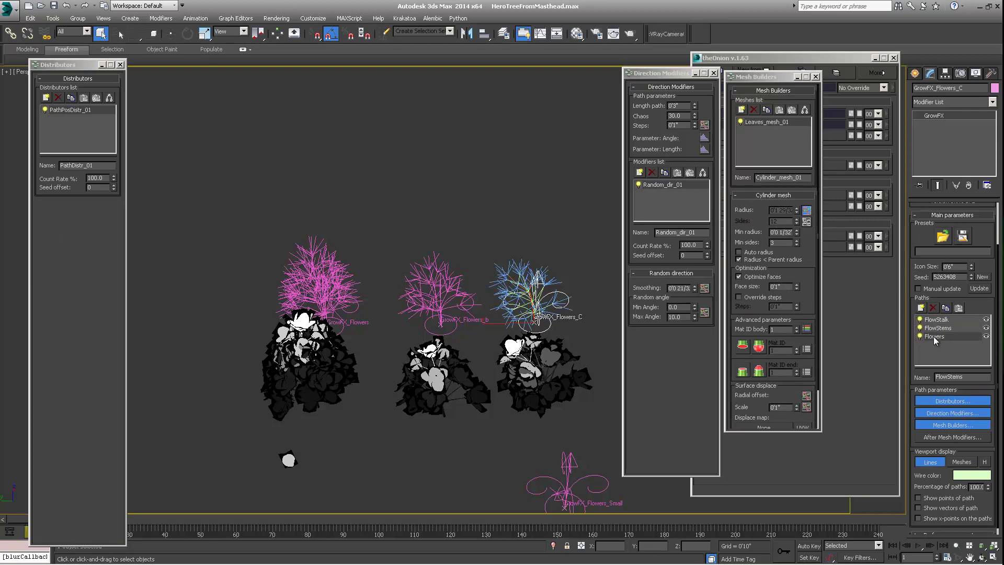
click(937, 328)
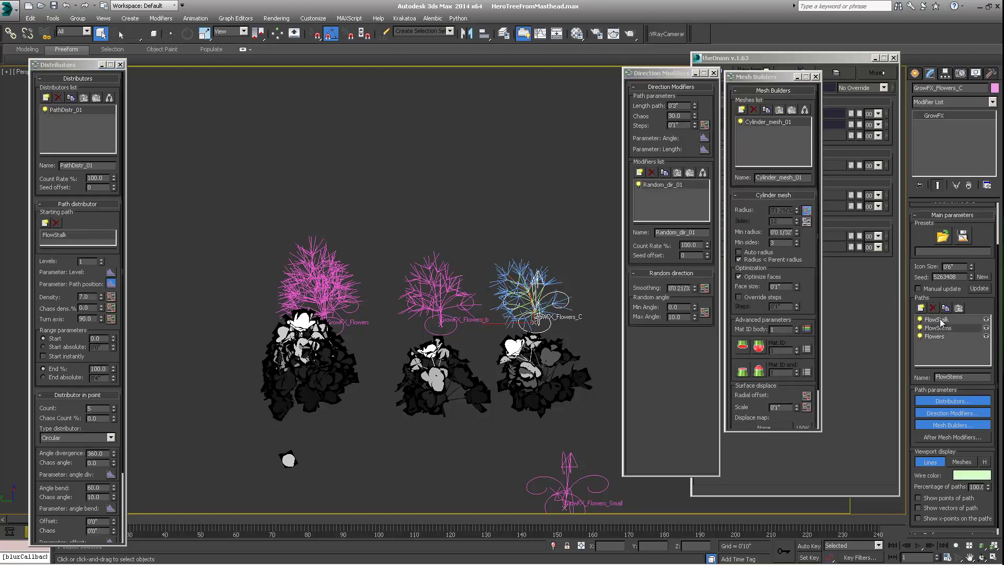
click(940, 320)
click(939, 336)
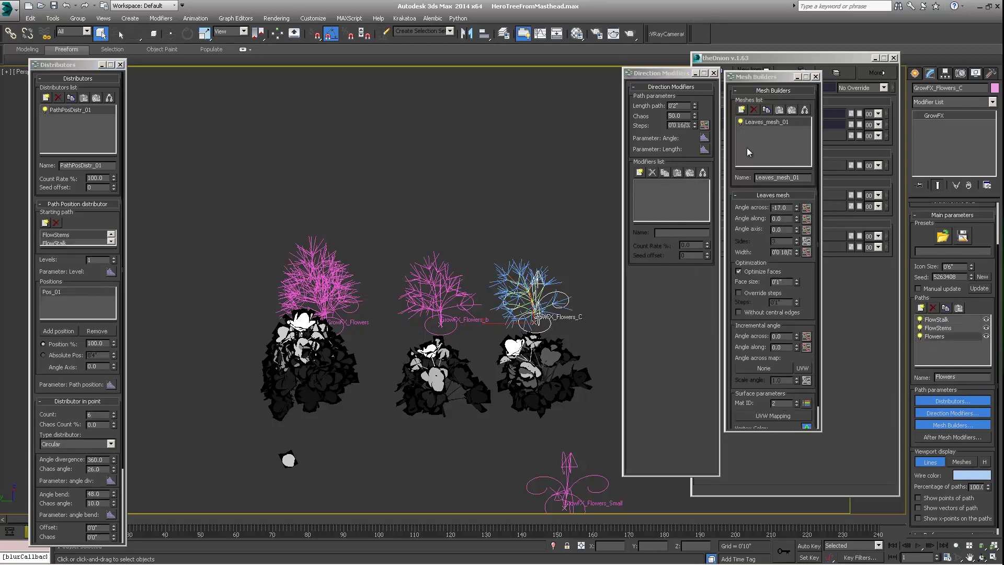
- Set the in-point distributor count of the Flowers path in GrowFX_Flowers_C to 6
middle_drag(505, 386, 498, 351)
scroll(498, 350, up, 3)
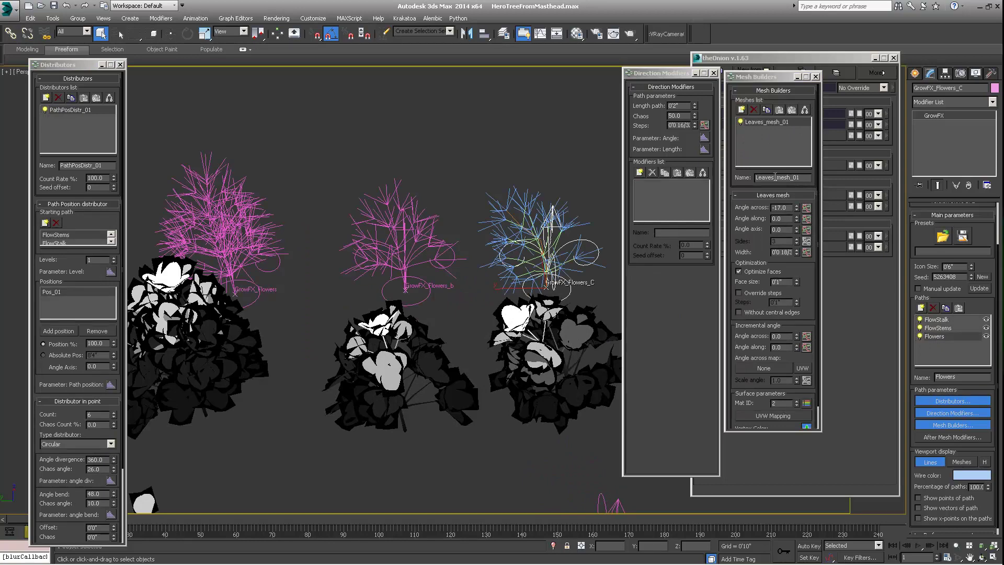
drag(92, 279, 96, 236)
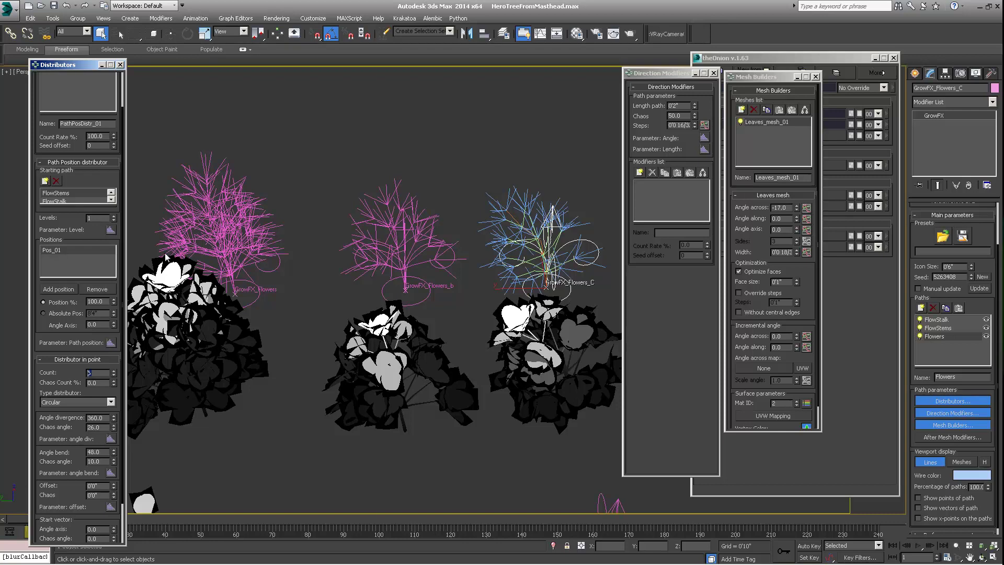
text(6)
- Inspect the three flower clusters and their mesh versions from above and from the side
alt+middle_drag(463, 356, 547, 342)
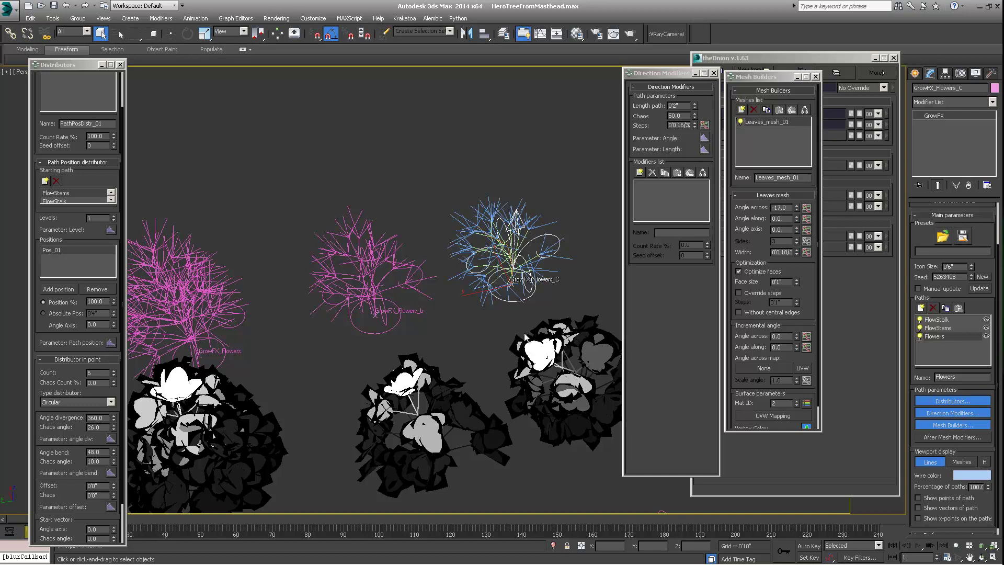
alt+middle_drag(550, 353, 437, 348)
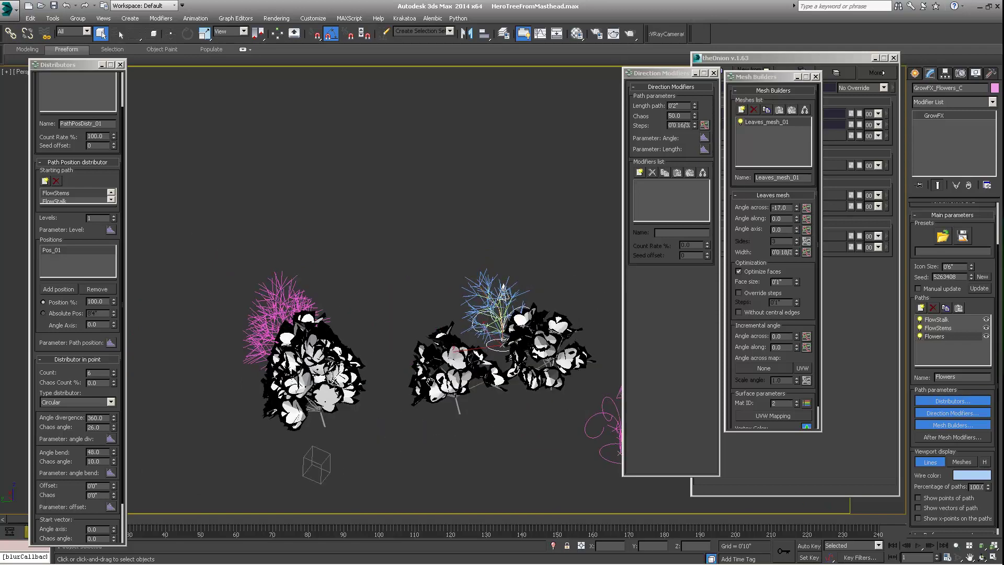
alt+middle_drag(431, 381, 435, 362)
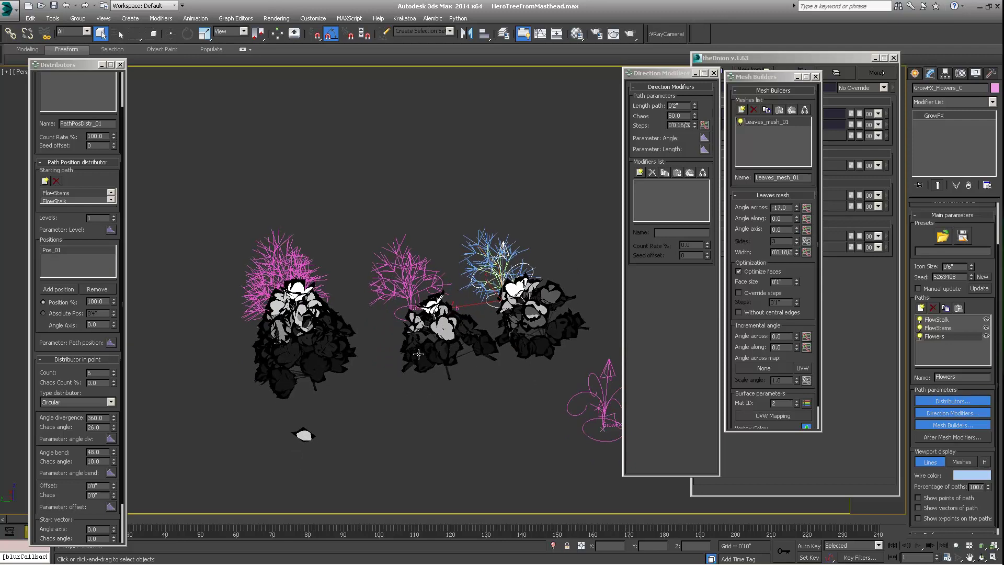
alt+middle_drag(309, 444, 365, 384)
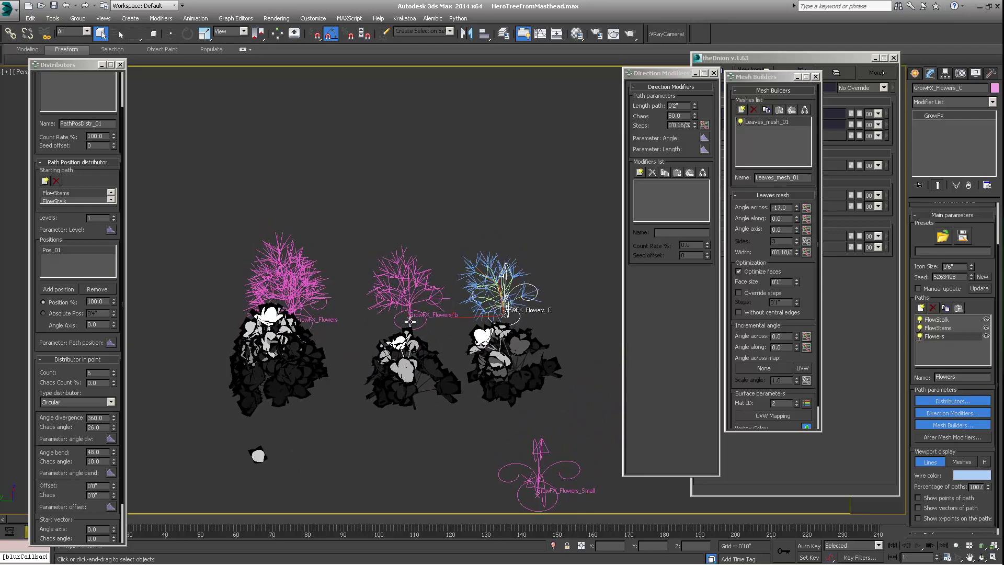
- Select GrowFX_Flowers_b, move the direction modifiers window aside and close theOnion layer manager
click(409, 322)
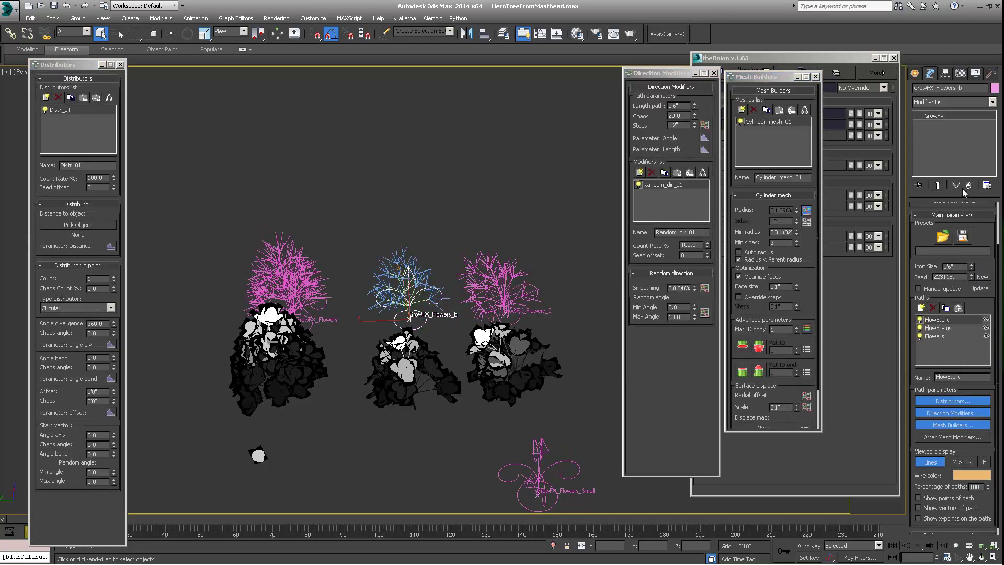
drag(849, 57, 886, 40)
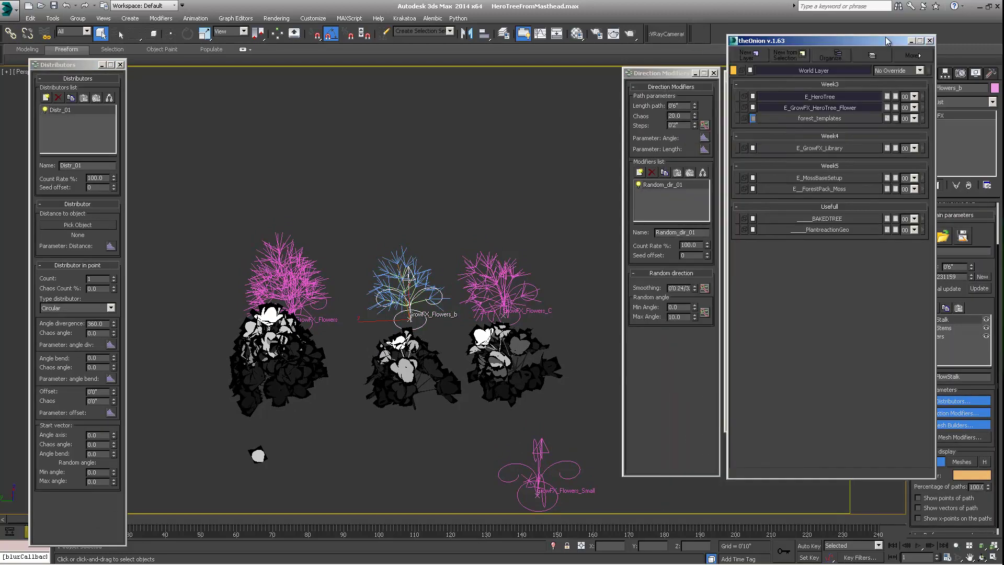
drag(685, 76, 636, 68)
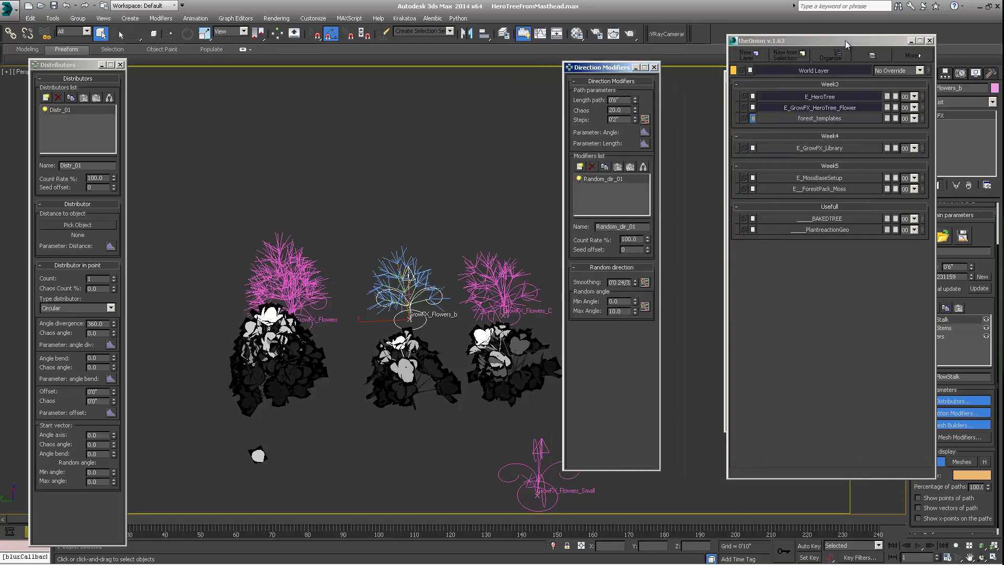
drag(846, 40, 808, 39)
click(891, 40)
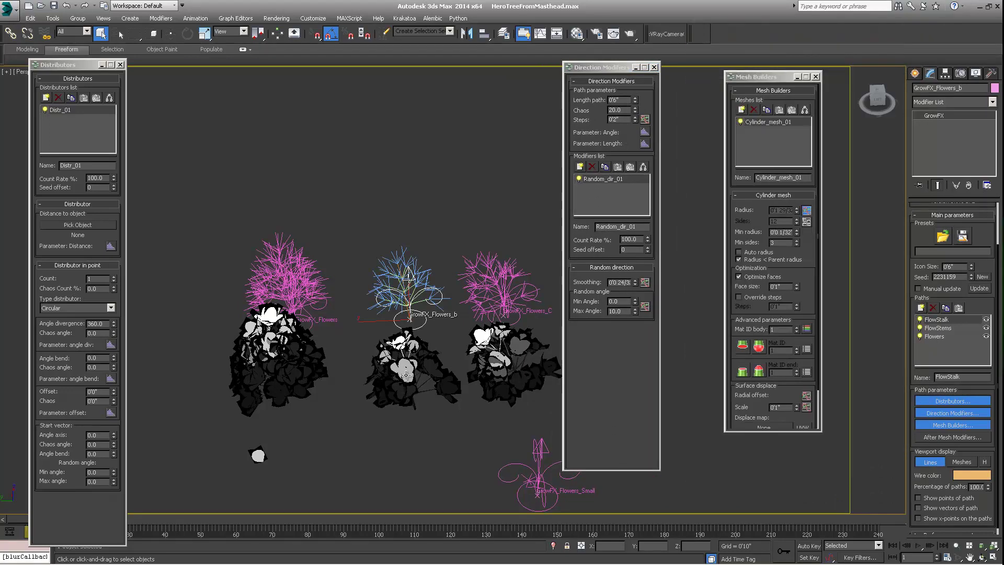
- Compare the object names of the middle flower's editable mesh and its GrowFX source object
click(405, 375)
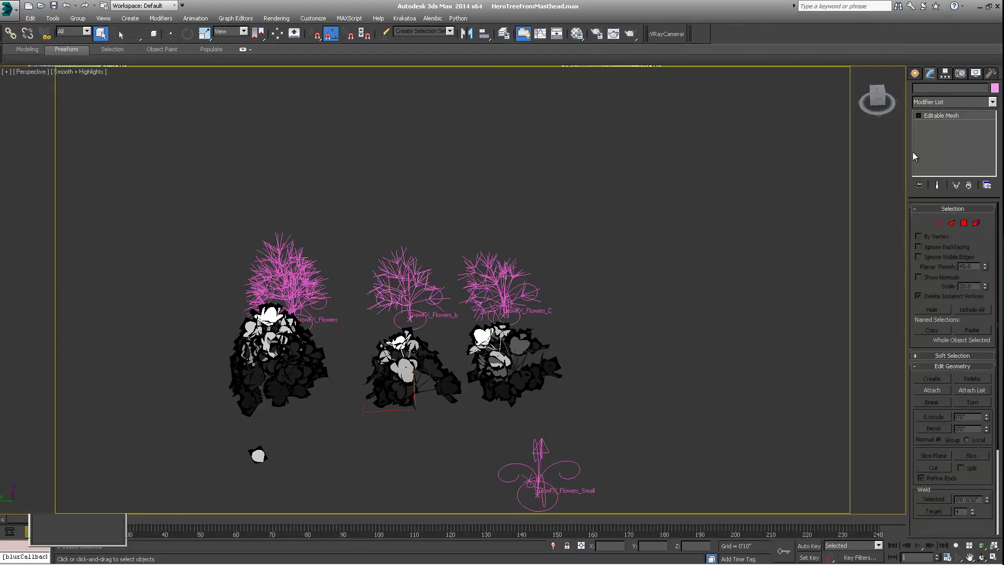
double_click(982, 89)
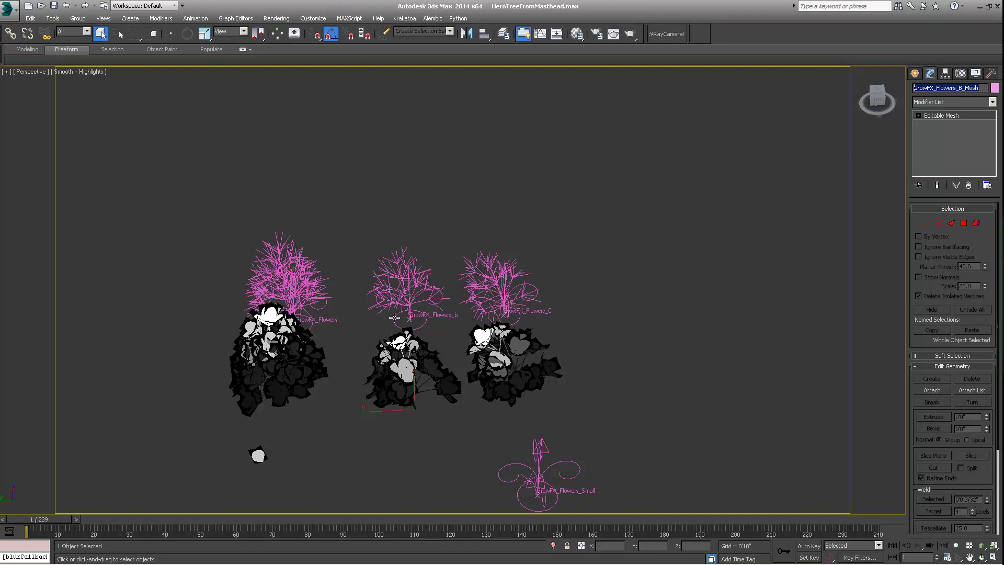
click(403, 292)
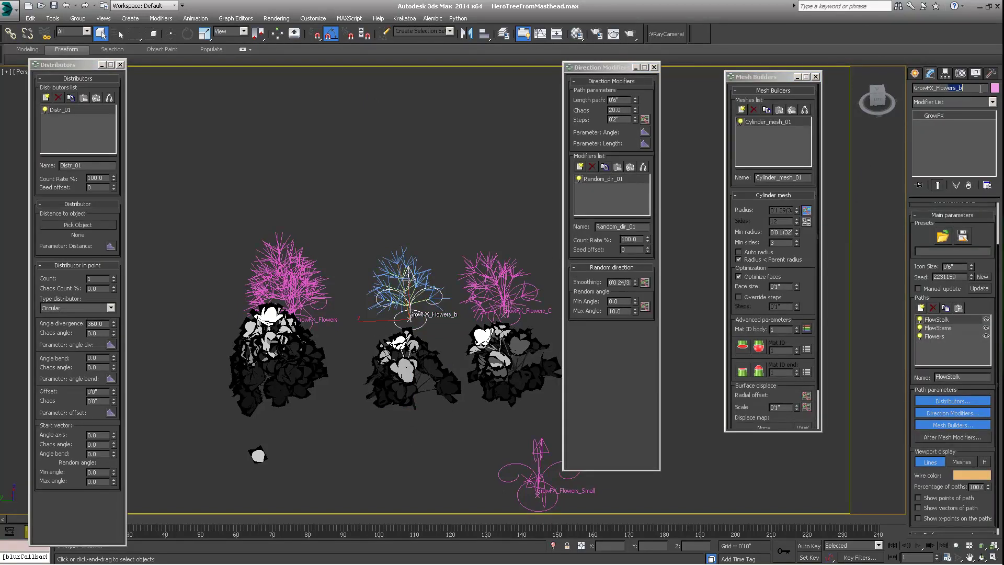
drag(965, 88, 805, 93)
scroll(968, 450, down, 1)
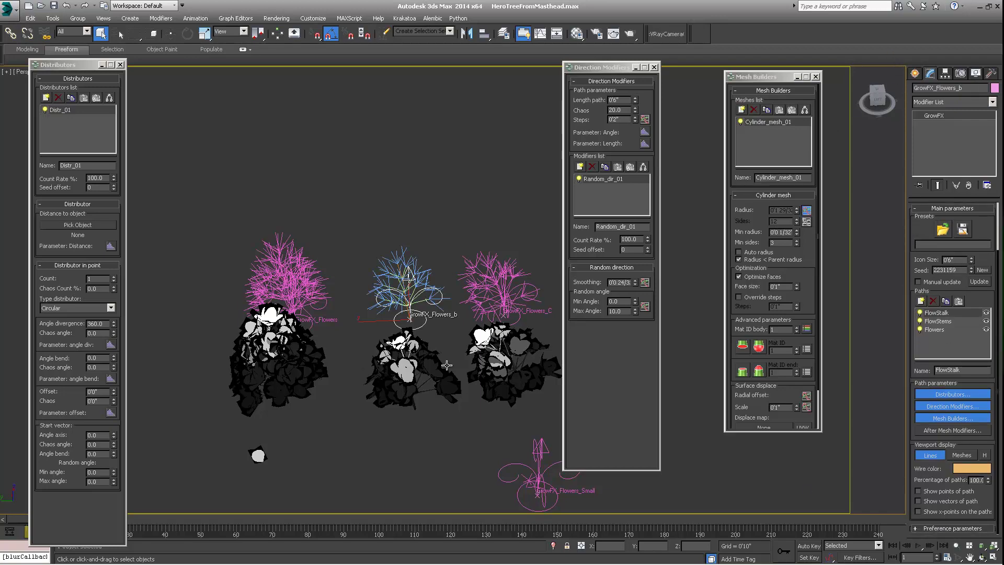
- Clone GrowFX_Flowers_b as an independent copy behind the original and name it GrowFX_Flowers_Lesson
alt+middle_drag(427, 350, 425, 372)
key(w)
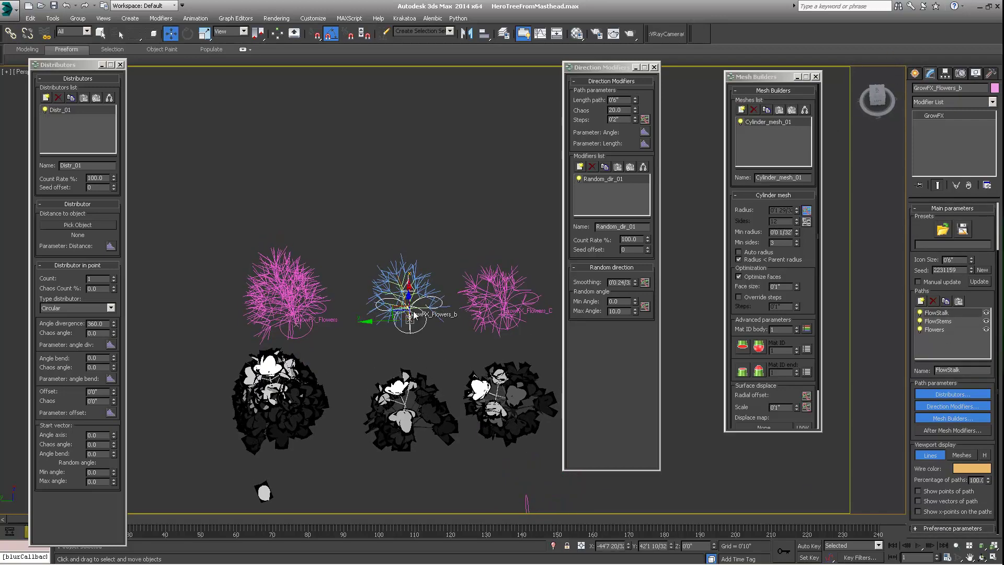
alt+middle_drag(418, 319, 416, 300)
shift+drag(414, 299, 386, 188)
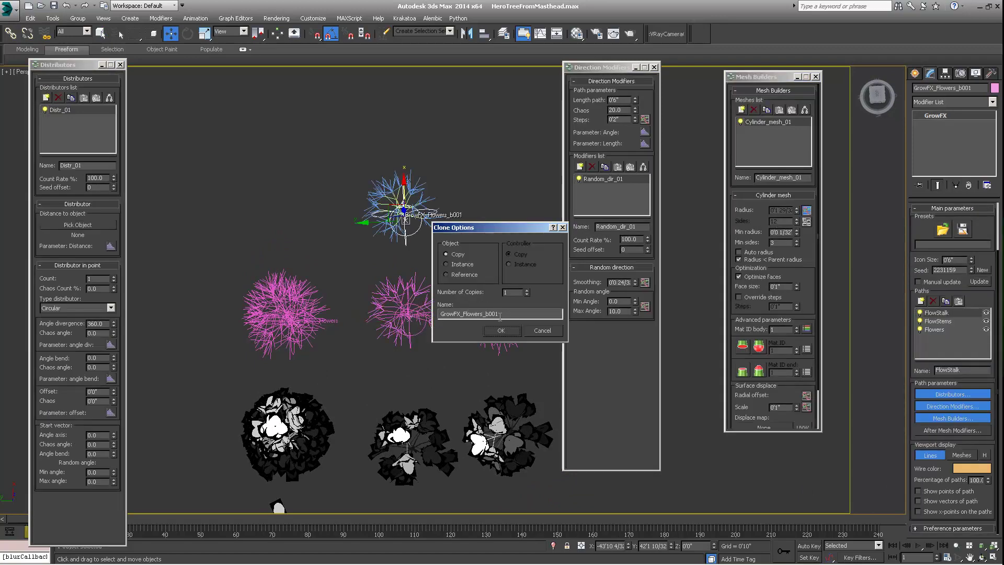
drag(500, 314, 484, 314)
text(Lesson)
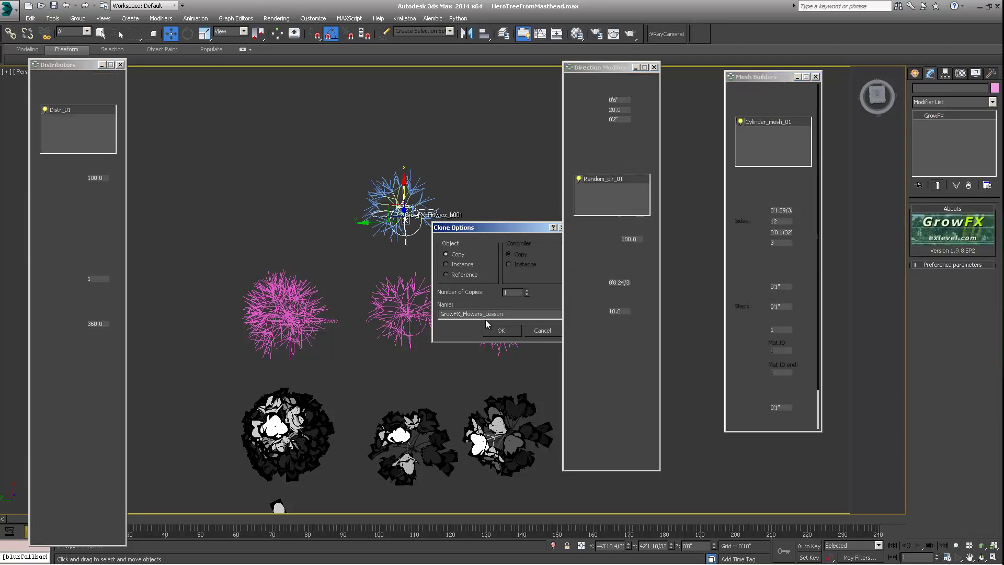
key(Return)
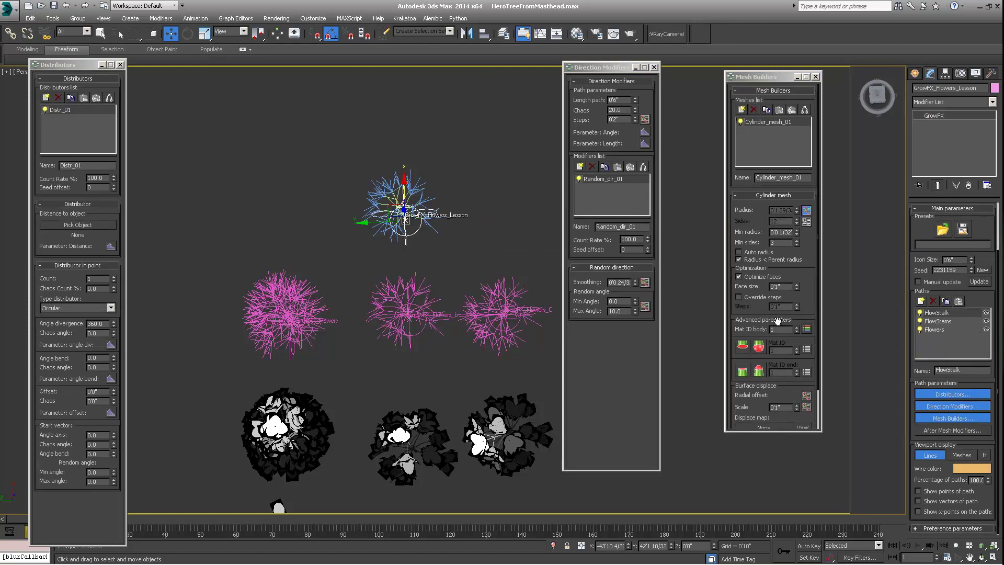
- Raise the alarm limits of GrowFX_Flowers_Lesson in its preference parameters: set the density limit to 1000000 and increase the mesh segs limit
click(941, 529)
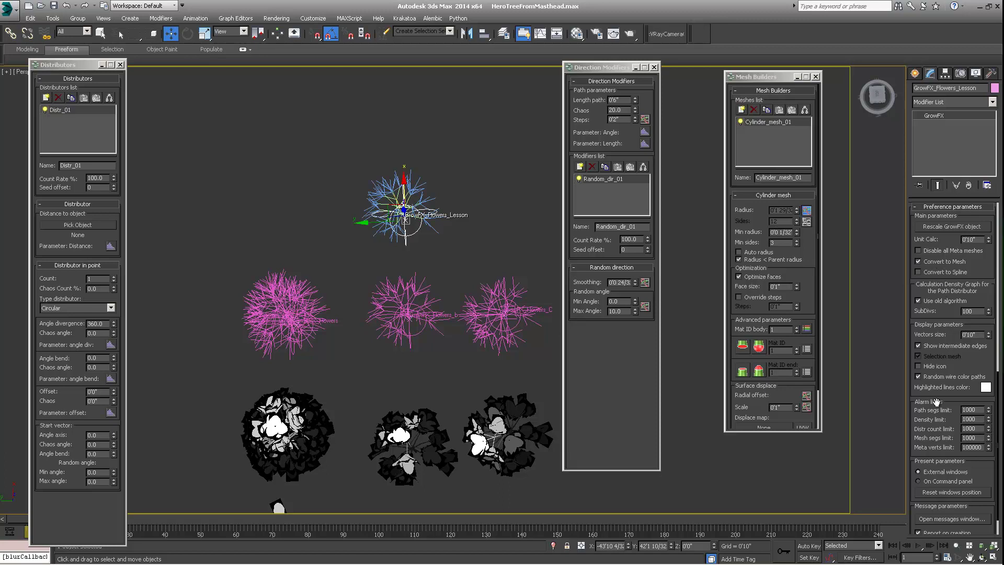
drag(921, 397, 915, 368)
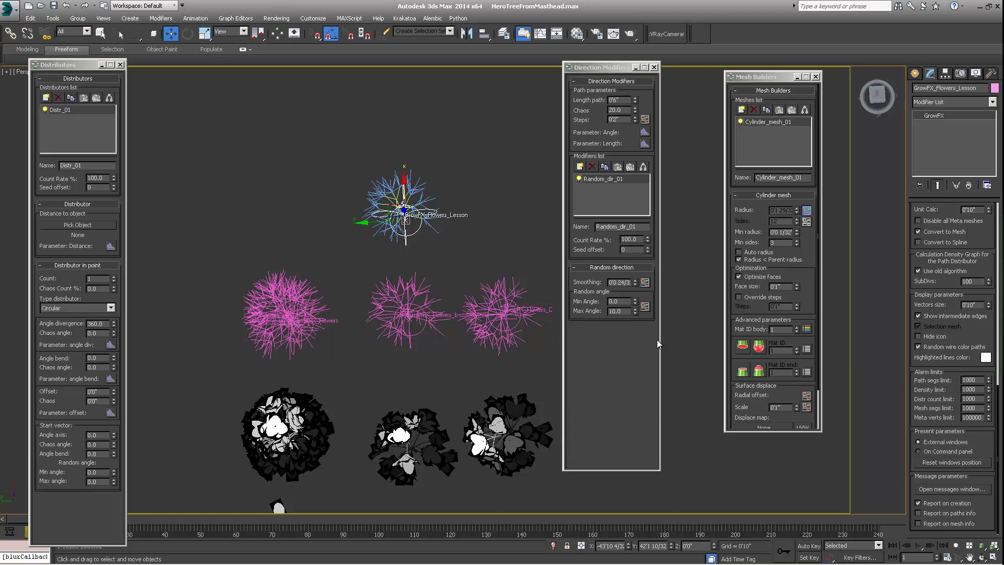
click(966, 390)
double_click(983, 389)
click(982, 388)
text(000)
key(Return)
click(980, 409)
click(977, 398)
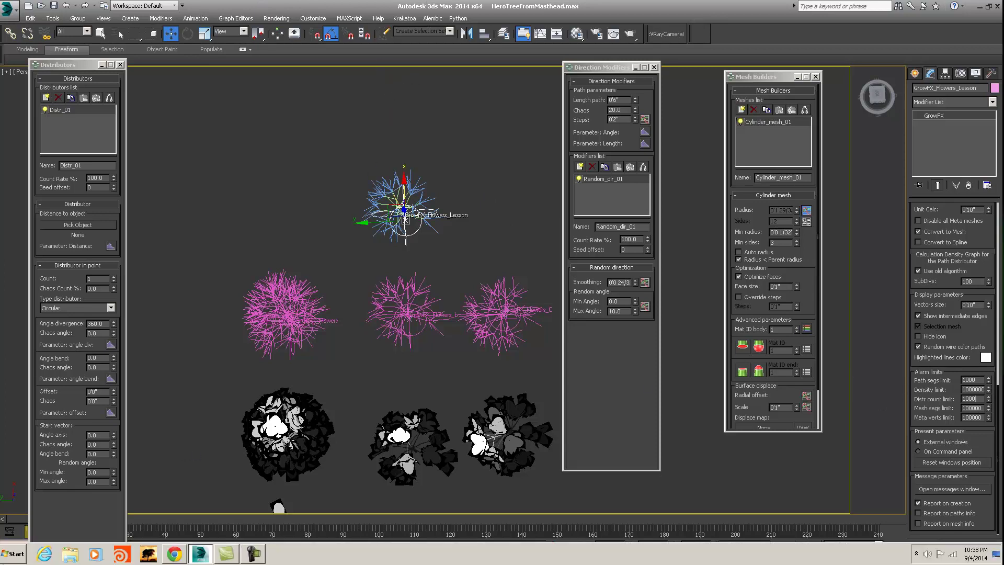
- Open Windows Task Manager, check the CPU and physical memory performance graphs, and close it again
right_click(320, 558)
click(337, 531)
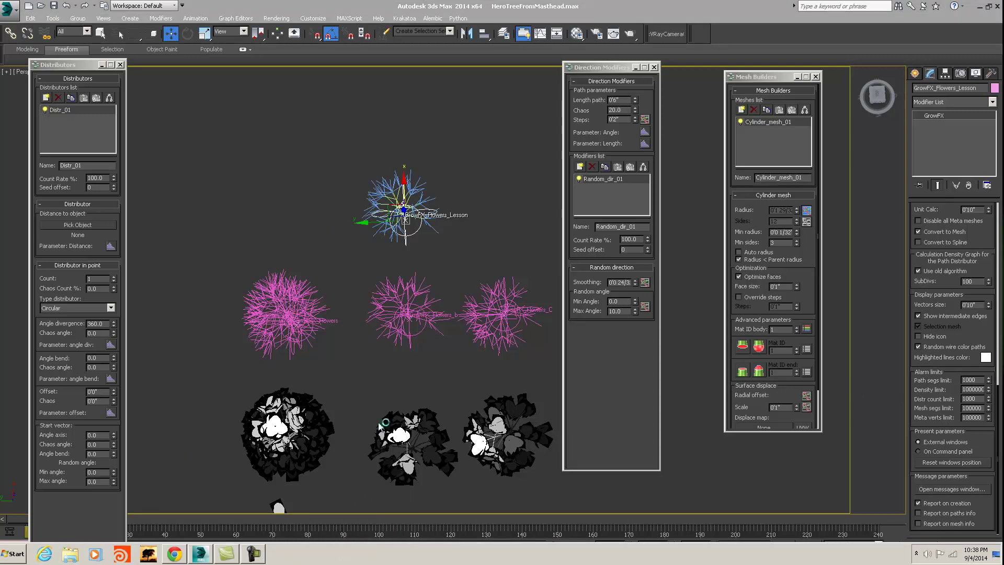
drag(209, 82, 295, 81)
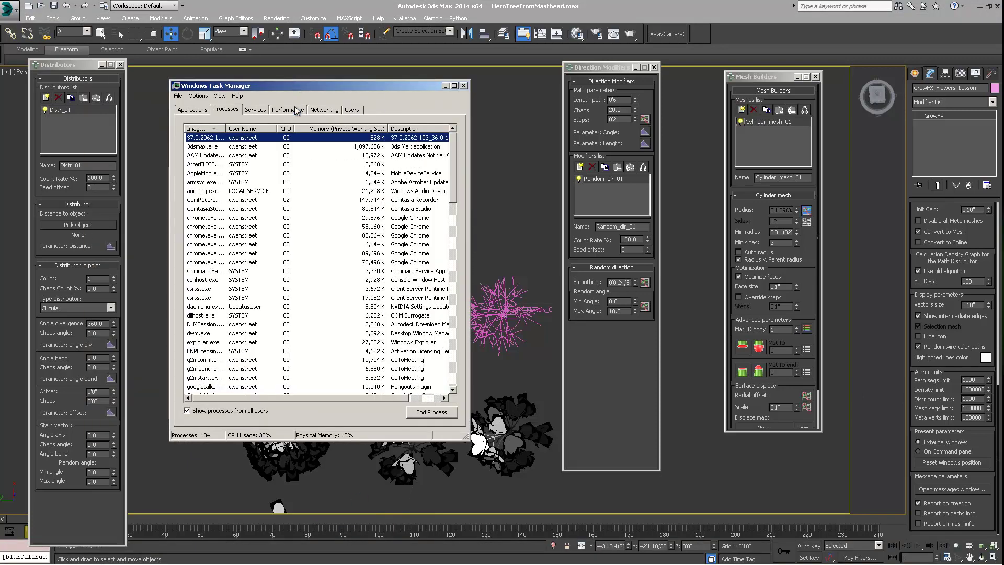
click(288, 111)
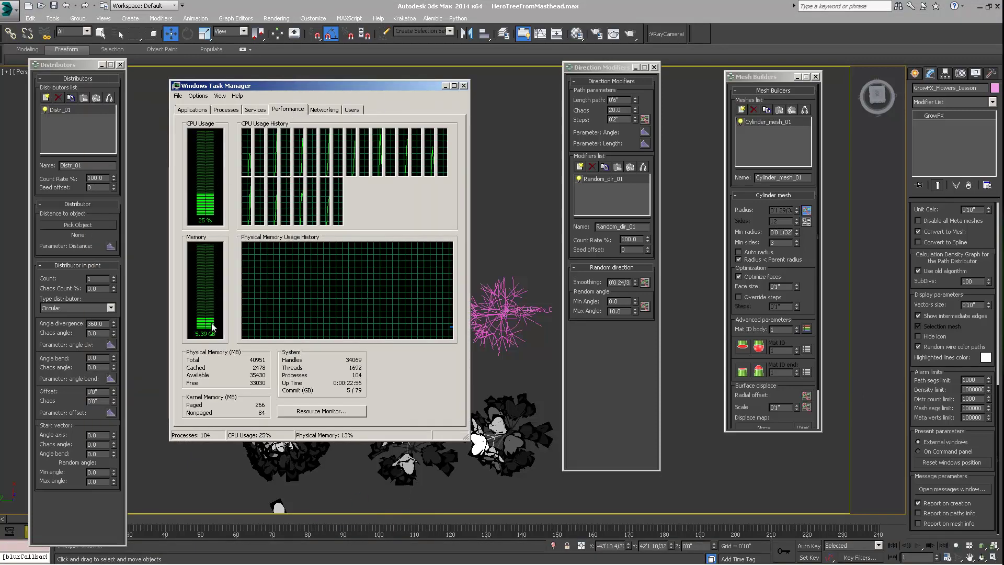
drag(269, 85, 1003, 35)
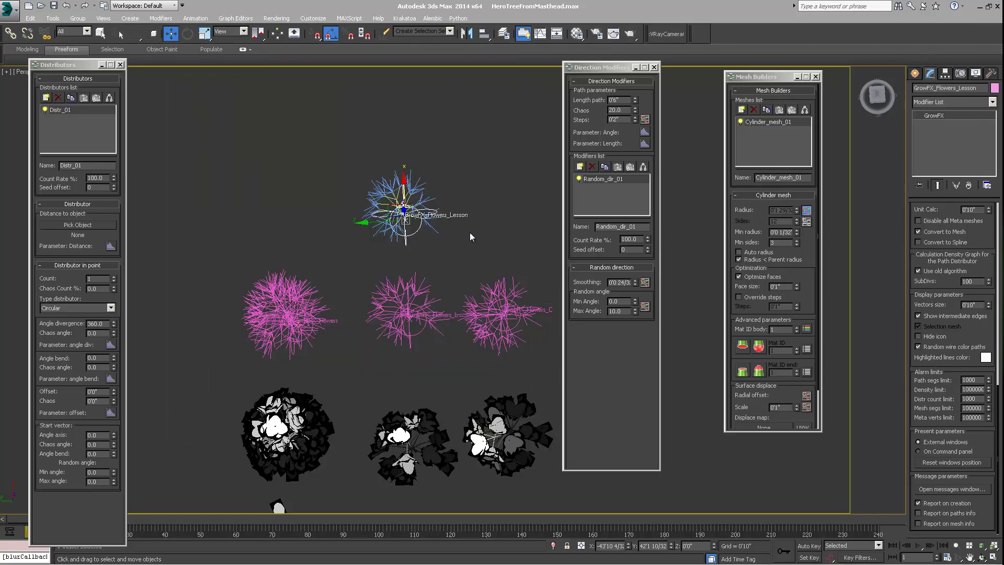
- Clone GrowFX_Flowers_b as an independent copy between the original and GrowFX_Flowers_Lesson, keeping the default name
middle_drag(396, 261, 368, 238)
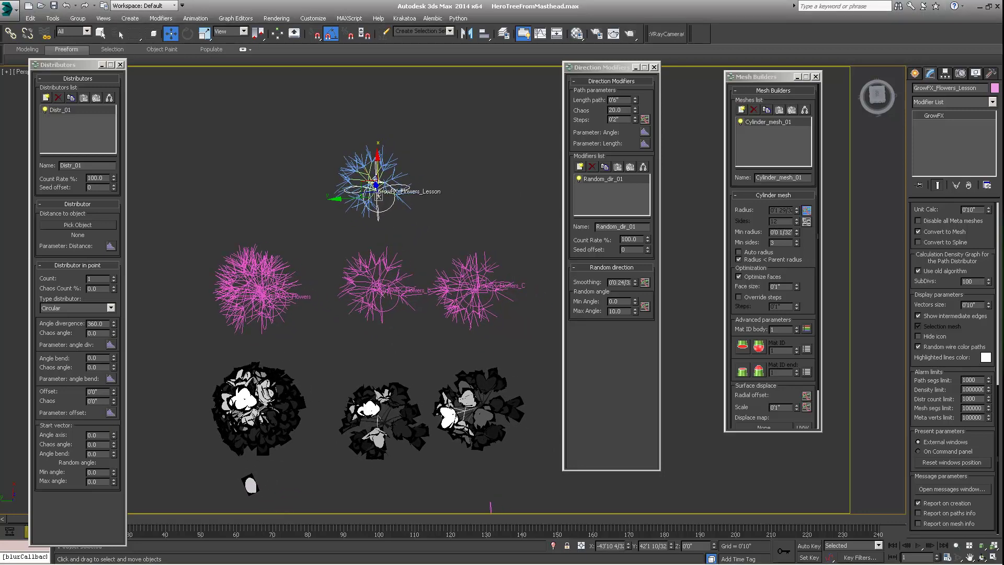
middle_drag(393, 256, 381, 233)
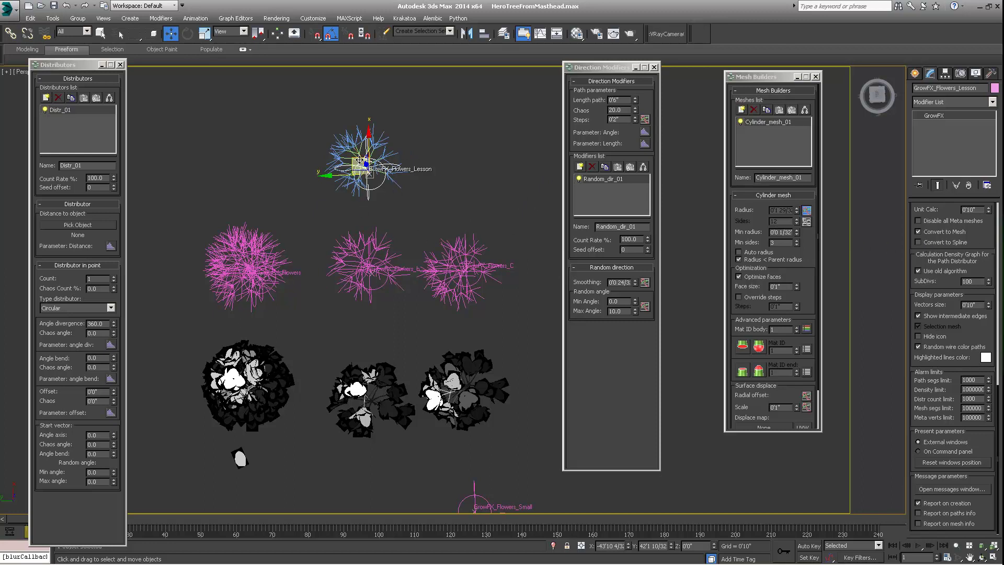
click(362, 265)
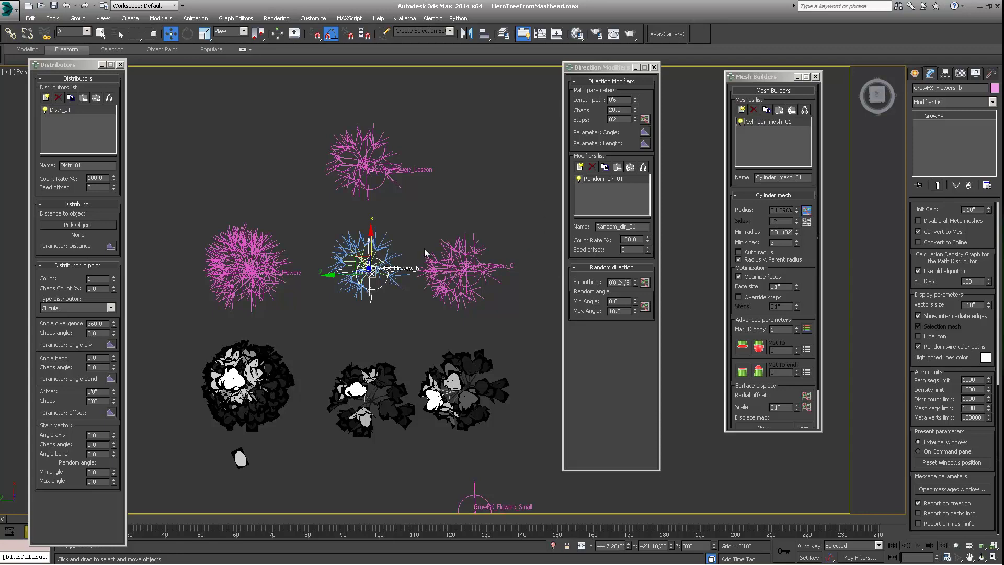
shift+drag(372, 251, 370, 200)
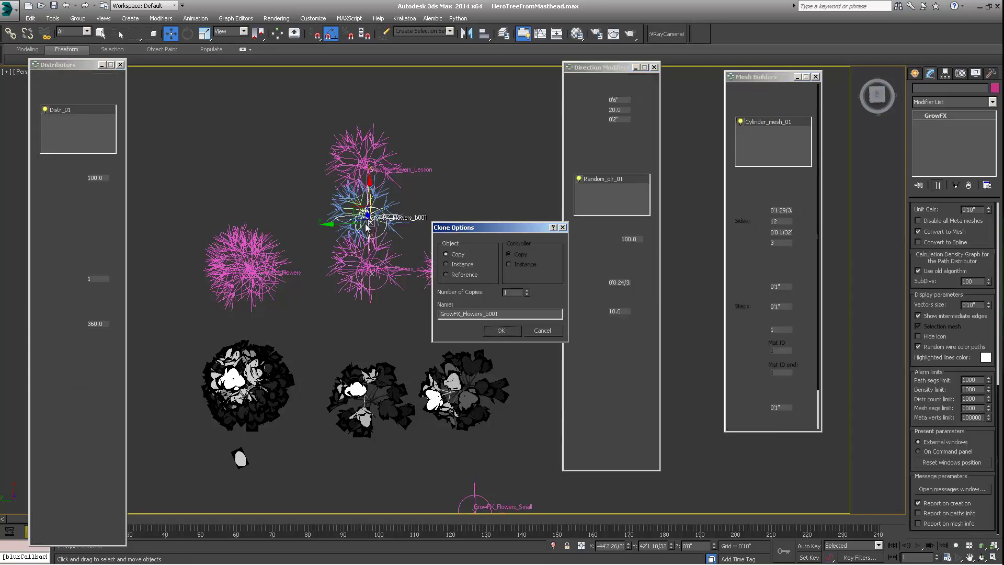
click(502, 330)
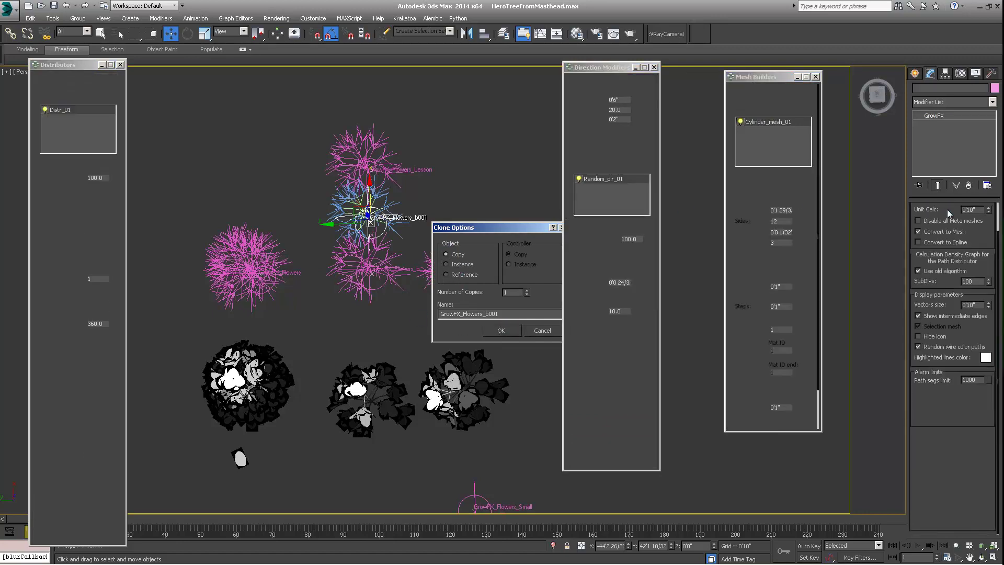
- Generate a series of new random seeds for the GrowFX_Flowers_b001 copy to compare different flower variations
scroll(971, 229, up, 5)
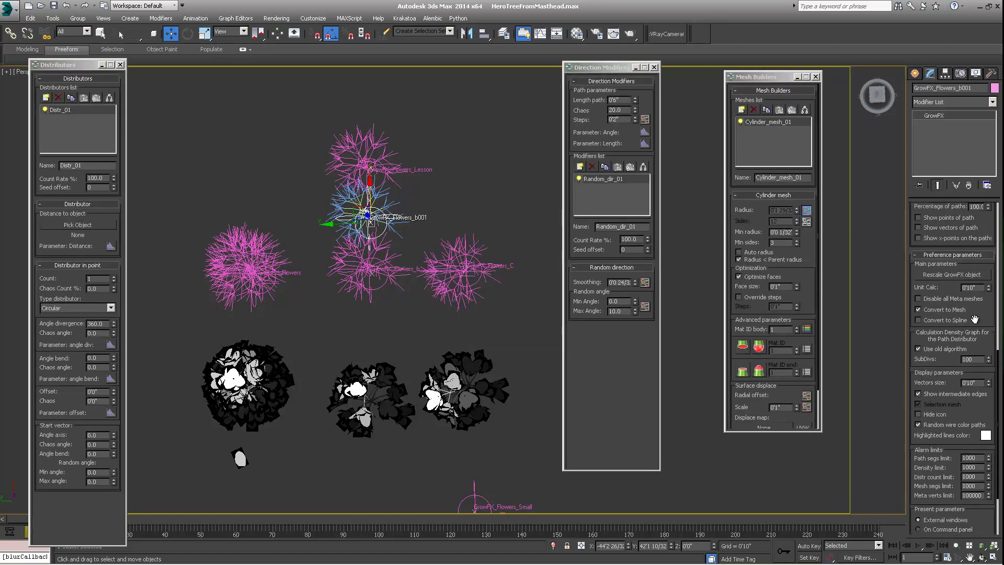
scroll(949, 312, up, 6)
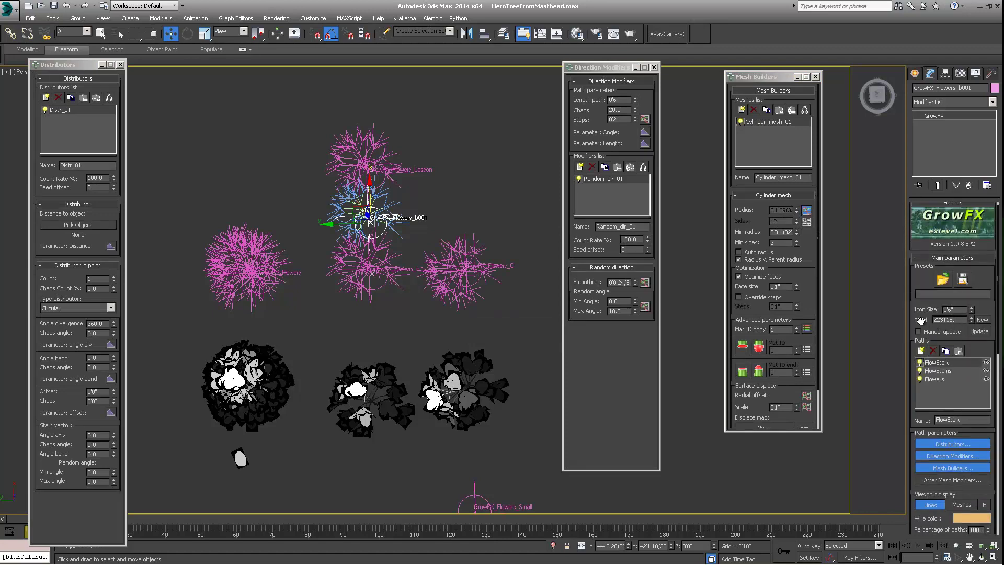
double_click(952, 320)
click(980, 319)
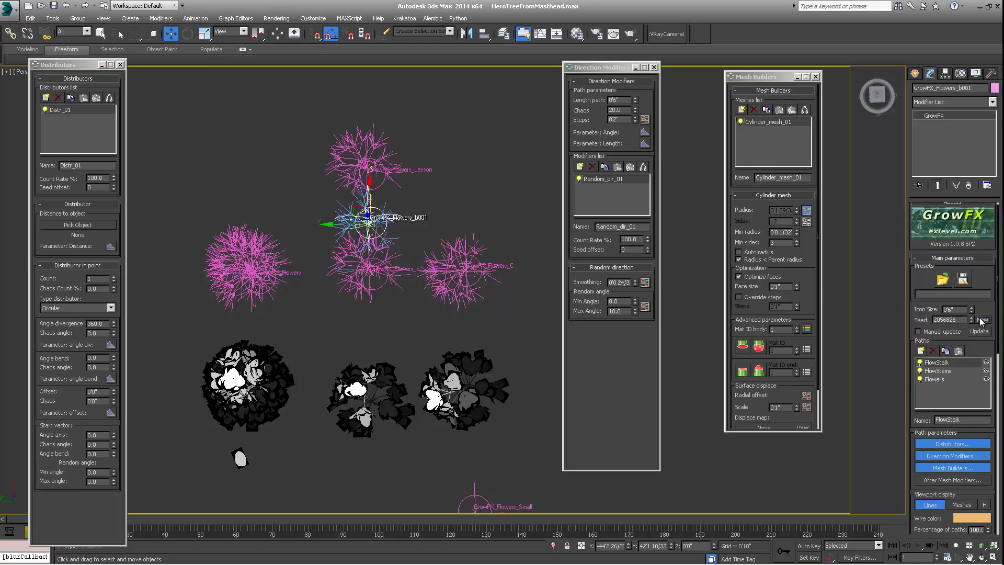
click(980, 319)
click(981, 320)
click(982, 319)
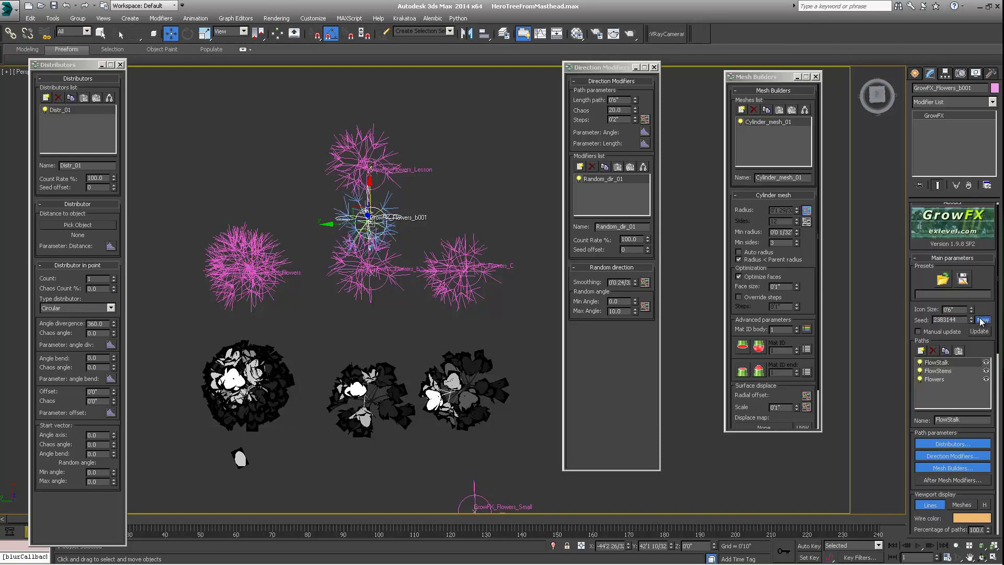
click(981, 320)
click(981, 319)
alt+middle_drag(399, 228, 380, 200)
scroll(344, 187, up, 2)
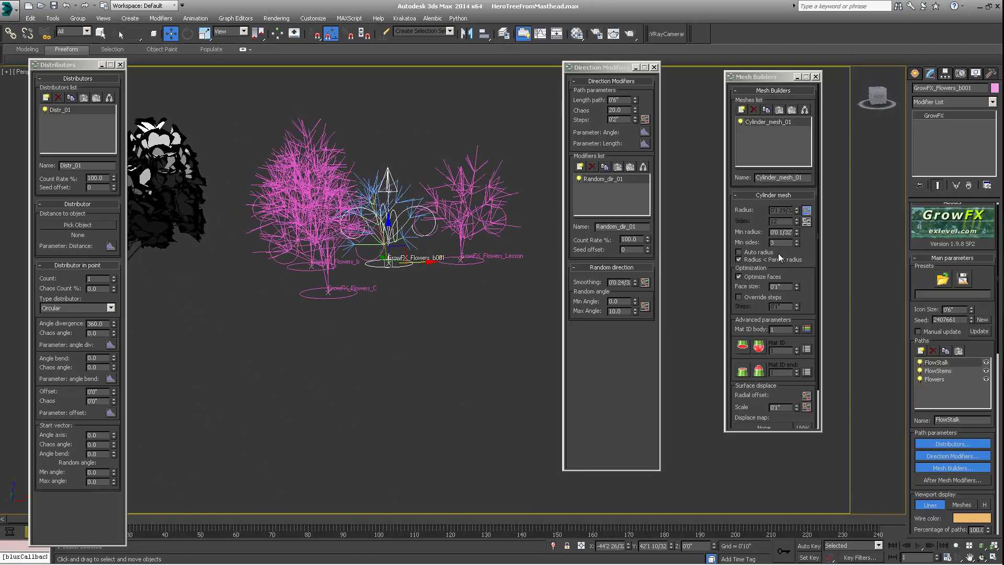
click(981, 331)
click(981, 333)
click(980, 333)
click(980, 334)
click(983, 321)
click(983, 320)
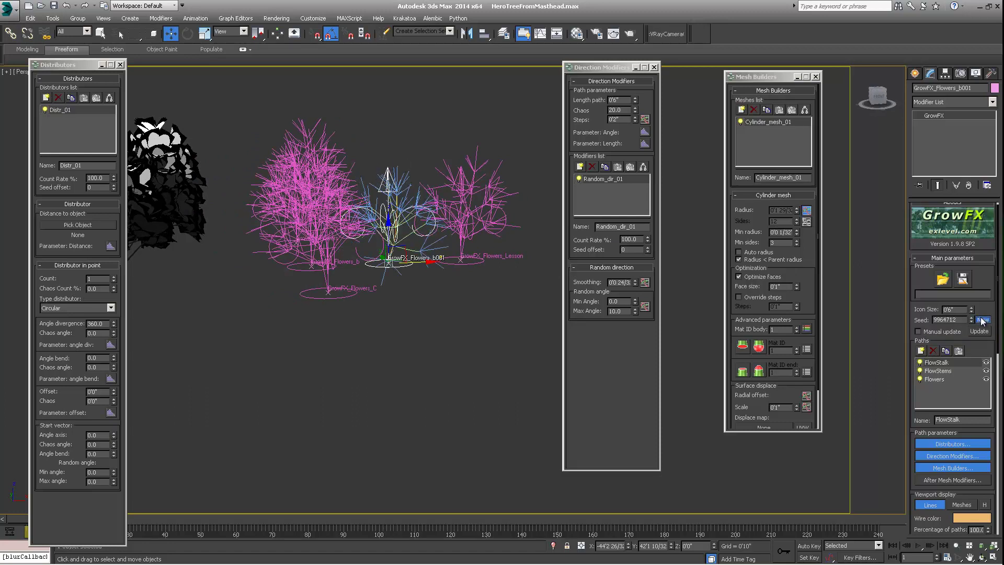
click(983, 321)
click(983, 321)
click(983, 320)
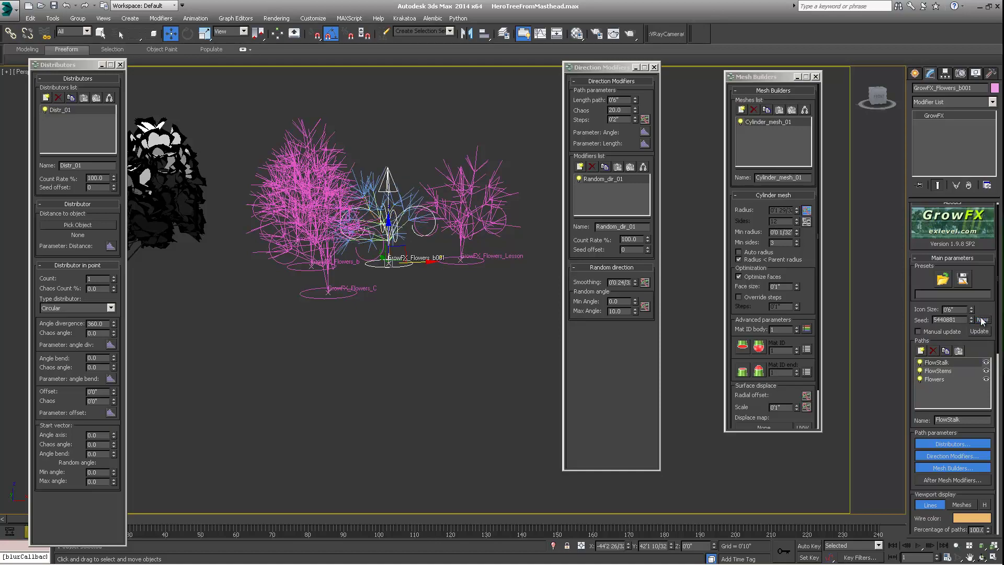
click(982, 320)
click(983, 320)
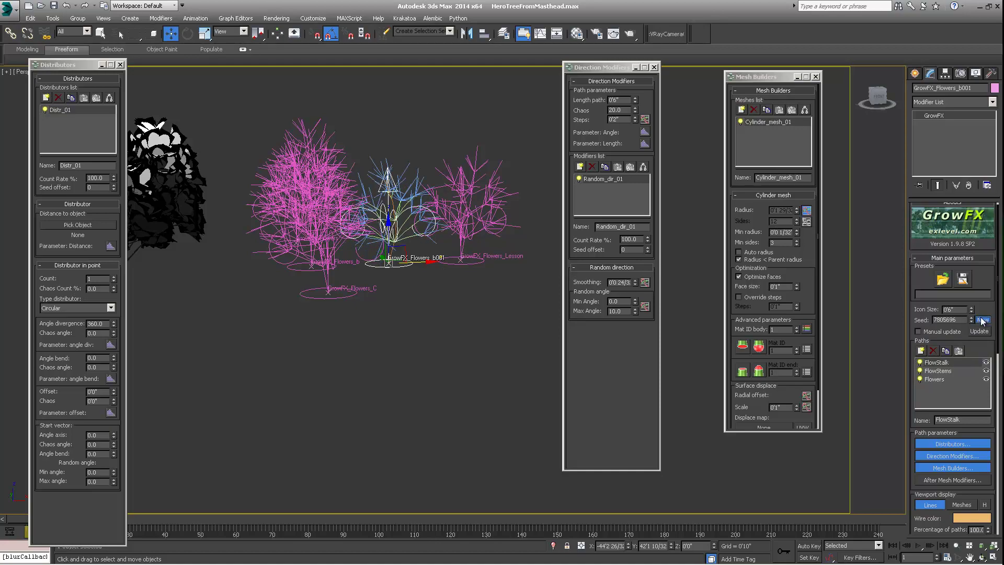
click(983, 320)
- Move the reseeded flower GrowFX_Flowers_b001 to the free area behind GrowFX_Flowers_C
alt+middle_drag(366, 228, 415, 297)
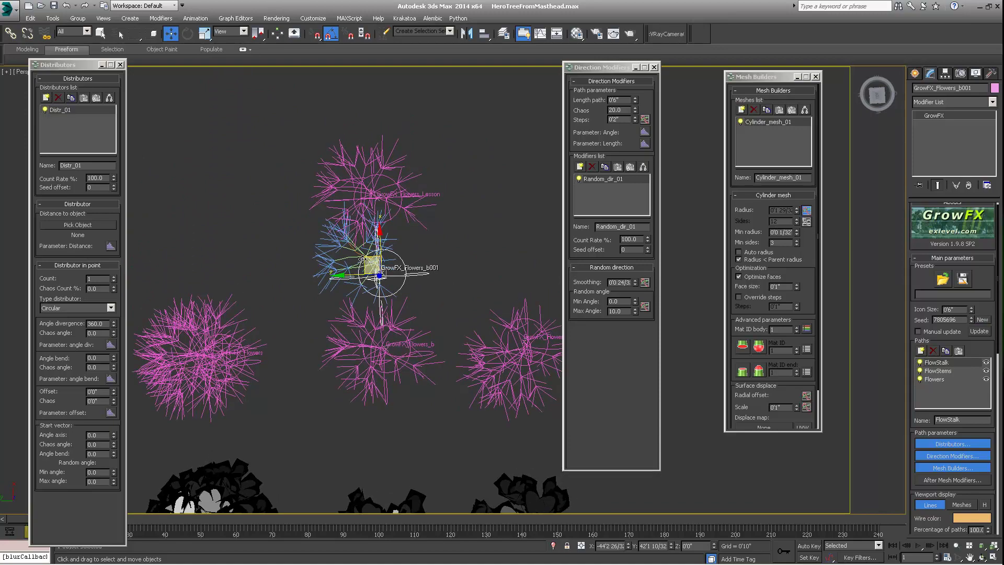
drag(369, 265, 494, 246)
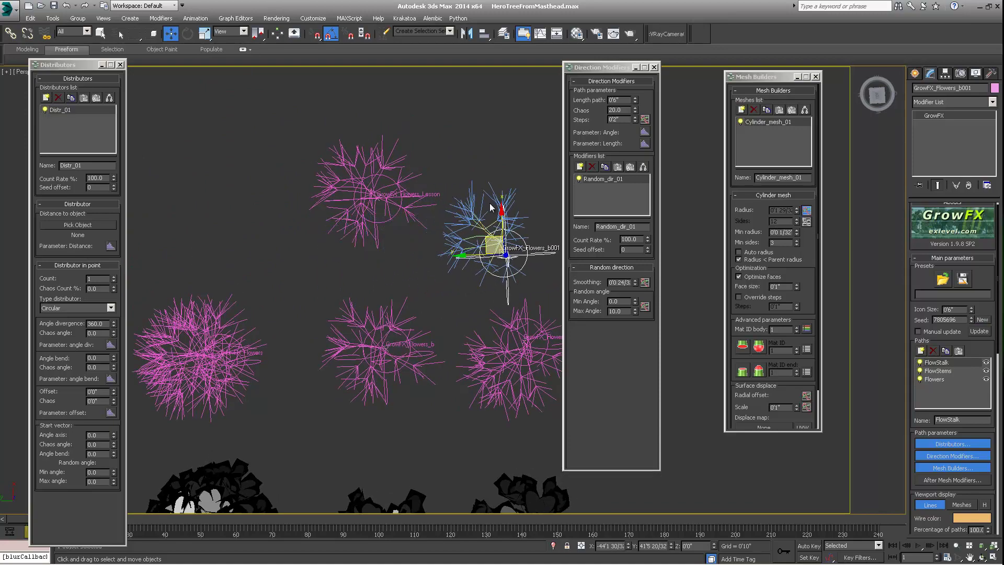
alt+middle_drag(489, 203, 469, 239)
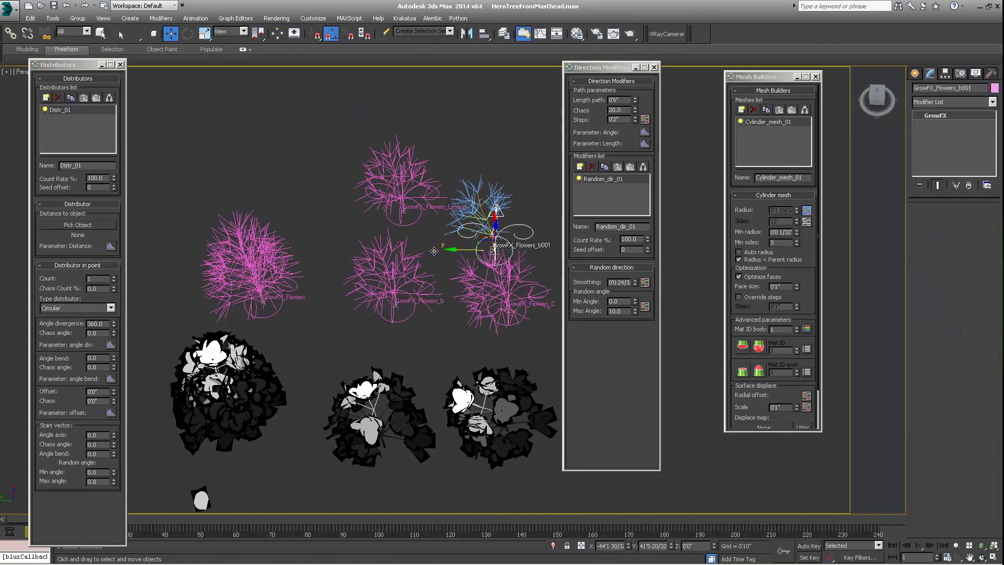
- Clone GrowFX_Flowers_b001 to the area behind GrowFX_Flowers as another independent copy and give it new random seeds
shift+drag(233, 252, 261, 249)
click(500, 330)
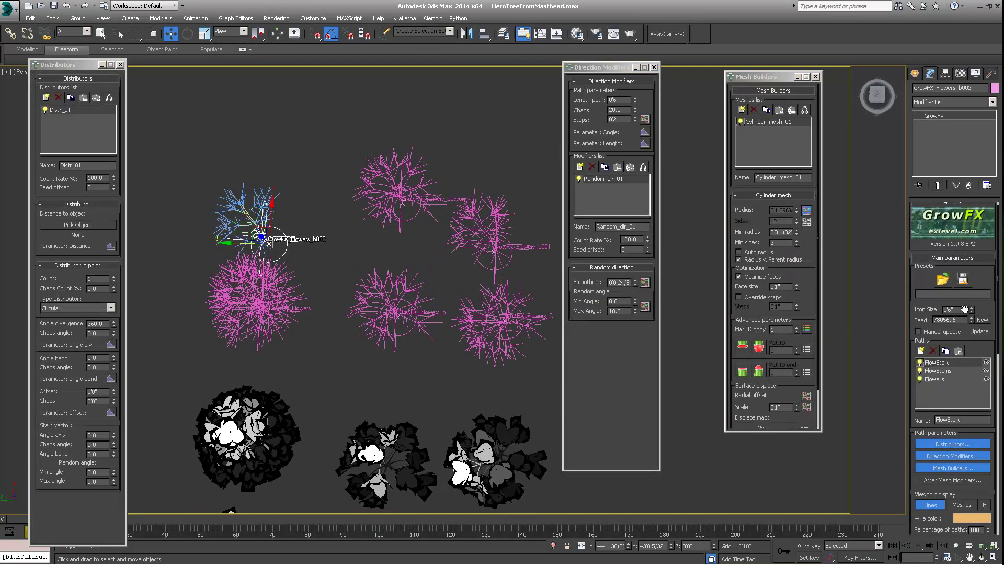
click(982, 320)
click(982, 320)
click(982, 320)
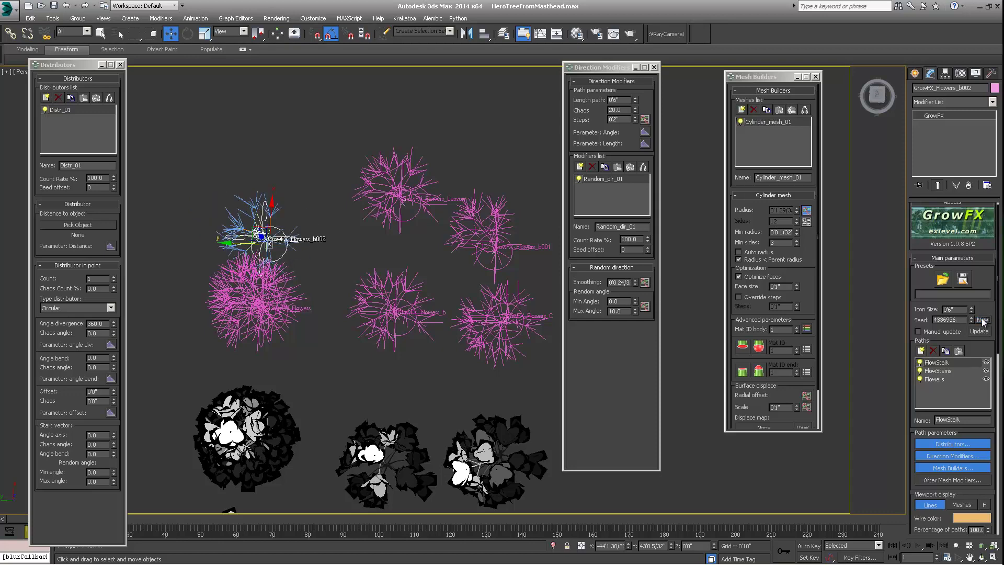
- Lengthen the second copy's FlowStalk path to about 8.7 inches and increase its FlowStems density to 12.32
alt+middle_drag(318, 259, 267, 214)
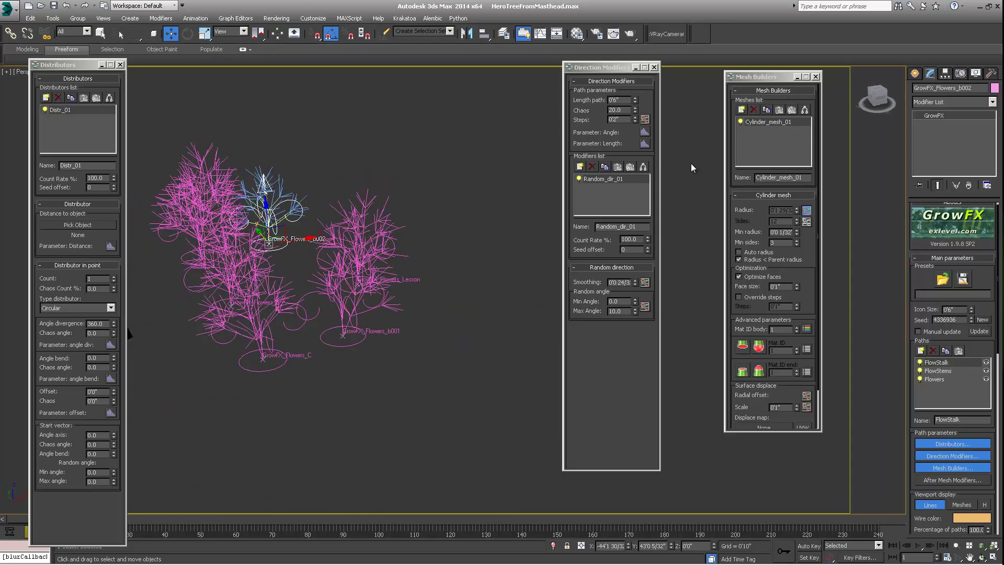
drag(635, 100, 628, 71)
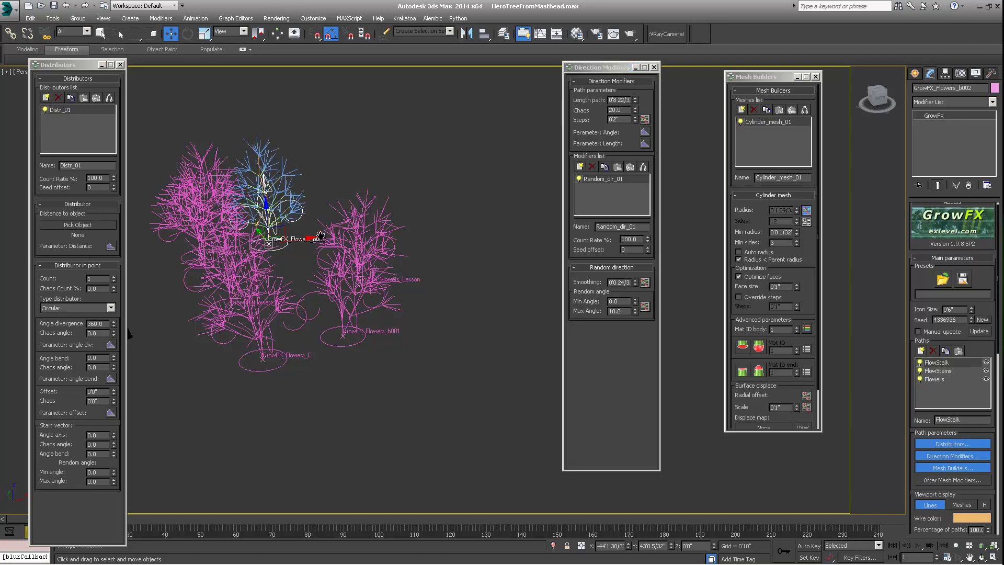
alt+middle_drag(319, 236, 133, 246)
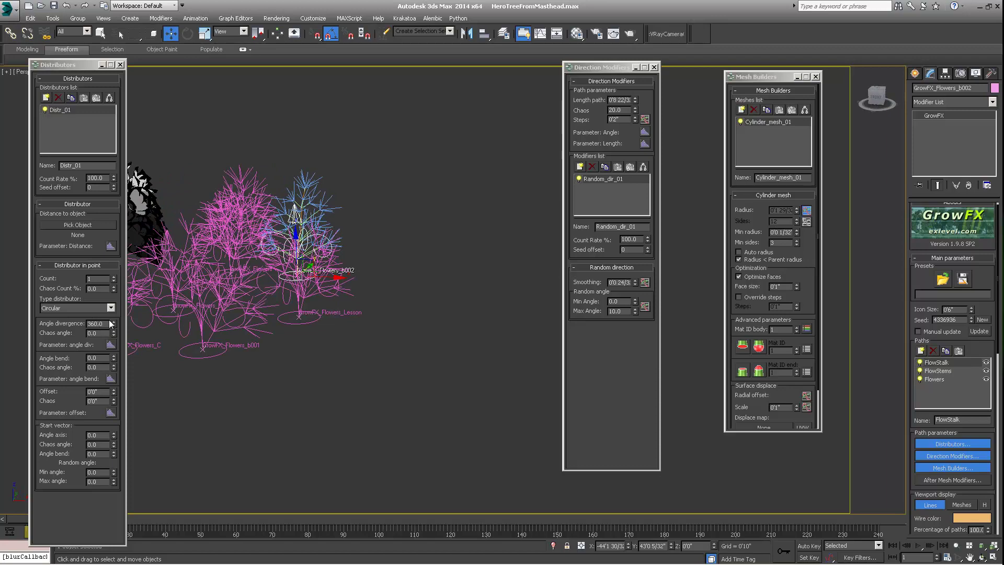
click(940, 371)
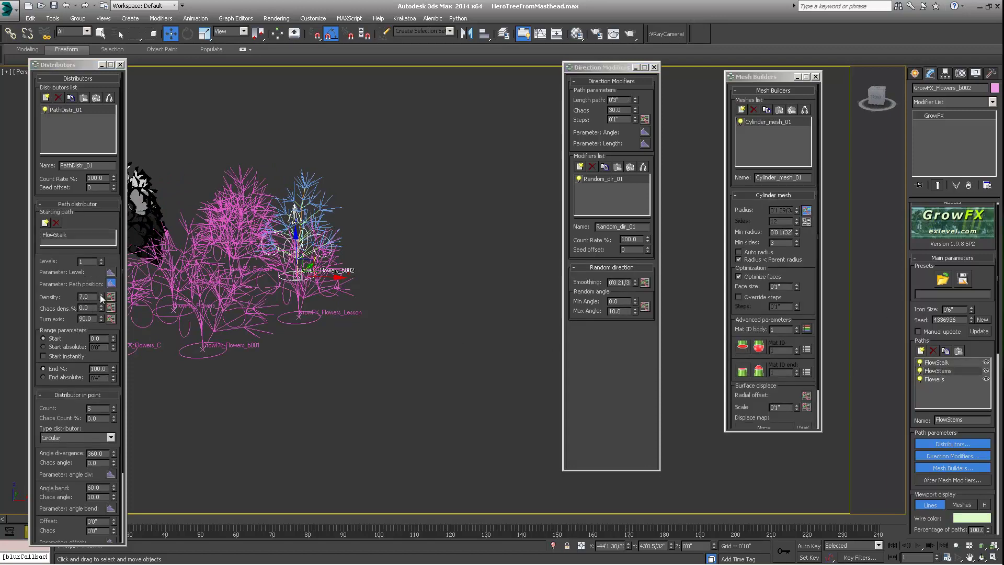
drag(102, 297, 101, 257)
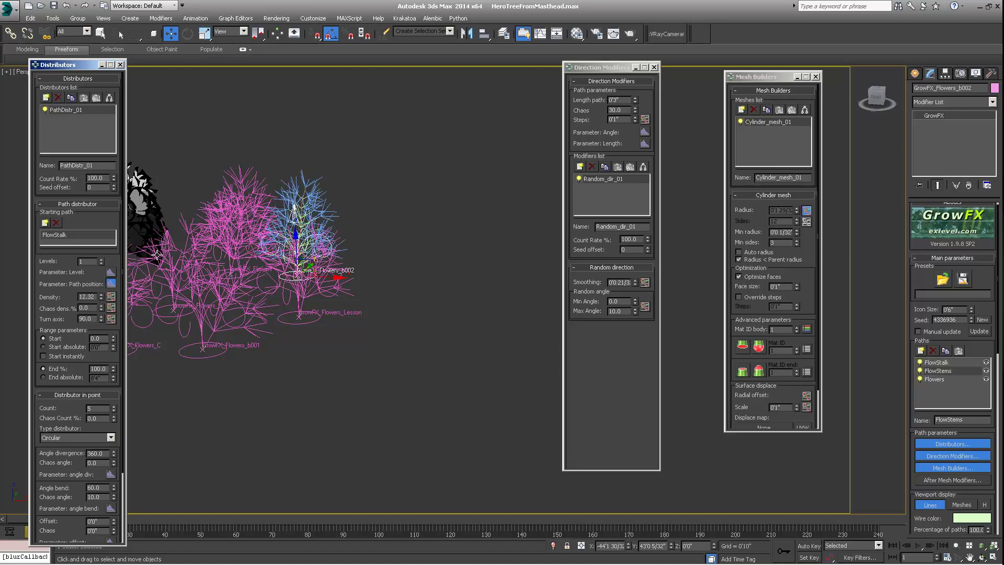
alt+middle_drag(157, 255, 381, 293)
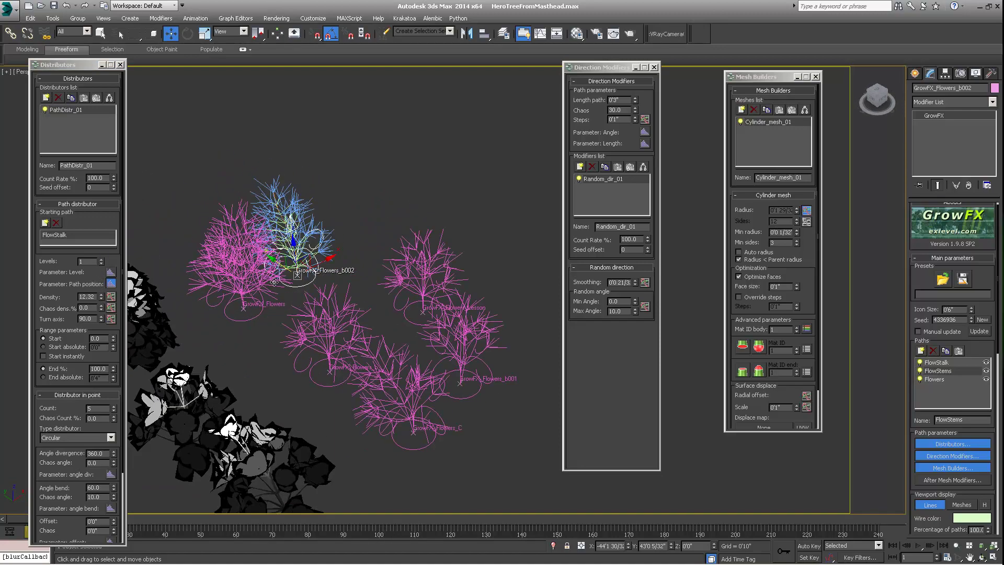
alt+middle_drag(300, 278, 343, 315)
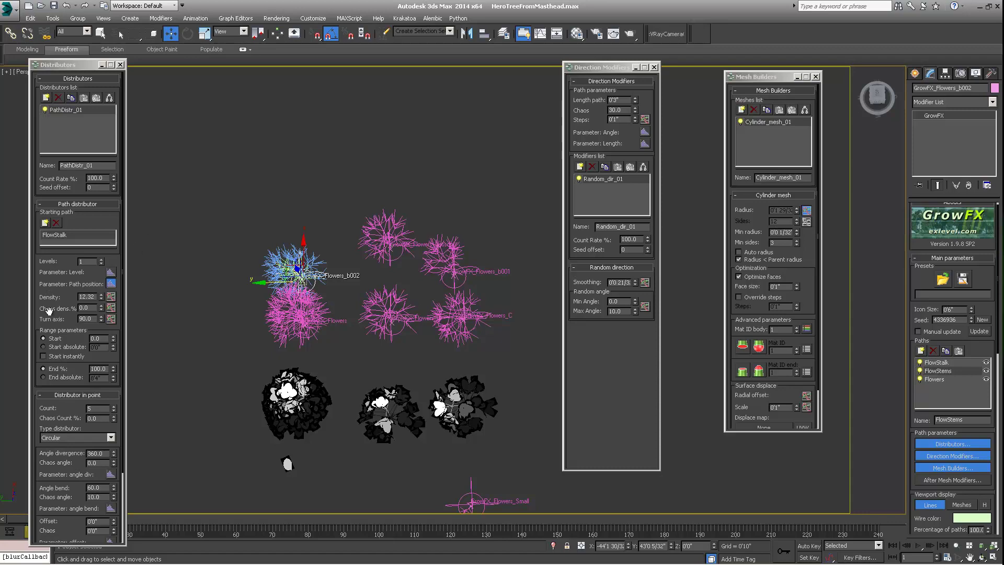
- Delete the two experimental flower copies, GrowFX_Flowers_b002 and GrowFX_Flowers_b001, and select GrowFX_Flowers_Lesson
middle_drag(339, 313, 352, 340)
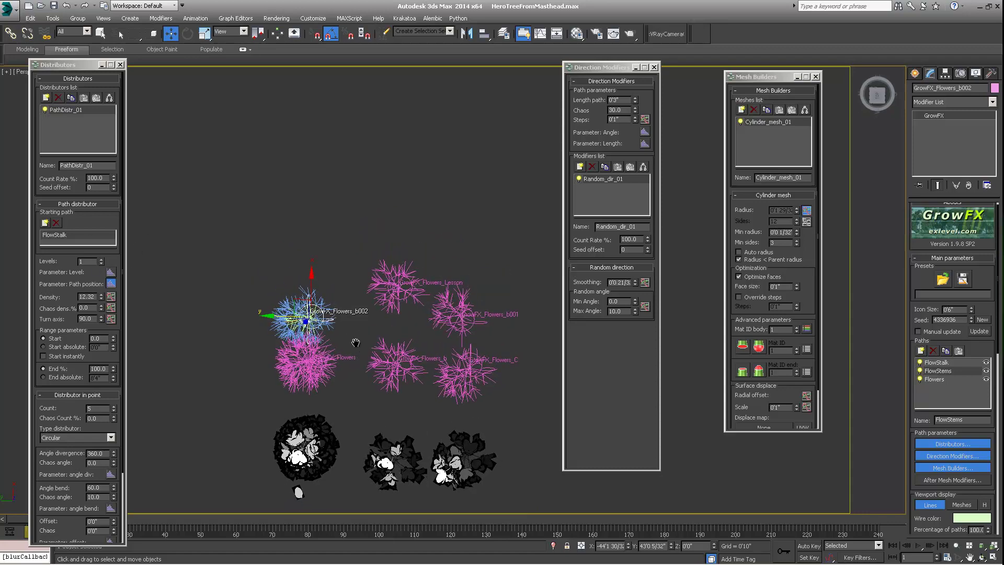
key(Delete)
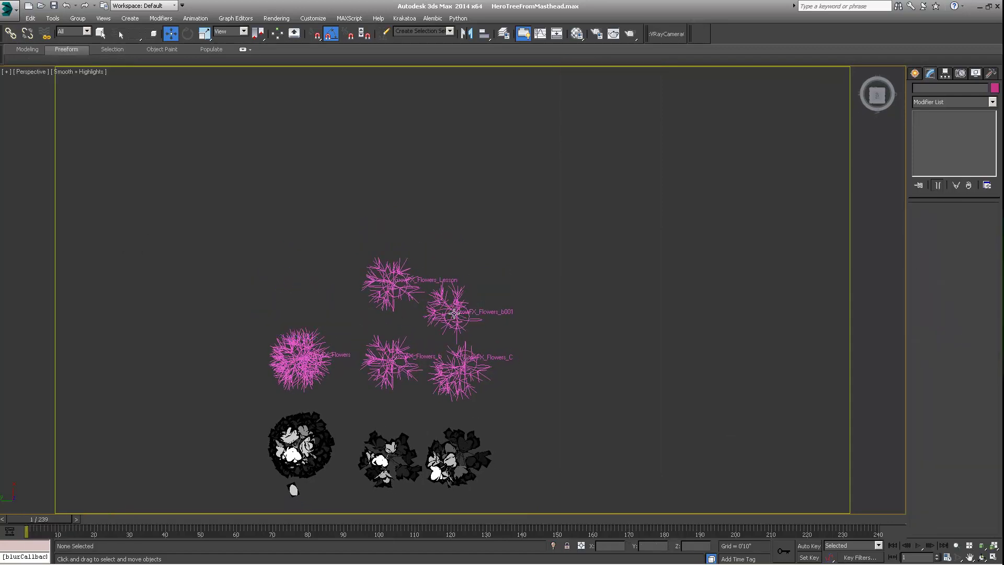
click(454, 312)
key(Delete)
click(435, 287)
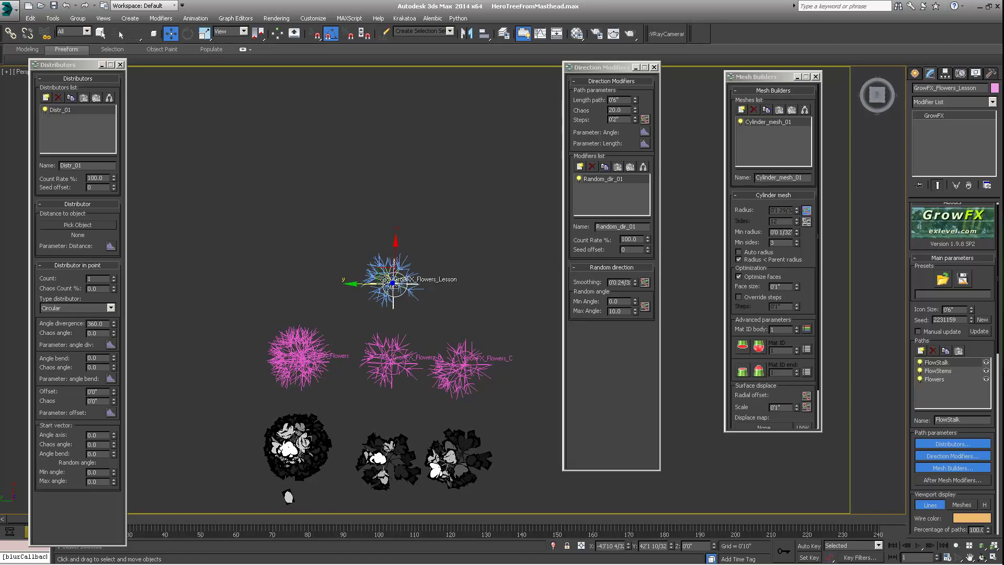
- Try an Edit Mesh modifier on GrowFX_Flowers_Lesson while its viewport display is set to lines, and remove the modifier
scroll(988, 309, down, 8)
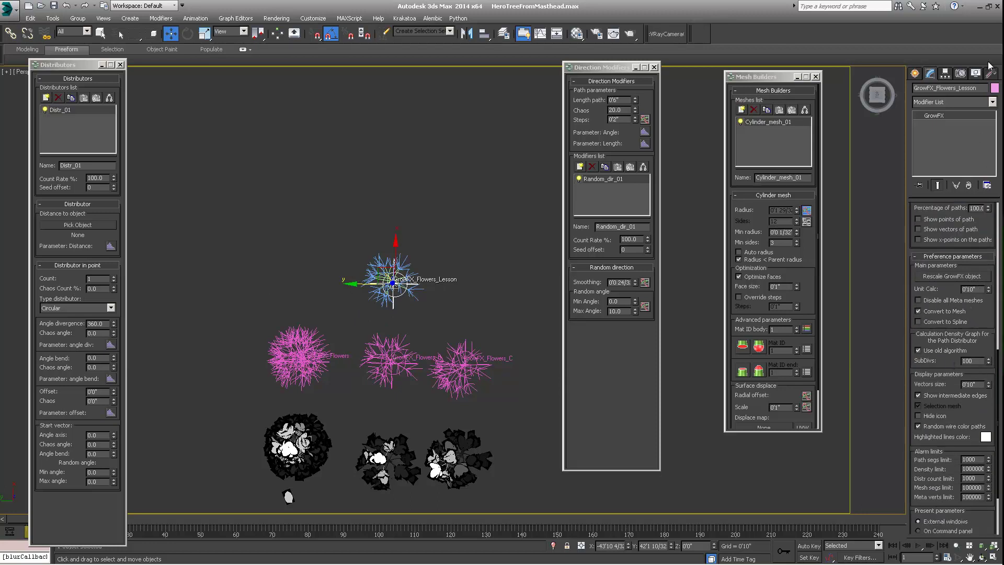
click(993, 102)
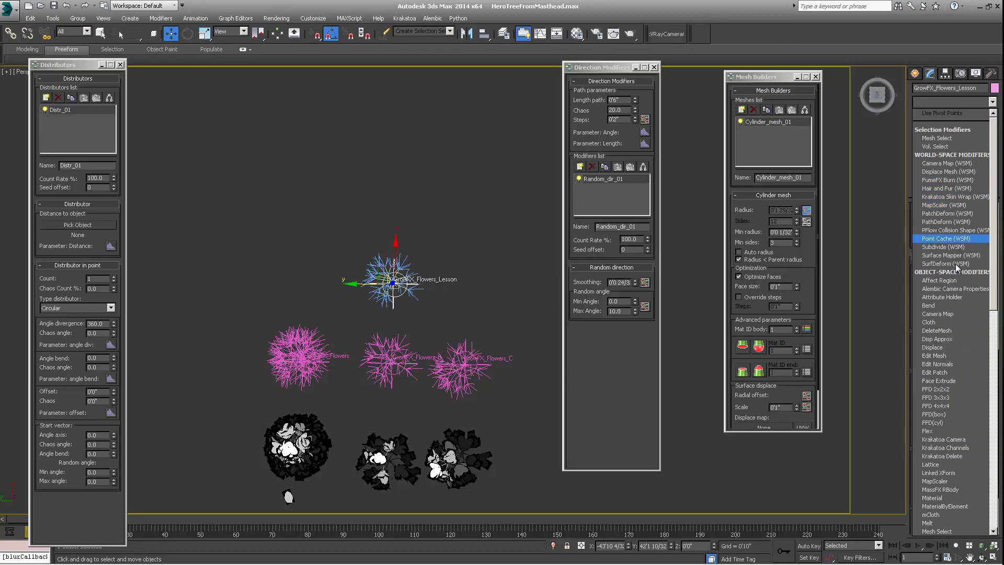
click(935, 355)
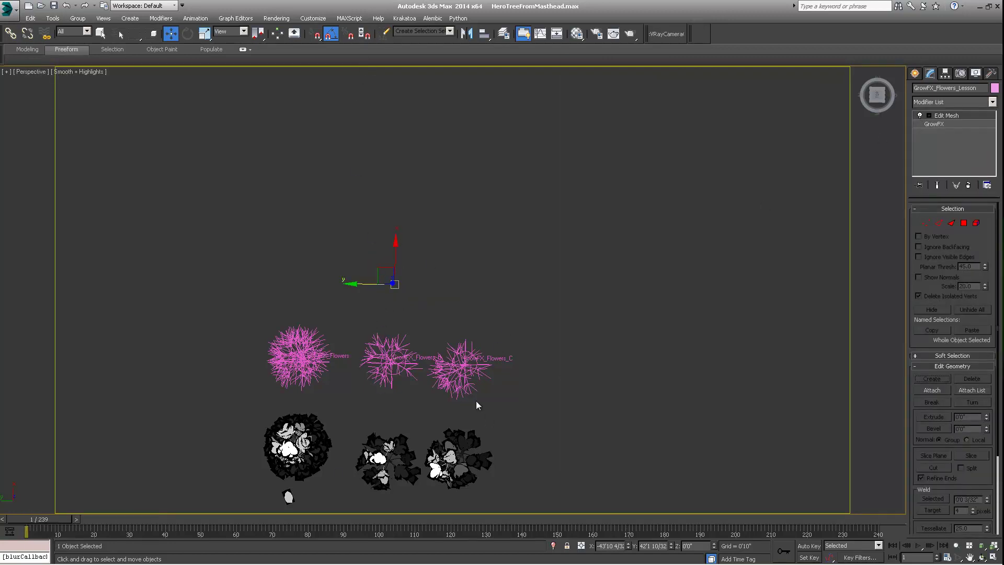
click(969, 185)
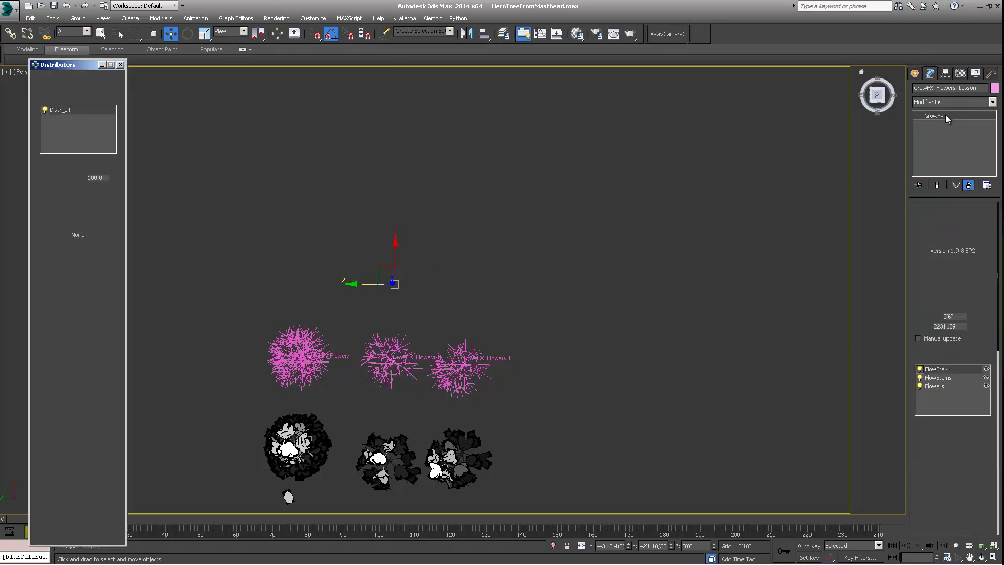
- Switch the viewport display of GrowFX_Flowers_Lesson from lines to meshes
scroll(986, 235, up, 2)
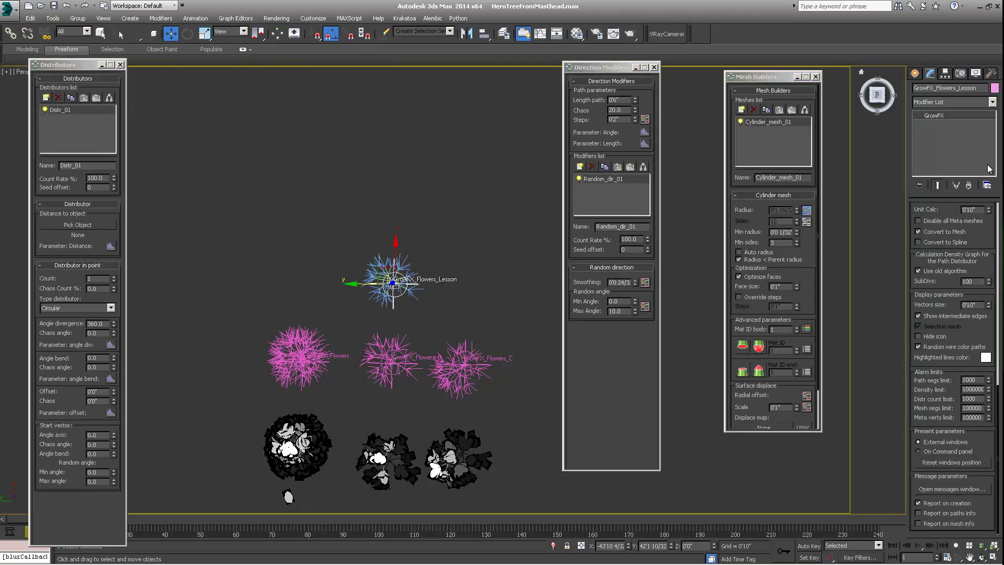
scroll(974, 335, up, 2)
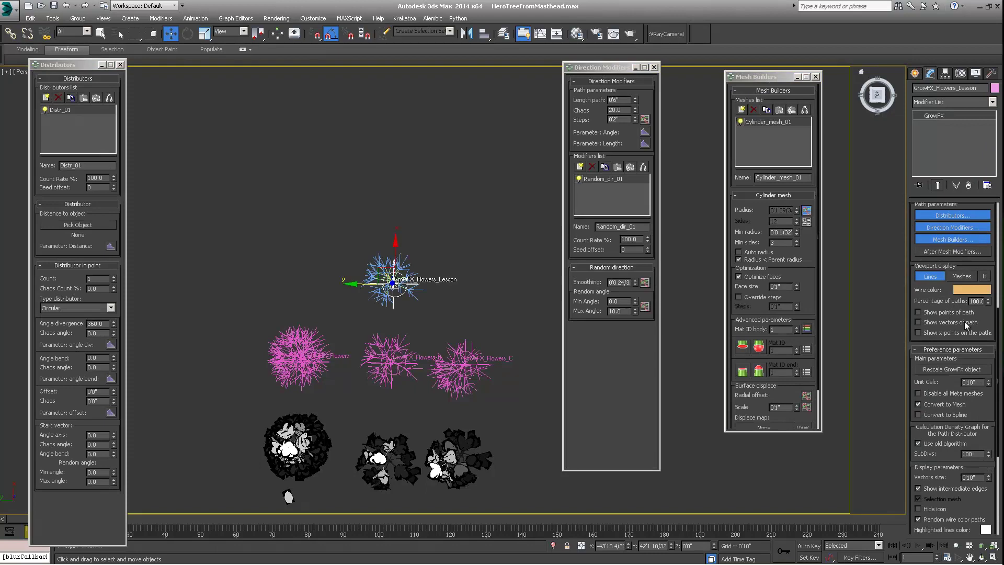
click(962, 275)
alt+middle_drag(417, 298, 397, 272)
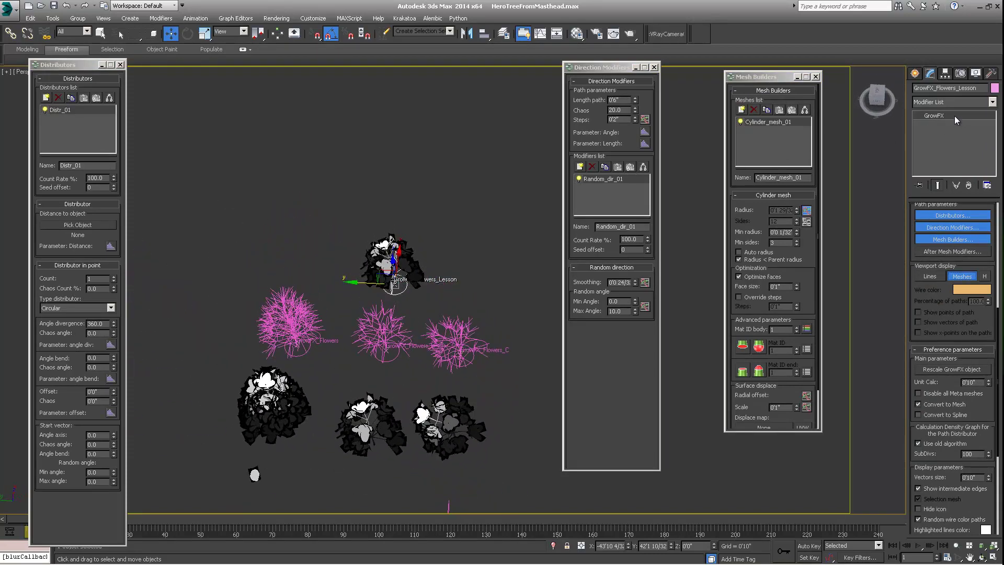
- Add an Edit Mesh modifier above the GrowFX base of GrowFX_Flowers_Lesson
click(992, 102)
scroll(951, 262, down, 10)
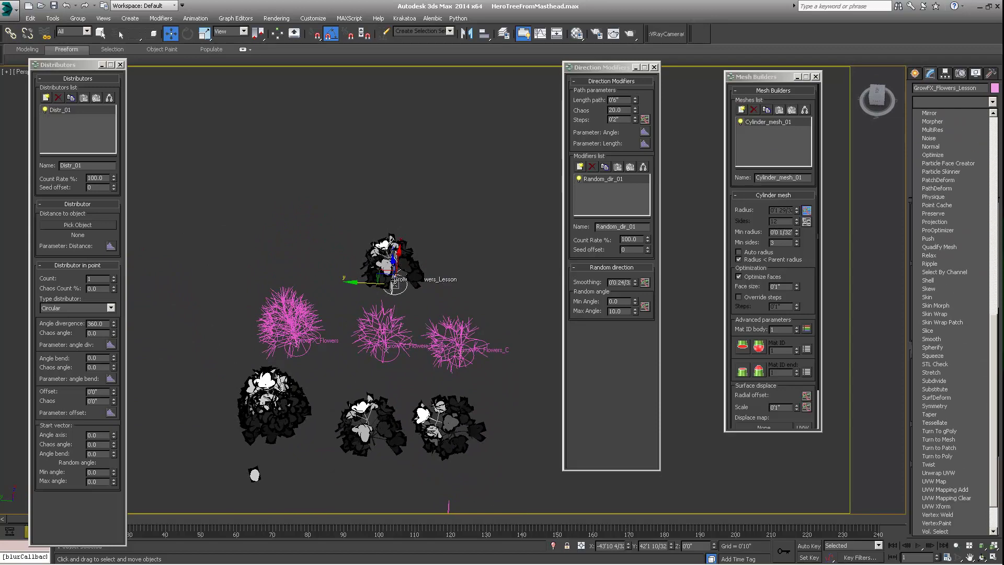
scroll(952, 261, down, 1)
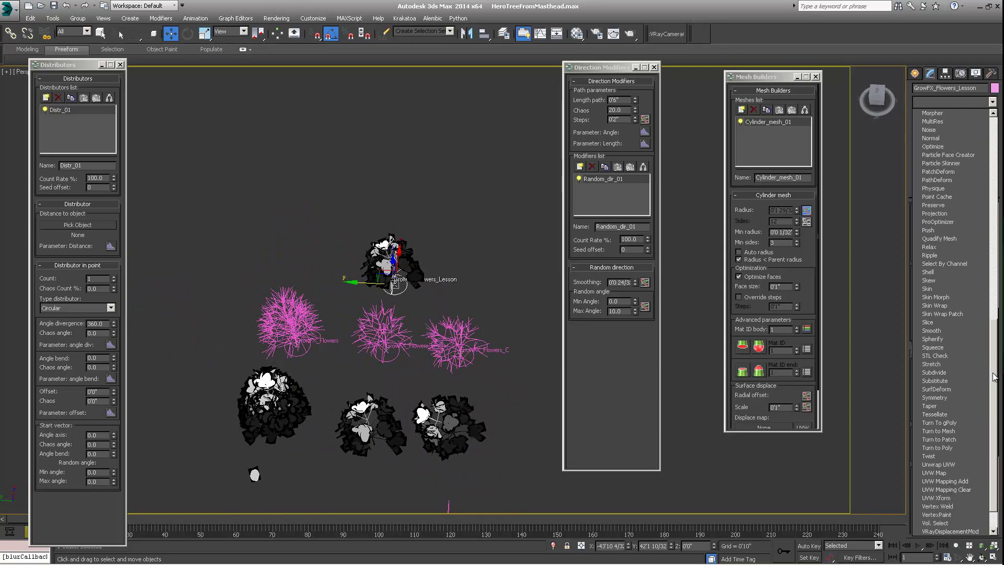
scroll(994, 377, up, 1)
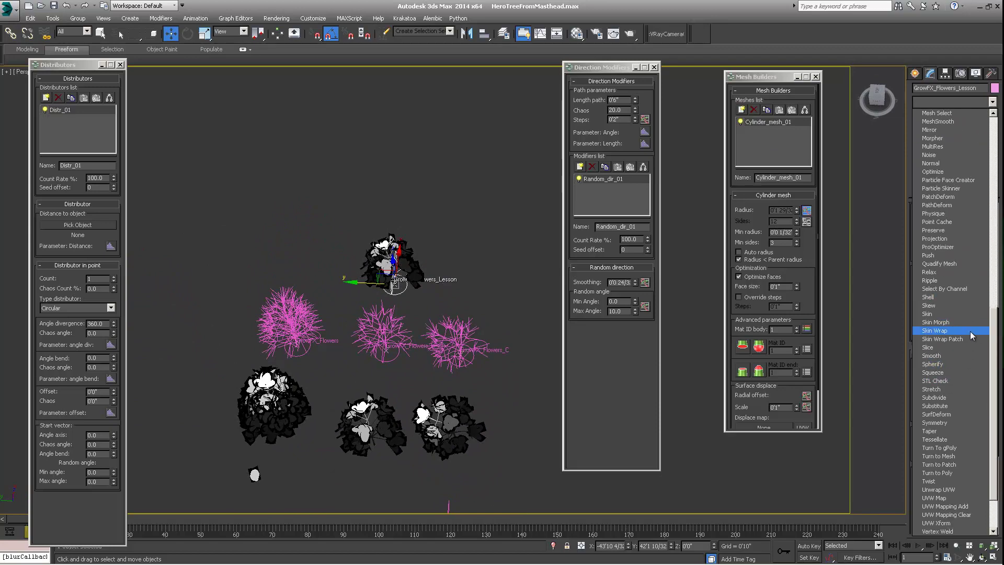
scroll(978, 314, up, 4)
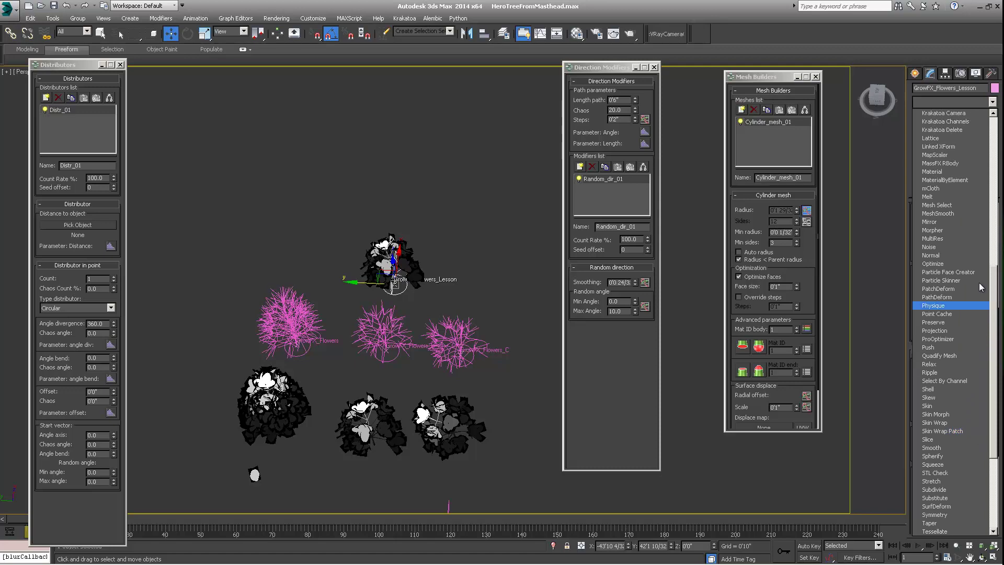
scroll(973, 314, up, 11)
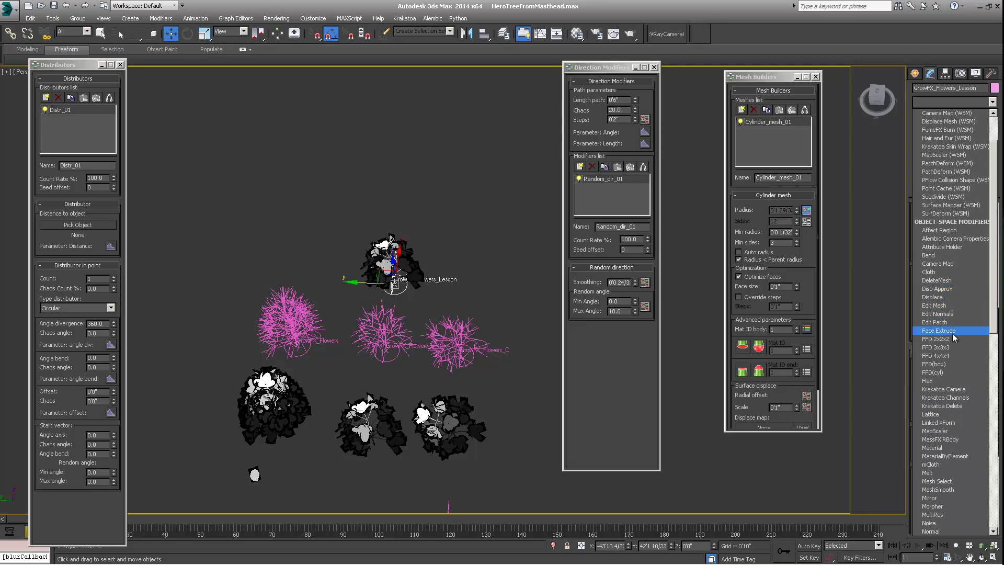
click(943, 305)
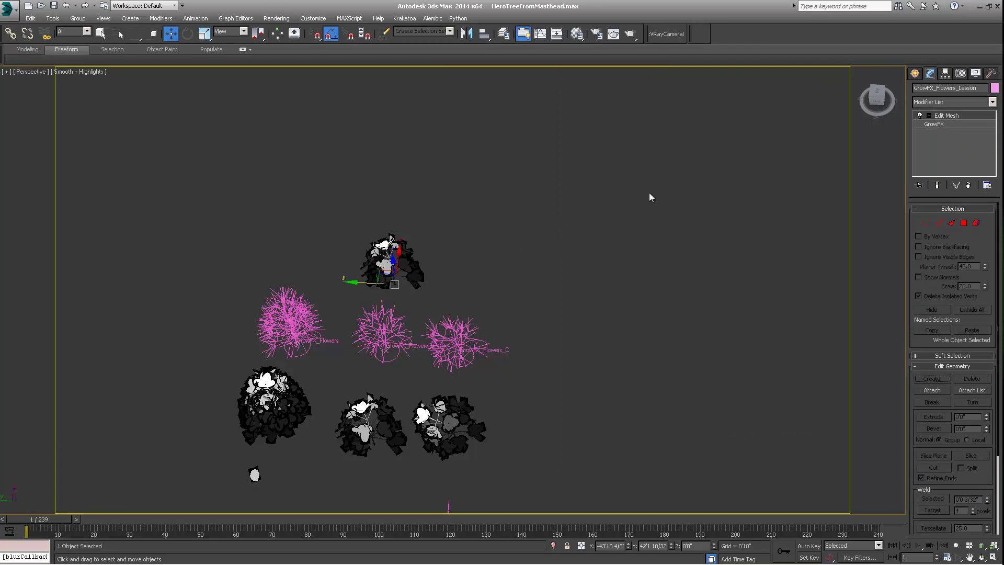
- Check the GrowFX and Edit Mesh levels of the modifier stack, and convert GrowFX_Flowers_Lesson to an Editable Mesh
alt+middle_drag(547, 239, 445, 291)
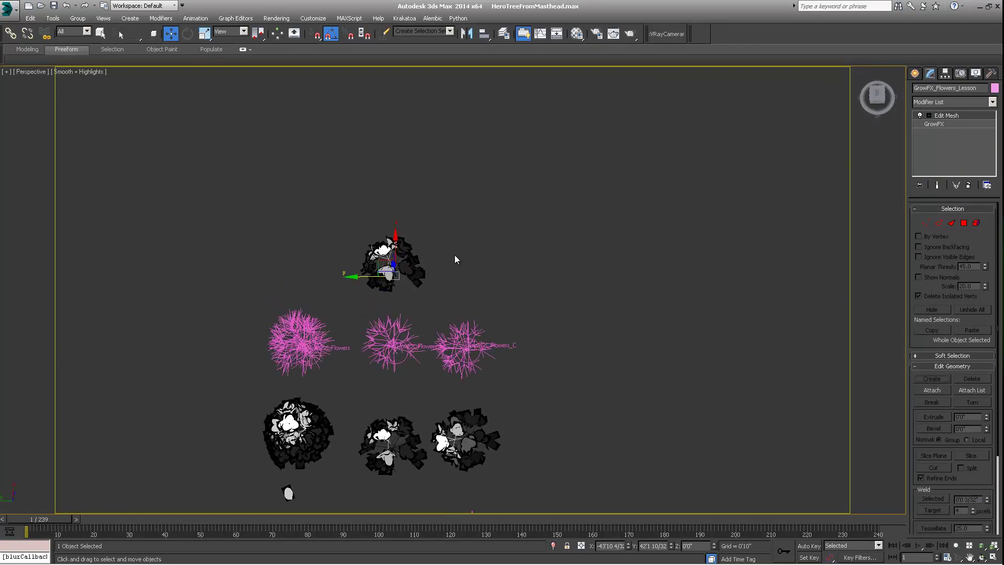
click(936, 124)
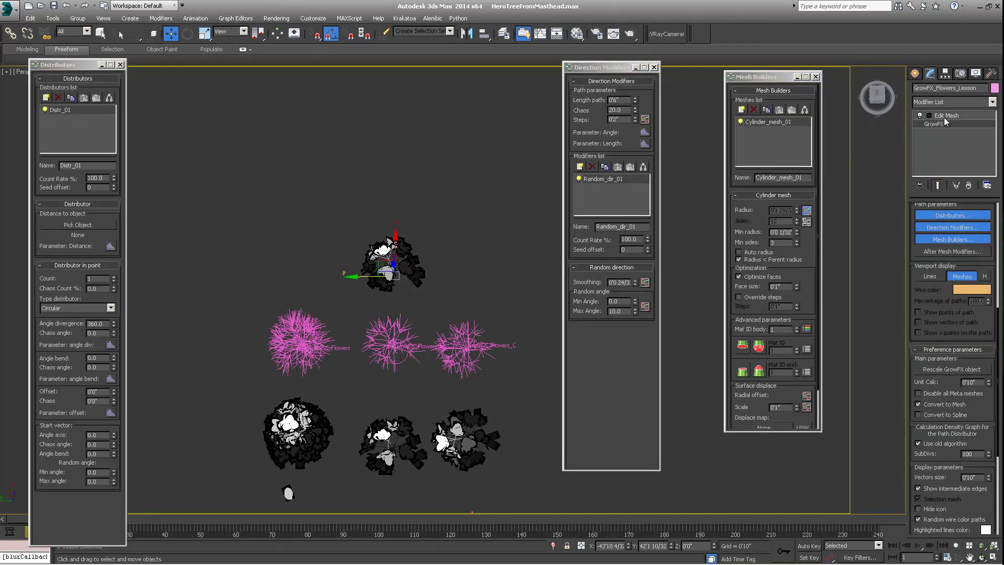
click(944, 116)
alt+middle_drag(565, 282, 408, 272)
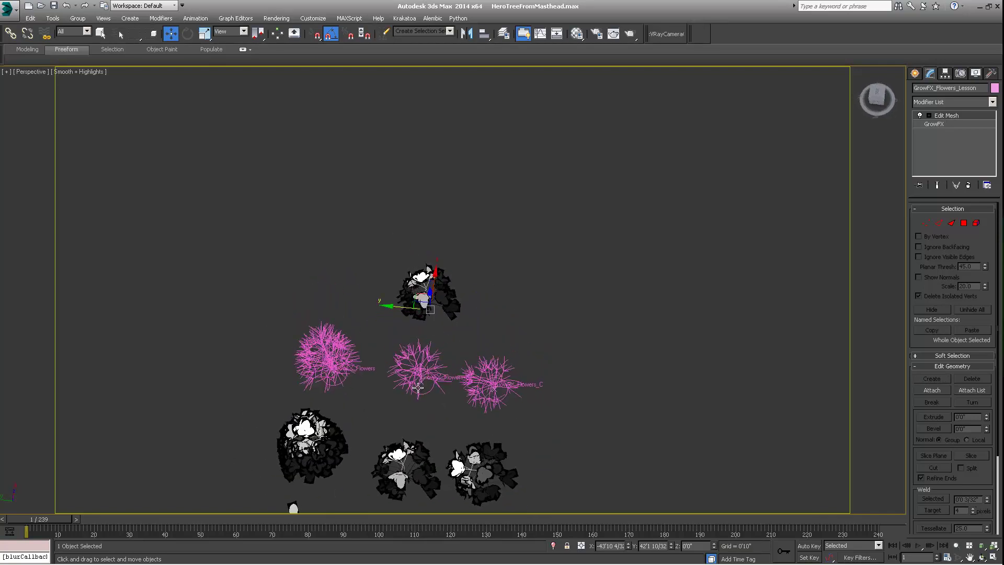
right_click(408, 279)
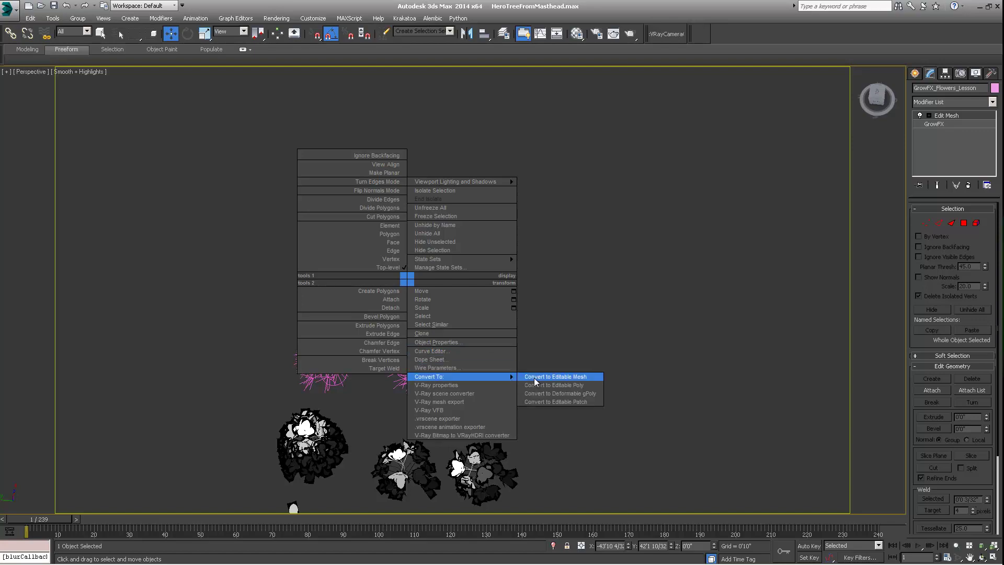
click(535, 378)
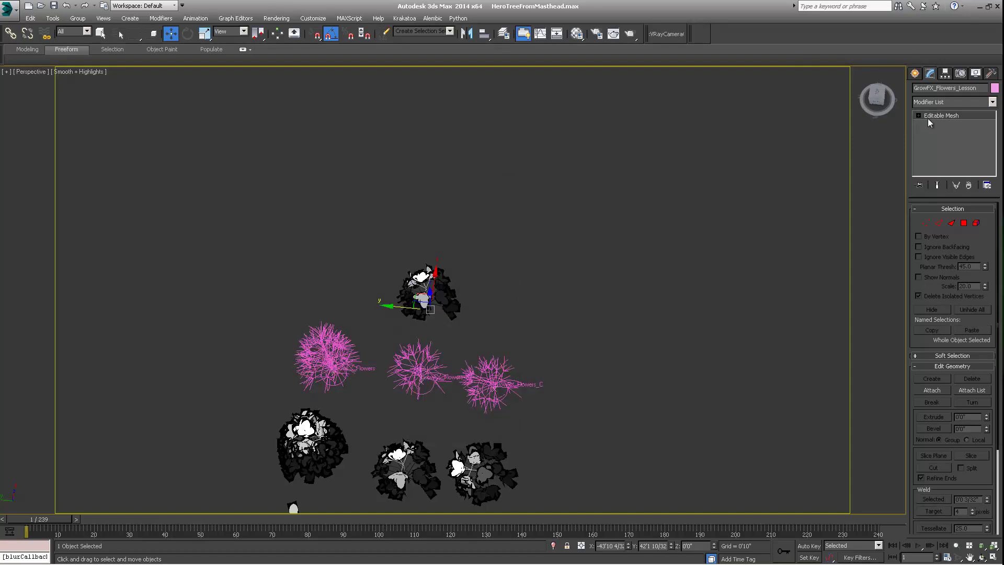
- Examine the converted GrowFX_Flowers_Lesson mesh beside the original GrowFX flowers and their mesh versions from several angles
alt+middle_drag(539, 205, 554, 191)
middle_drag(491, 248, 362, 244)
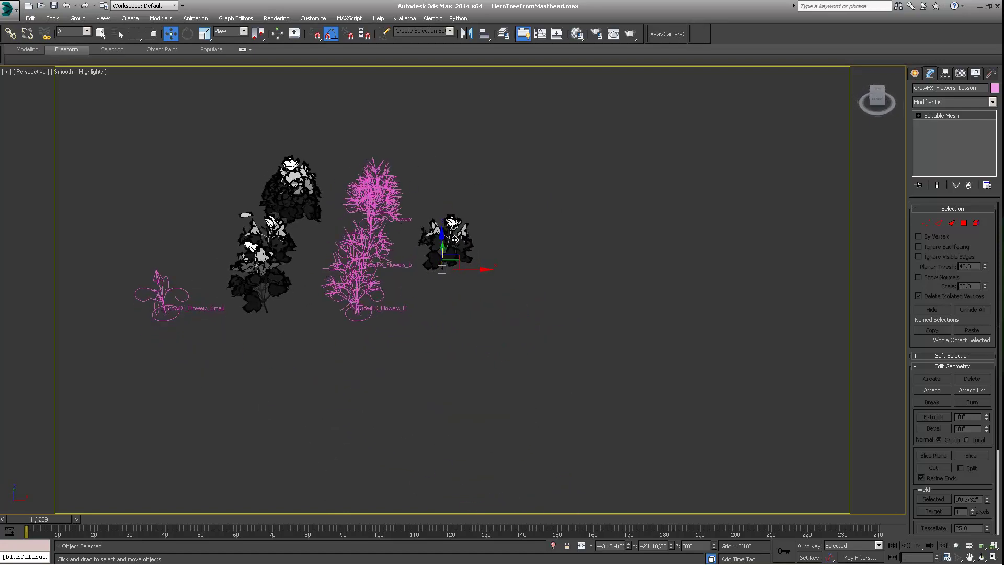
alt+middle_drag(455, 239, 405, 281)
click(364, 242)
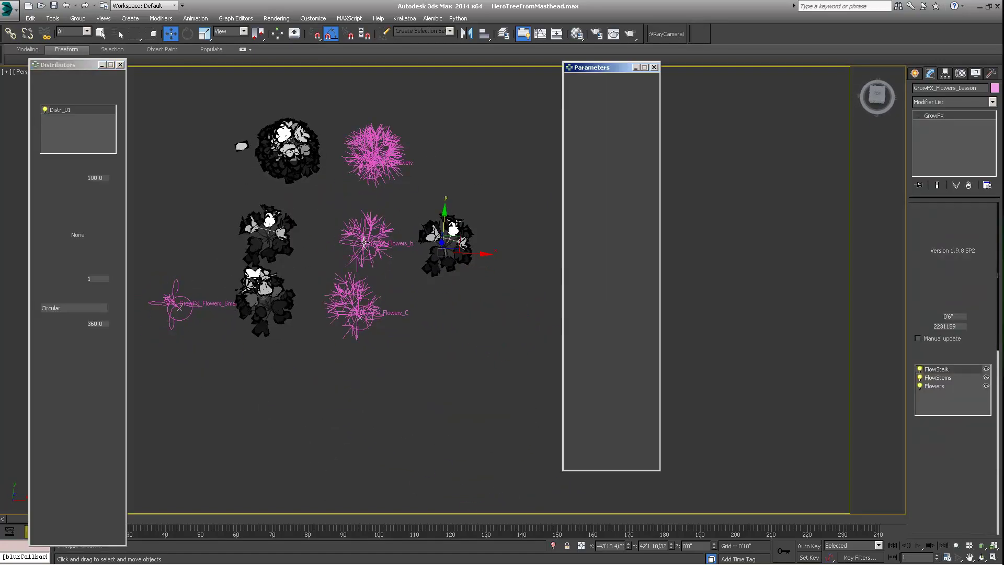
click(436, 266)
alt+middle_drag(436, 265, 481, 247)
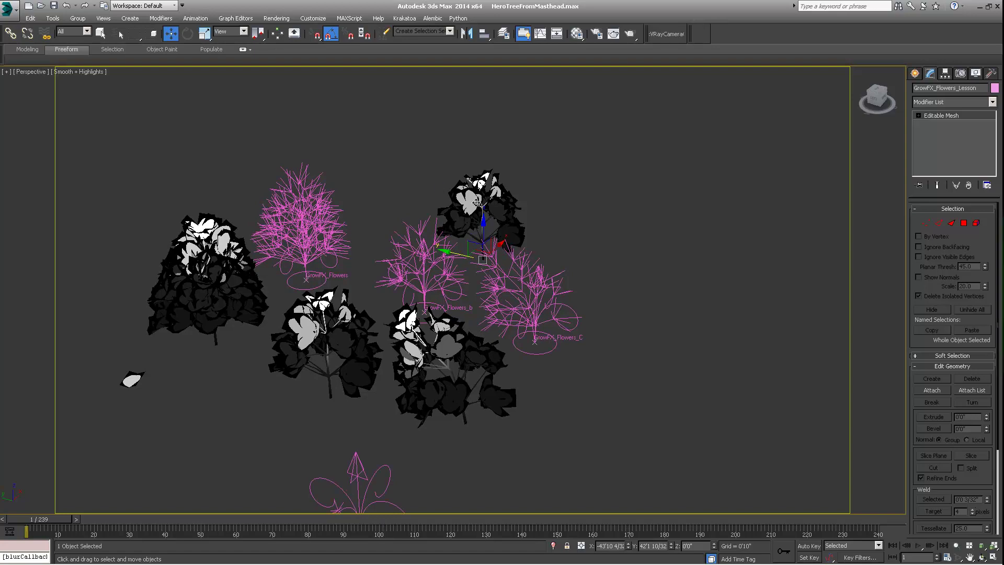
alt+middle_drag(435, 206, 458, 202)
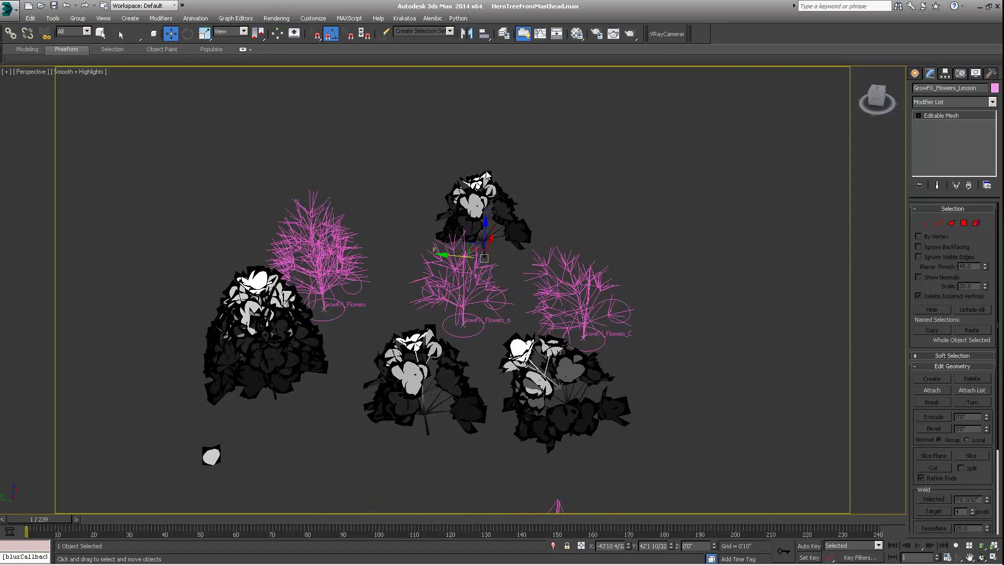
alt+middle_drag(479, 202, 469, 245)
alt+middle_drag(441, 192, 446, 206)
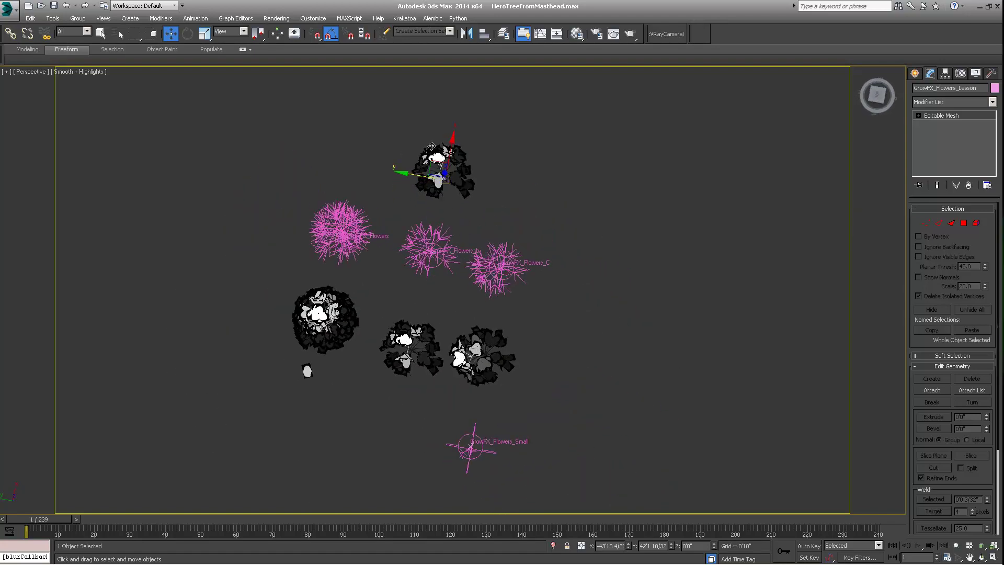
- Delete the converted GrowFX_Flowers_Lesson mesh behind the row of GrowFX flowers
alt+middle_drag(360, 208, 406, 234)
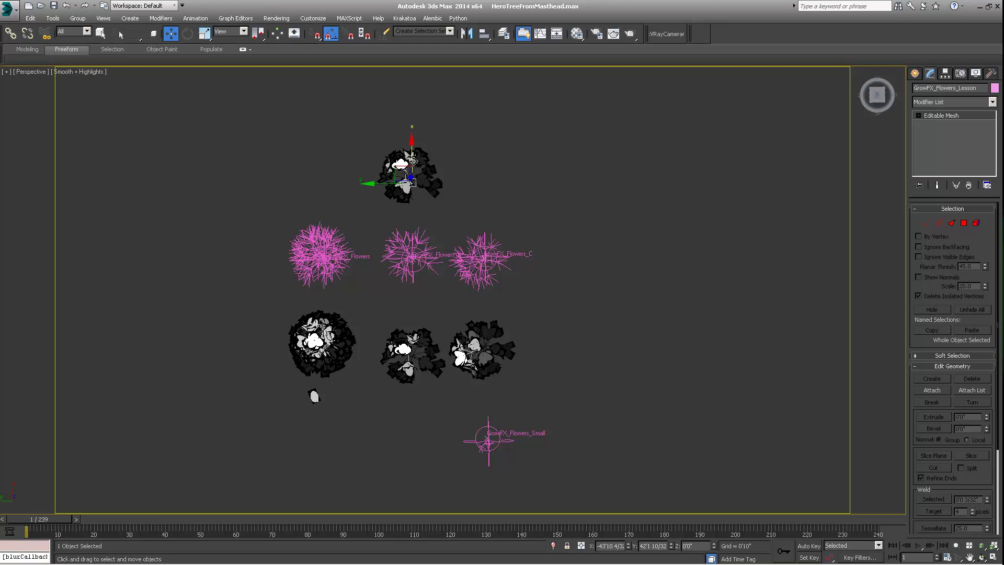
scroll(432, 242, down, 2)
middle_drag(431, 243, 456, 262)
scroll(448, 241, up, 4)
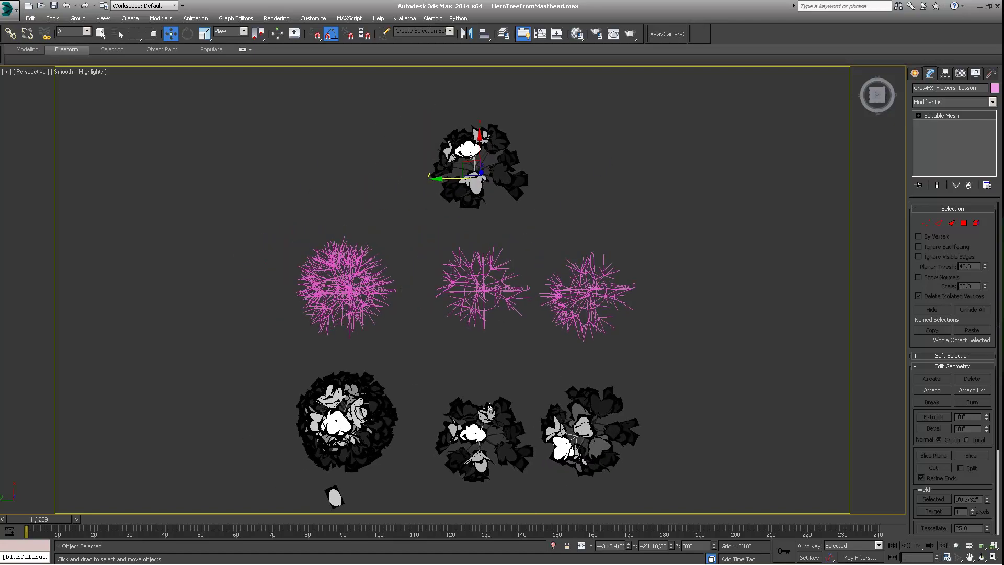
alt+middle_drag(531, 433, 502, 304)
key(Delete)
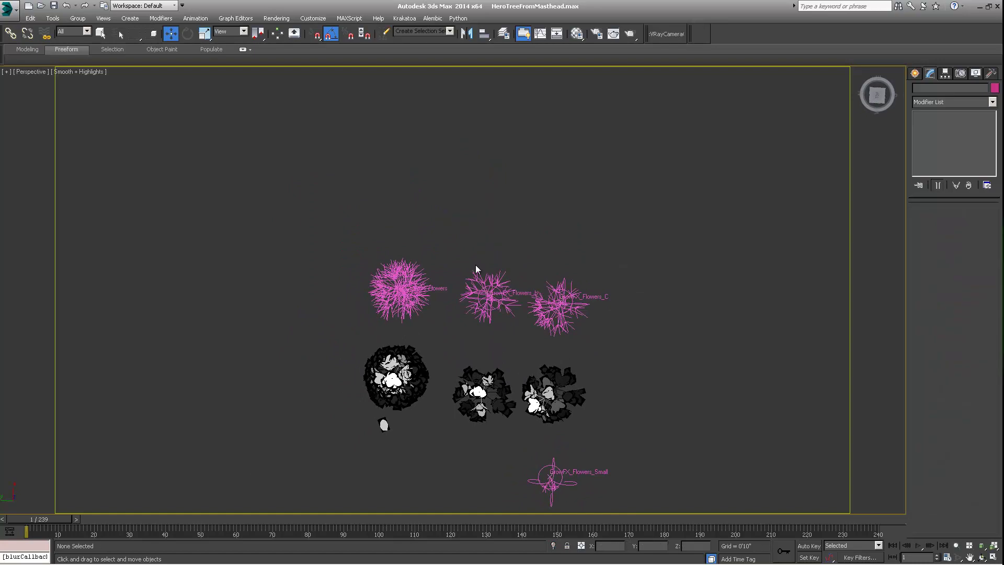
- Select the single Petal mesh in front of the mesh flowers and examine it together with them
alt+middle_drag(476, 265, 533, 318)
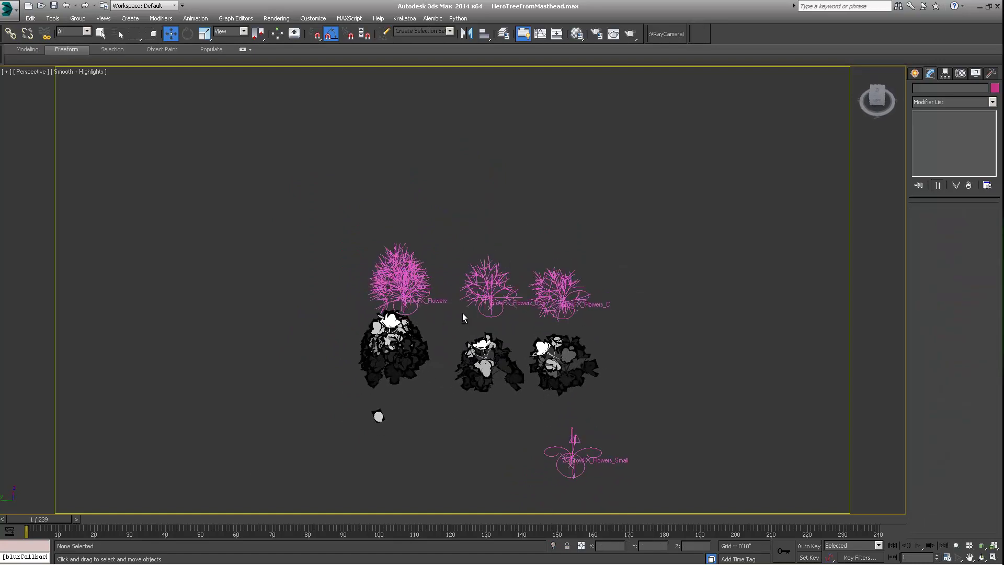
scroll(445, 324, down, 5)
alt+middle_drag(424, 330, 461, 326)
scroll(393, 365, up, 4)
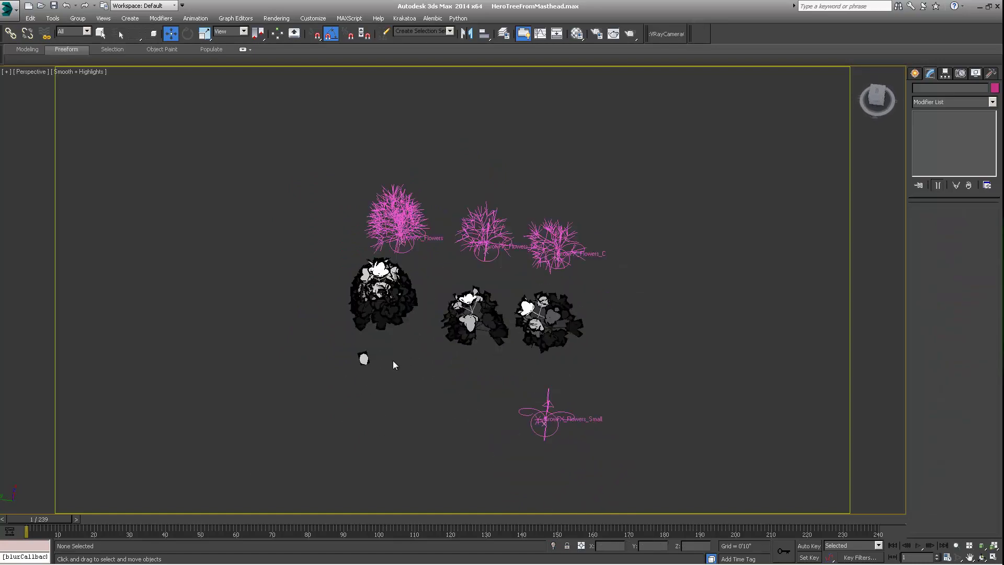
click(362, 359)
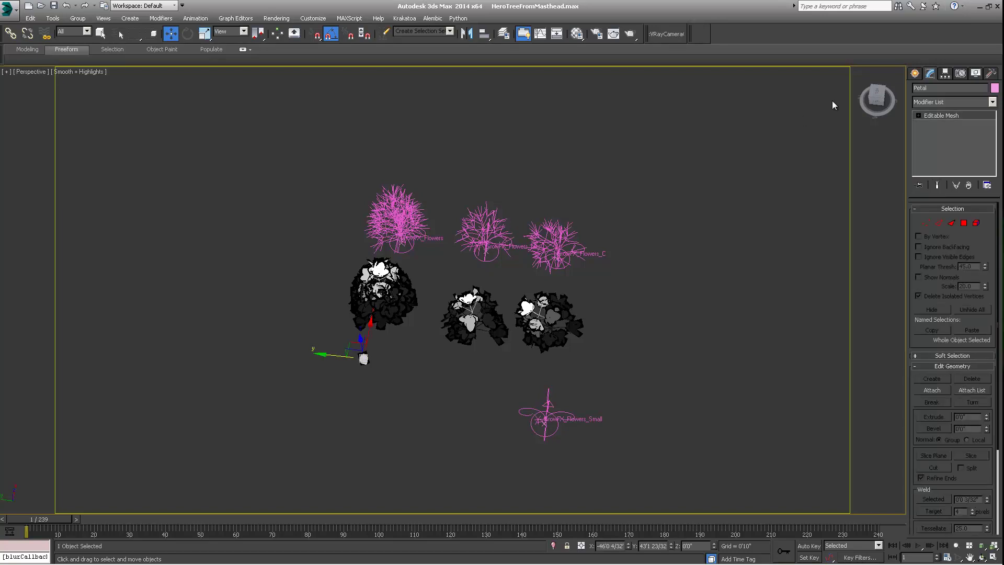
scroll(389, 301, up, 3)
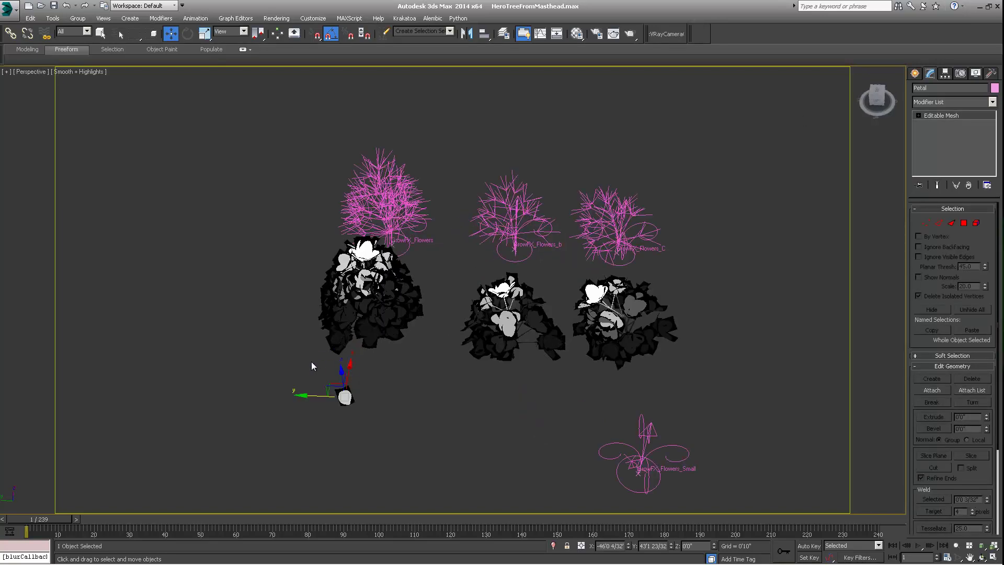
alt+middle_drag(455, 317, 428, 344)
middle_drag(518, 354, 470, 346)
alt+middle_drag(343, 356, 347, 377)
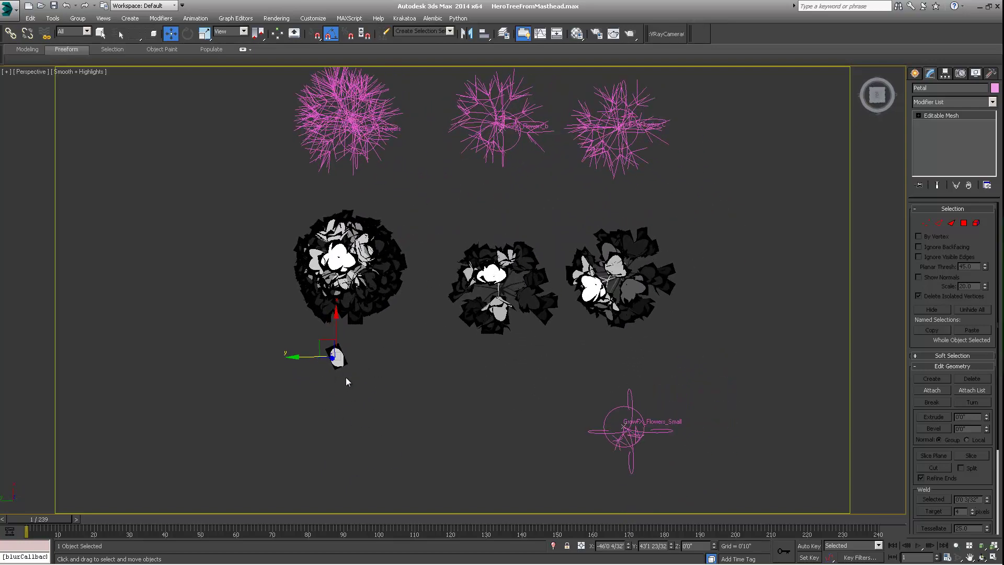
- Clone the middle mesh flower, GrowFX_Flowers_B_Mesh, to the area just in front of it as one independent copy
click(494, 274)
alt+middle_drag(501, 276, 505, 283)
shift+drag(504, 283, 500, 366)
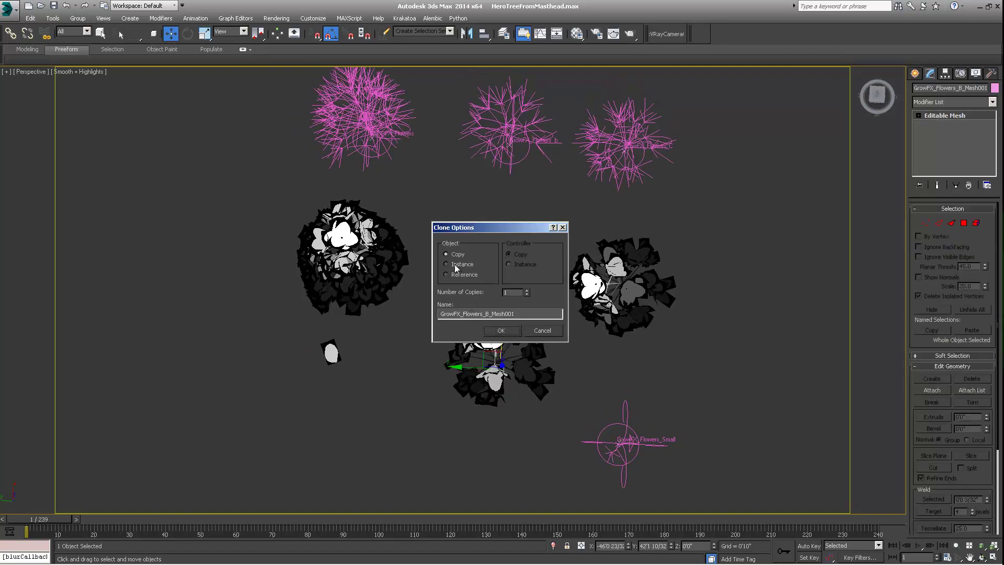
click(500, 334)
alt+middle_drag(511, 295, 542, 312)
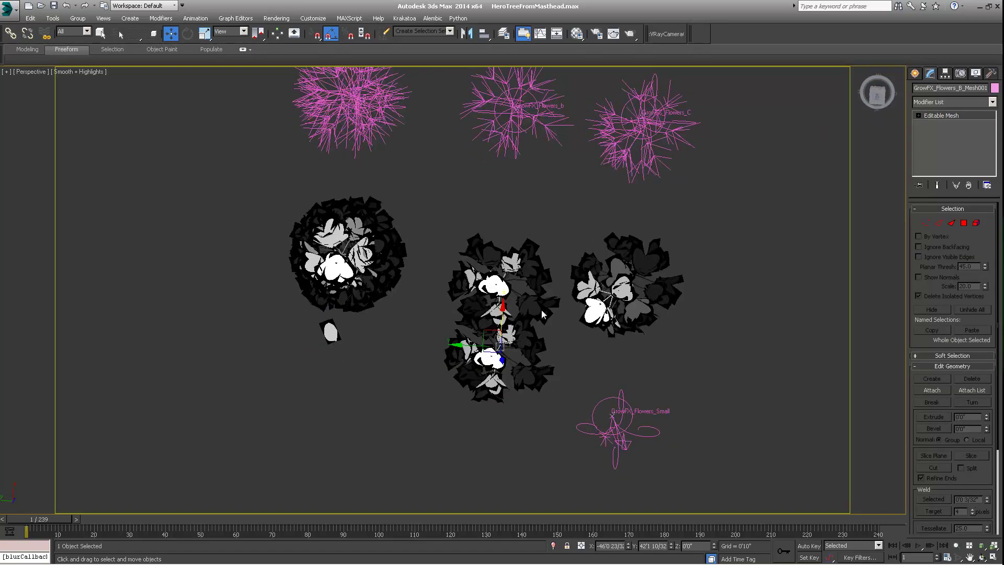
- Work at the Element level of the copied mesh flower and select a single petal of its uppermost bloom
click(919, 115)
click(936, 157)
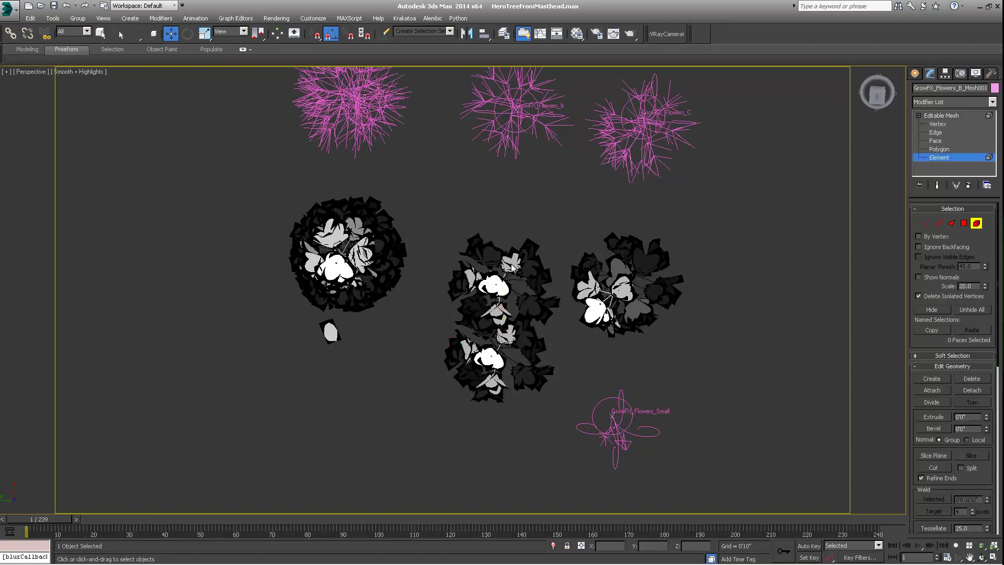
click(491, 359)
alt+middle_drag(493, 380, 495, 332)
scroll(460, 366, up, 6)
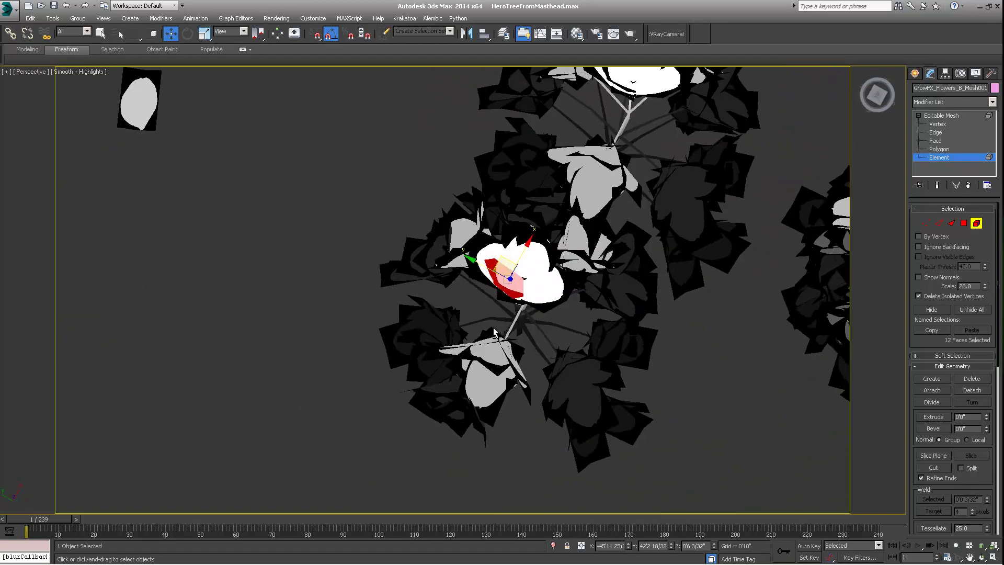
- Invert the element selection and delete all other elements of the copied mesh flower, then select the remaining single petal
click(30, 18)
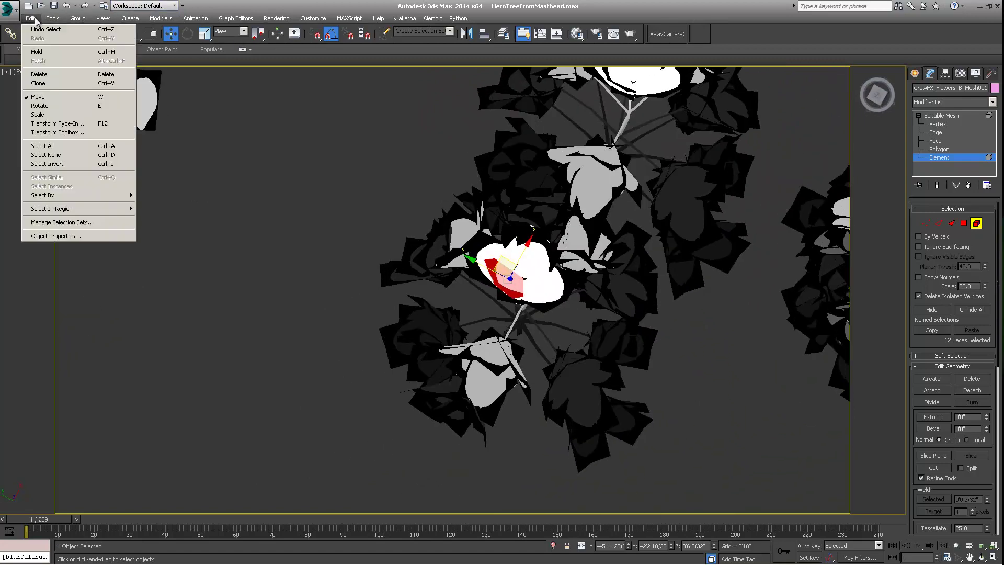
click(56, 165)
alt+middle_drag(510, 314, 482, 307)
key(Delete)
click(513, 277)
scroll(425, 249, down, 10)
scroll(460, 270, up, 5)
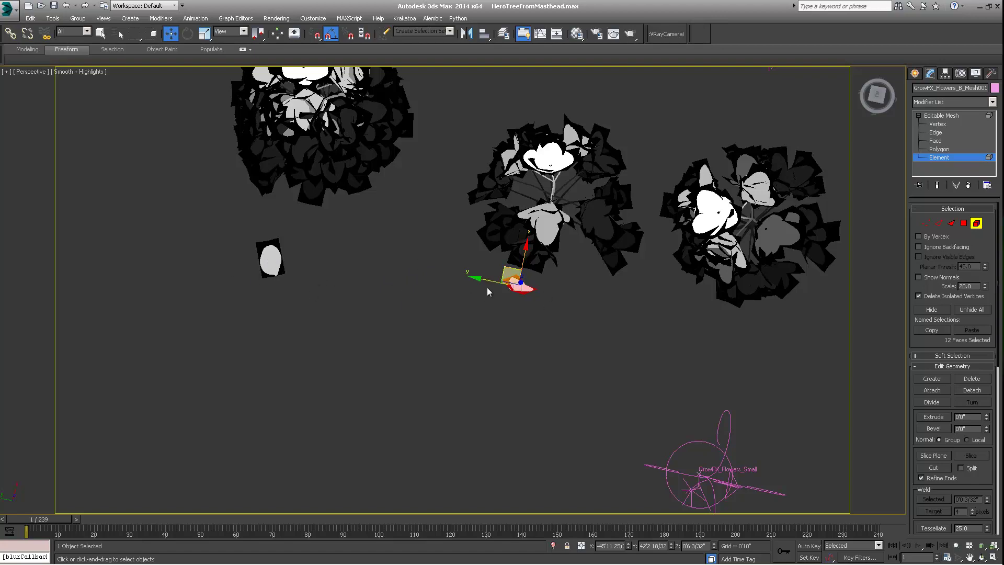
- Remove the remaining petal element and exit the Element level of the copied mesh flower
middle_drag(307, 282, 311, 316)
click(312, 316)
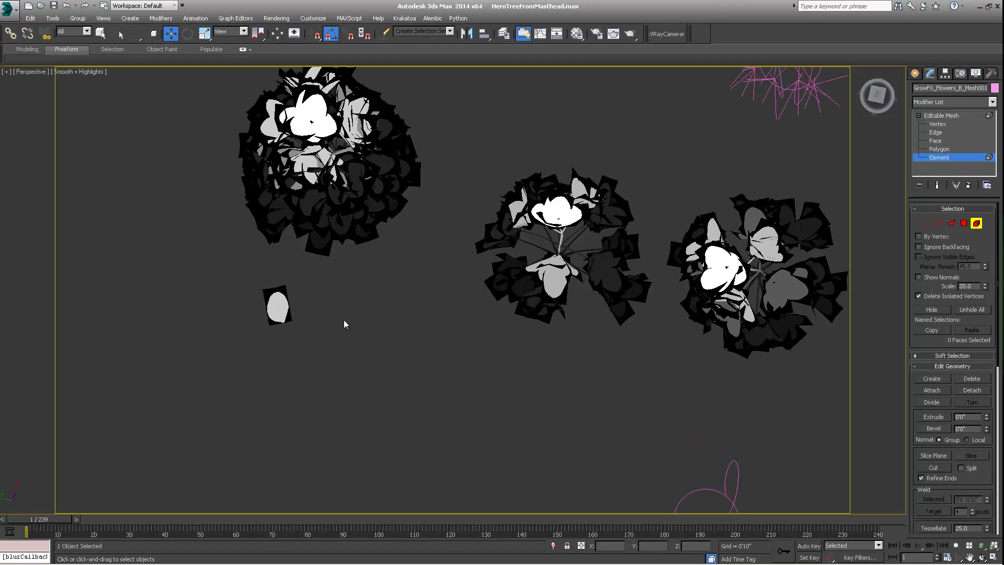
scroll(344, 324, down, 8)
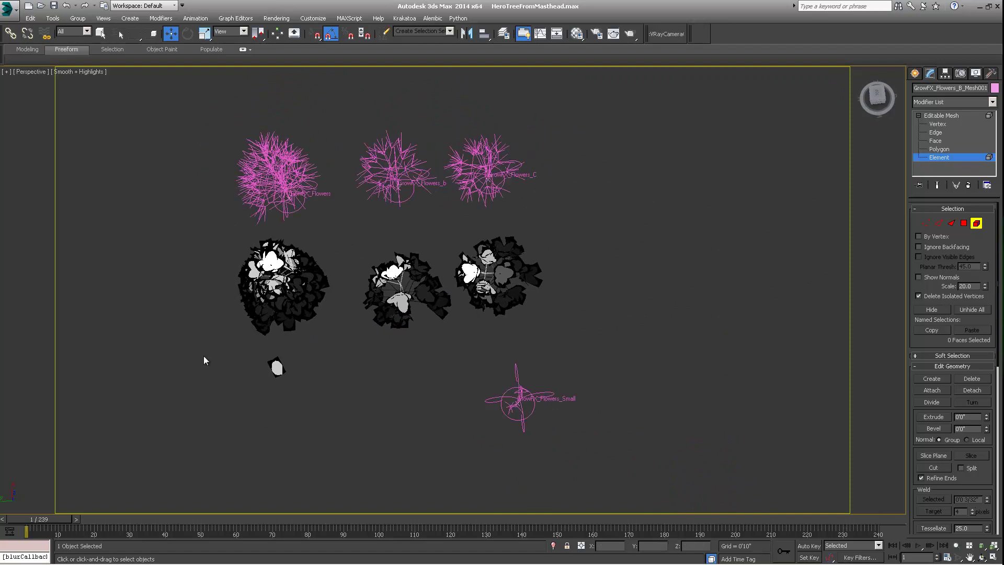
alt+middle_drag(203, 355, 322, 352)
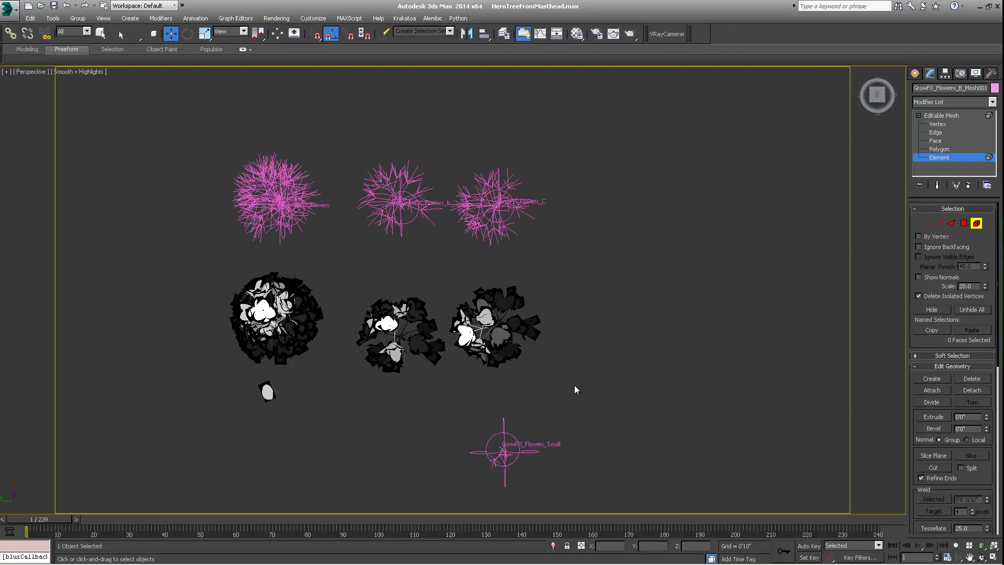
middle_drag(576, 390, 475, 354)
scroll(475, 355, down, 4)
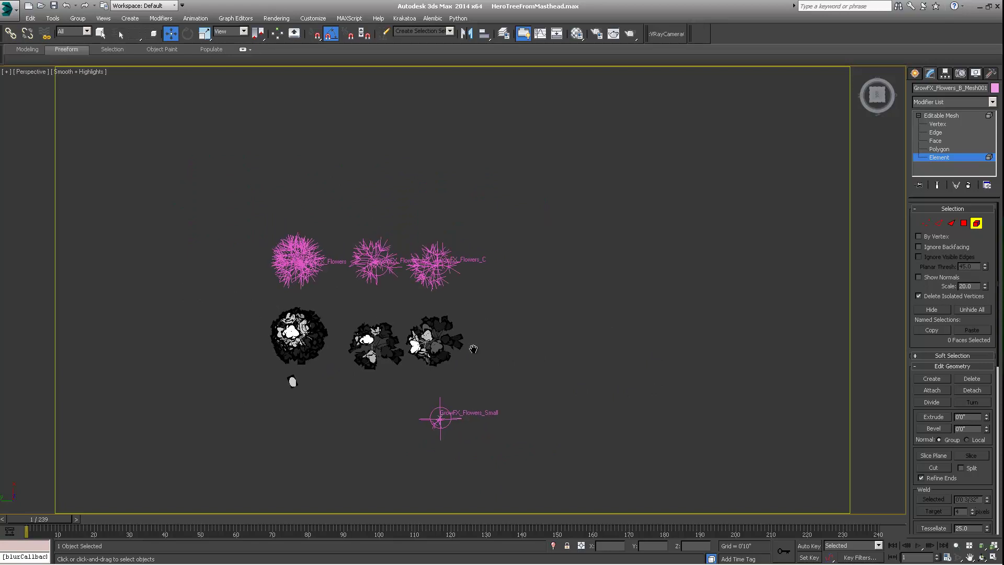
click(946, 116)
click(923, 115)
click(920, 115)
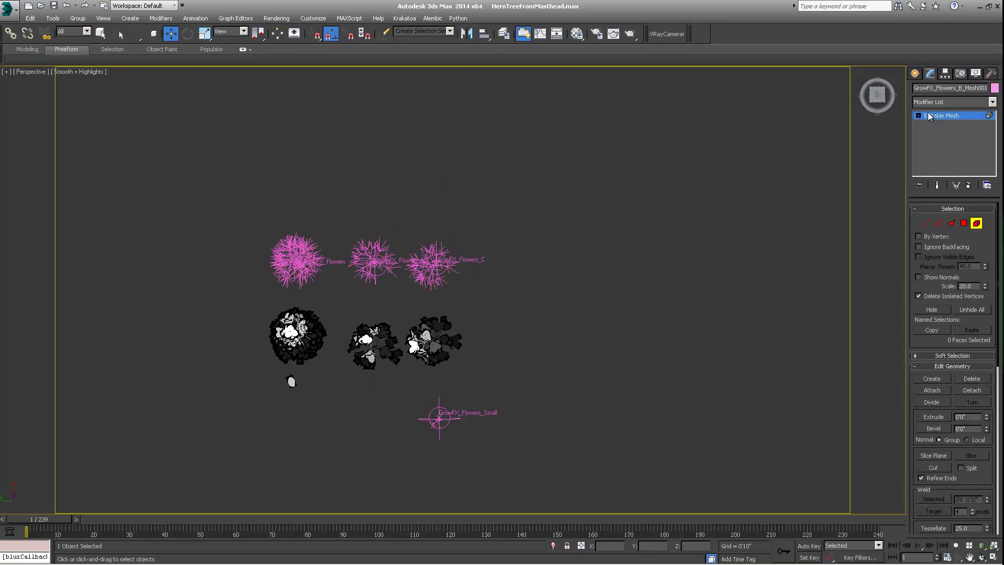
click(933, 113)
- Open the Onion layer tool from Treegrunt and hide the E_GrowFX_HeroTree_Flower layer
scroll(513, 272, down, 4)
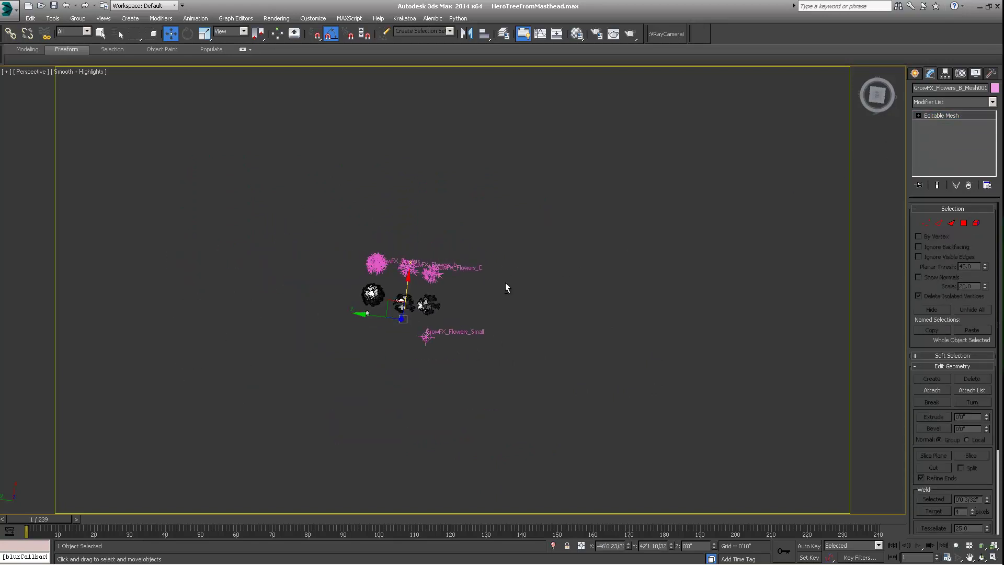
alt+middle_drag(492, 294, 695, 219)
click(701, 33)
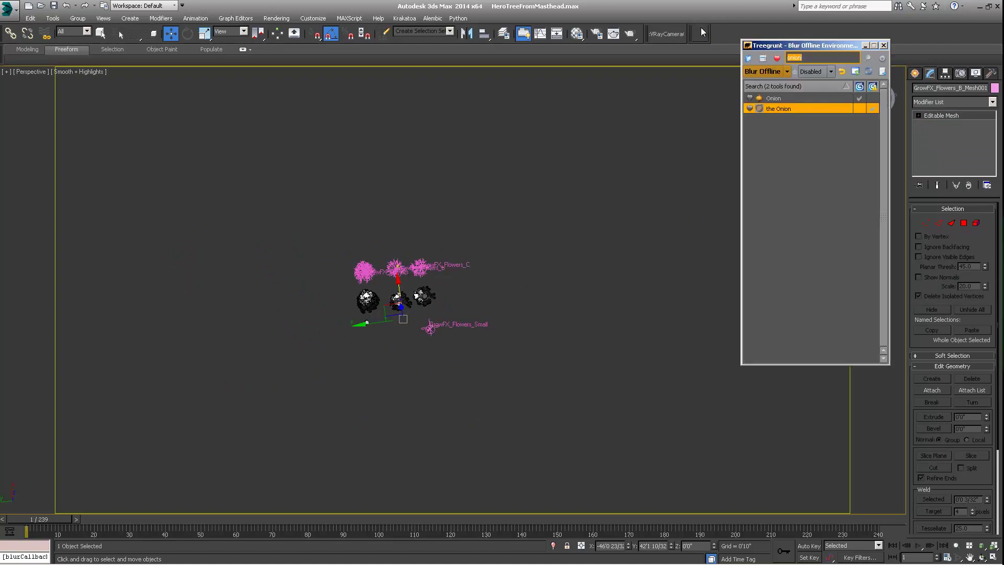
double_click(776, 109)
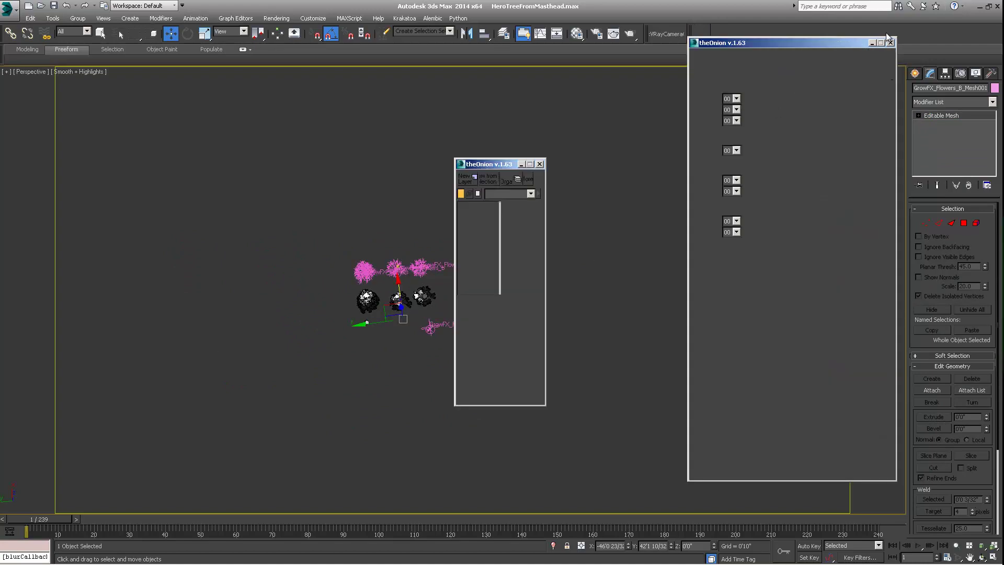
scroll(429, 283, down, 4)
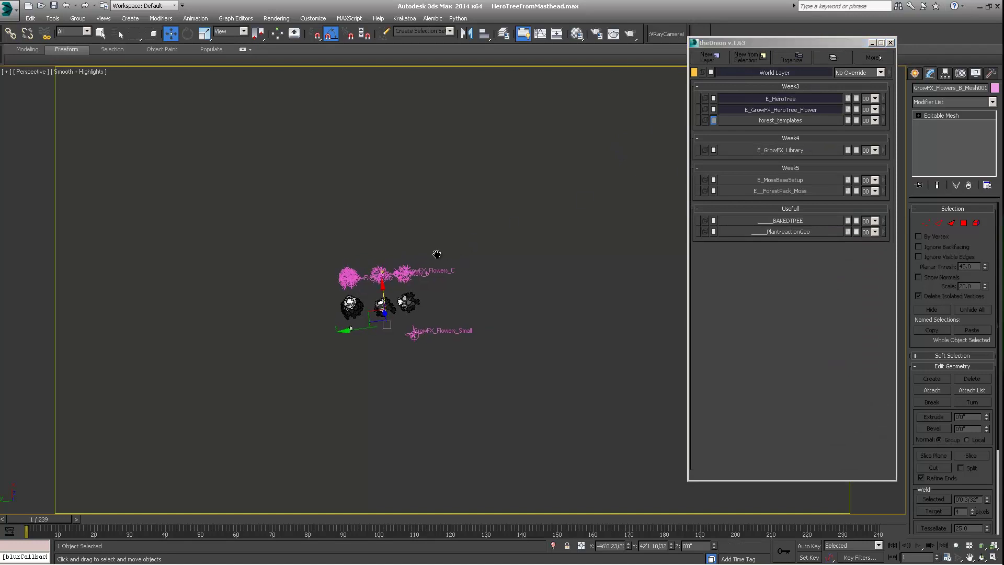
alt+middle_drag(428, 289, 452, 244)
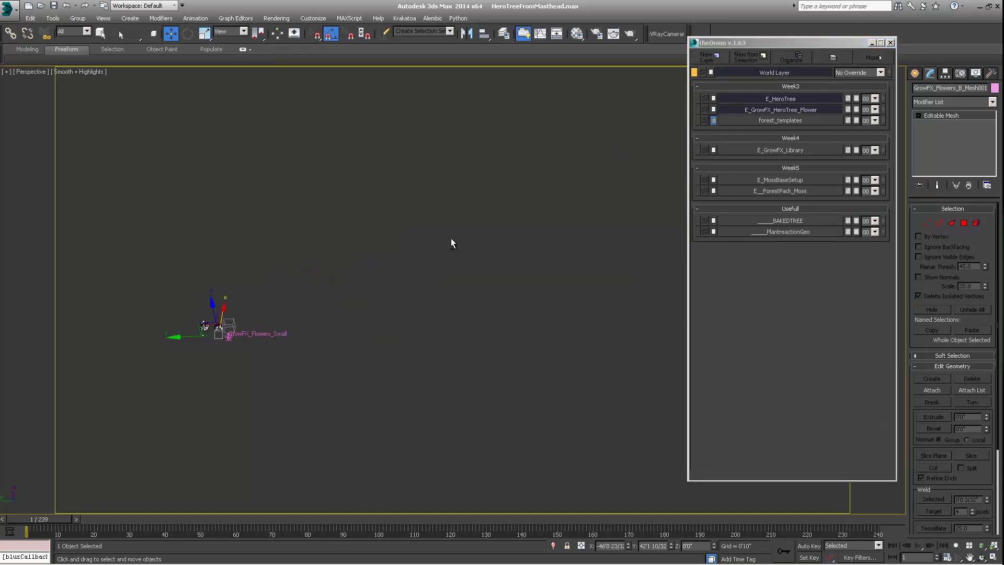
click(792, 111)
click(809, 104)
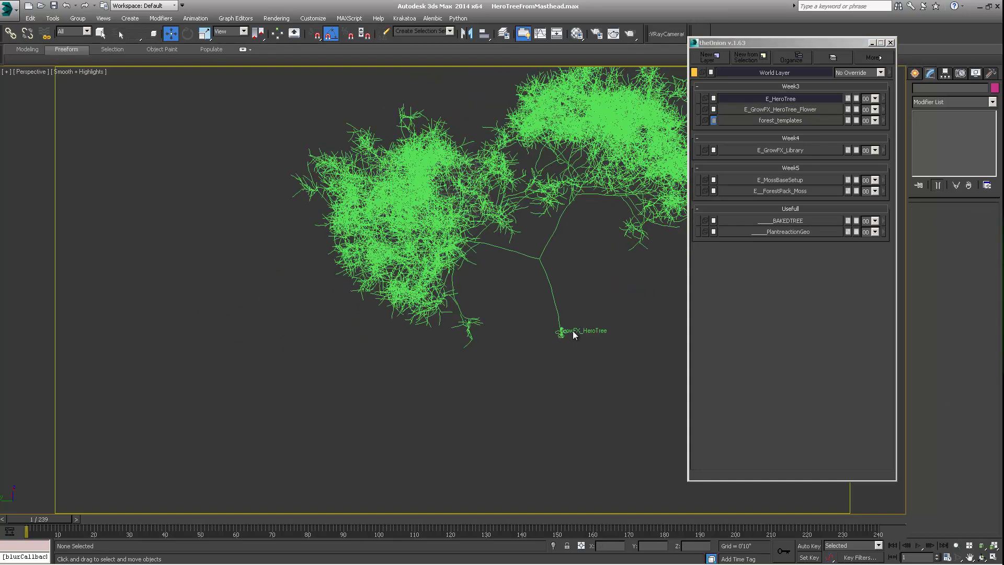
- Select the GrowFX_HeroTree object and close its Mesh Builders window
click(560, 333)
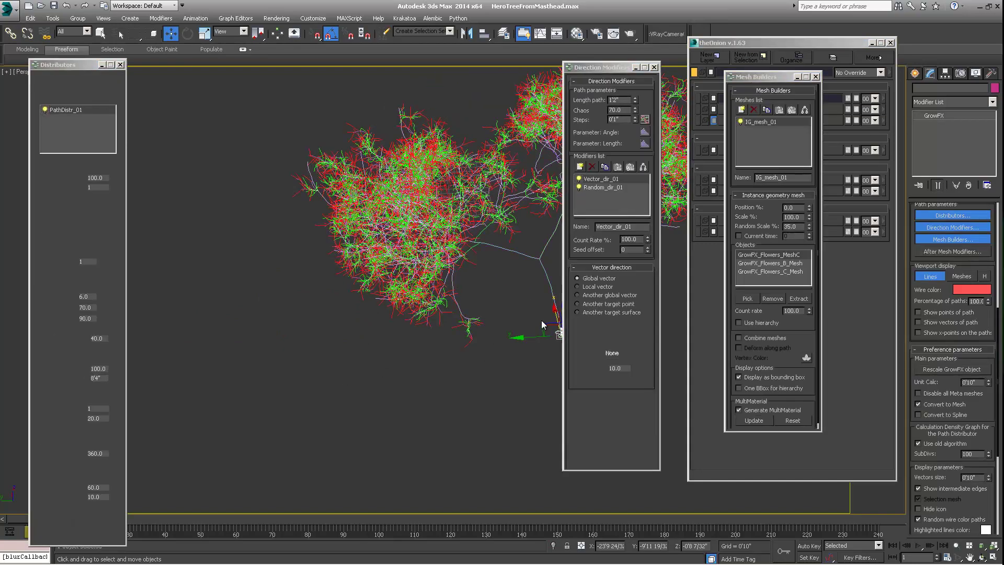
middle_drag(498, 332, 466, 321)
scroll(432, 330, up, 3)
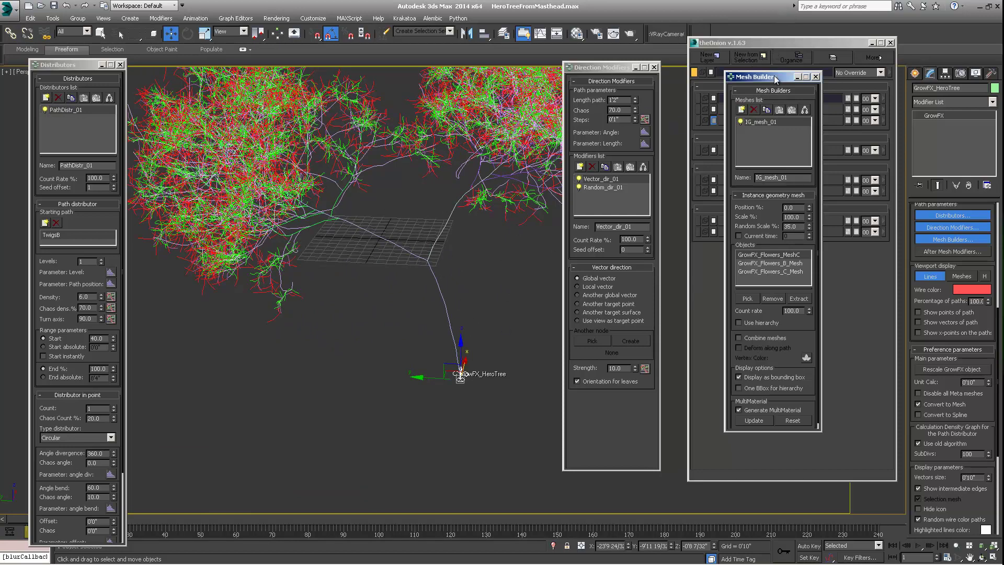
drag(767, 76, 820, 77)
click(867, 77)
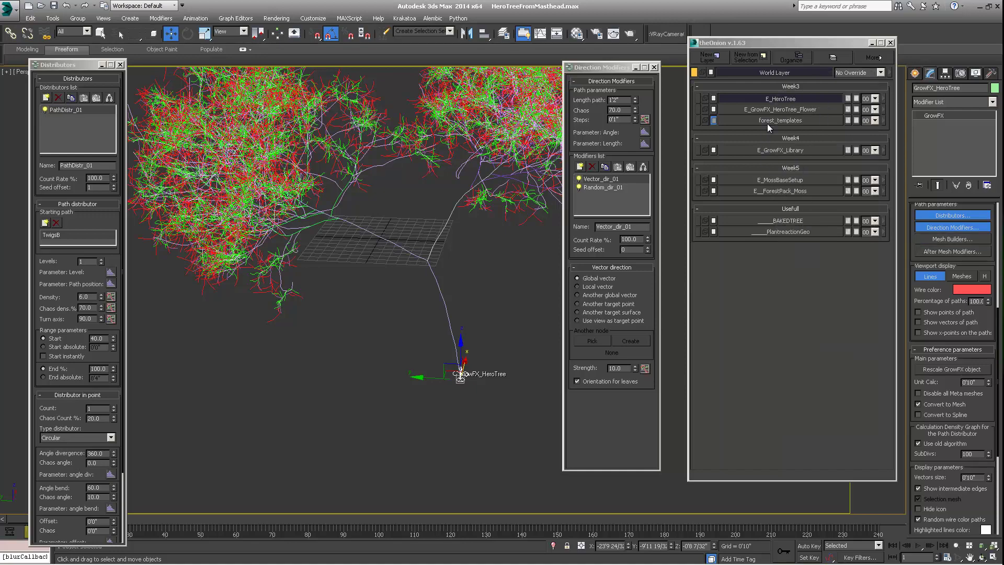
- Clone GrowFX_HeroTree to the area beside it as one independent copy named GrowFX_HeroTree001
alt+middle_drag(459, 294, 334, 237)
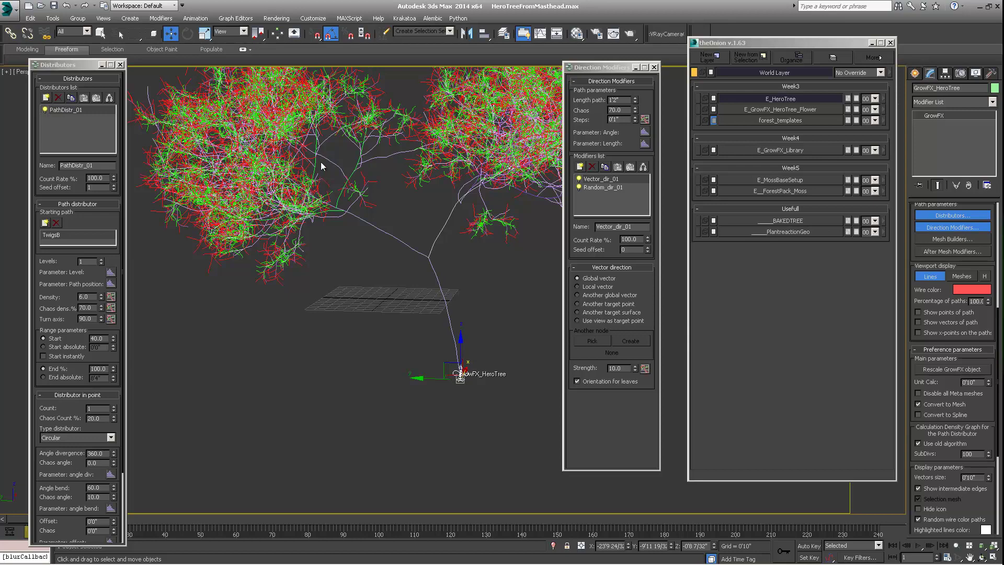
alt+middle_drag(341, 217, 476, 271)
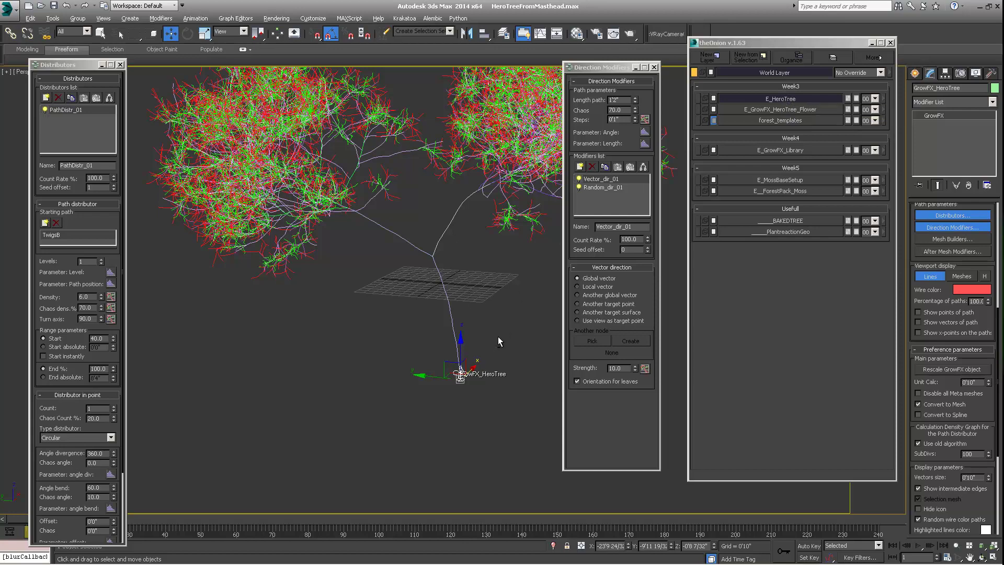
alt+middle_drag(489, 348, 446, 352)
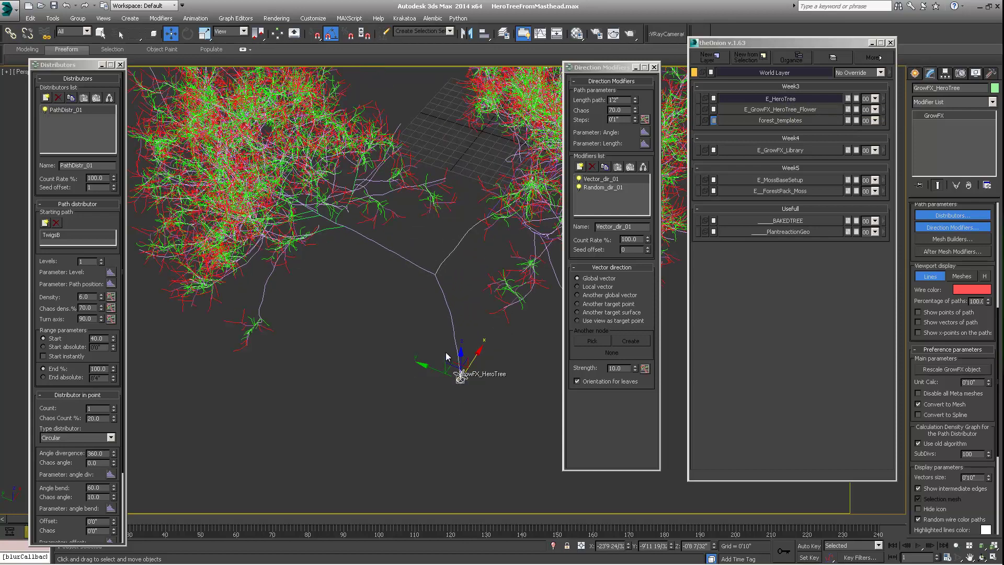
shift+drag(454, 362, 314, 292)
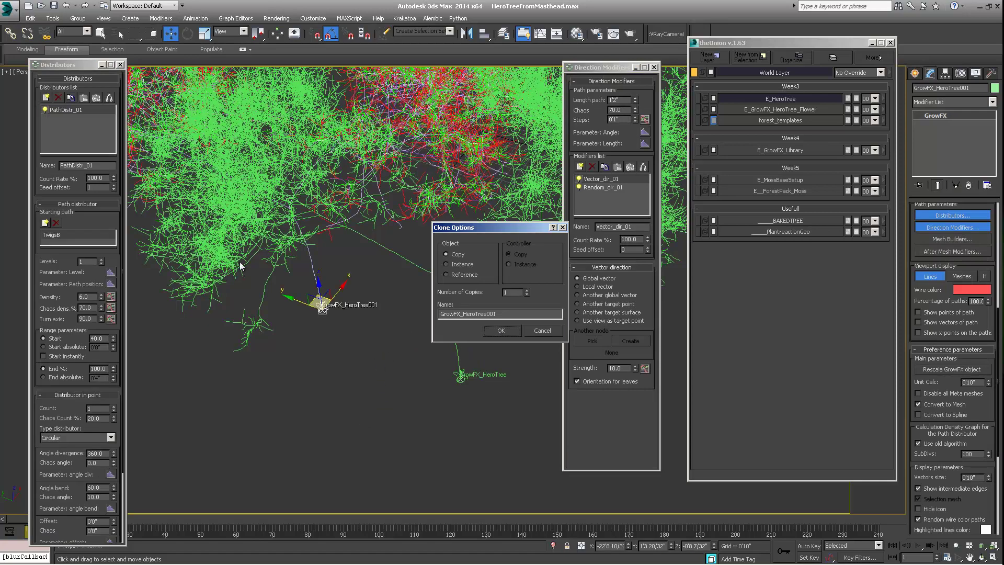
click(501, 331)
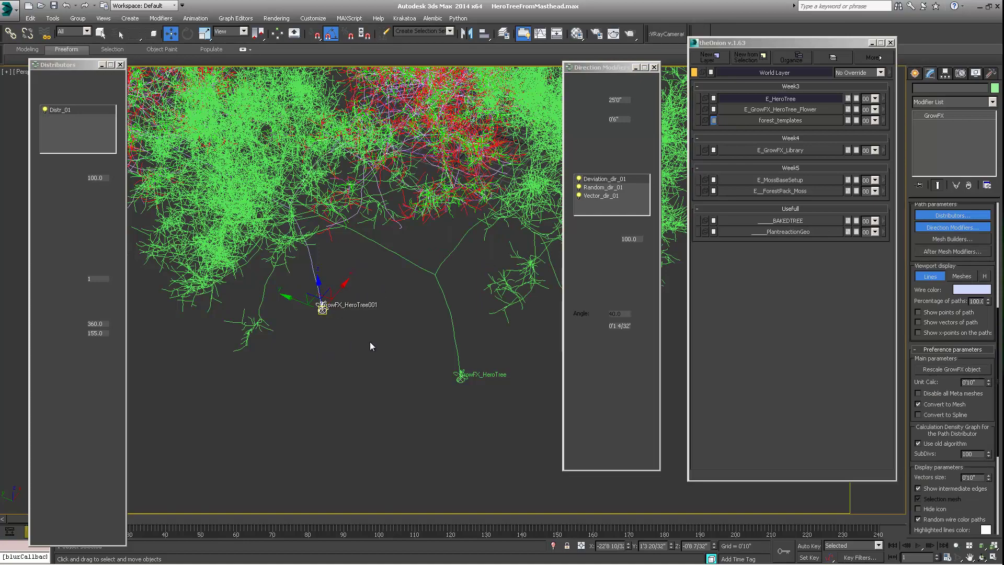
- Isolate the copied hero tree GrowFX_HeroTree001 and frame the whole tree in the view
mouse_move(383, 317)
alt+middle_down()
mouse_move(400, 306)
mouse_move(406, 316)
mouse_move(371, 299)
mouse_move(371, 326)
mouse_move(371, 318)
alt+middle_up()
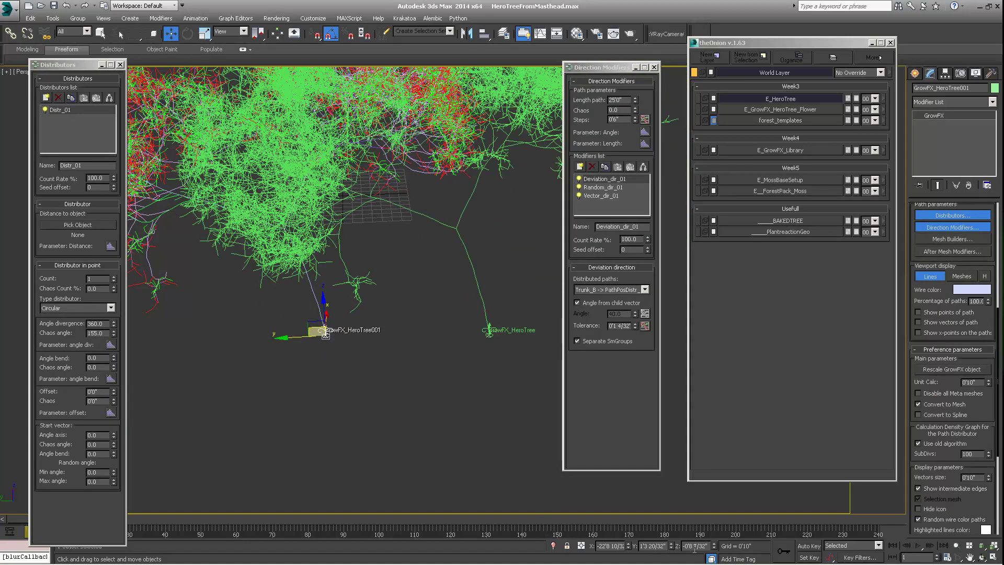
click(553, 546)
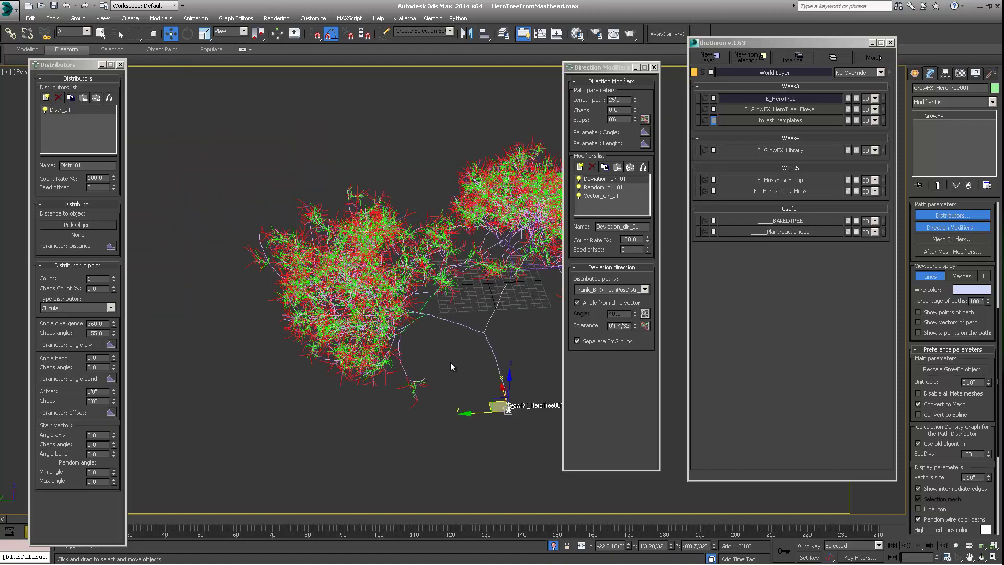
middle_drag(450, 362, 364, 349)
scroll(375, 345, up, 5)
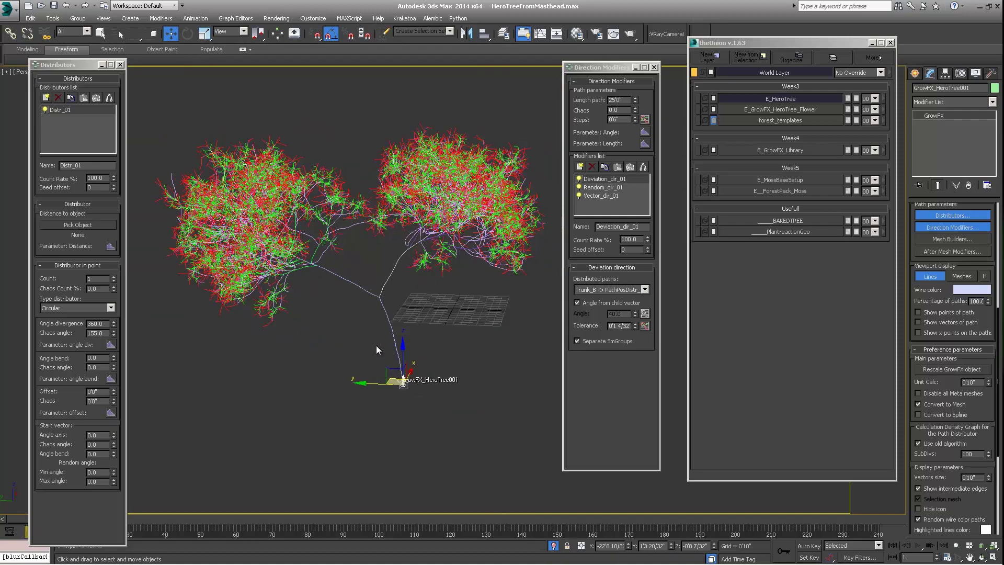
scroll(375, 347, down, 3)
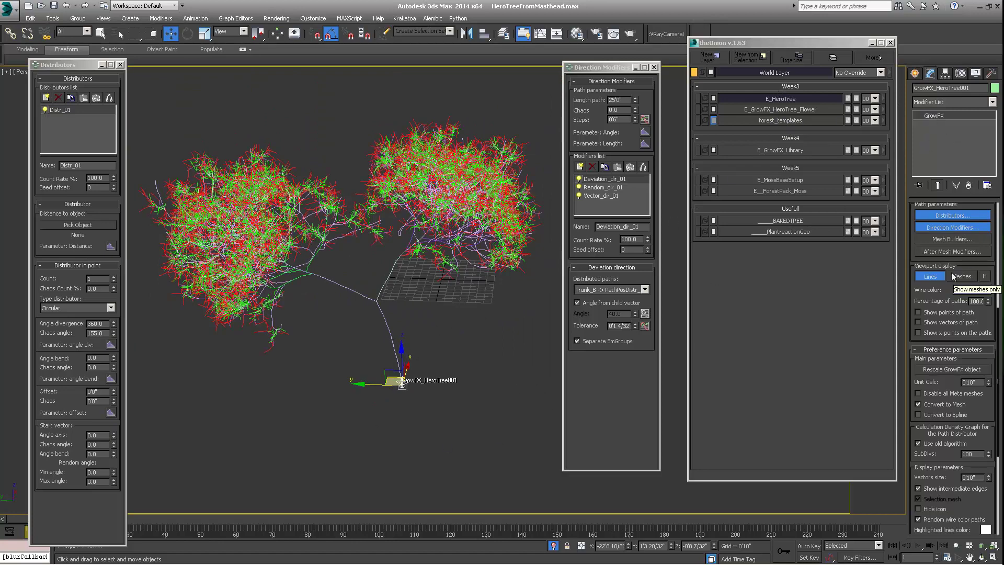
- Switch off every path of the copied hero tree except Trunk_A and Trunk_B, including the twigs, leaves, bark, flowers and branches
scroll(954, 288, down, 5)
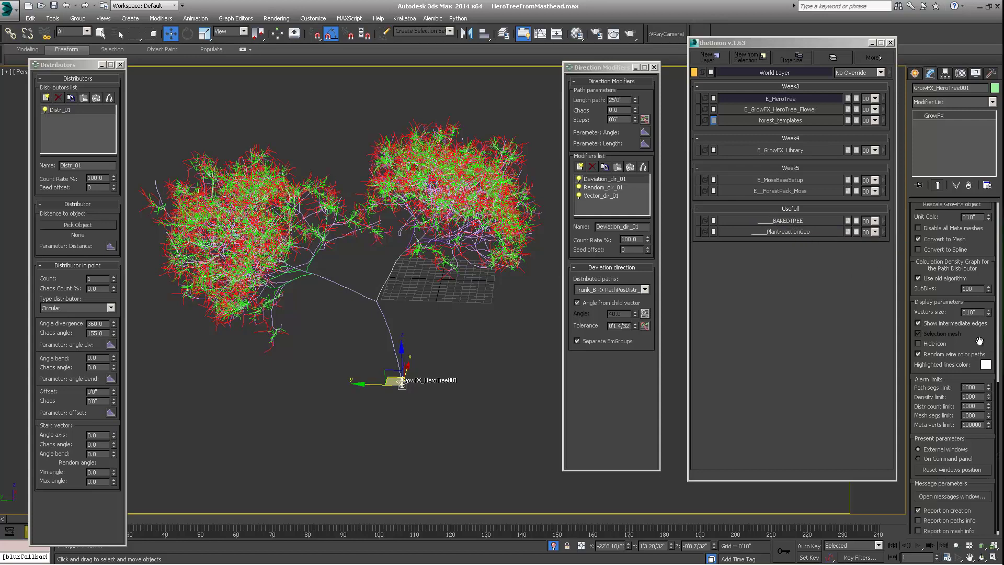
scroll(967, 335, up, 5)
scroll(967, 332, up, 3)
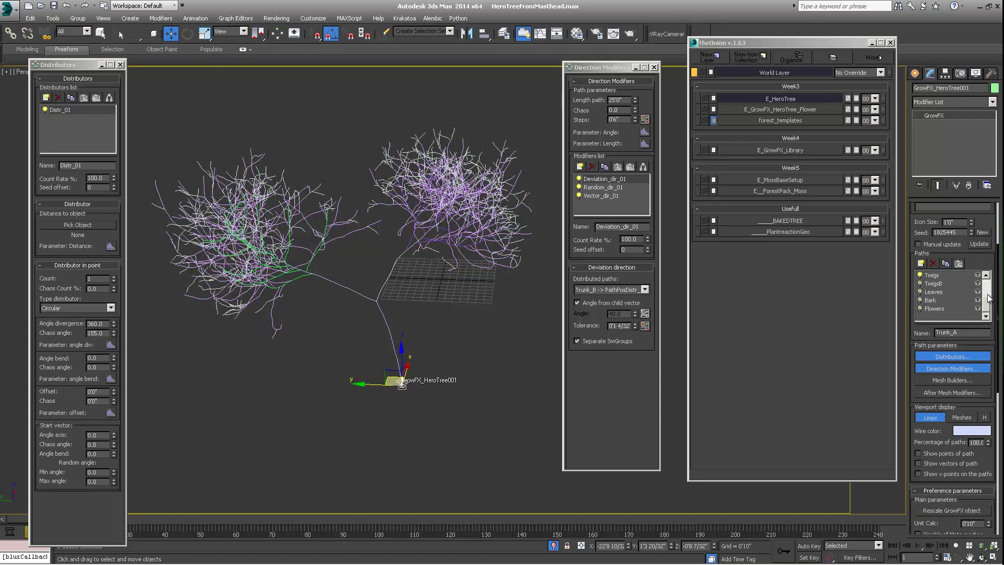
drag(987, 299, 986, 287)
click(920, 317)
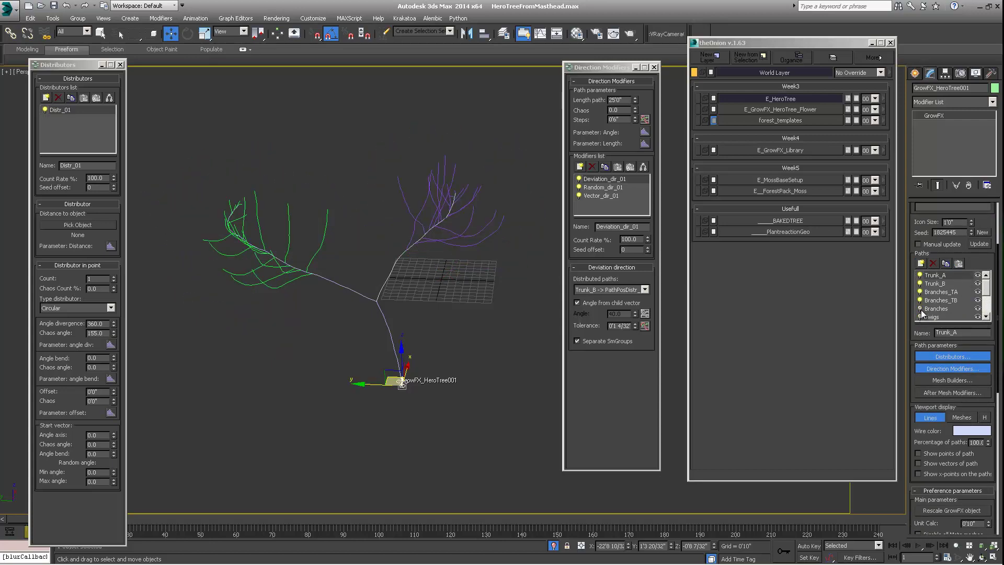
click(920, 309)
click(921, 292)
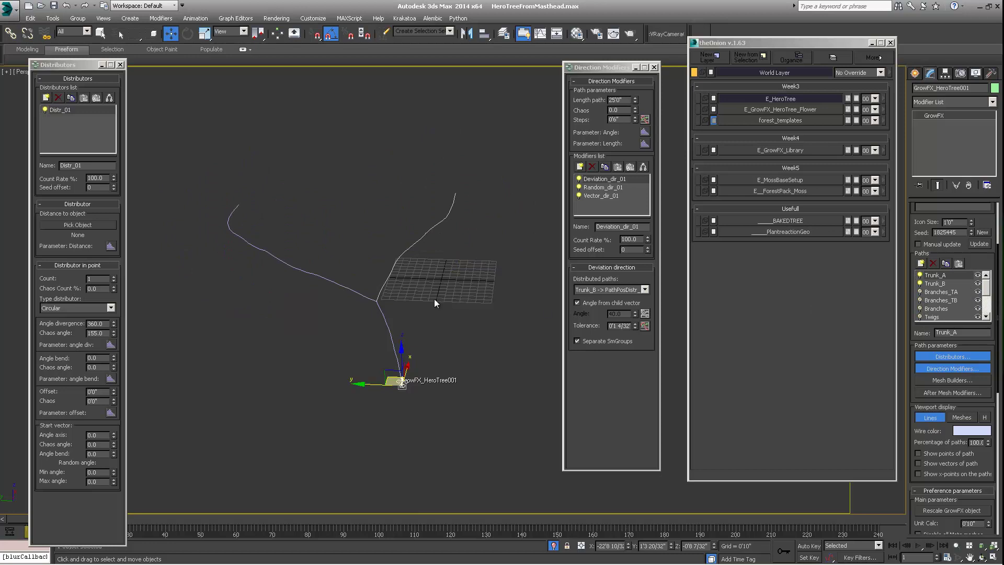
- Switch the Branches_TA path back on and examine from several angles how its branches grow along the trunk
scroll(427, 288, up, 5)
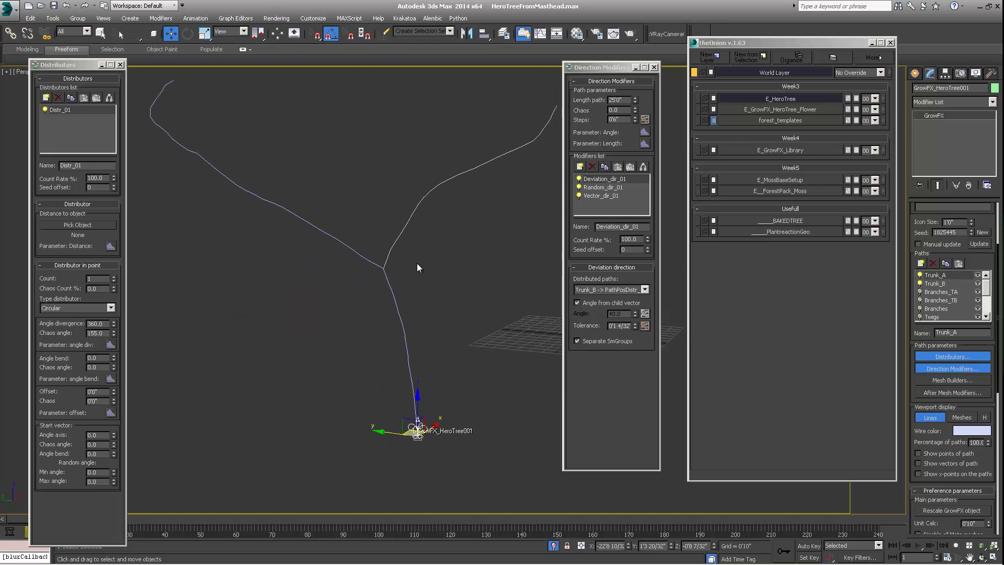
scroll(418, 267, down, 4)
alt+middle_drag(418, 278, 382, 275)
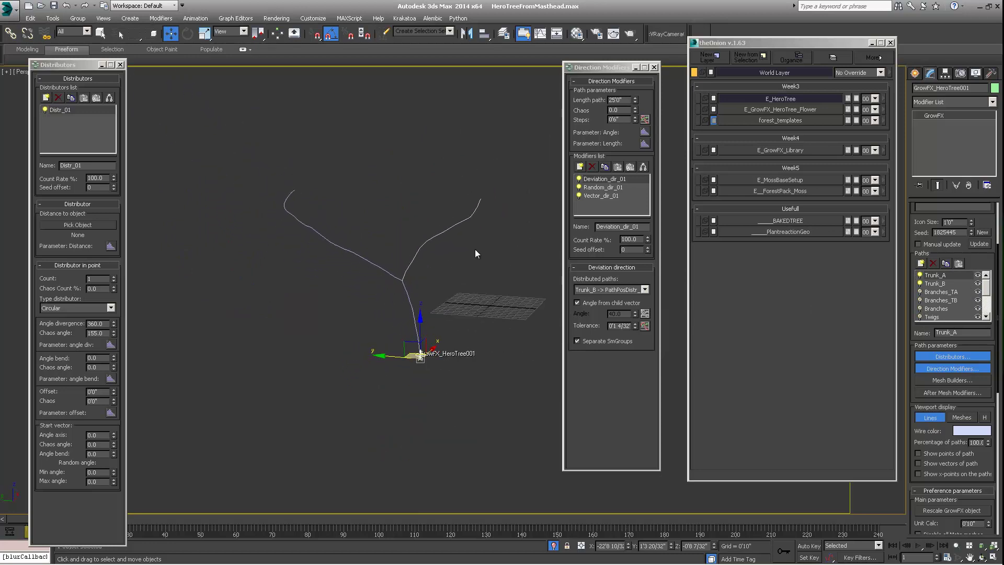
click(920, 293)
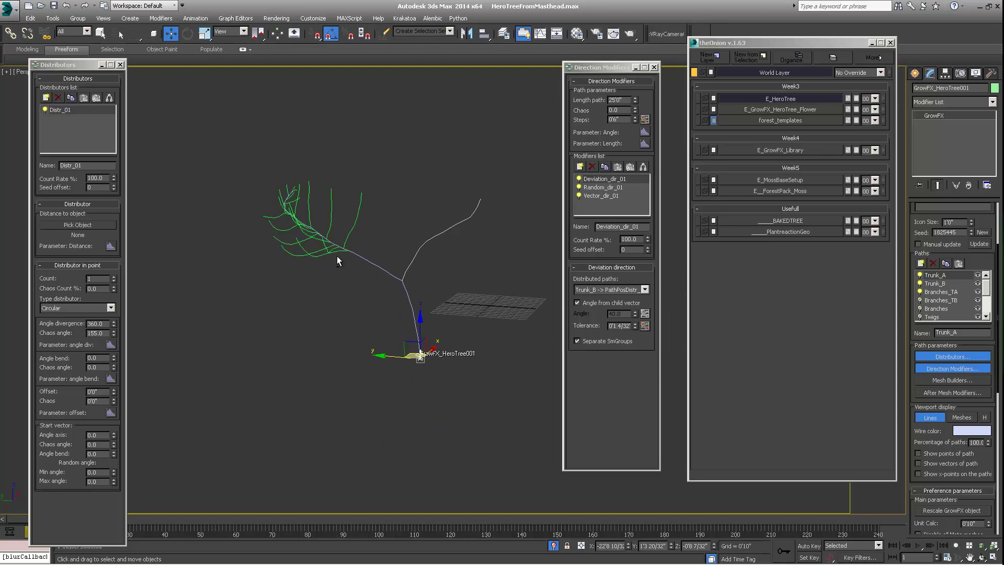
scroll(319, 252, up, 4)
alt+middle_drag(356, 233, 404, 235)
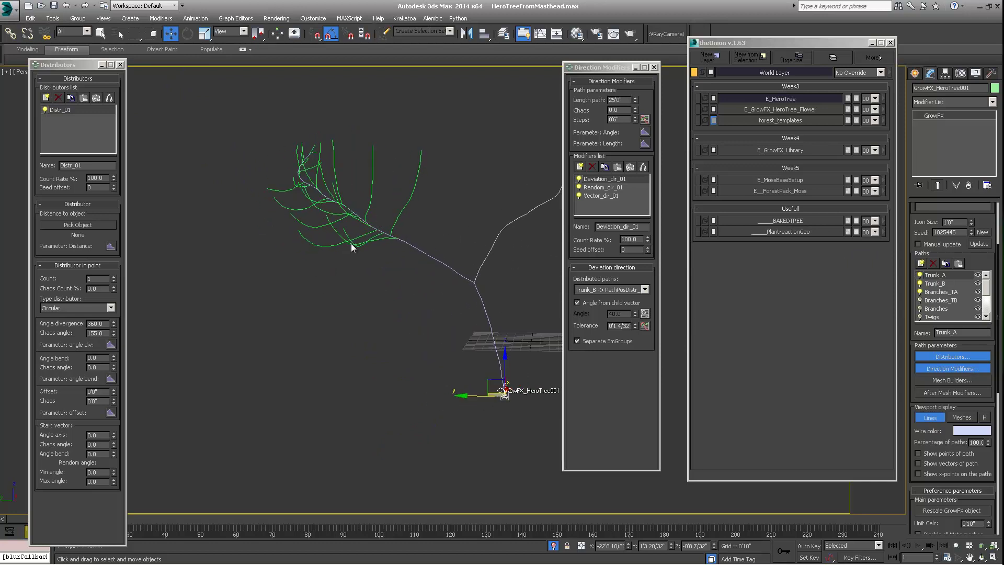
alt+middle_drag(384, 192, 365, 192)
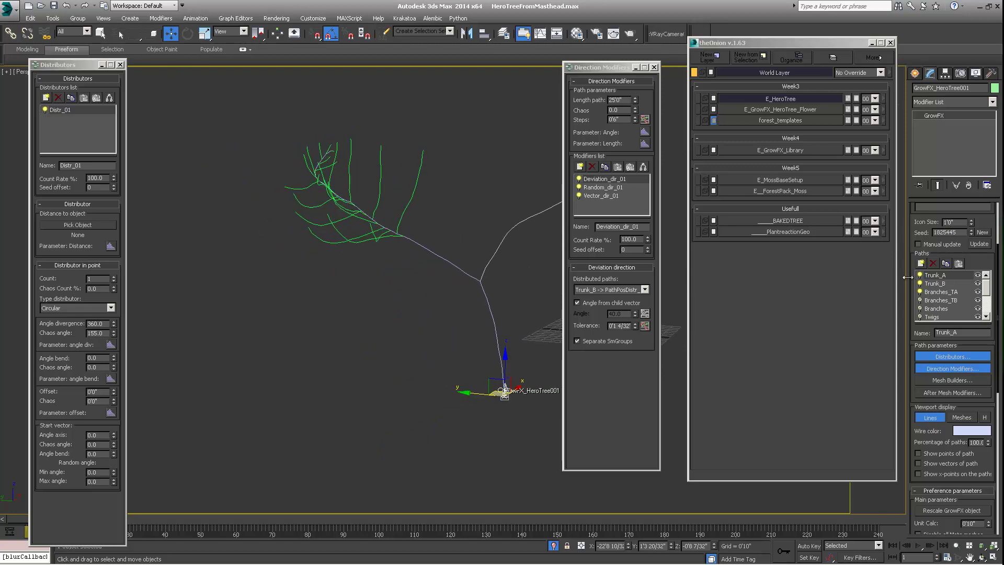
alt+middle_drag(536, 268, 389, 255)
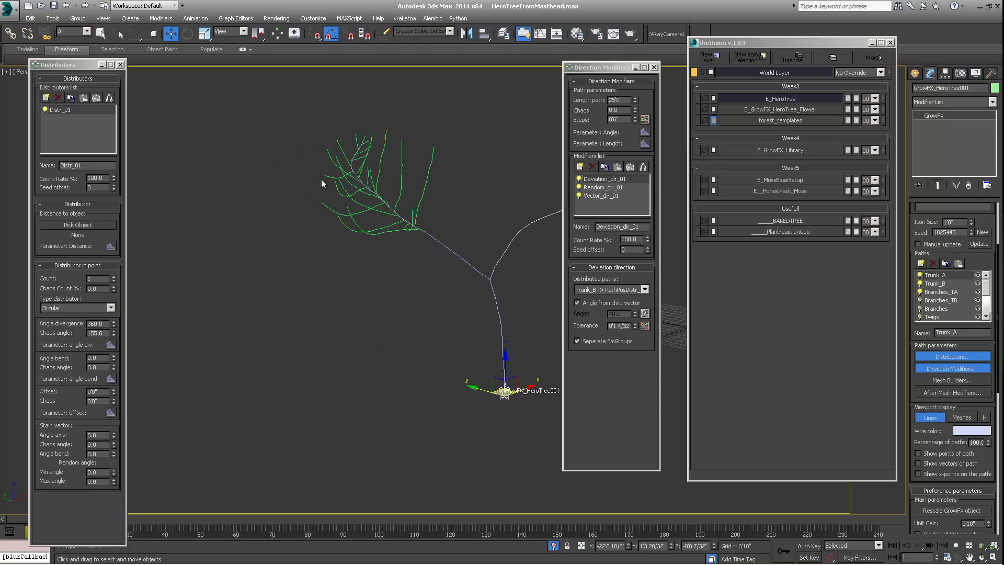
- Switch the Branches_TA path off and examine the fork of the Trunk_A and Trunk_B paths from several angles
alt+middle_drag(324, 183, 390, 245)
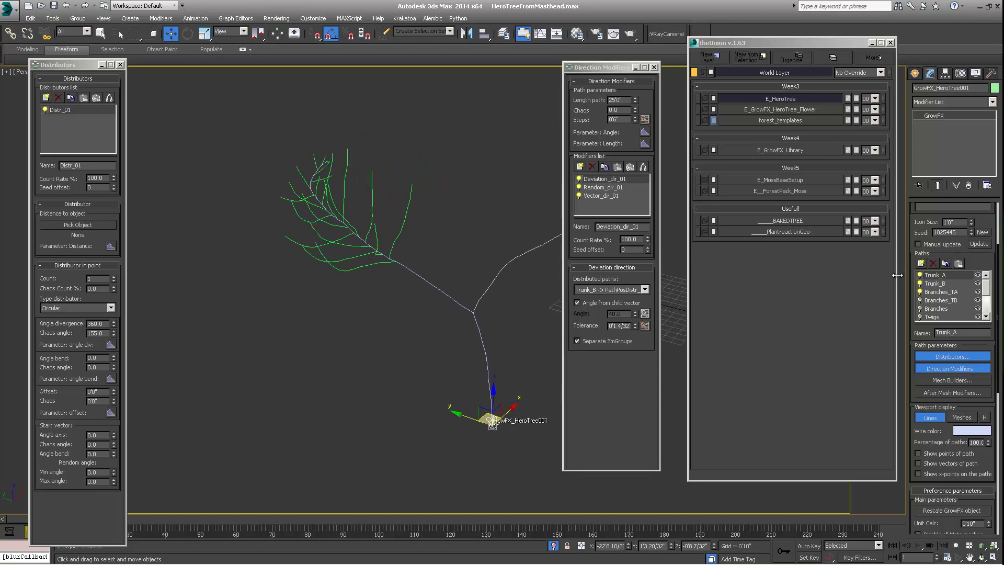
click(919, 292)
alt+middle_drag(408, 287, 364, 309)
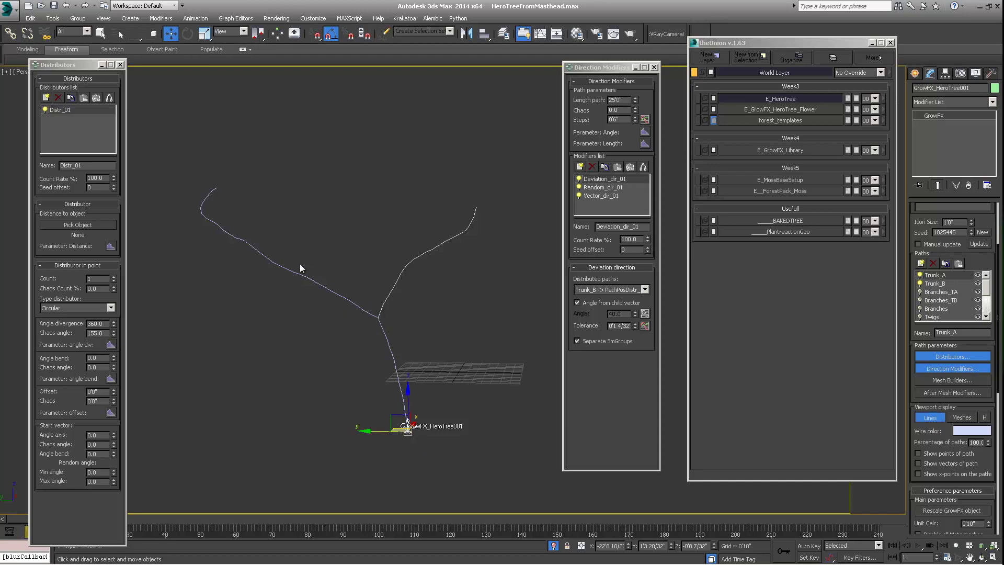
scroll(376, 304, up, 5)
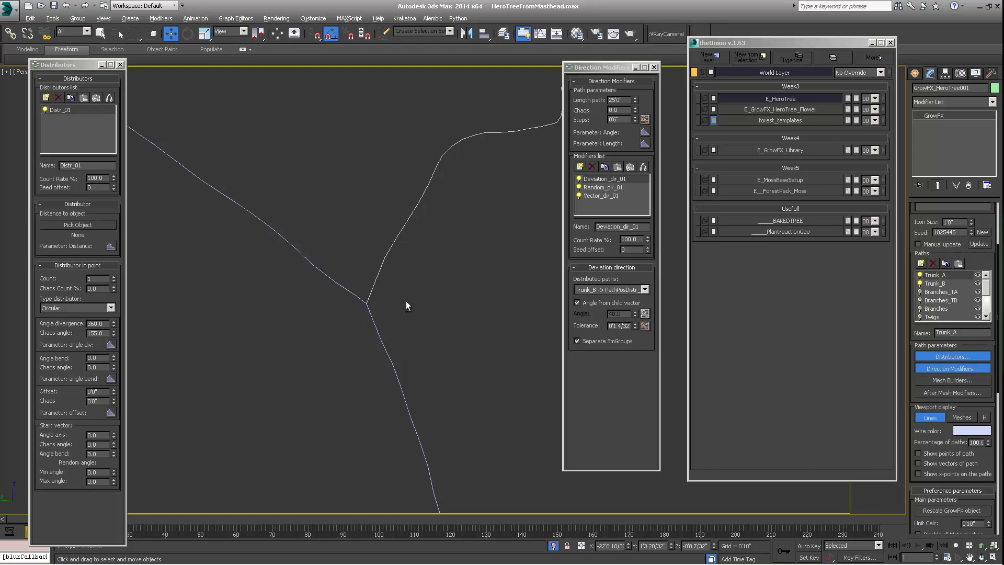
alt+middle_drag(406, 300, 457, 258)
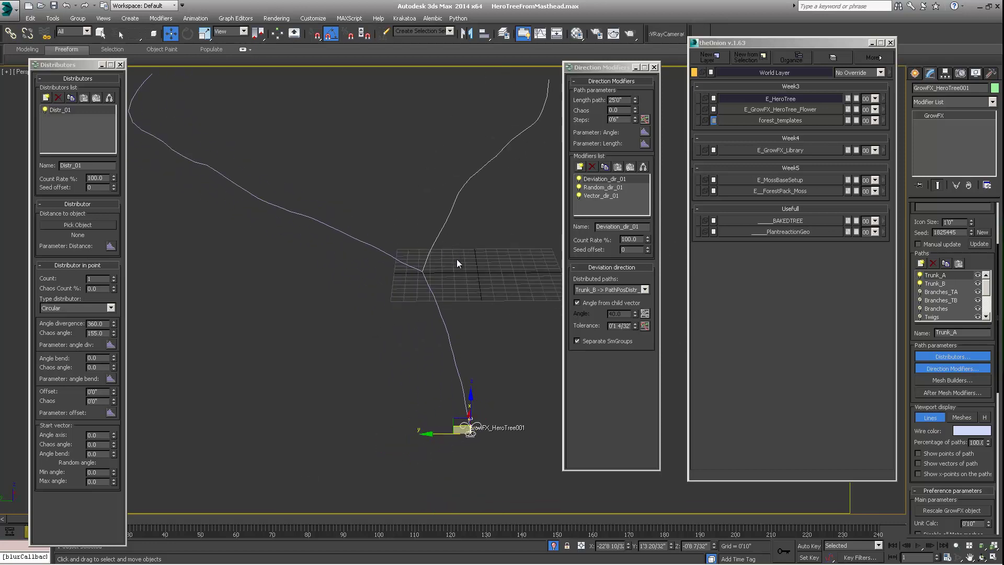
alt+middle_drag(311, 302, 458, 336)
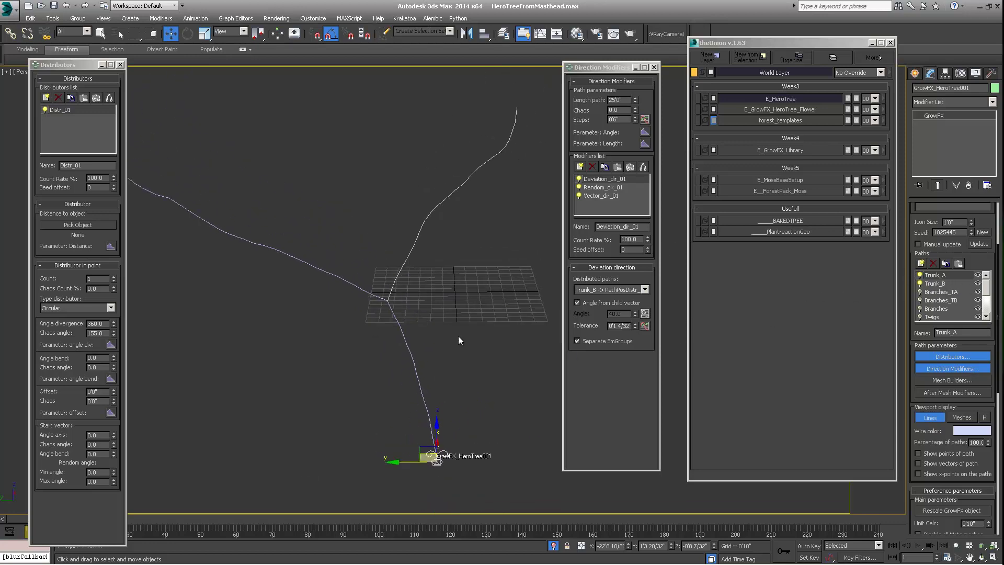
- Display the copied tree's trunk paths as meshes instead of lines, cancel the running meta mesh calculation, and examine the trunk surface
drag(991, 350, 975, 181)
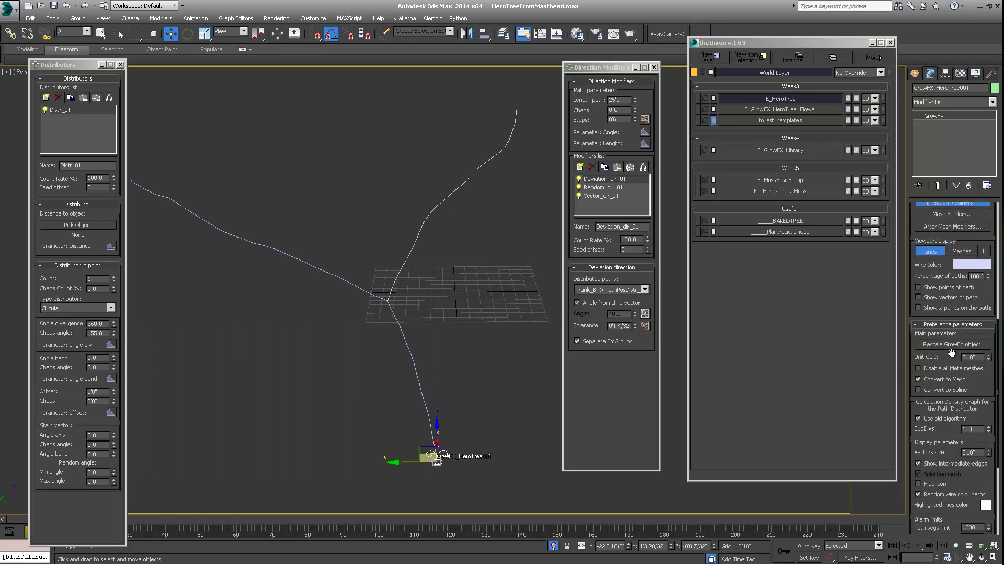
scroll(953, 359, down, 3)
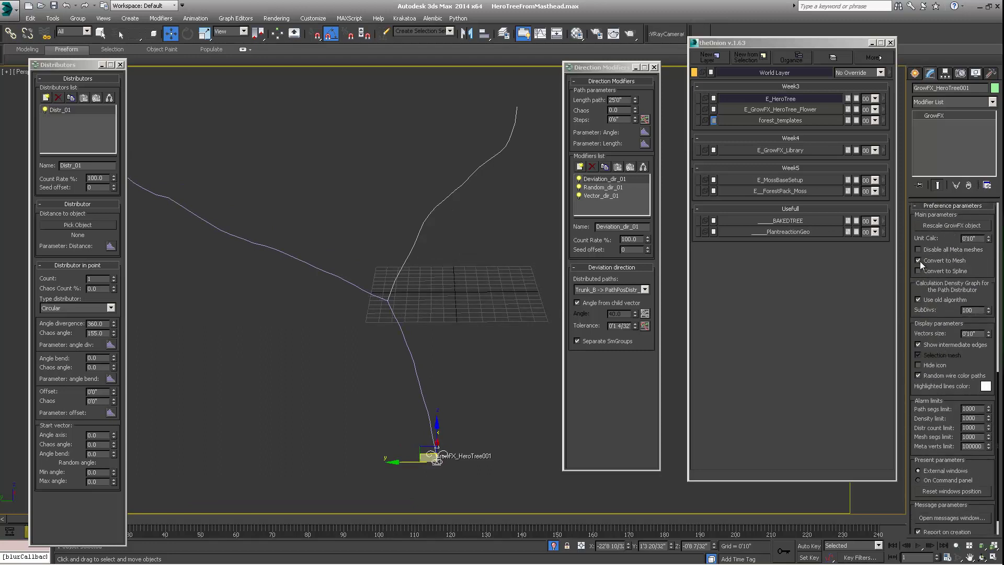
scroll(976, 258, up, 7)
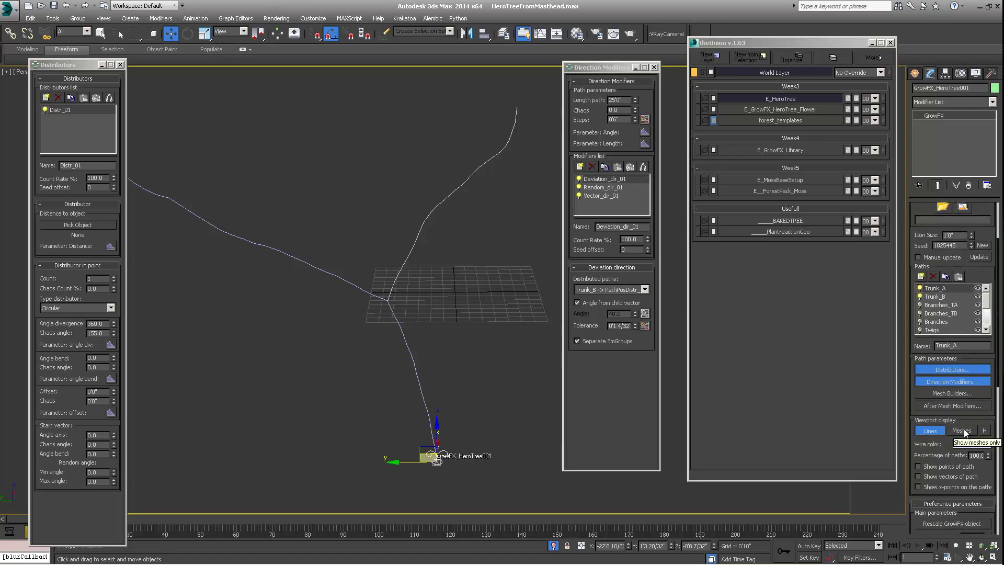
click(962, 431)
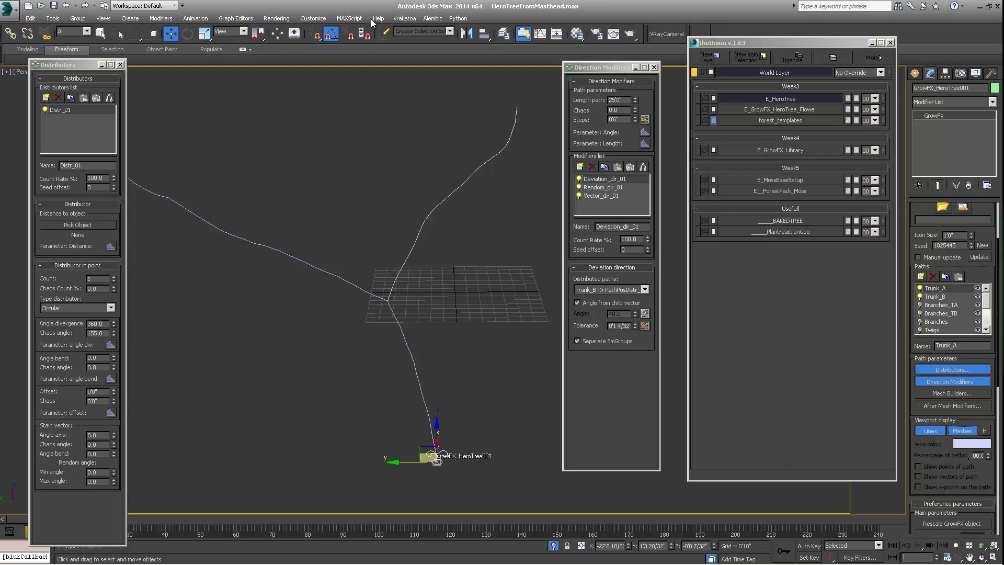
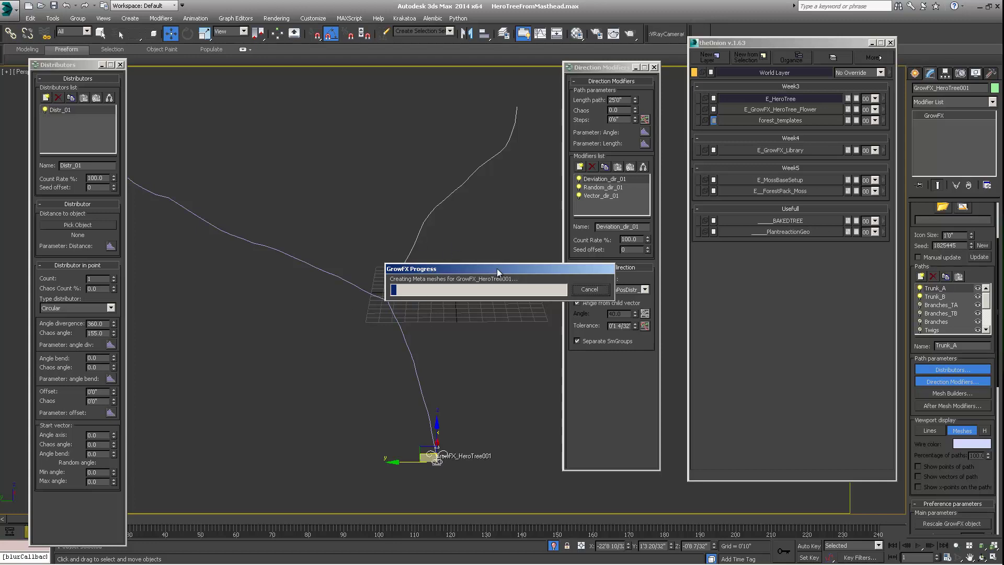
click(590, 290)
scroll(395, 280, up, 5)
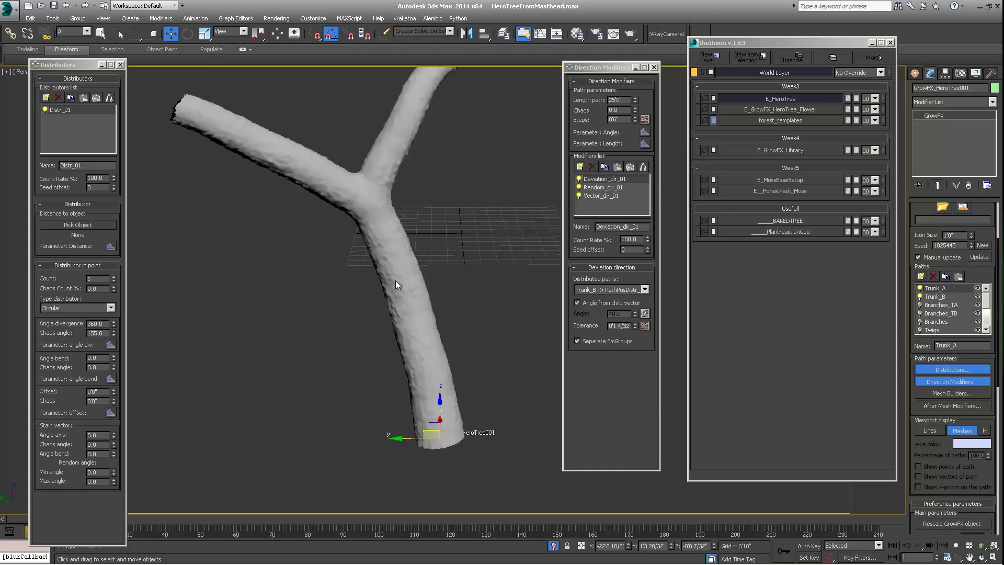
scroll(395, 281, up, 3)
alt+middle_drag(412, 266, 385, 316)
scroll(369, 298, down, 5)
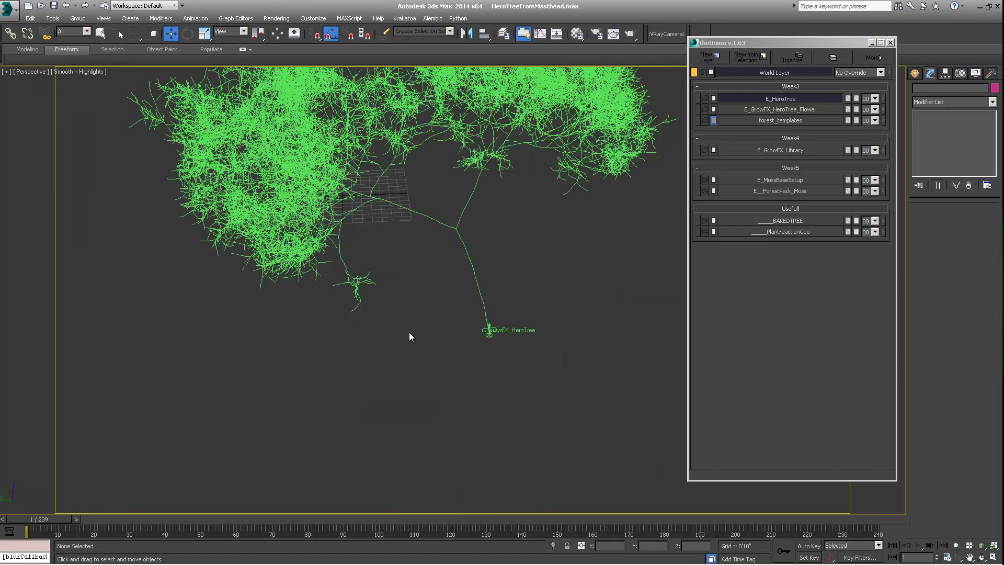
- Show the BAKEDTREE layer in place of E_HeroTree, and inspect the baked trunk mesh HeroTree_TrunkBake up close and as a whole
middle_drag(535, 291, 637, 250)
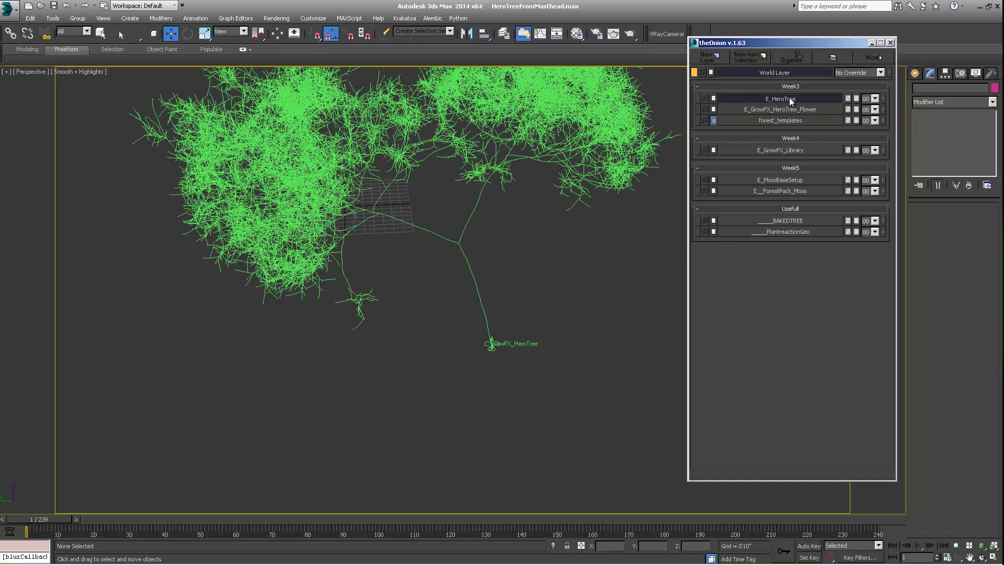
click(774, 100)
click(793, 221)
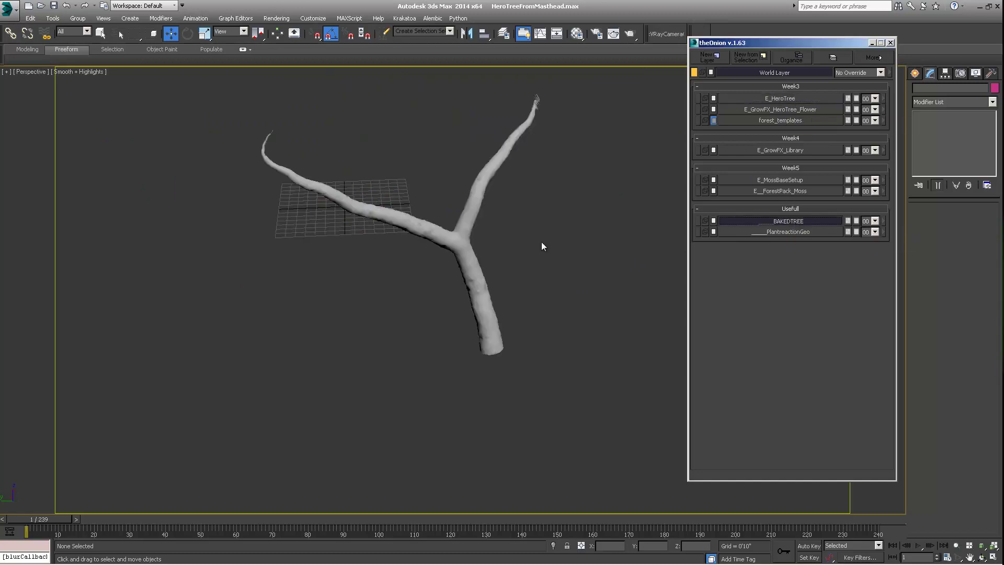
middle_drag(541, 242, 407, 353)
scroll(406, 282, up, 6)
click(368, 287)
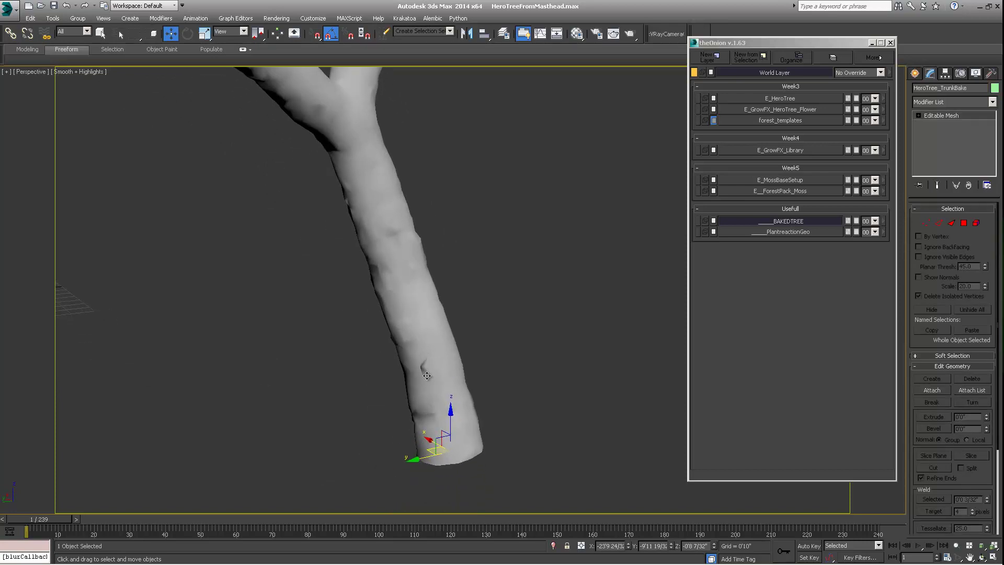
alt+middle_drag(407, 298, 407, 331)
scroll(373, 255, down, 7)
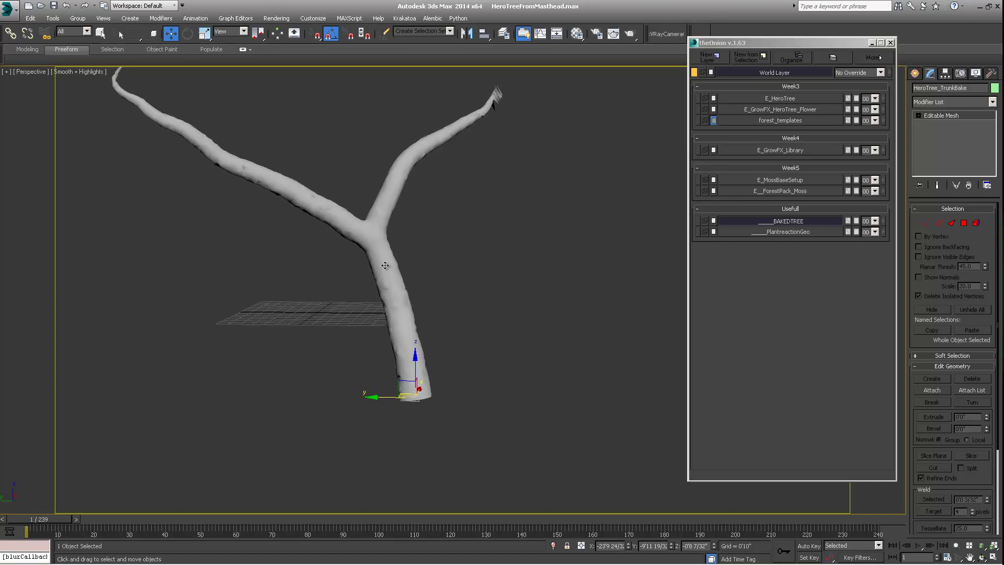
alt+middle_drag(426, 287, 372, 266)
alt+middle_drag(482, 151, 418, 310)
scroll(418, 310, up, 3)
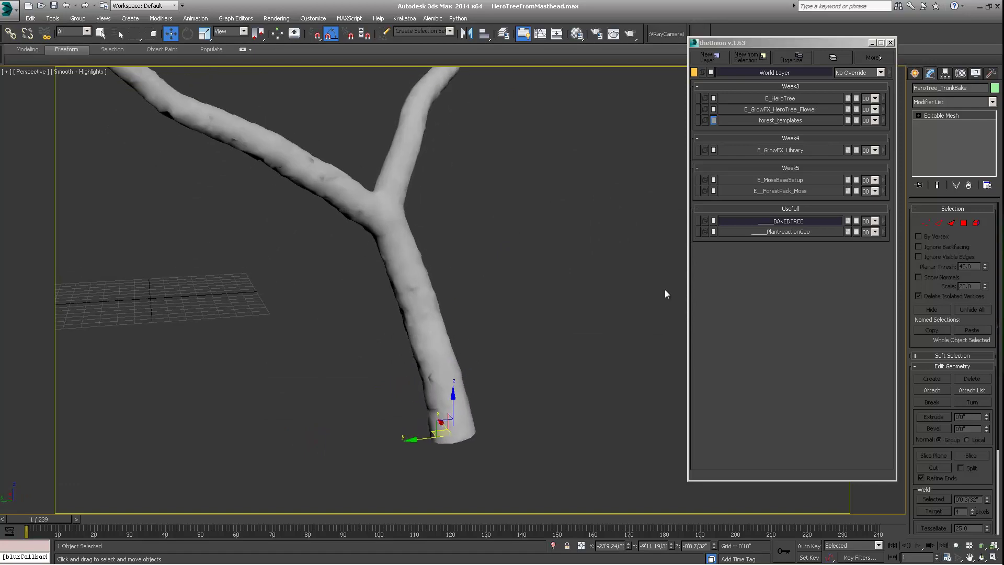
- Bring the E_HeroTree layer back in place of BAKEDTREE and select the Trunk_A path of GrowFX_HeroTree
click(794, 218)
click(810, 98)
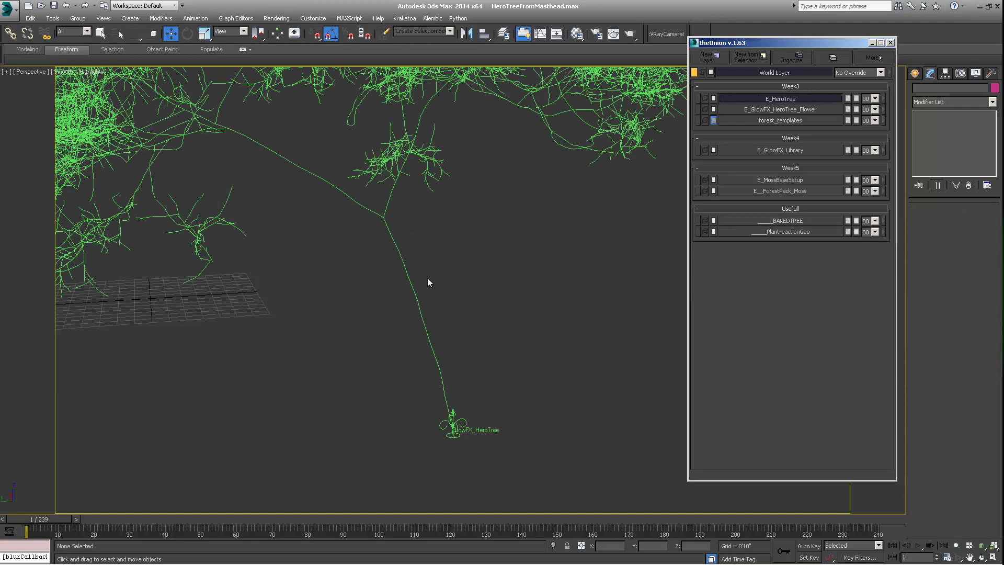
click(453, 422)
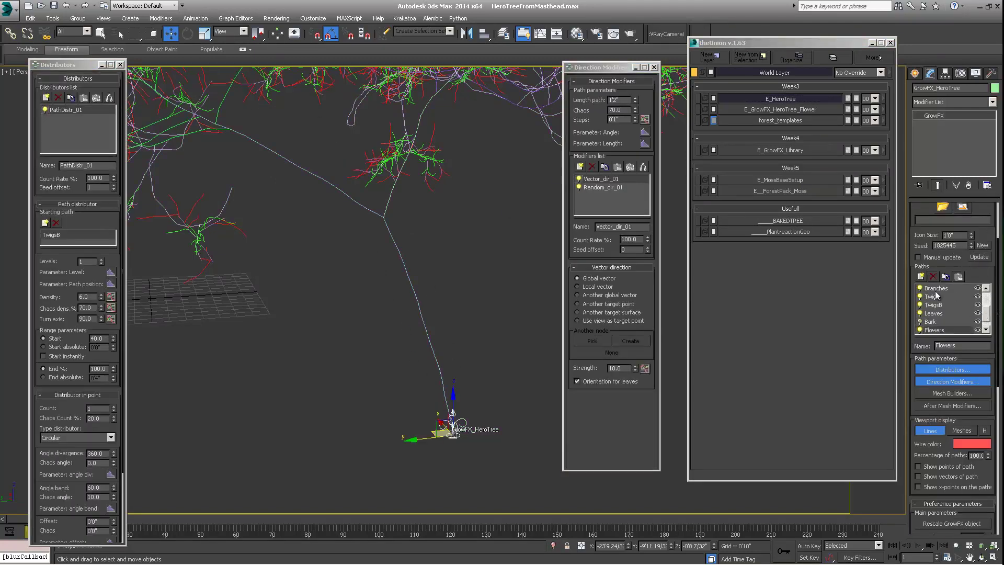
drag(987, 312, 985, 290)
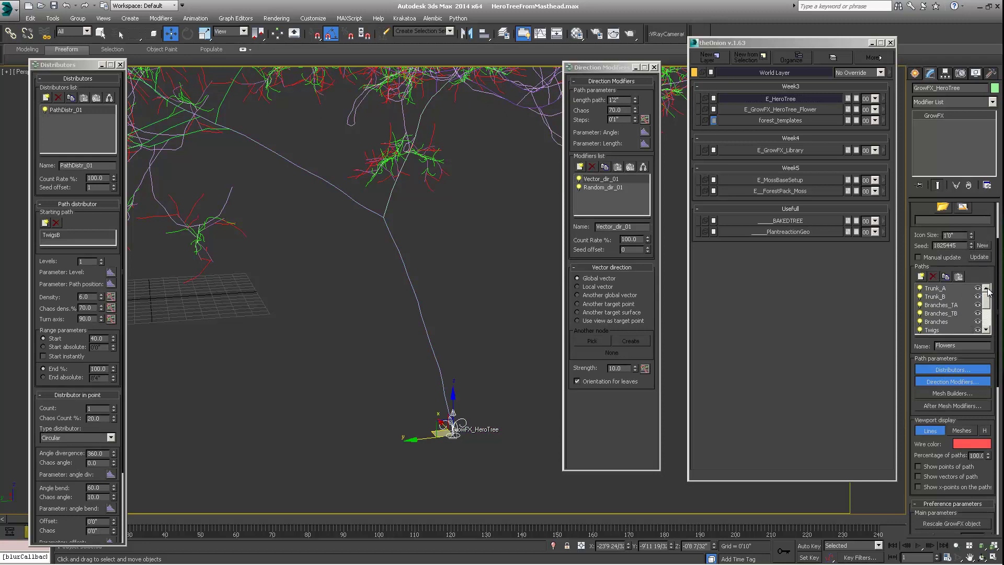
click(953, 289)
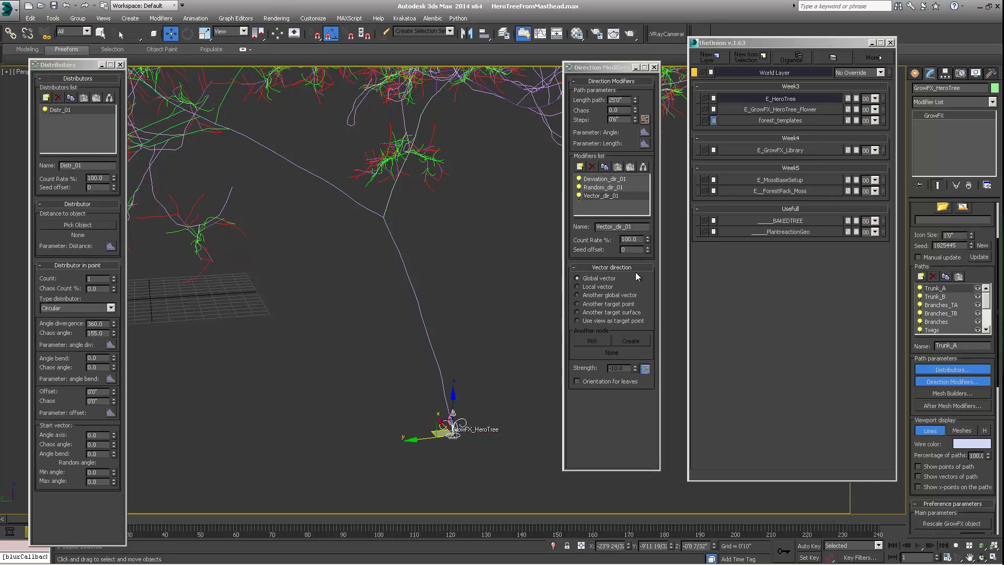
- Open the Mesh Builders of Trunk_A and review the Meta_mesh_01 radius, meta, material ID and surface displace settings
click(965, 396)
drag(814, 79, 477, 86)
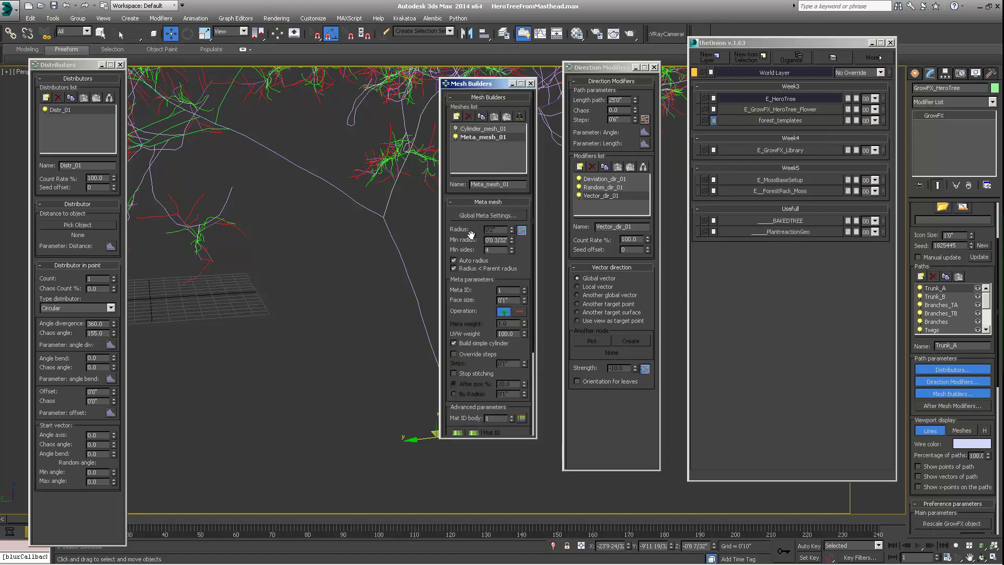
scroll(493, 398, down, 5)
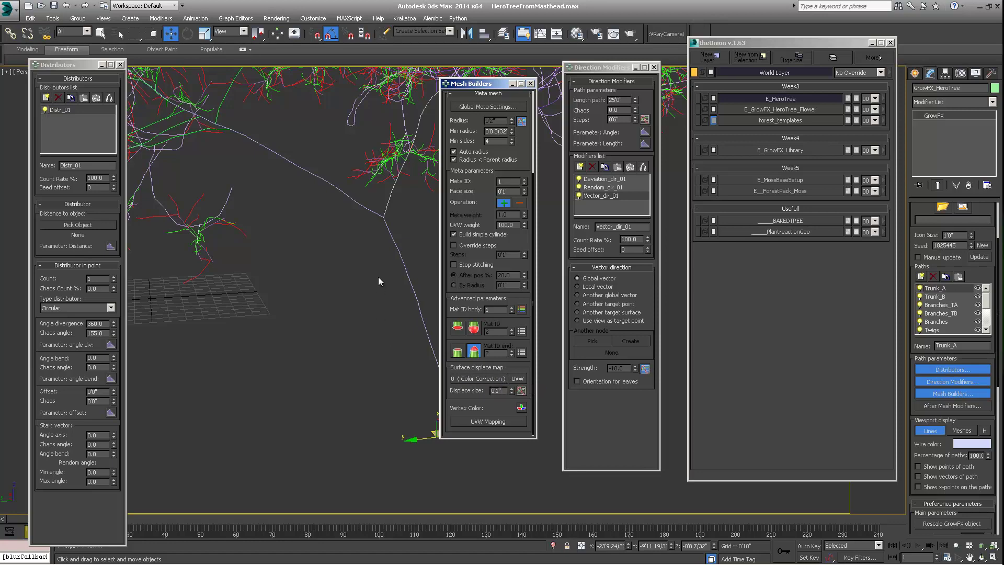
alt+middle_drag(378, 282, 411, 299)
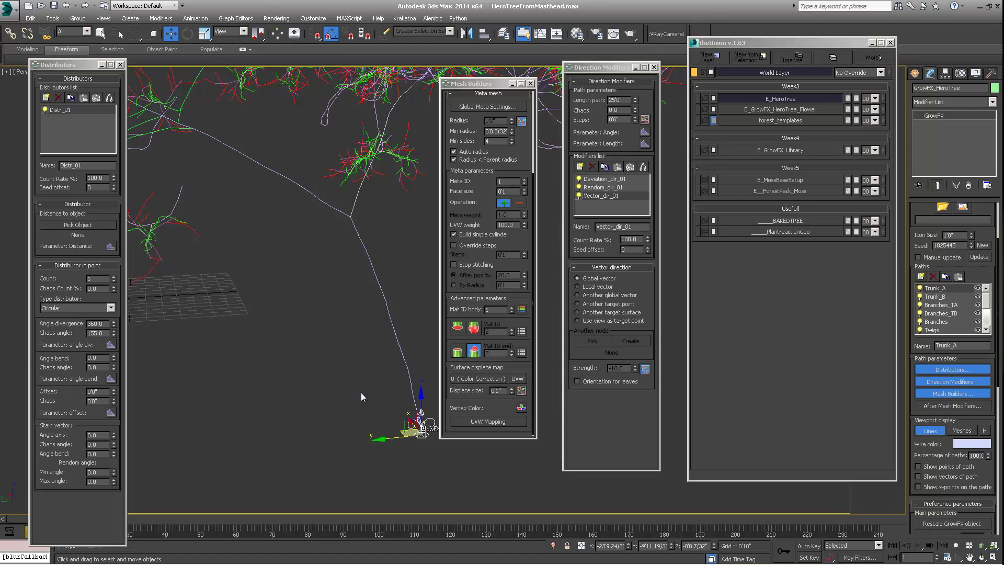
middle_drag(404, 427, 210, 423)
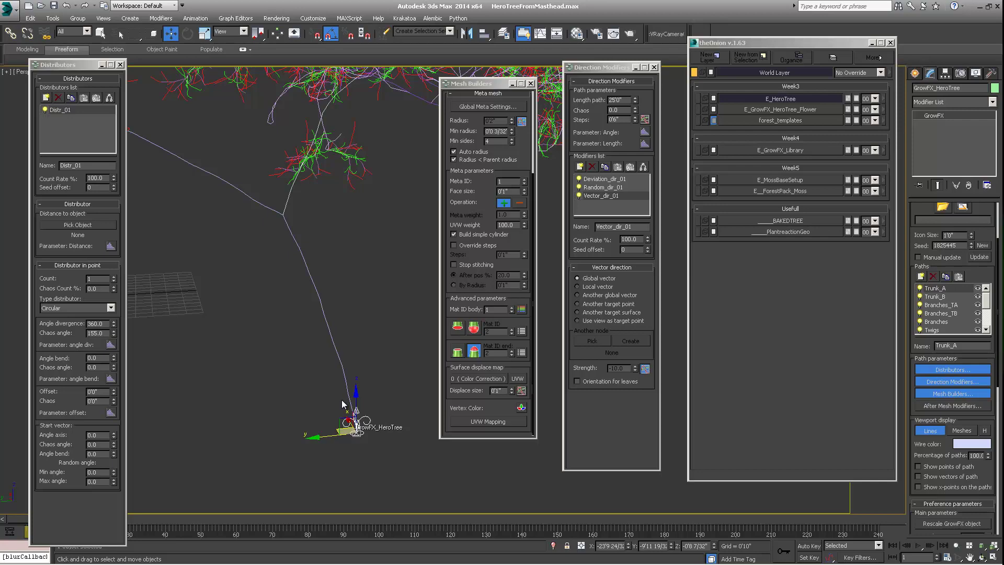
- Expand the UVW Mapping settings of Meta_mesh_01 and review its absolute width and length tiling
click(488, 421)
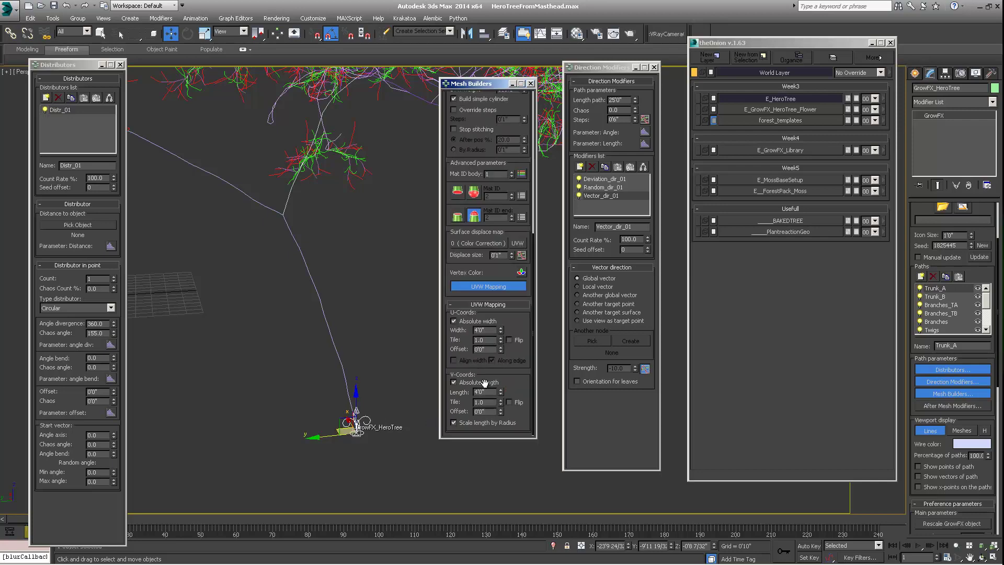
click(479, 349)
key(Tab)
drag(511, 313, 420, 340)
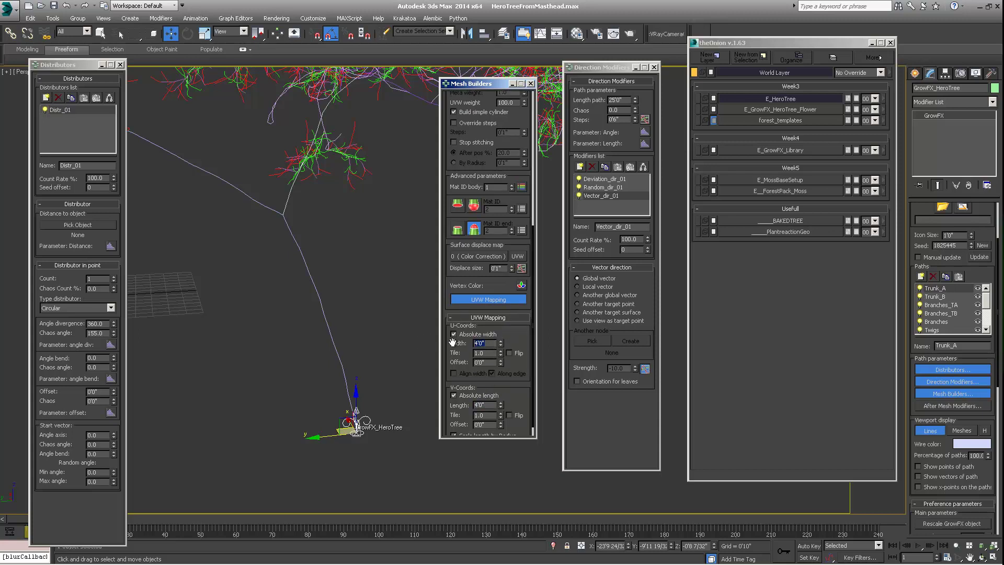
drag(515, 335, 514, 346)
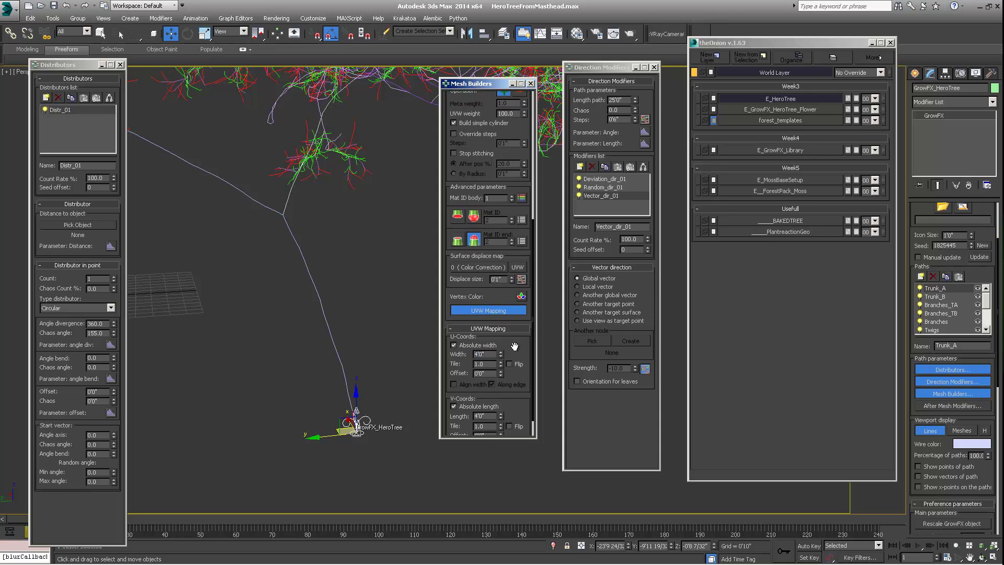
drag(500, 279, 477, 281)
- Open the Material Editor and arrange the floating windows so its sample slots and the Mesh Builders' surface displace map are both accessible
drag(486, 83, 506, 92)
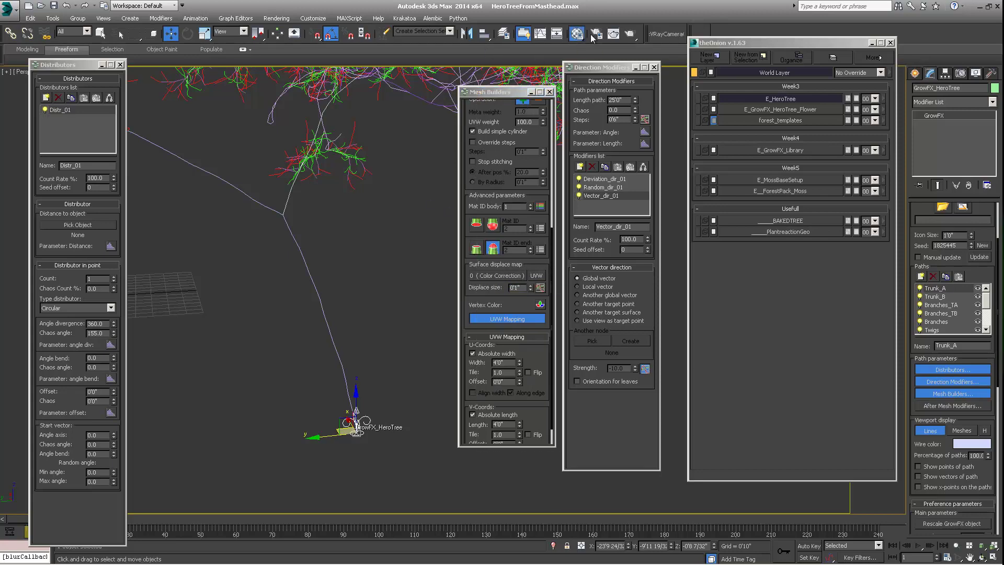
key(m)
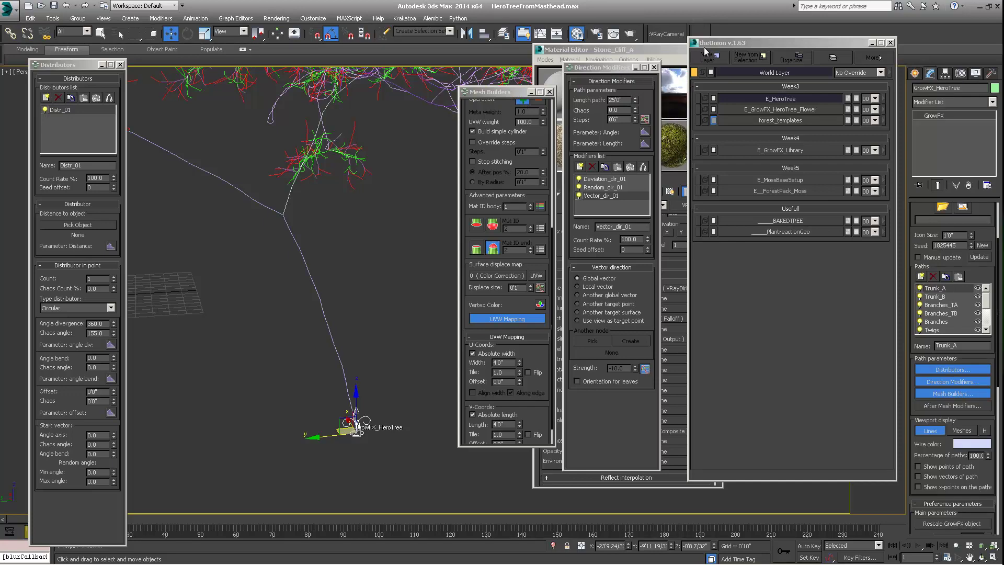
drag(697, 47, 756, 45)
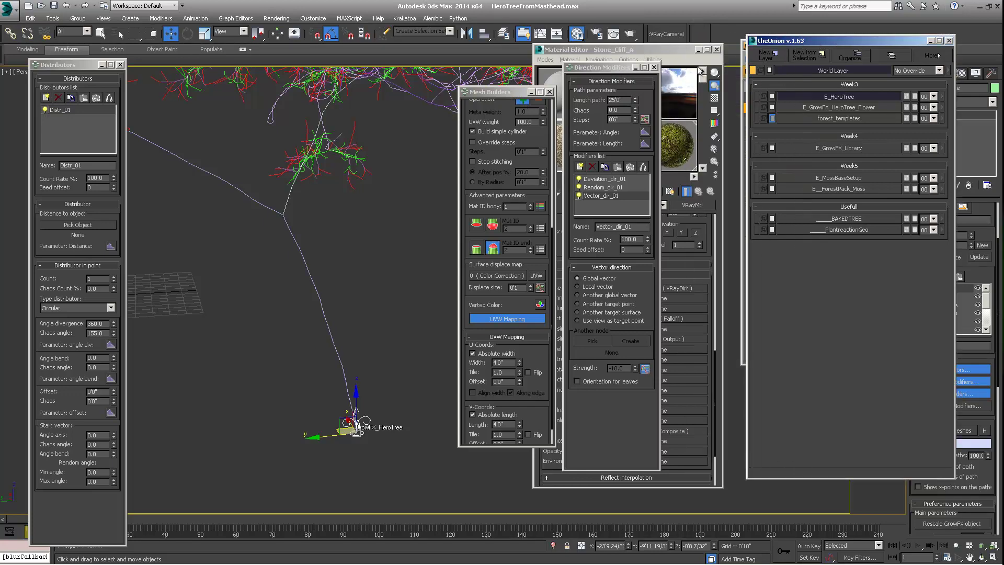
click(685, 50)
click(485, 99)
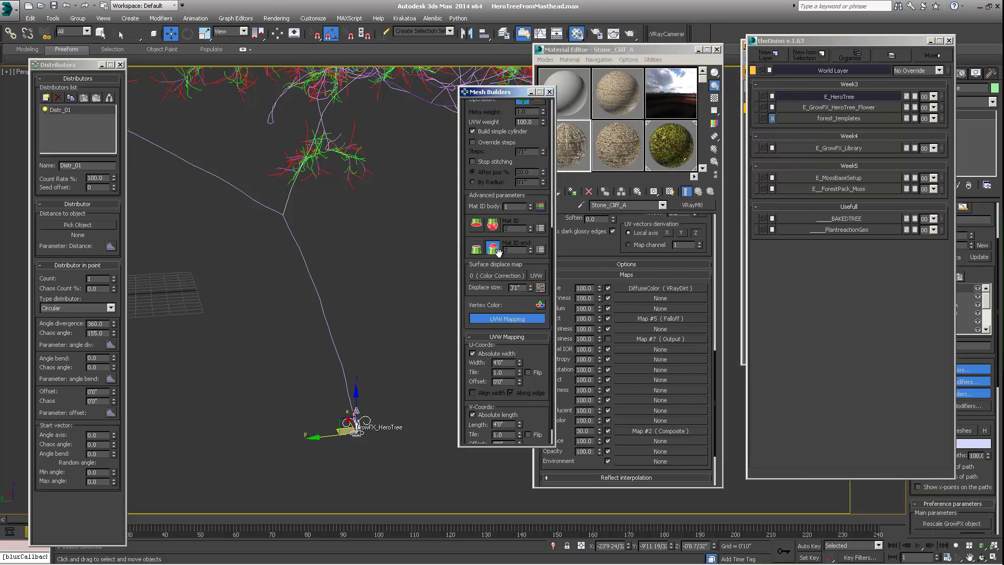
- Load the trunk's Color Correction surface displace map into the second material sample slot and open its VRayHDRI source map
drag(601, 149, 619, 103)
click(603, 311)
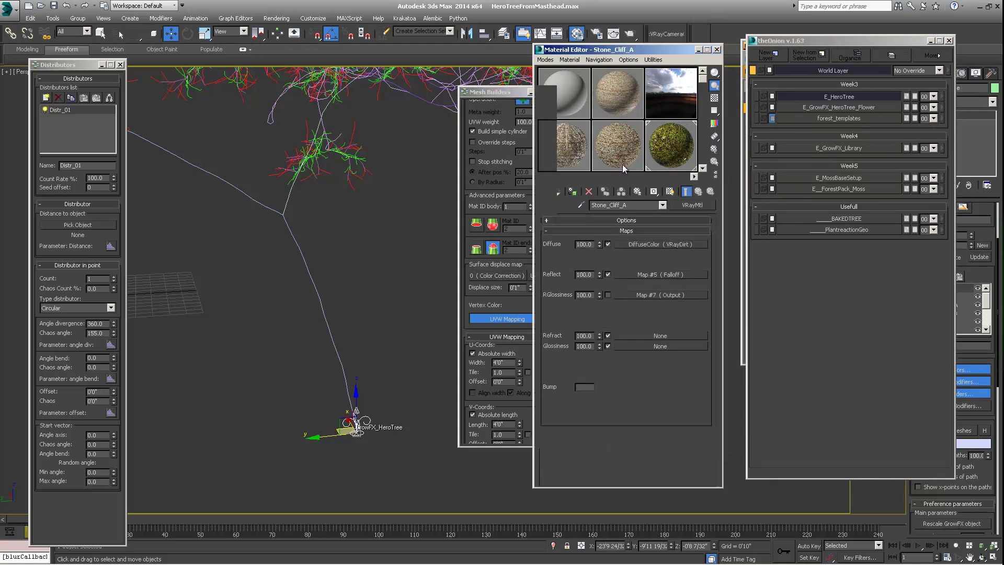
click(626, 101)
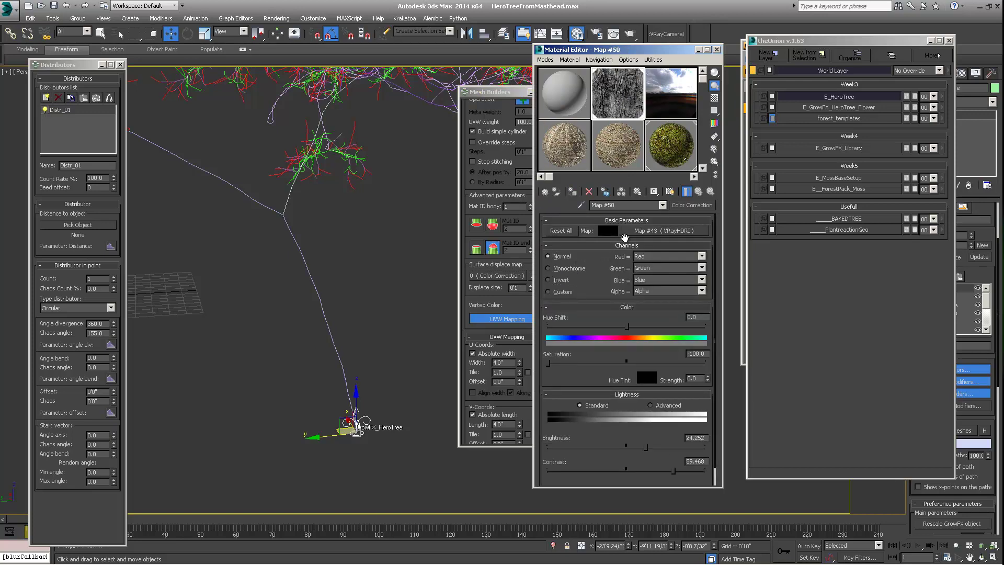
click(655, 230)
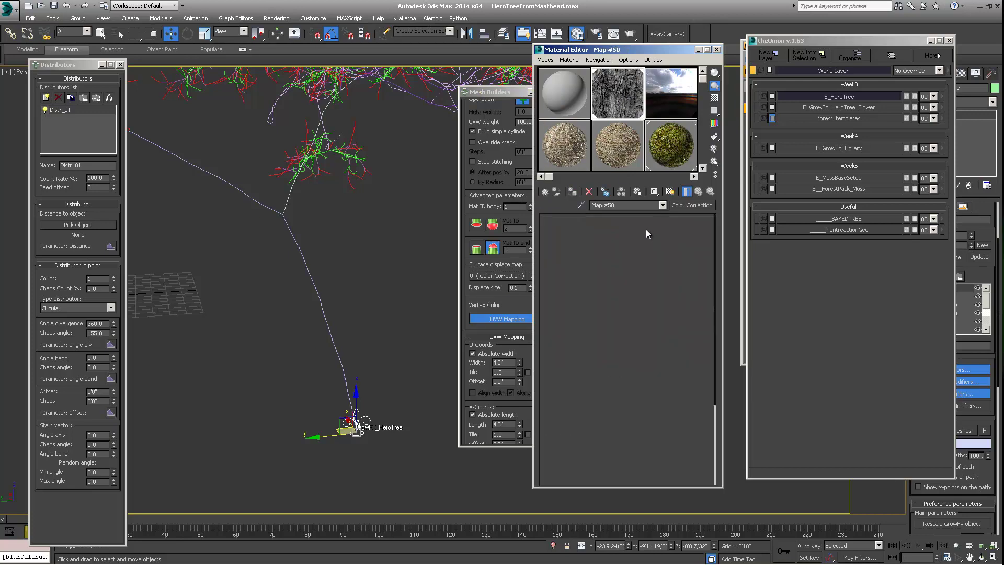
- Review the VRayHDRI map's mapping, processing, color space and coordinates settings
scroll(685, 254, down, 5)
scroll(683, 314, up, 2)
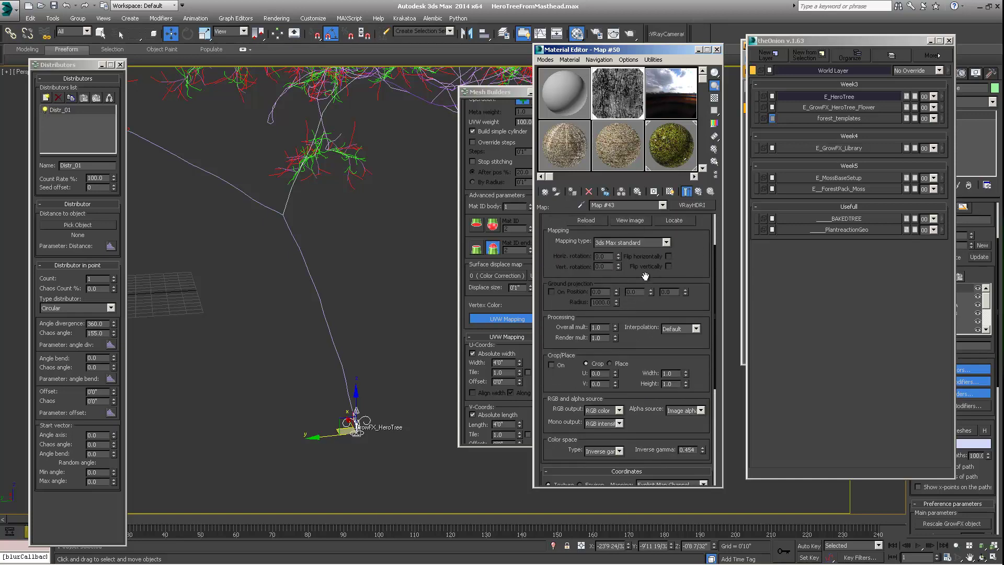
scroll(646, 277, down, 5)
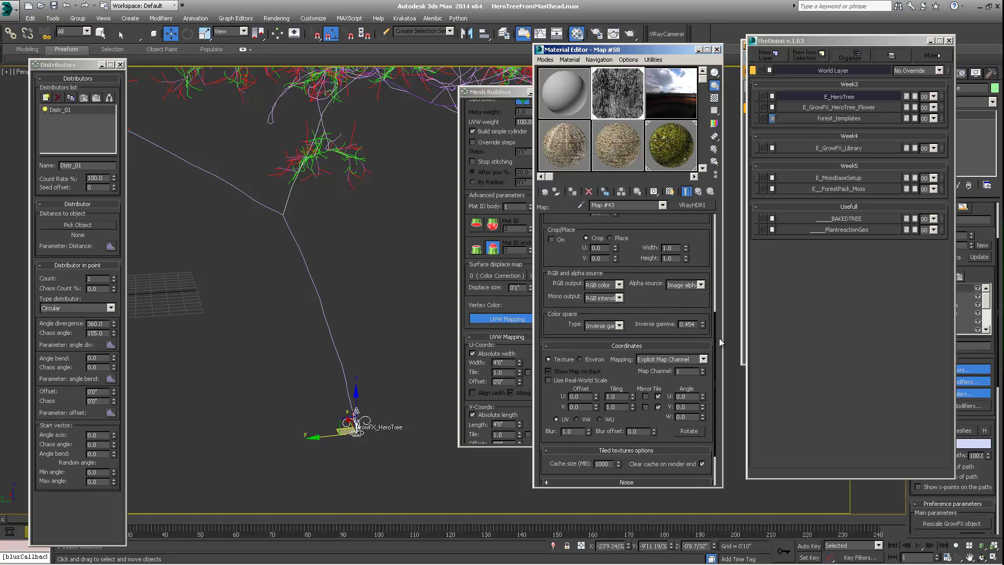
drag(630, 226, 646, 323)
- Return to the parent Color Correction map to view its saturation, brightness and contrast, then close the Material Editor
click(699, 192)
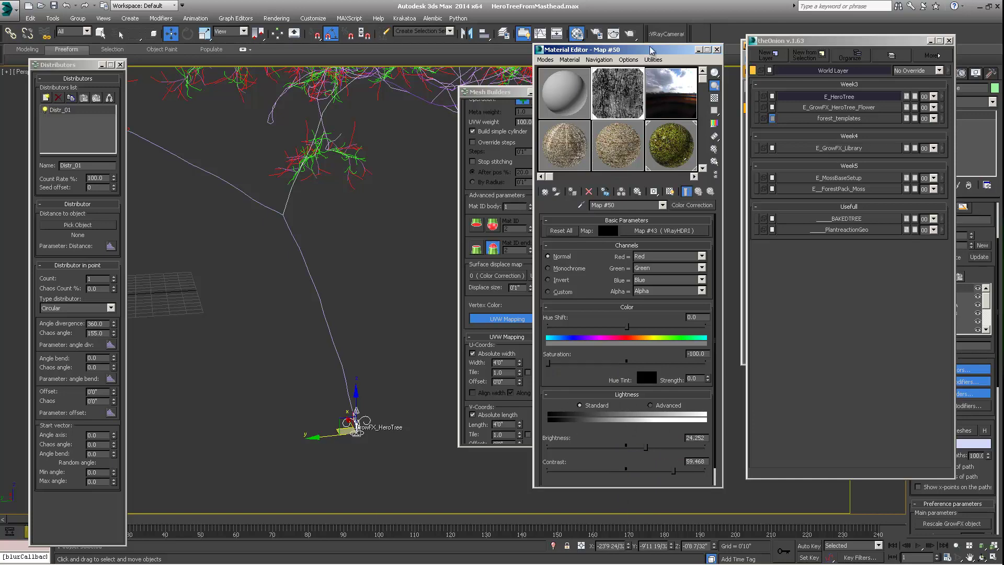
drag(654, 50, 675, 52)
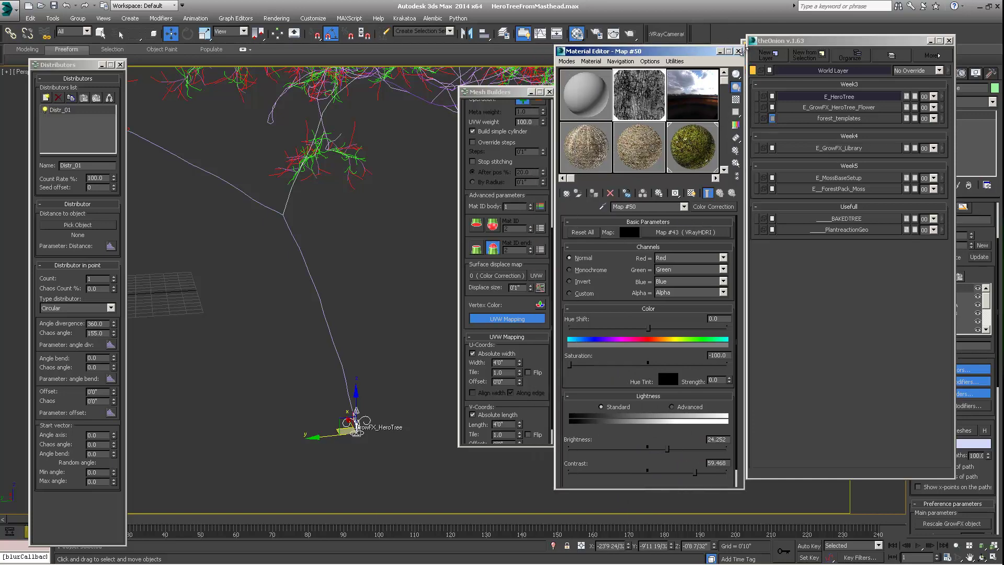
click(738, 51)
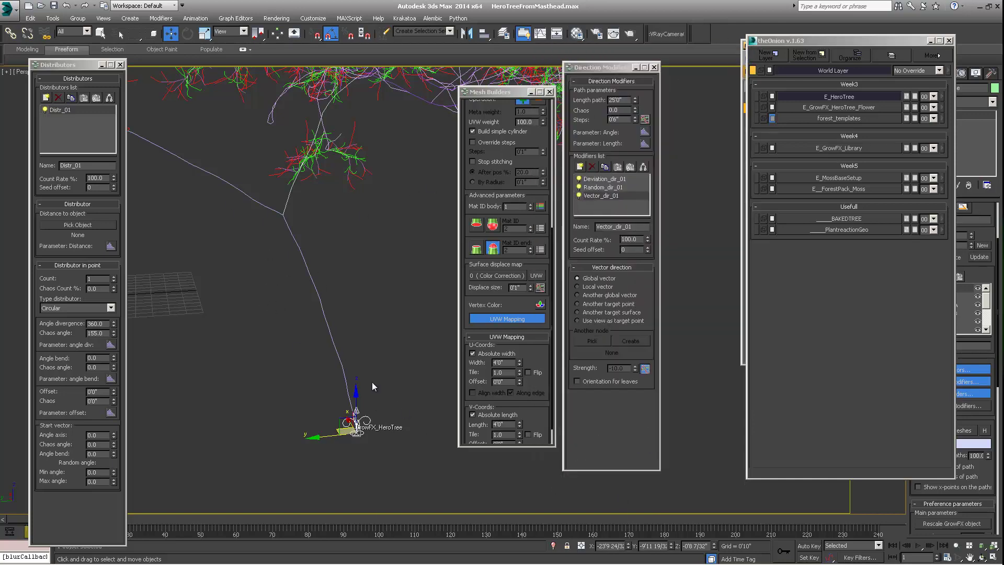
- Show the BAKEDTREE layer and hide the E_HeroTree layer to display only the baked trunk
mouse_move(369, 333)
middle_down()
mouse_move(375, 318)
mouse_move(347, 313)
mouse_move(352, 336)
middle_up()
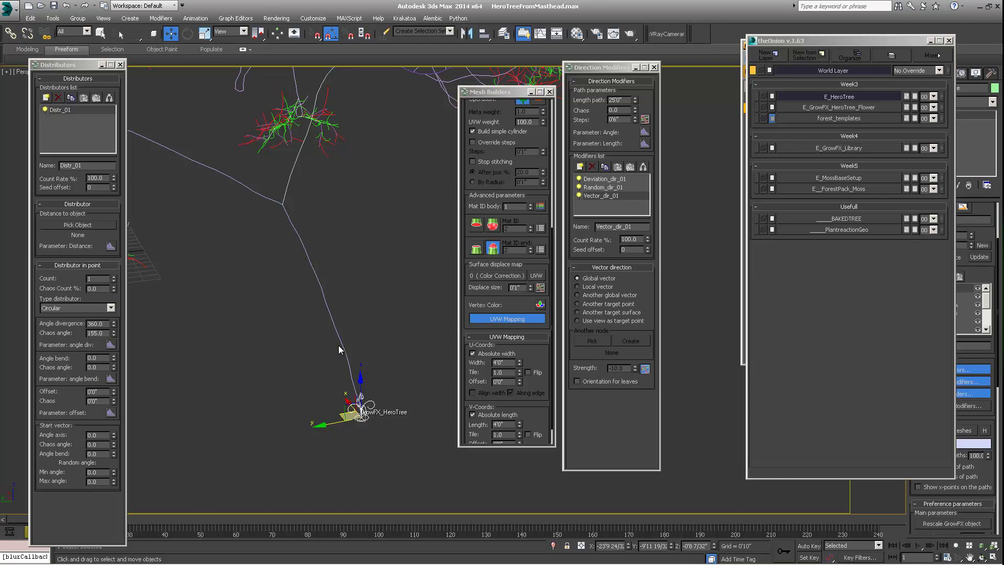
mouse_move(362, 339)
middle_down()
mouse_move(377, 357)
mouse_move(353, 340)
middle_up()
scroll(361, 351, down, 1)
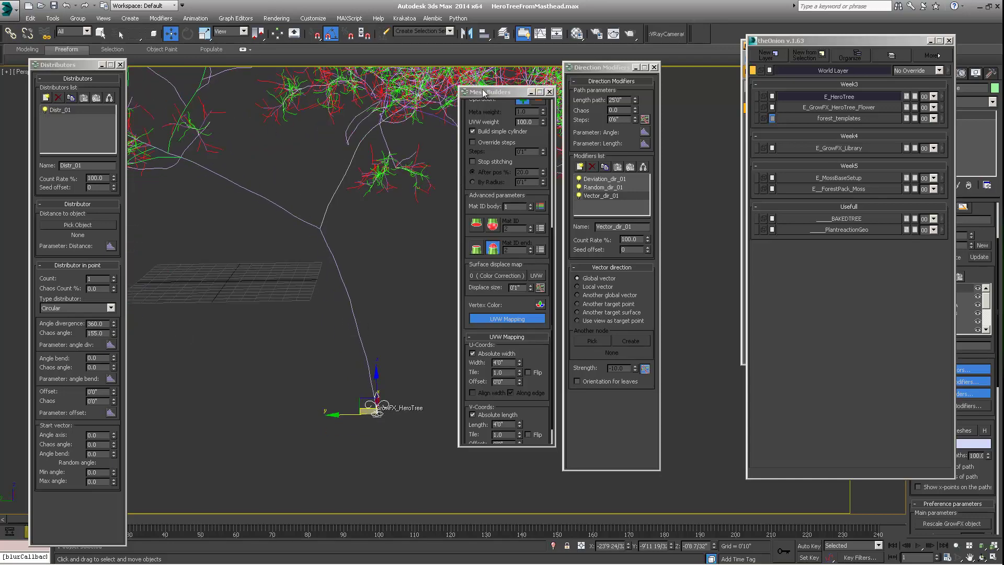
drag(892, 48, 841, 52)
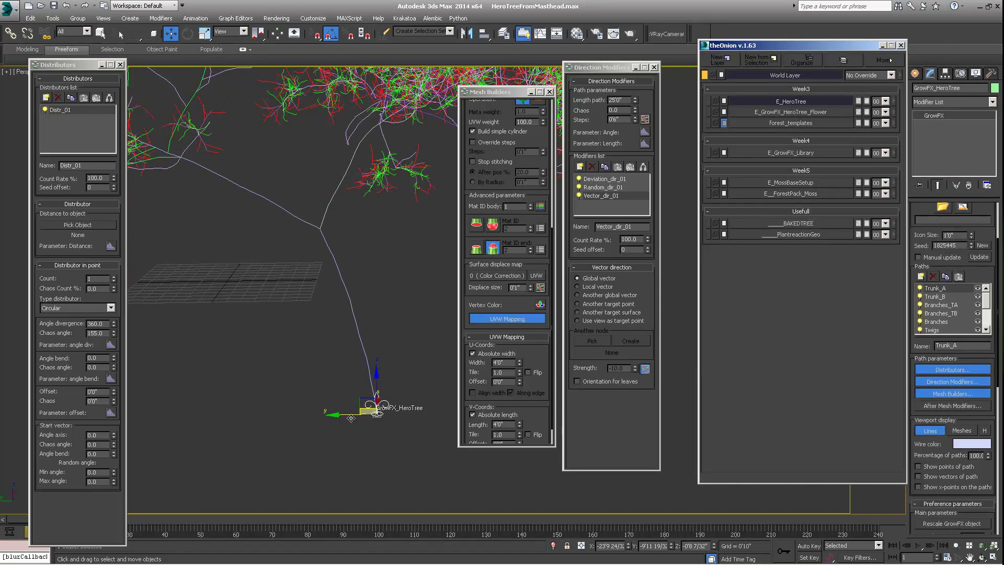
click(815, 223)
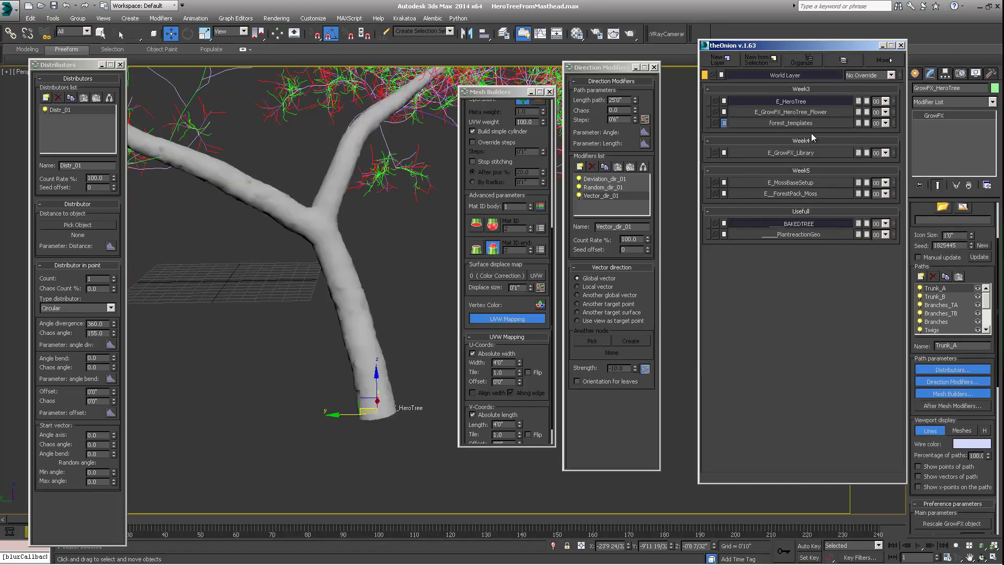
click(451, 166)
scroll(436, 259, down, 4)
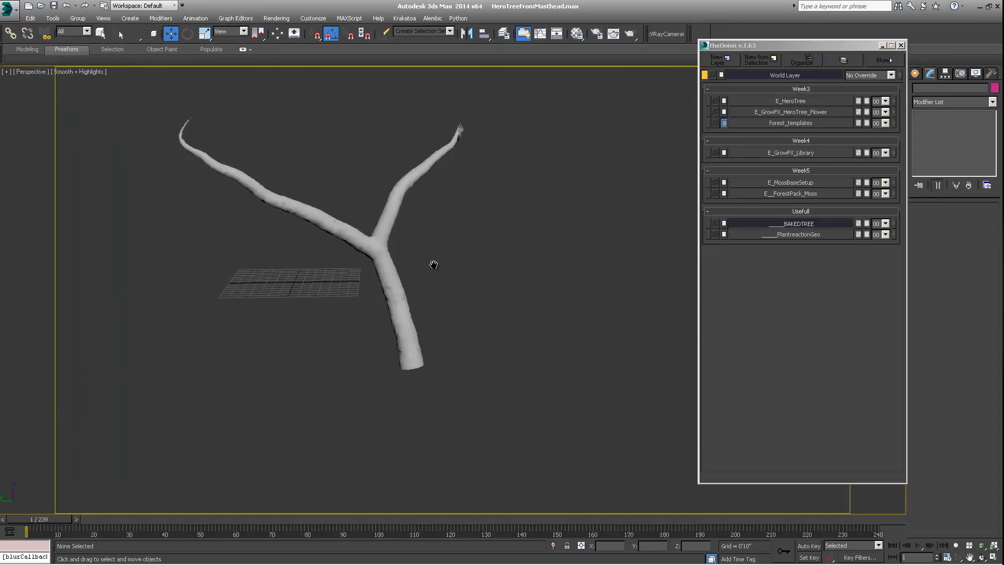
alt+middle_drag(433, 265, 452, 297)
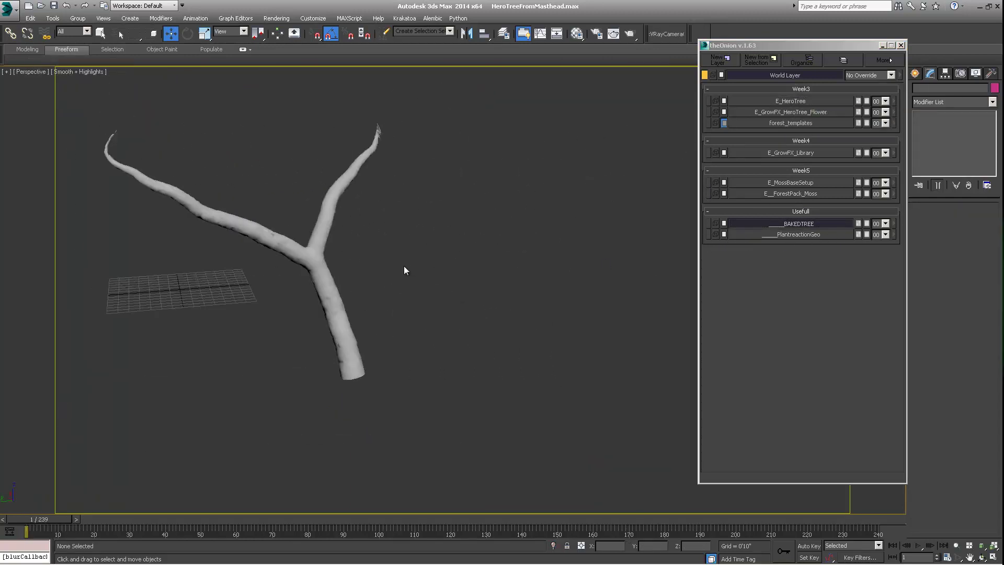
alt+middle_drag(403, 271, 420, 297)
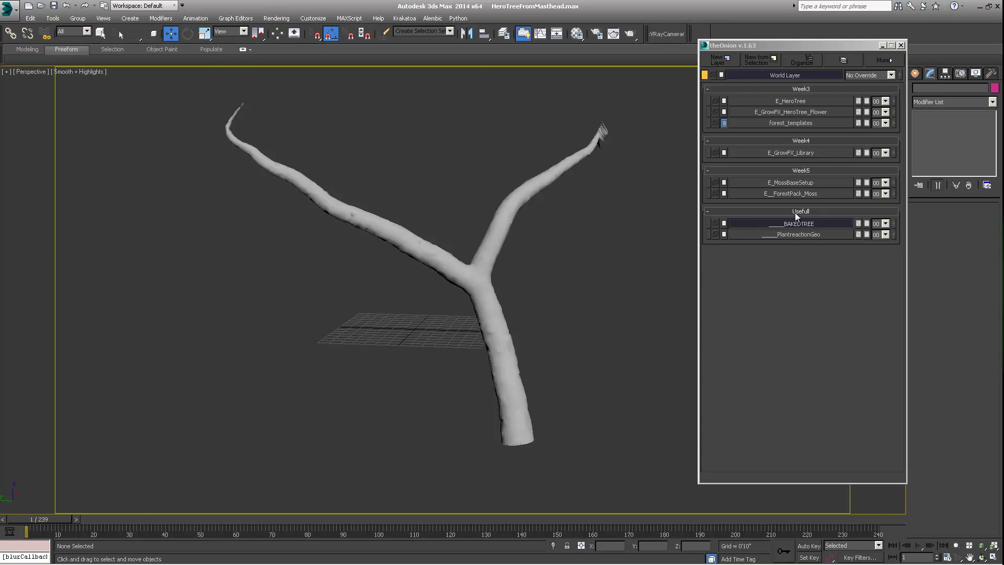
- Show the E_MossBaseSetup layer and select the MossBaseTree mesh on the trunk to view its modifier stack
click(774, 183)
scroll(517, 301, up, 6)
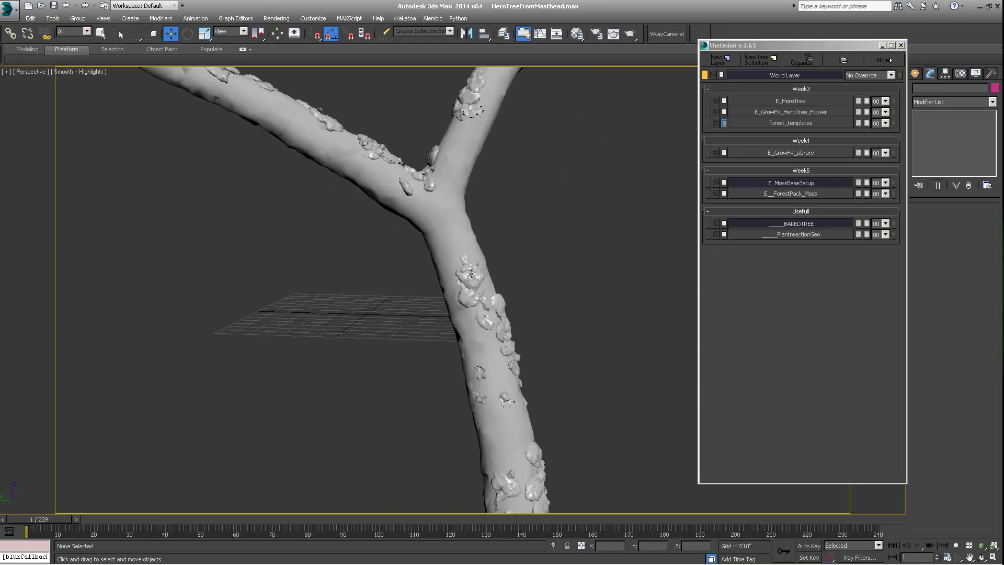
middle_drag(472, 297, 479, 313)
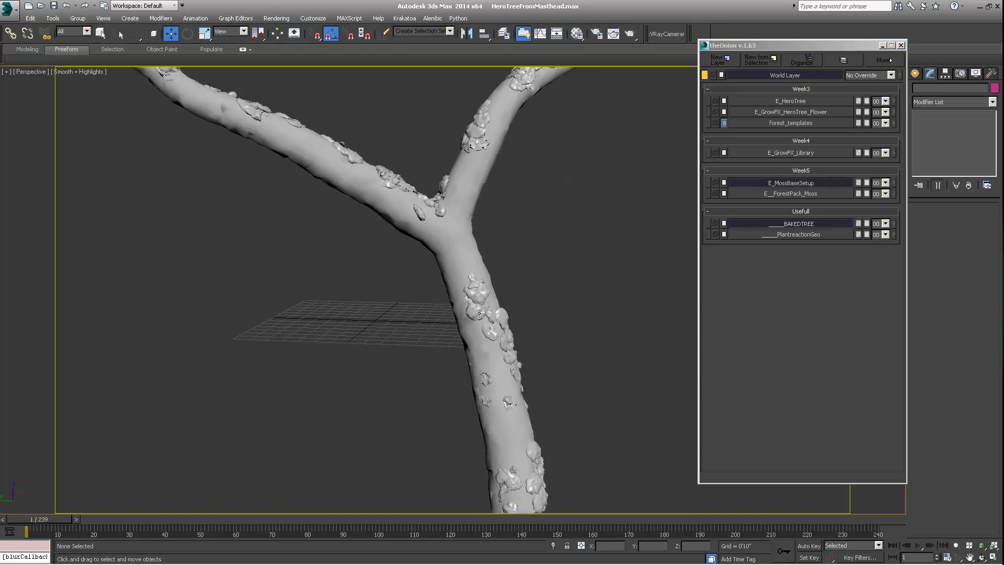
click(439, 212)
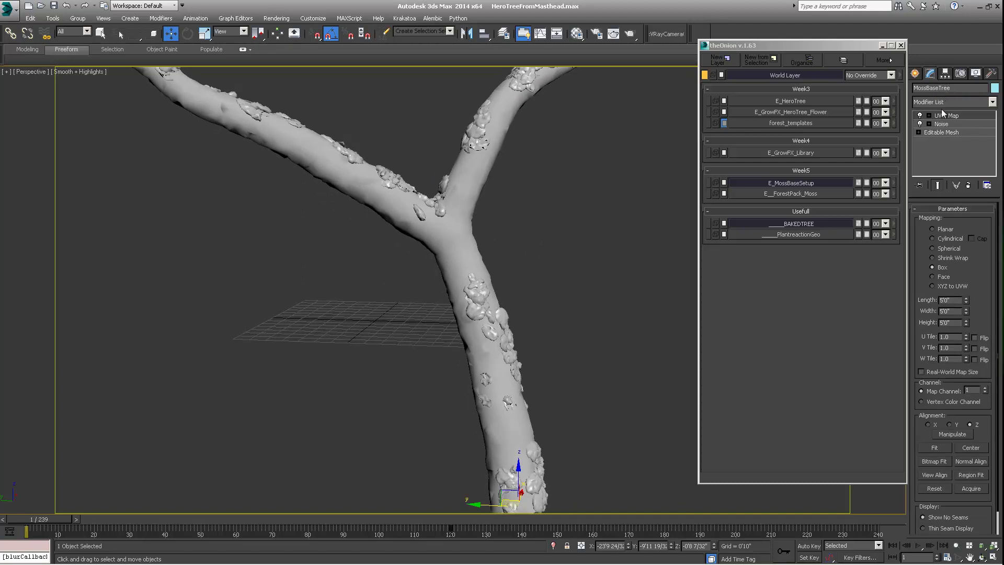
- Examine how the MossBaseTree patches are distributed along the trunk and both branches from several angles
scroll(444, 211, up, 4)
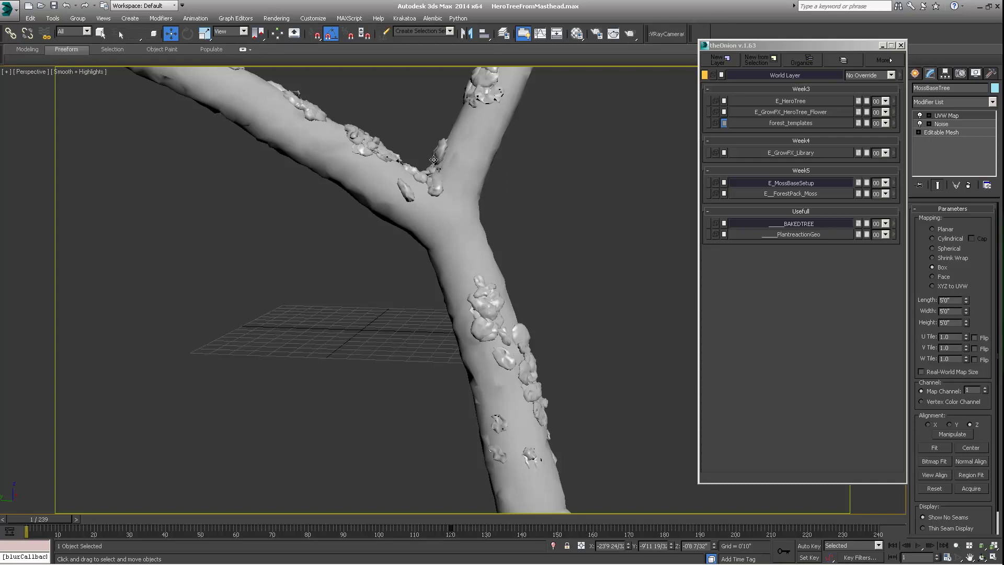
scroll(466, 313, down, 8)
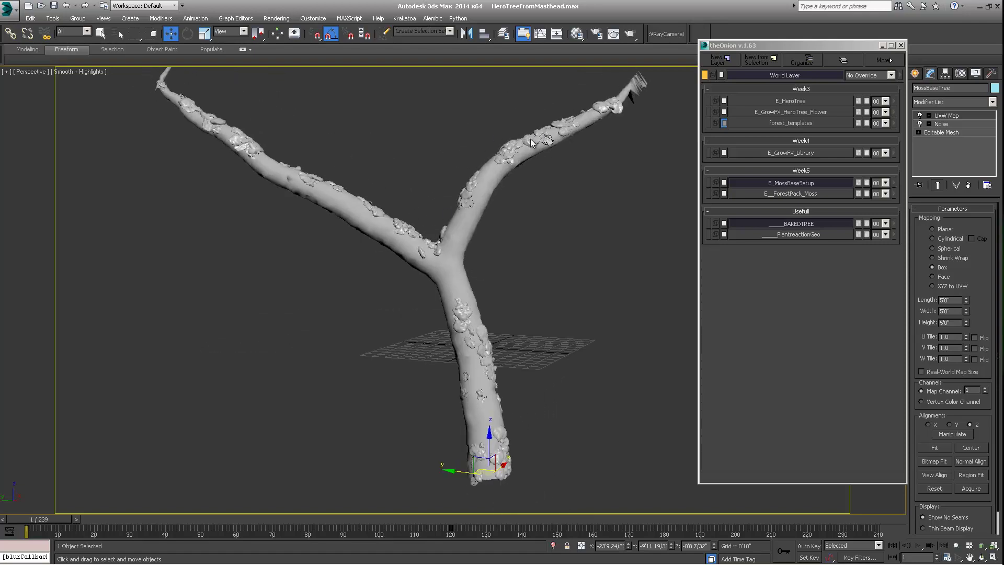
mouse_move(500, 187)
alt+middle_down()
mouse_move(546, 178)
mouse_move(494, 170)
alt+middle_up()
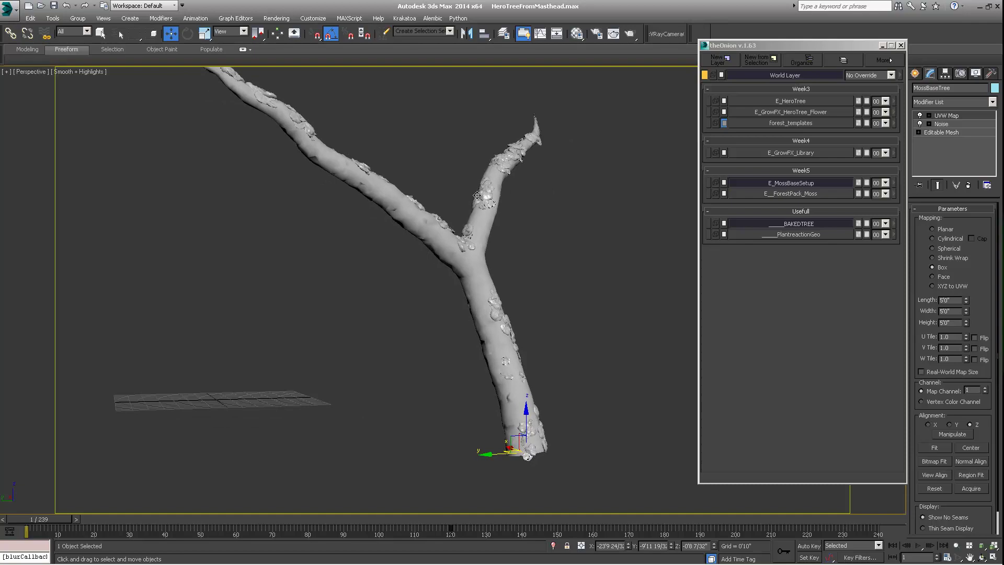
alt+middle_drag(493, 234, 430, 291)
scroll(430, 292, up, 6)
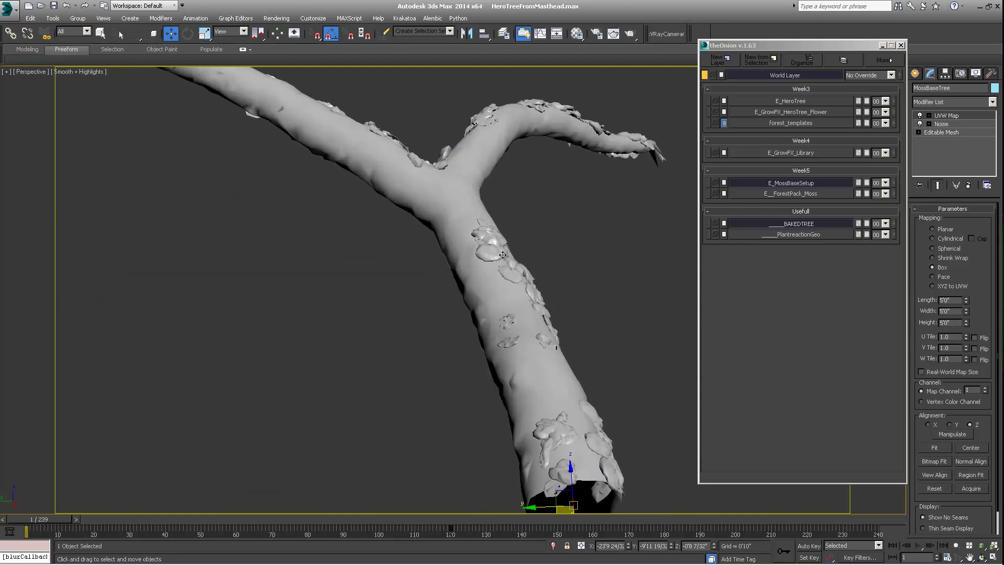
alt+middle_drag(502, 326, 362, 174)
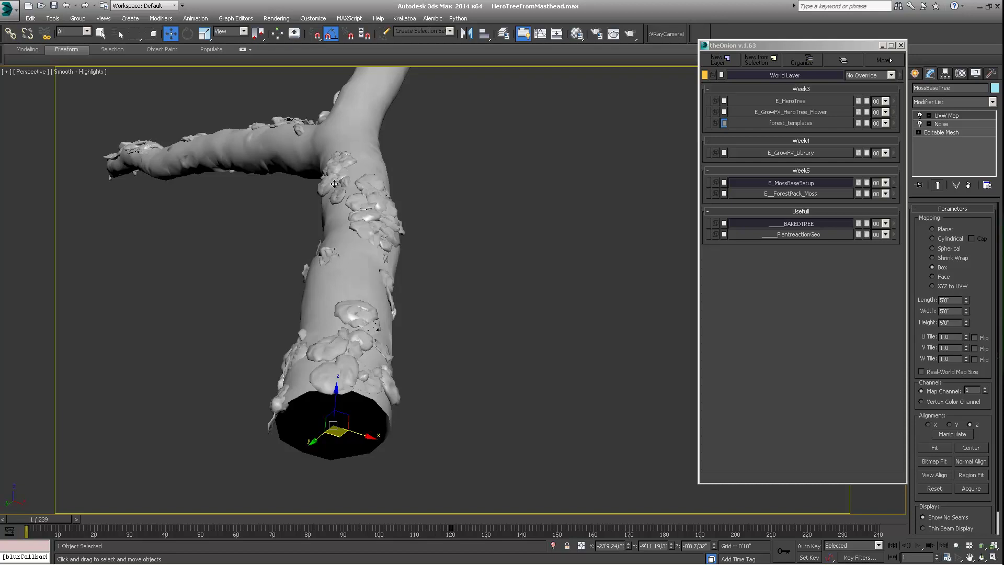
alt+middle_drag(336, 183, 458, 228)
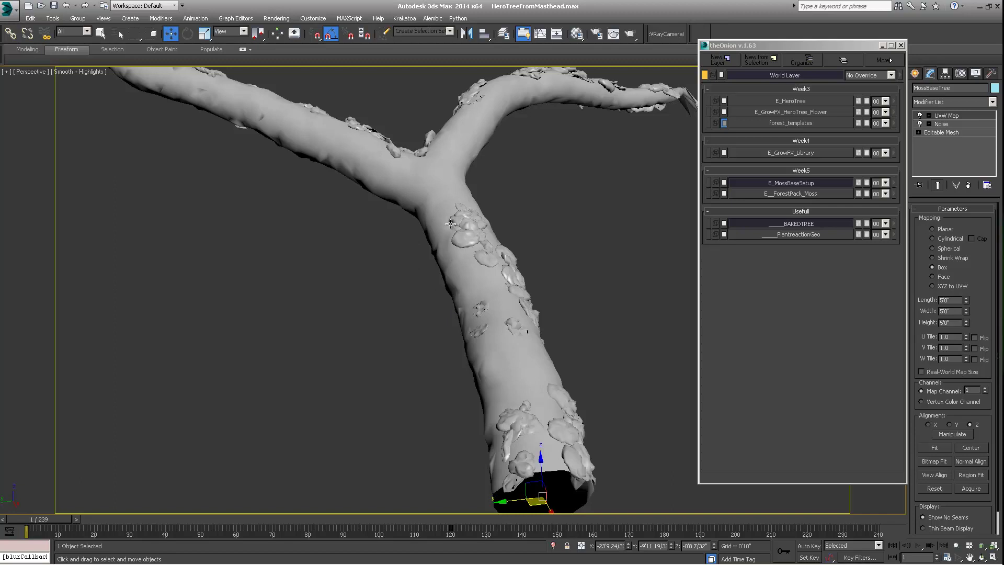
alt+middle_drag(481, 242, 464, 249)
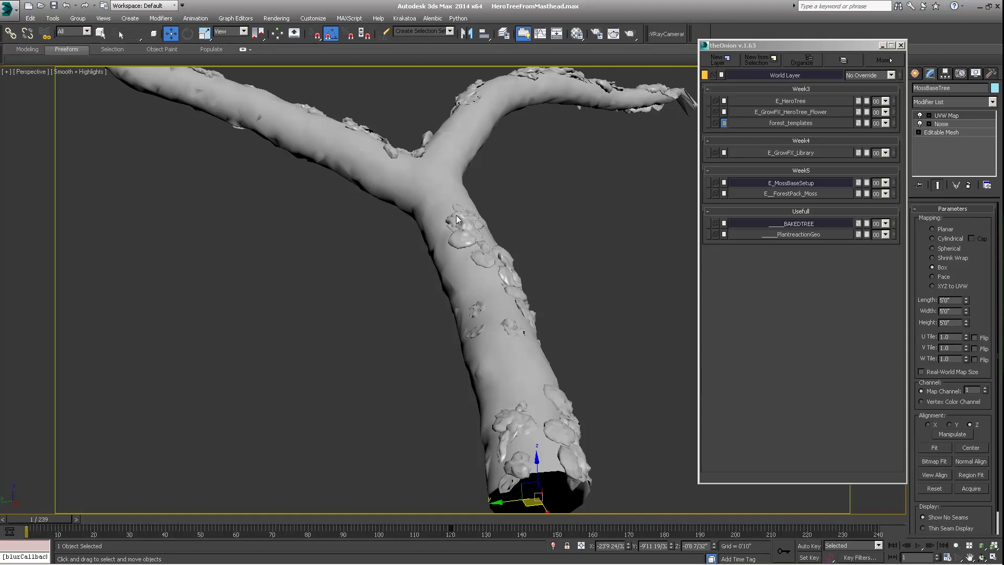
alt+middle_drag(576, 316, 401, 243)
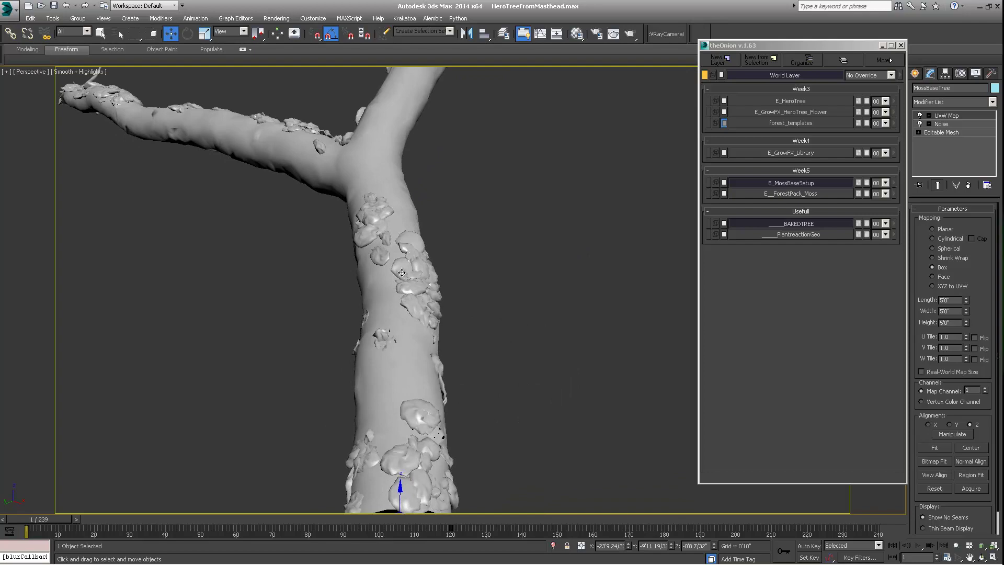
alt+middle_drag(414, 284, 476, 118)
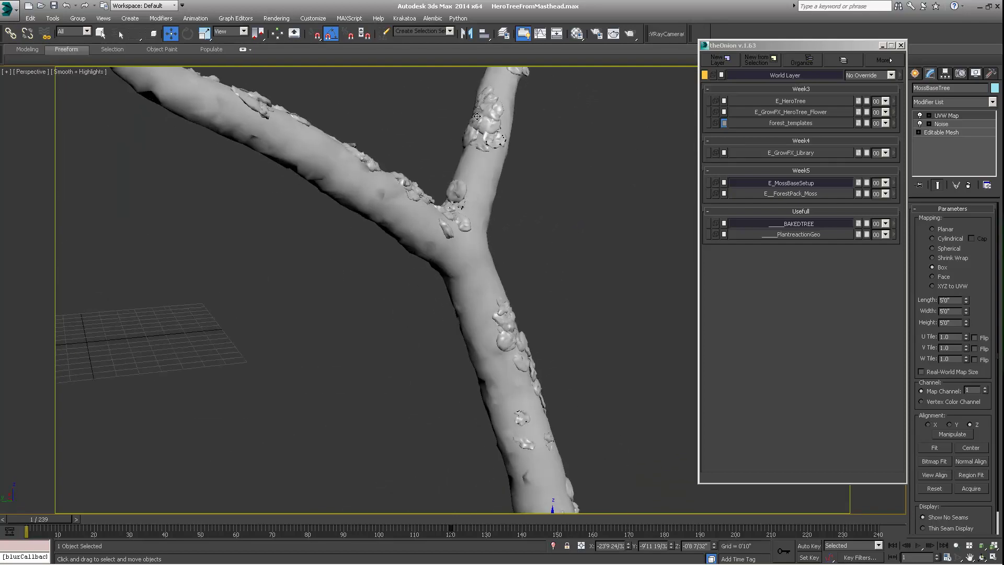
alt+middle_drag(482, 174, 491, 124)
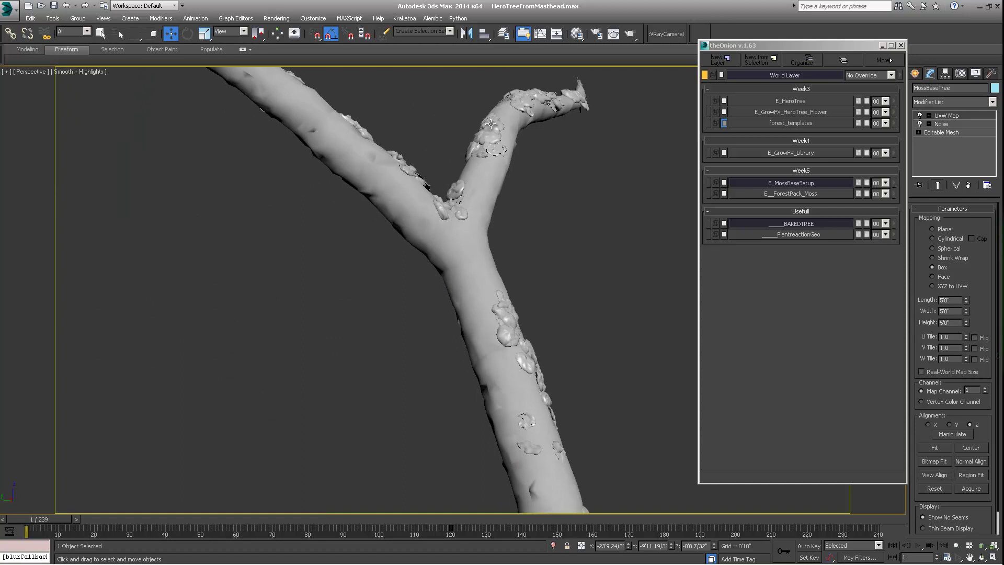
- Hide the E_MossBaseSetup layer and show the E__ForestPack_Moss layer on the baked trunk
click(795, 183)
click(795, 193)
alt+middle_drag(465, 225, 129, 115)
scroll(527, 219, down, 4)
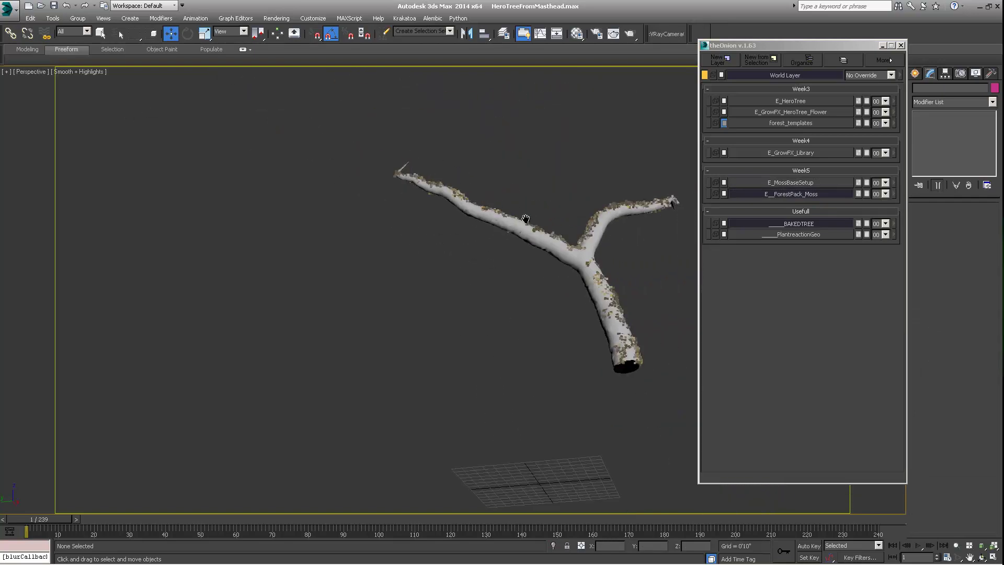
alt+middle_drag(527, 220, 420, 196)
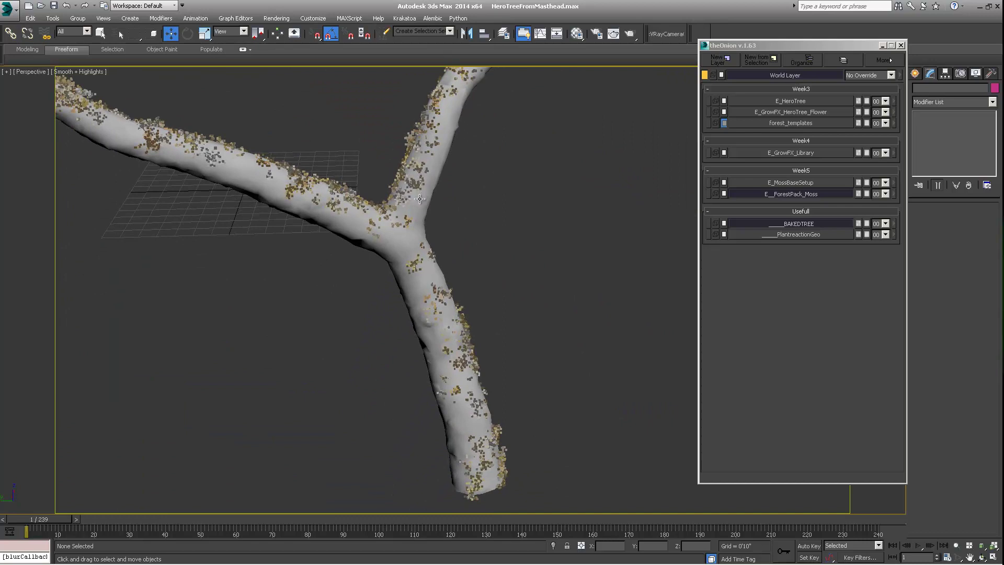
- Select the HeroTree_TrunkBake mesh and inspect the scattered moss around its branch fork
click(420, 199)
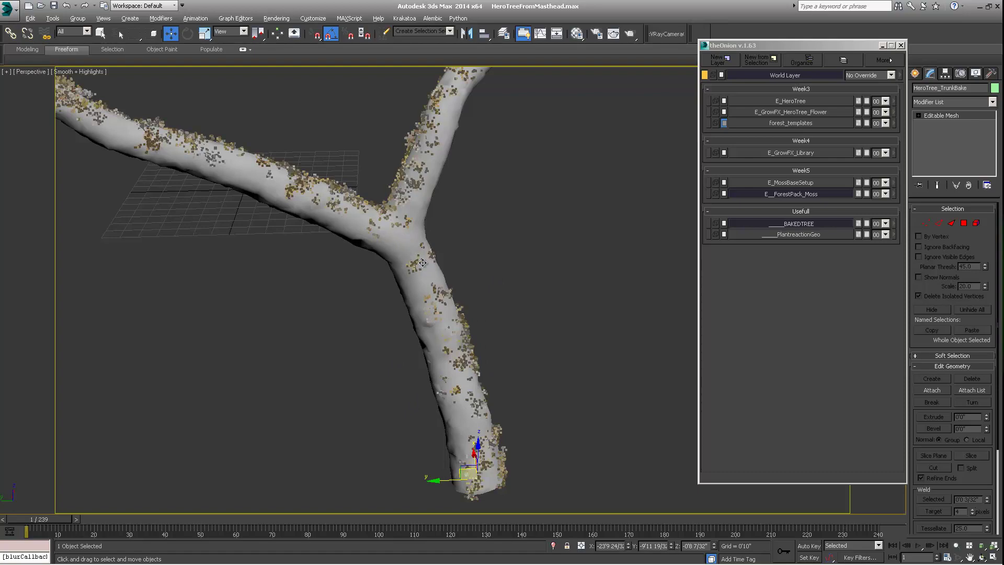
alt+middle_drag(423, 262, 470, 327)
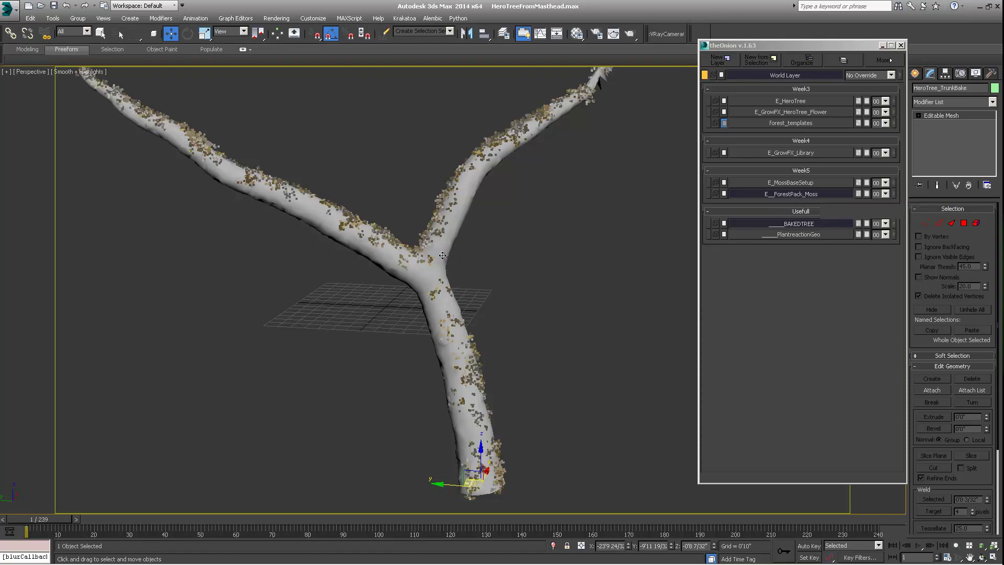
alt+middle_drag(441, 253, 419, 239)
scroll(435, 181, up, 3)
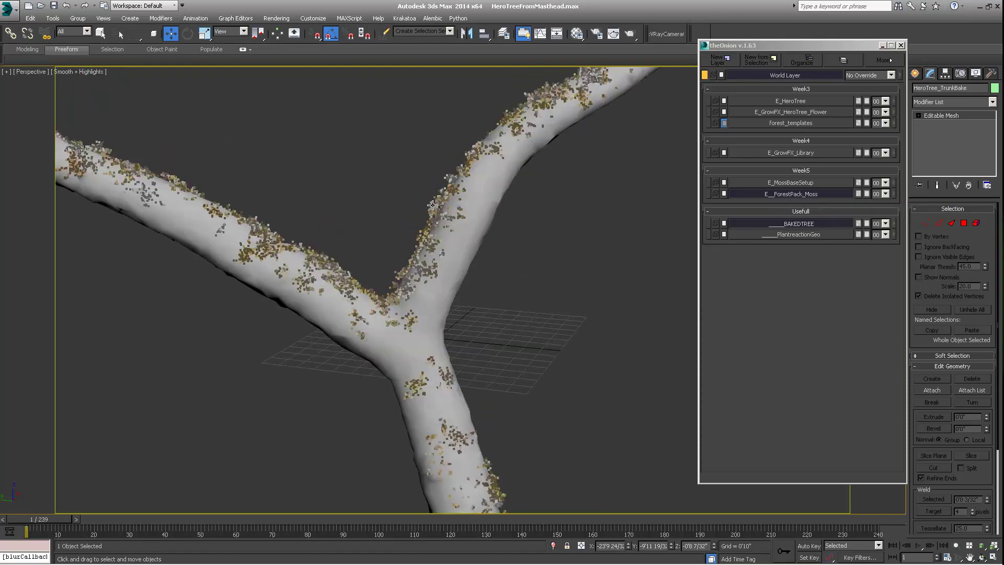
- Select the Forest_MossTree_Lumps scatter object on the branch and dismiss the Forest Pack license messages
click(432, 205)
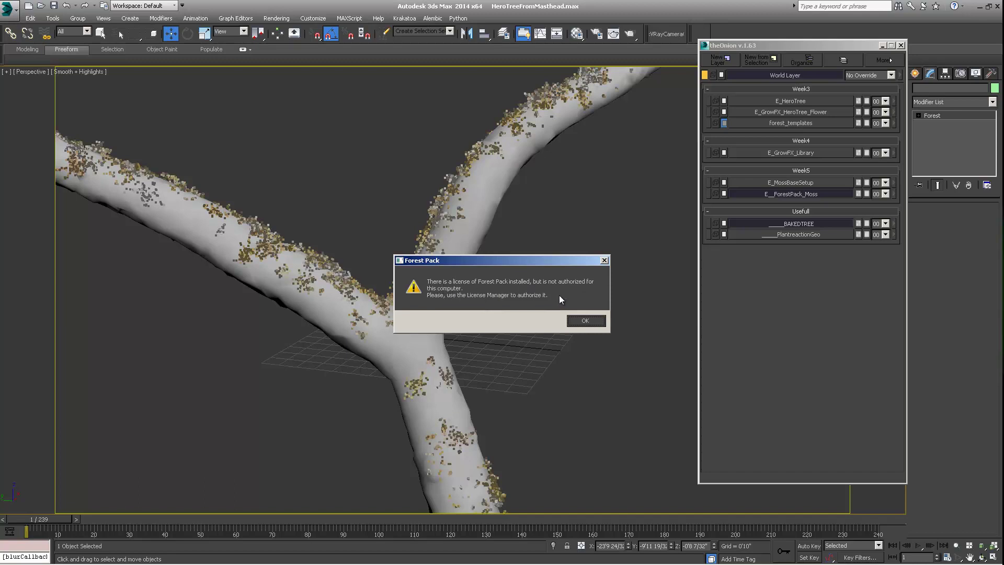
click(585, 320)
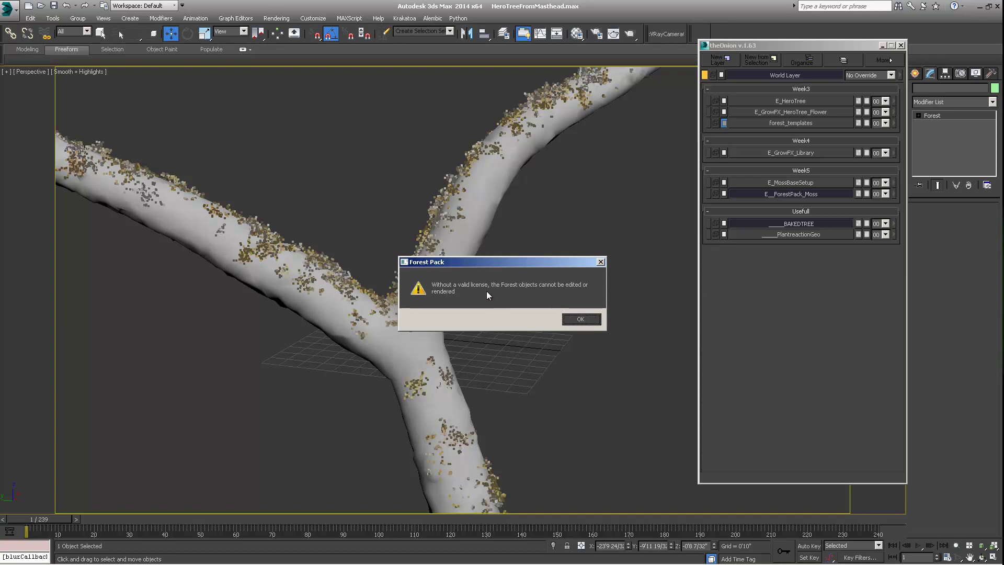
click(582, 319)
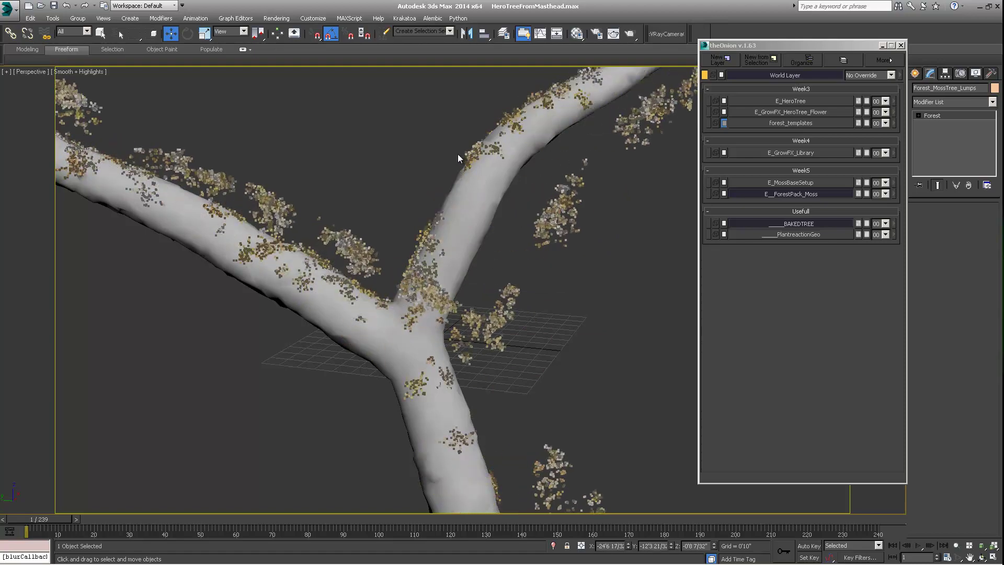
- Examine the Forest Pack moss coverage over the whole baked trunk, including from above
alt+middle_drag(509, 172, 541, 304)
scroll(494, 203, down, 4)
scroll(482, 374, up, 2)
scroll(529, 287, up, 4)
scroll(559, 264, down, 4)
alt+middle_drag(560, 264, 537, 287)
scroll(550, 272, down, 4)
scroll(522, 292, up, 4)
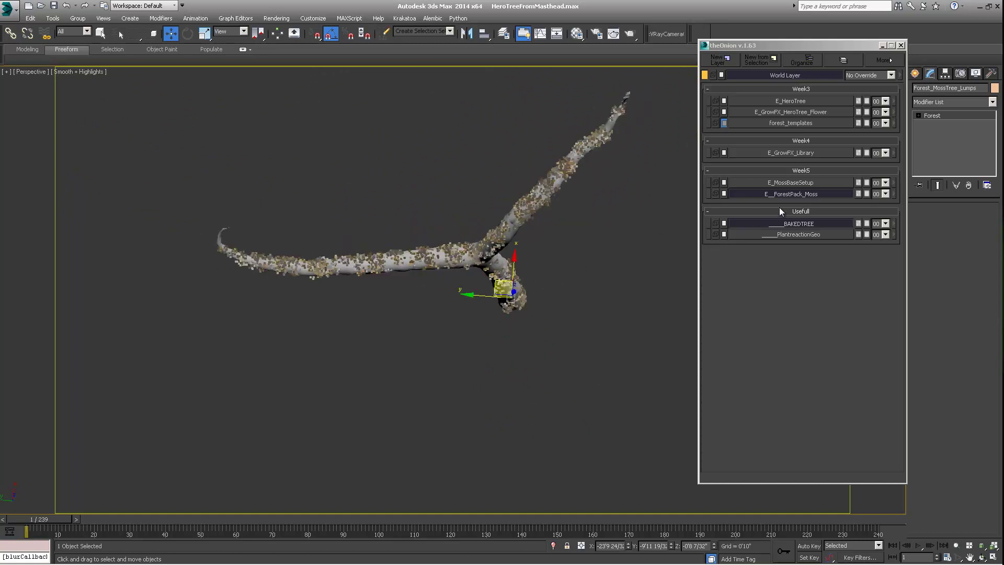
- Hide the _____BAKEDTREE and E__ForestPack_Moss layers and show the E_GrowFX_Library layer
drag(847, 45, 794, 43)
click(916, 76)
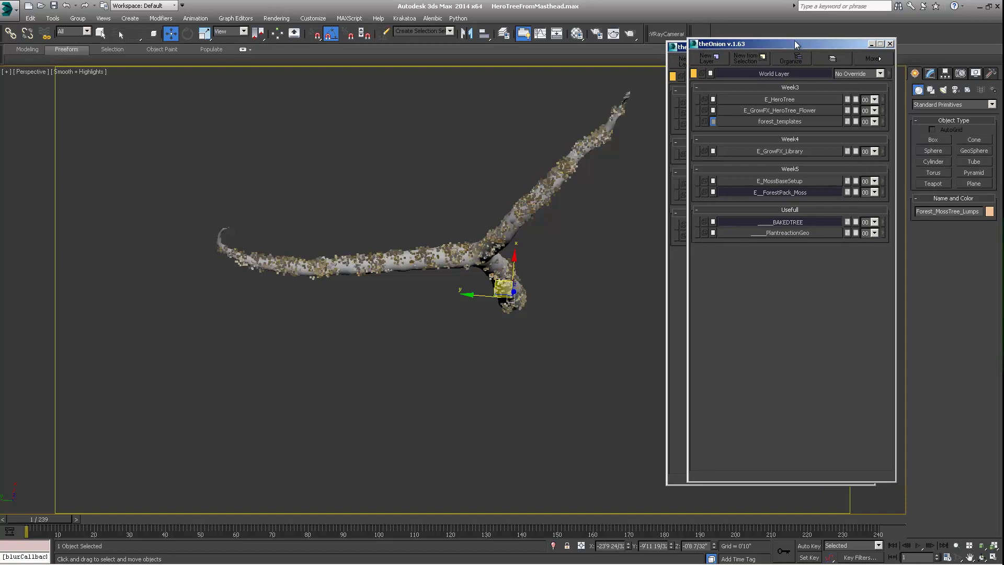
middle_drag(403, 281, 496, 260)
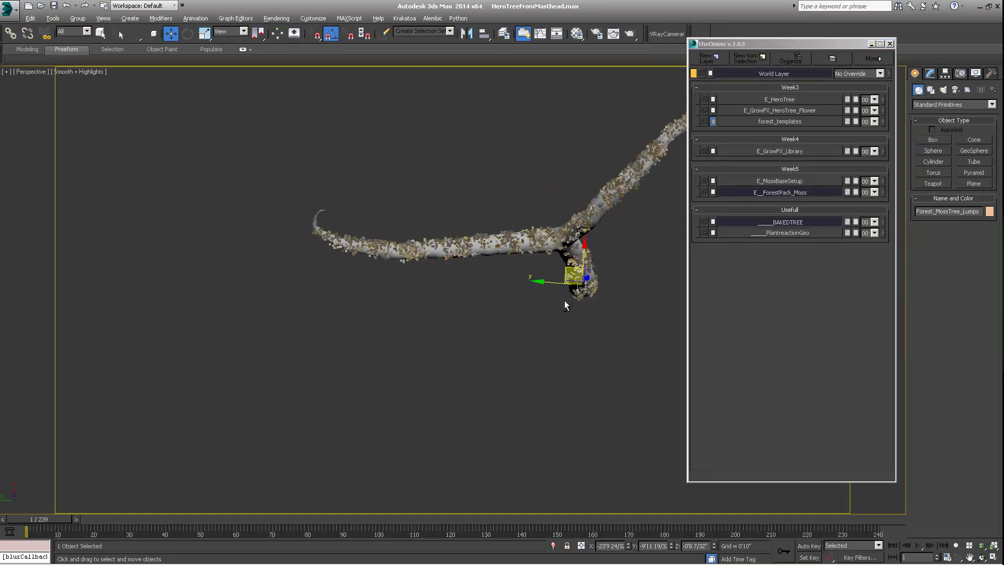
alt+middle_drag(564, 300, 550, 264)
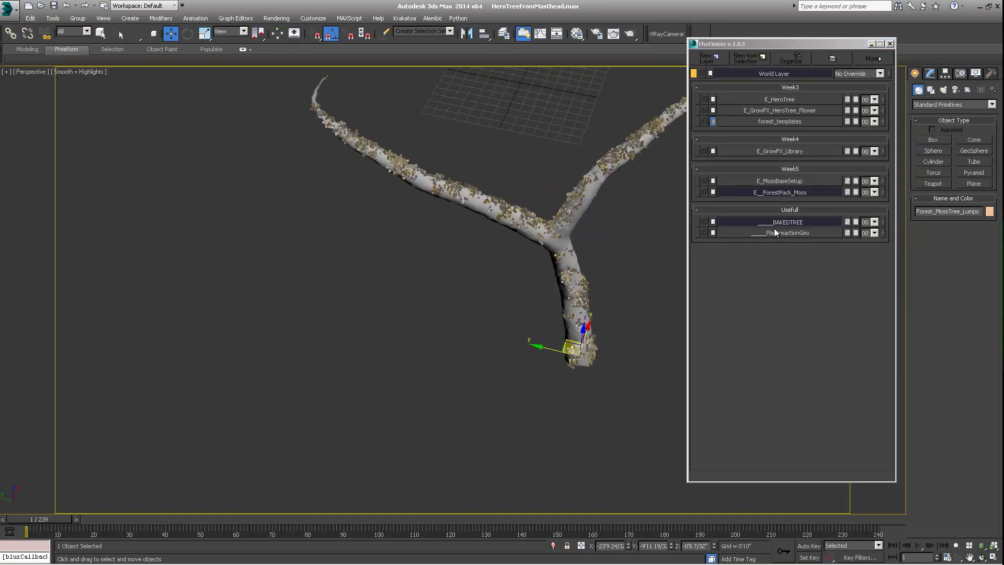
click(795, 222)
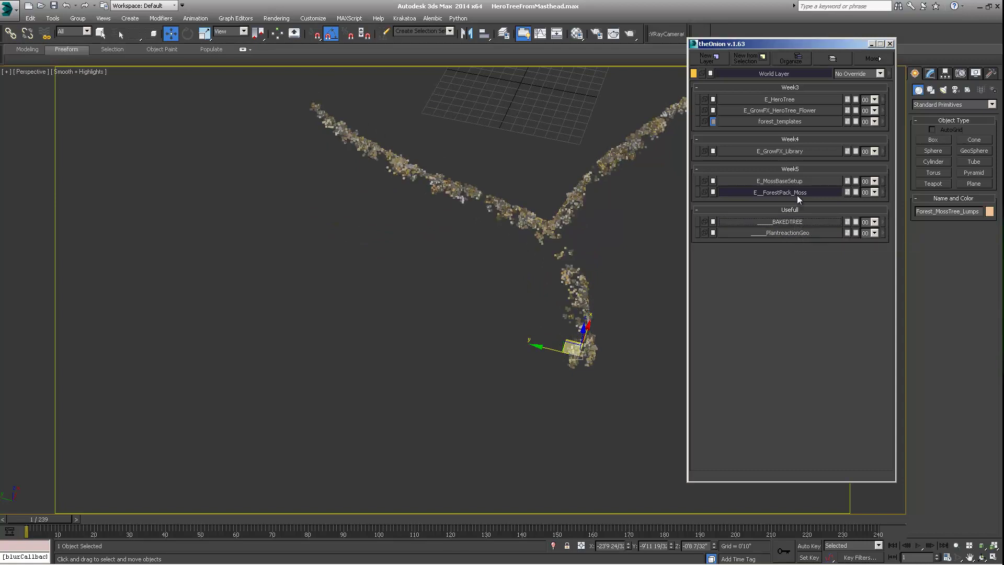
click(796, 192)
click(794, 151)
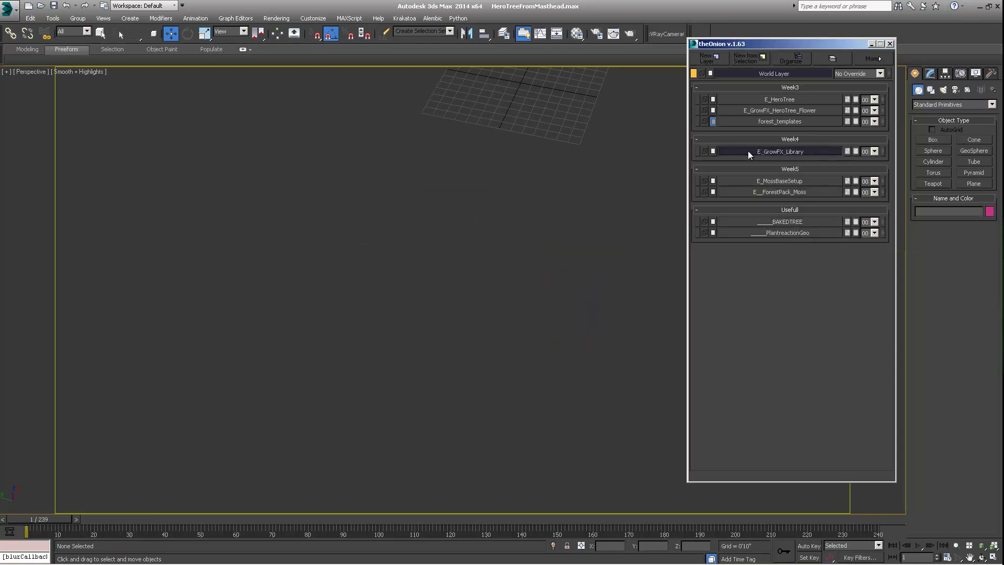
- Bring the GrowFX library plants into close view and examine the rows of weeds, ferns and droopy wall weeds
middle_drag(426, 234, 446, 215)
scroll(425, 225, down, 8)
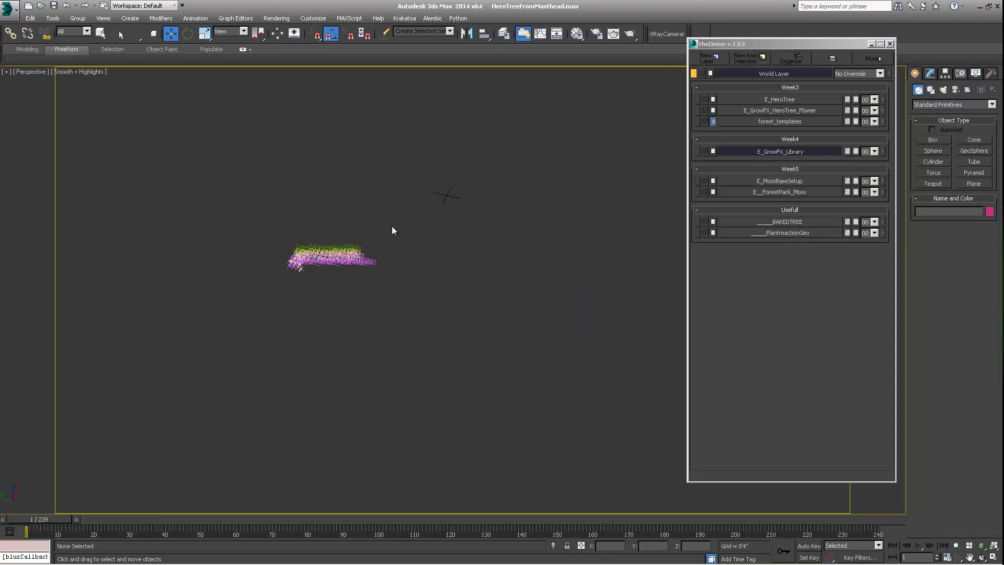
scroll(334, 256, up, 4)
scroll(322, 255, up, 2)
middle_drag(230, 301, 347, 269)
scroll(428, 243, up, 6)
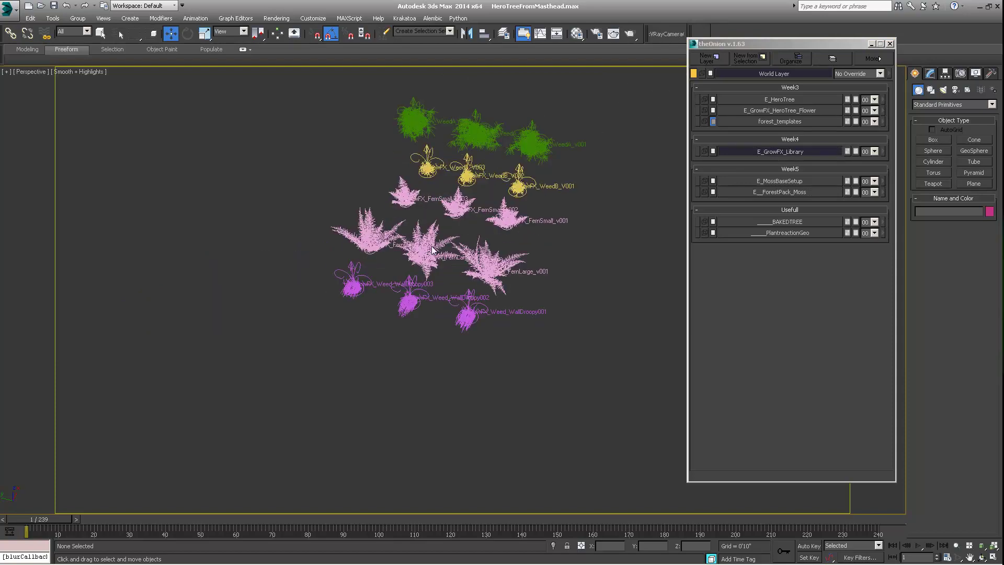
mouse_move(420, 259)
middle_down()
mouse_move(402, 266)
mouse_move(427, 273)
middle_up()
middle_drag(452, 201, 429, 259)
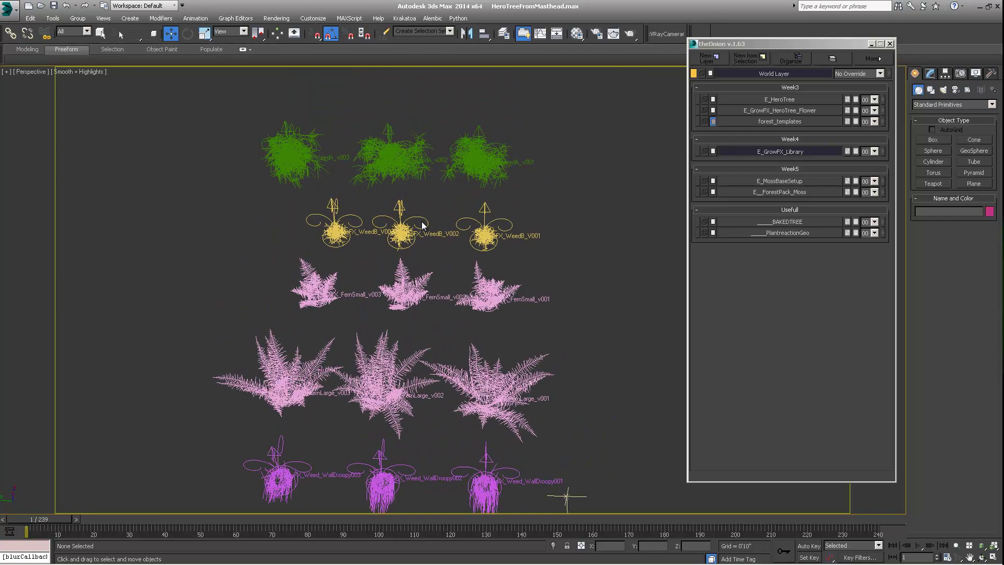
- Select GrowFX_WeedB_V002 and GrowFX_WeedA_v002 in turn and compare the weed variations from the side and from above
scroll(420, 223, up, 3)
scroll(387, 242, up, 3)
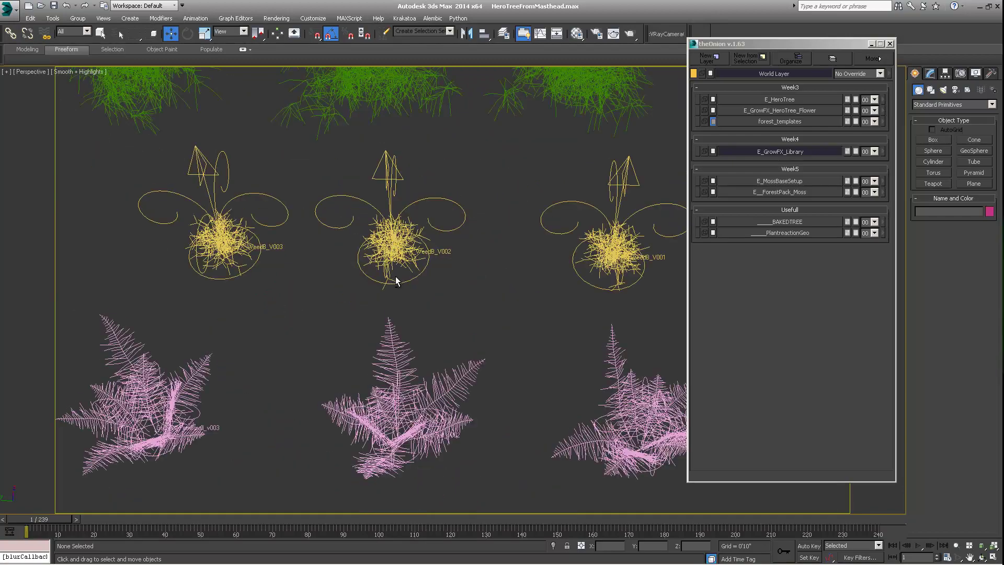
alt+middle_drag(396, 281, 391, 320)
click(405, 254)
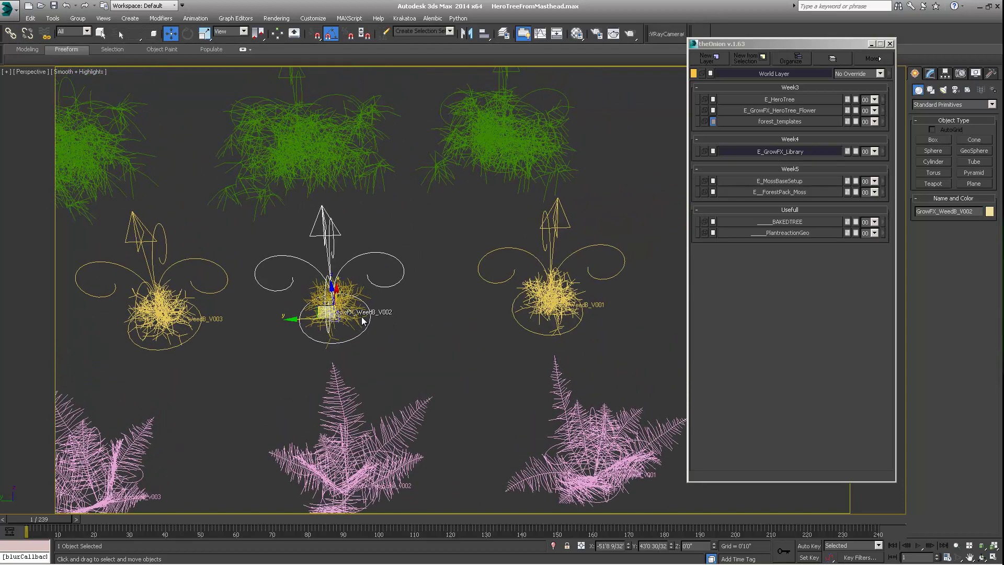
click(304, 177)
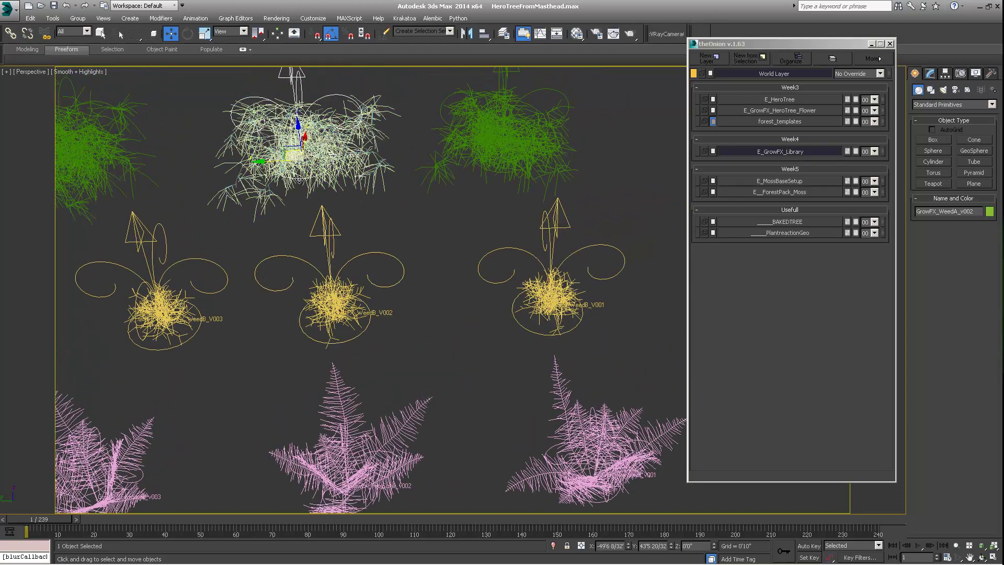
middle_drag(320, 198, 357, 224)
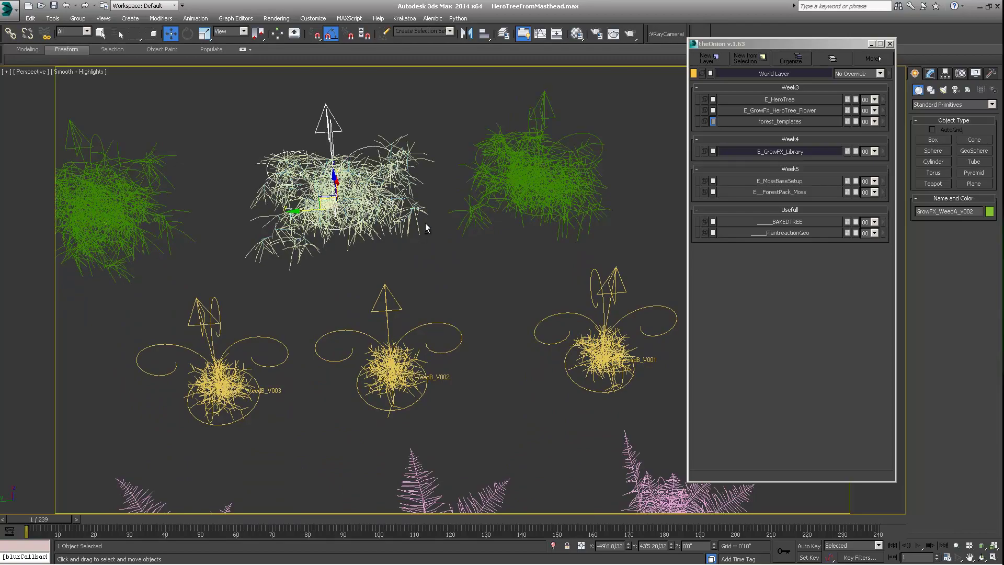
alt+middle_drag(425, 224, 376, 188)
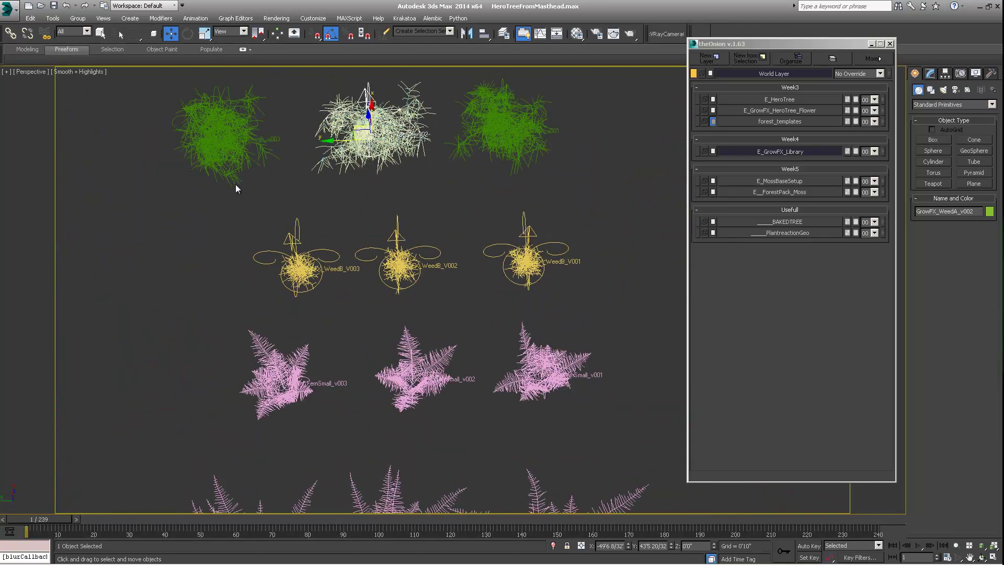
alt+middle_drag(356, 259, 368, 206)
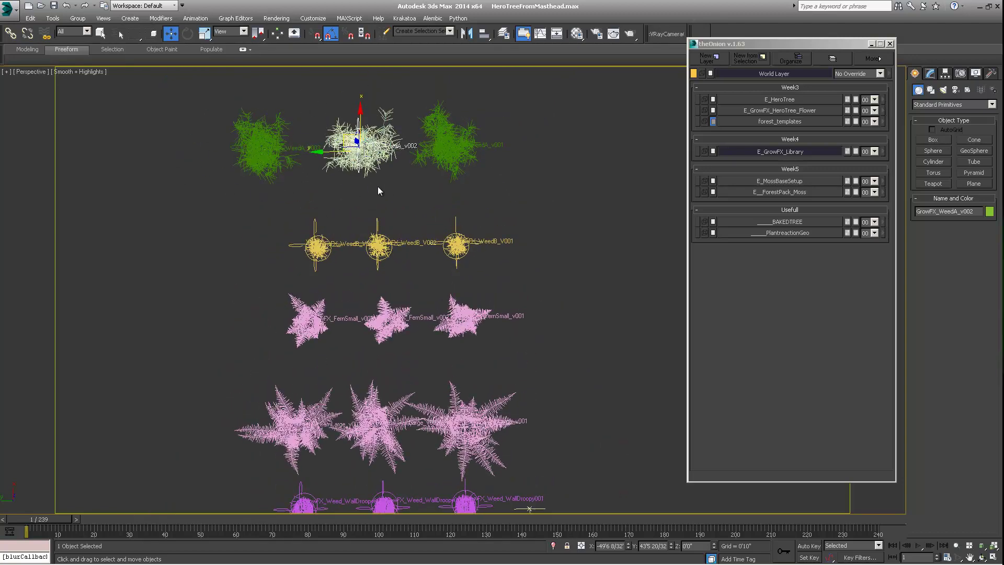
scroll(346, 176, up, 2)
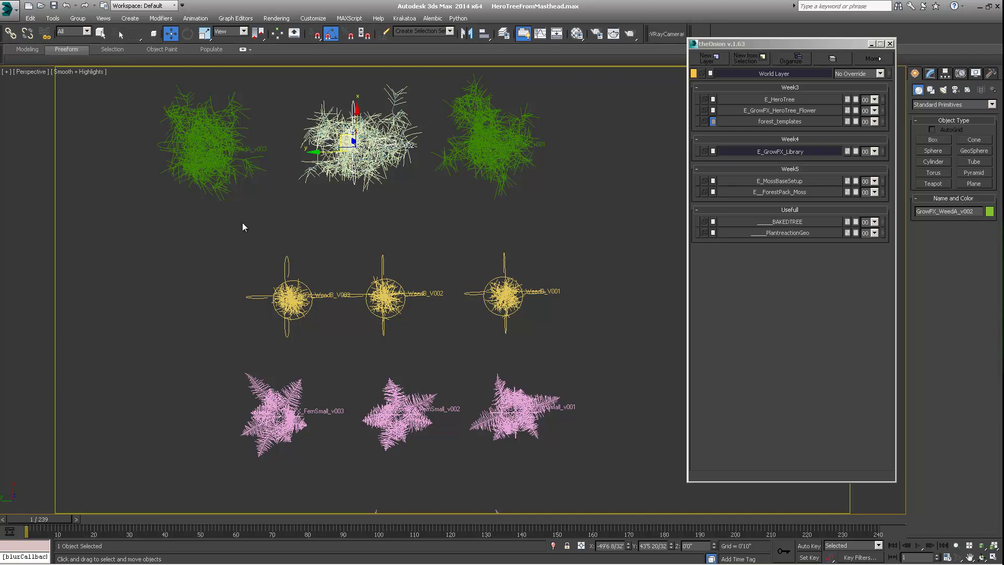
mouse_move(426, 233)
alt+middle_down()
mouse_move(414, 180)
mouse_move(429, 202)
mouse_move(417, 213)
mouse_move(420, 252)
alt+middle_up()
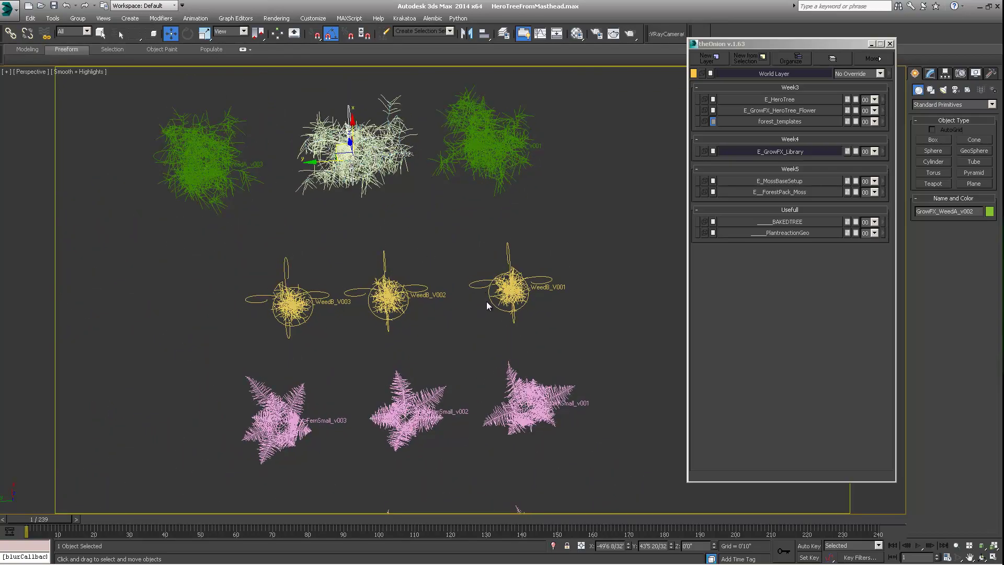
- Select GrowFX_WeedB_V001, GrowFX_FernLarge_v001 and GrowFX_FernSmall_v001 in turn to inspect the first version of each plant
click(486, 301)
mouse_move(486, 301)
alt+middle_down()
mouse_move(468, 314)
mouse_move(469, 295)
mouse_move(483, 299)
alt+middle_up()
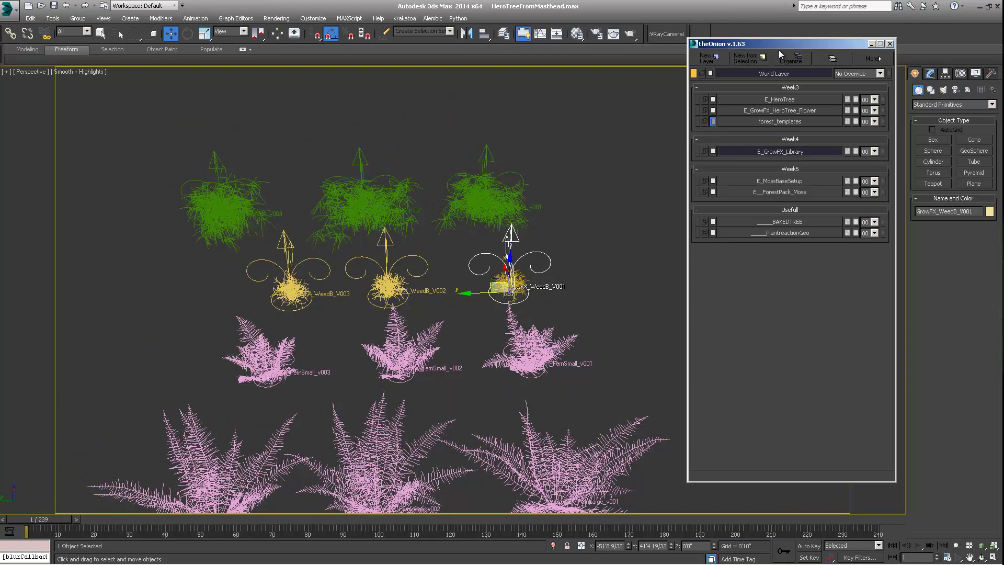
alt+middle_drag(485, 224, 521, 396)
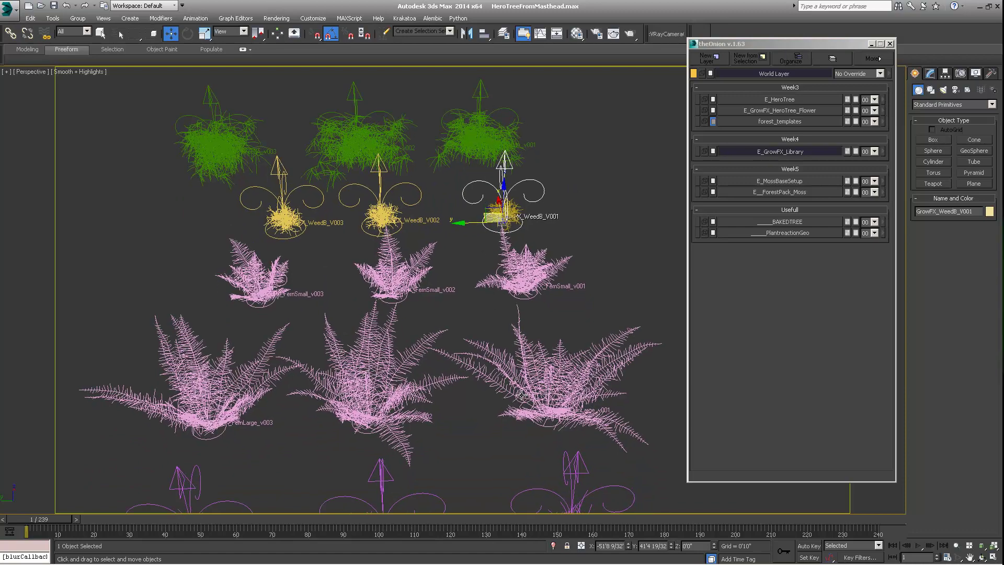
click(536, 425)
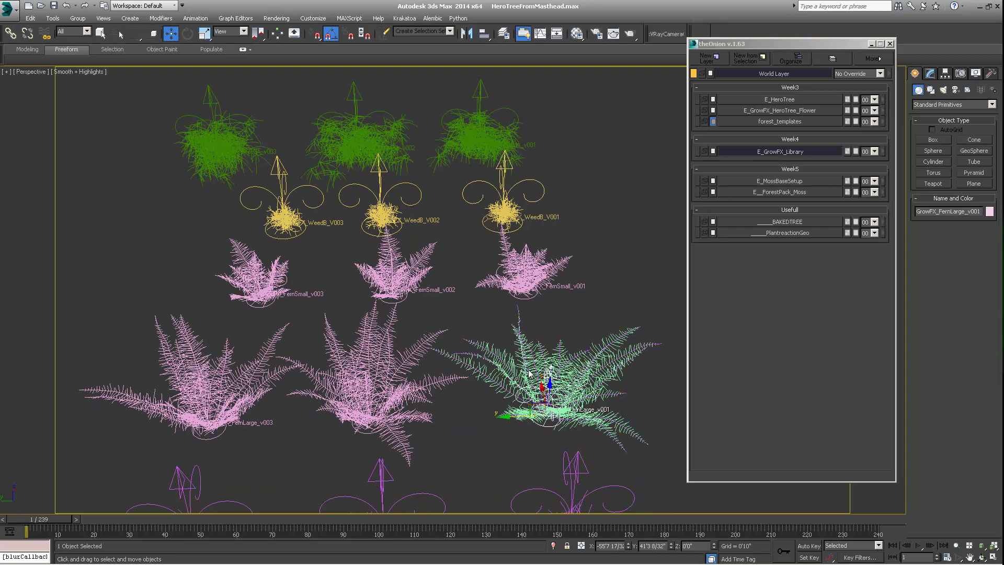
click(515, 298)
middle_drag(515, 298, 440, 198)
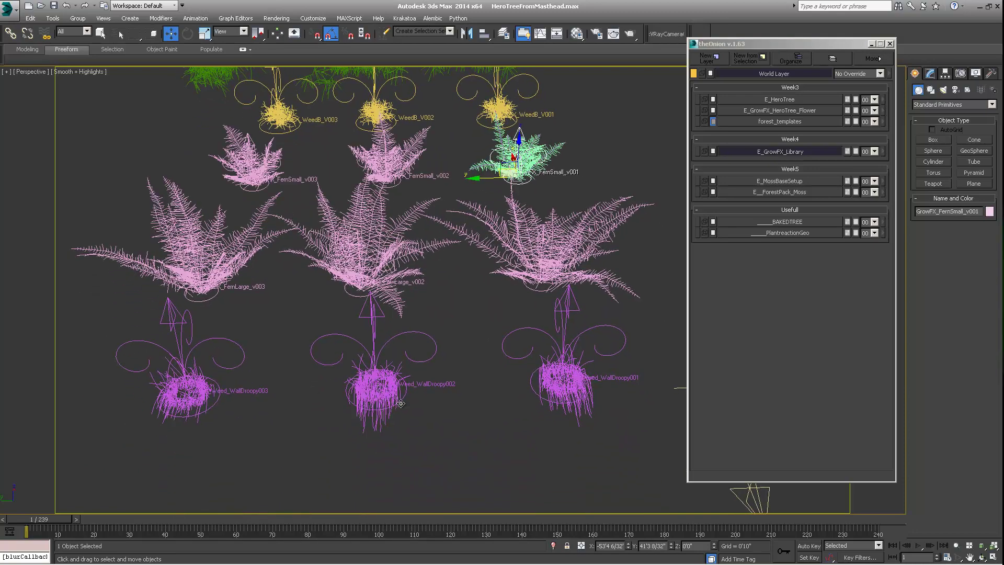
- Select the droopy wall weeds and the Point001 helper in turn to inspect how the weeds follow the helper's direction
click(405, 396)
alt+middle_drag(405, 396, 438, 187)
click(440, 189)
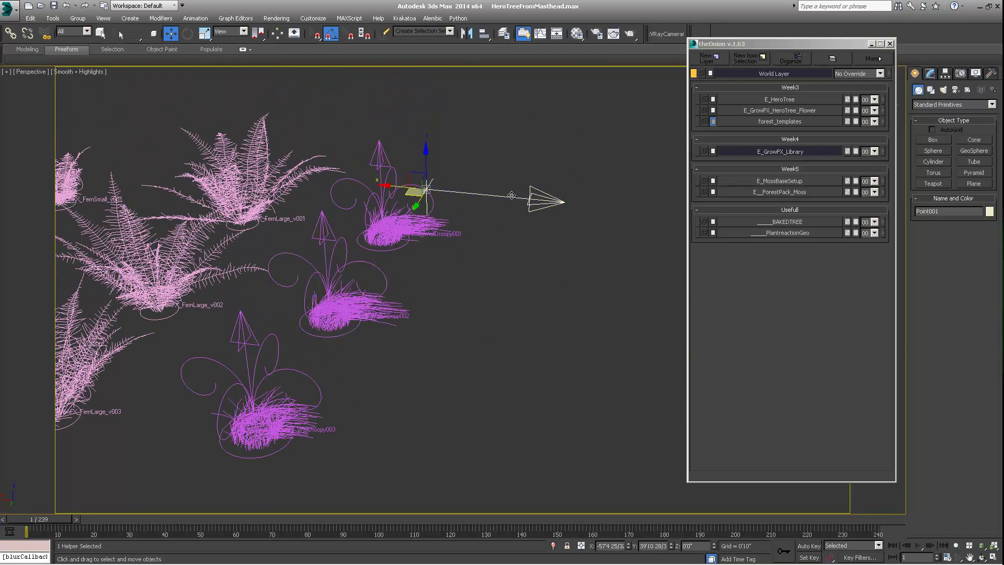
alt+middle_drag(541, 204, 429, 220)
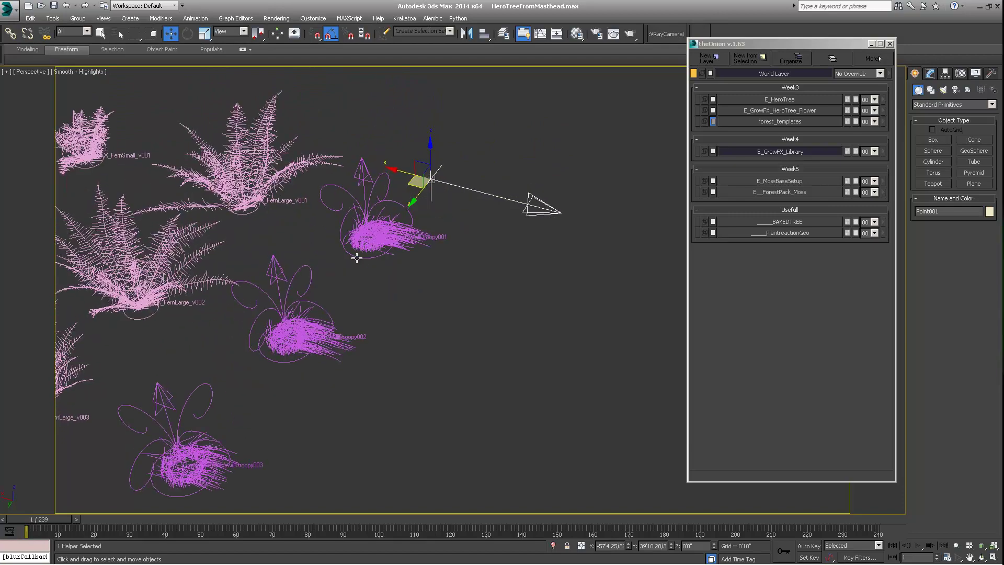
click(364, 257)
alt+middle_drag(363, 257, 378, 229)
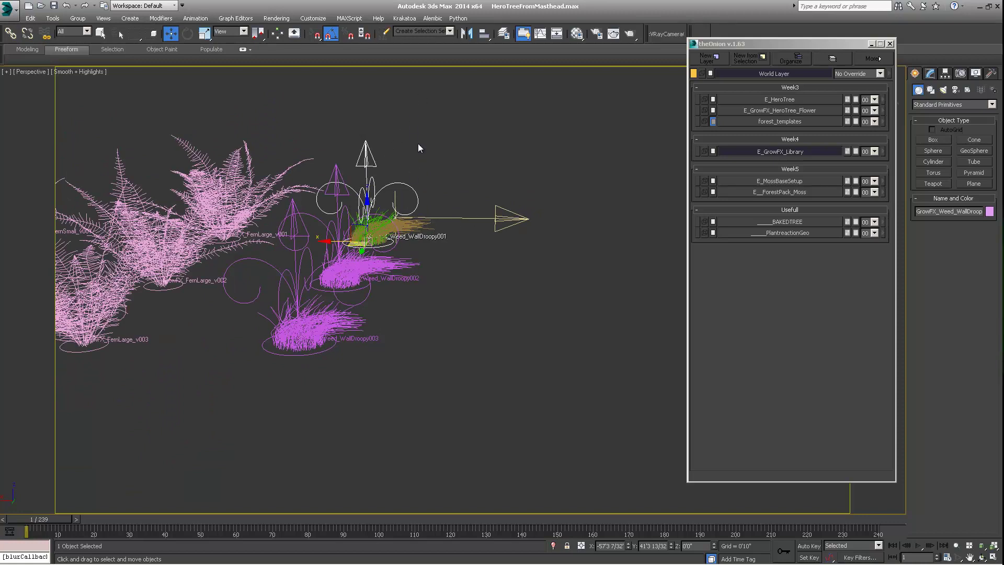
click(446, 219)
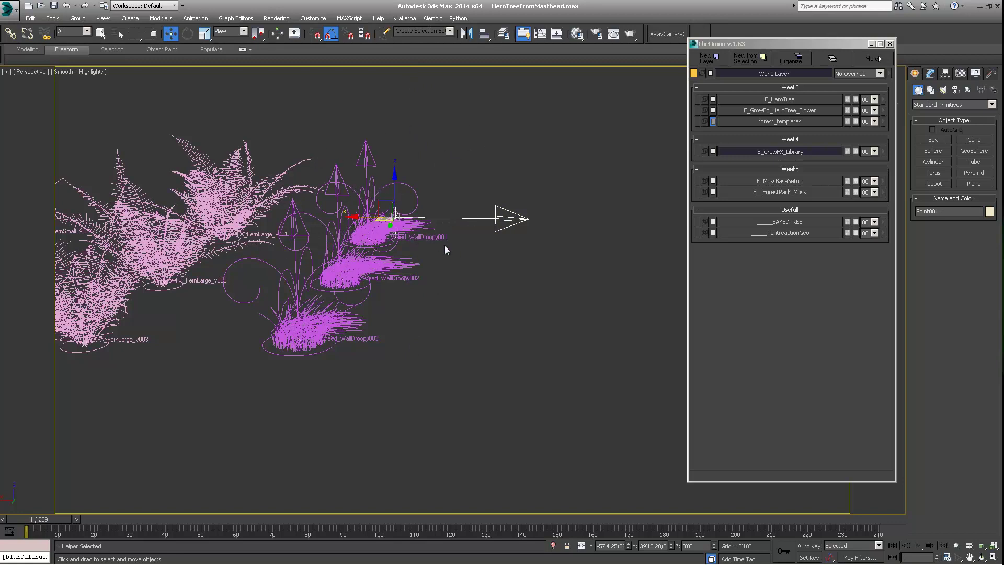
mouse_move(396, 284)
alt+middle_down()
mouse_move(343, 312)
mouse_move(355, 213)
mouse_move(413, 289)
alt+middle_up()
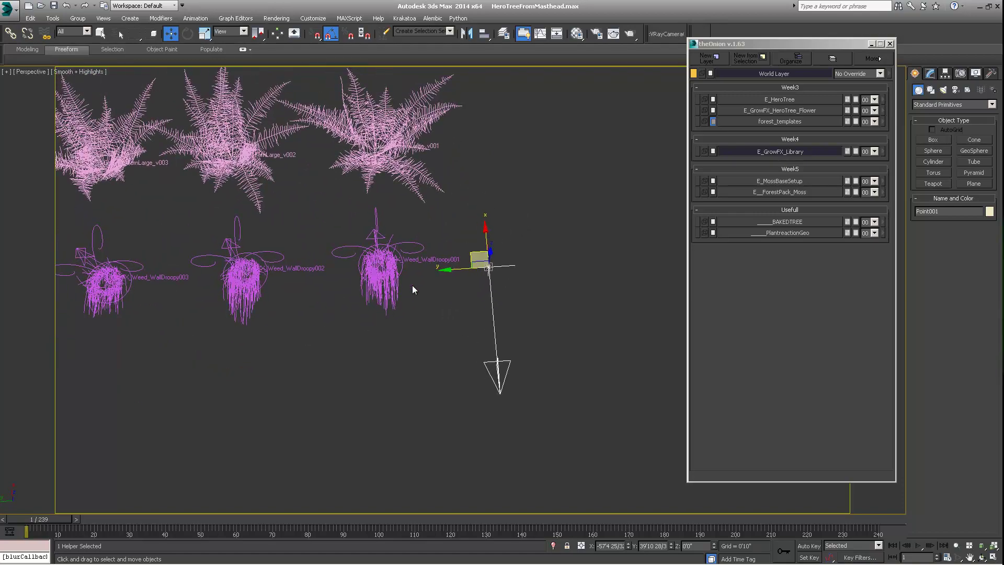
alt+middle_drag(476, 271, 494, 199)
- Examine the whole plant library from the side and from above, and clear the selection
alt+middle_drag(324, 326, 410, 377)
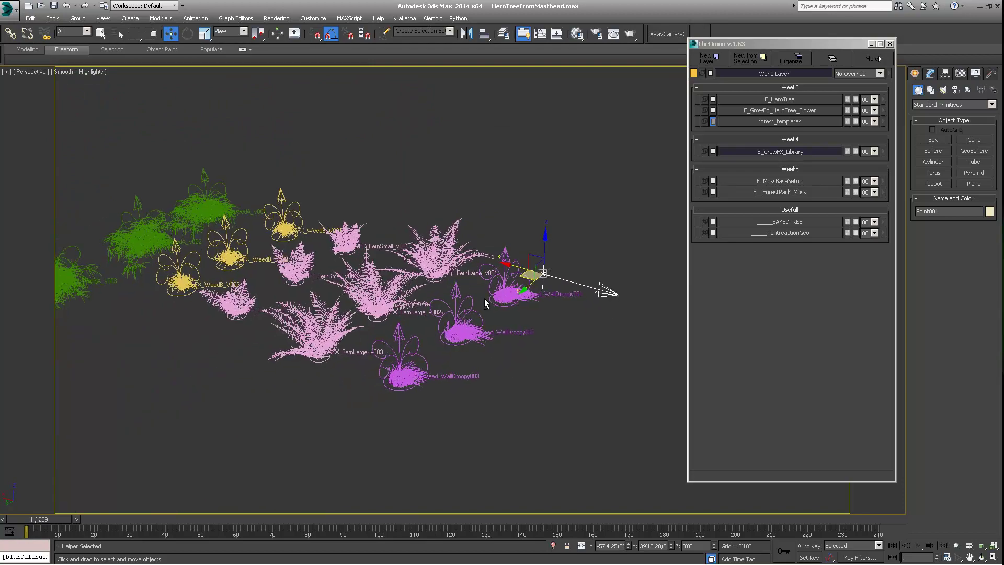
alt+middle_drag(503, 295, 554, 382)
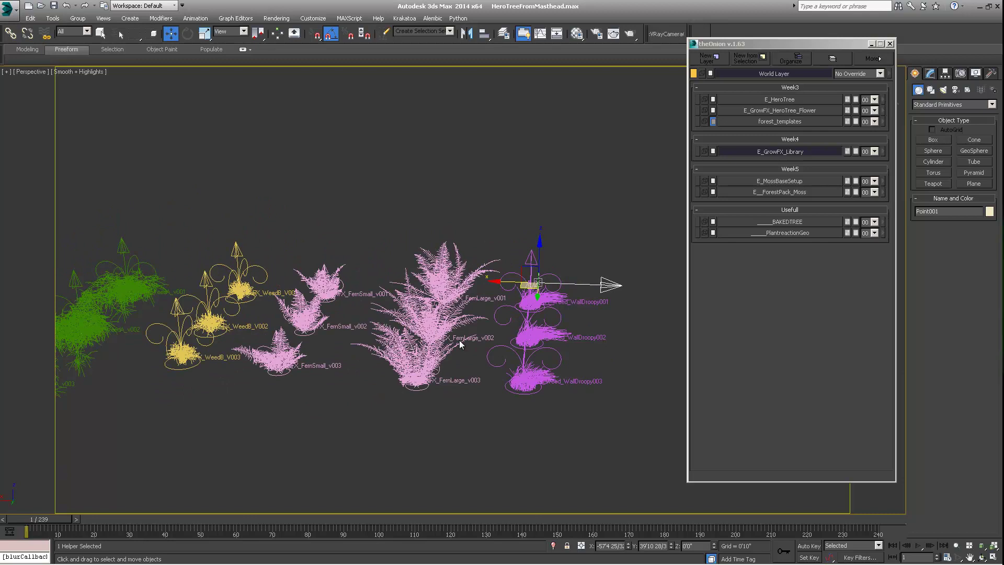
middle_drag(395, 322, 466, 240)
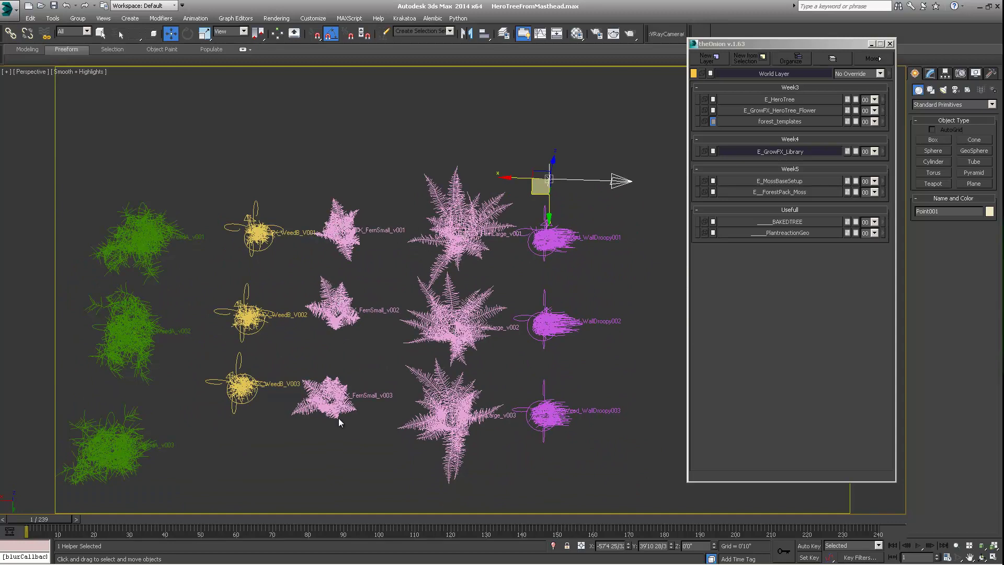
middle_drag(365, 336, 415, 337)
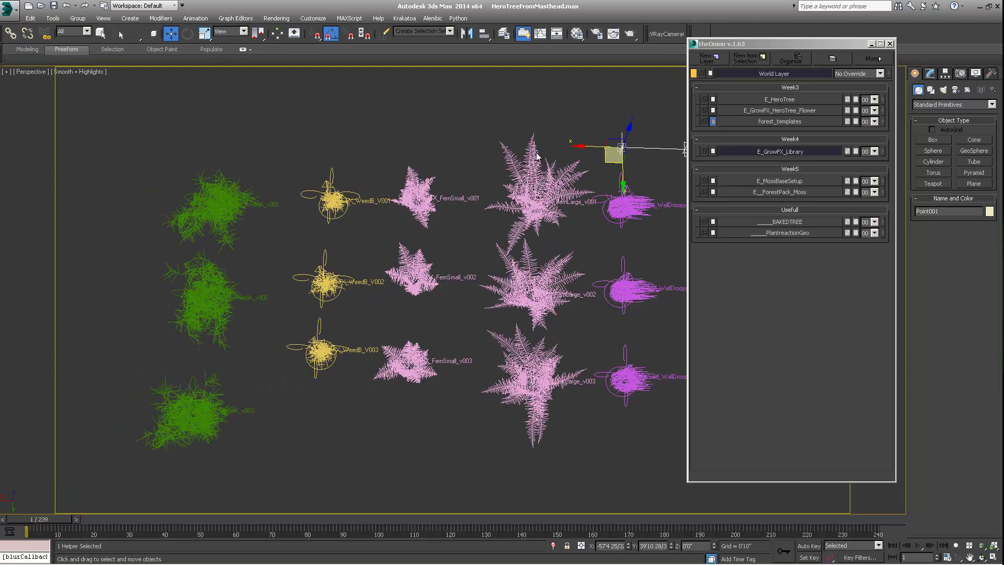
drag(424, 124, 542, 479)
click(457, 193)
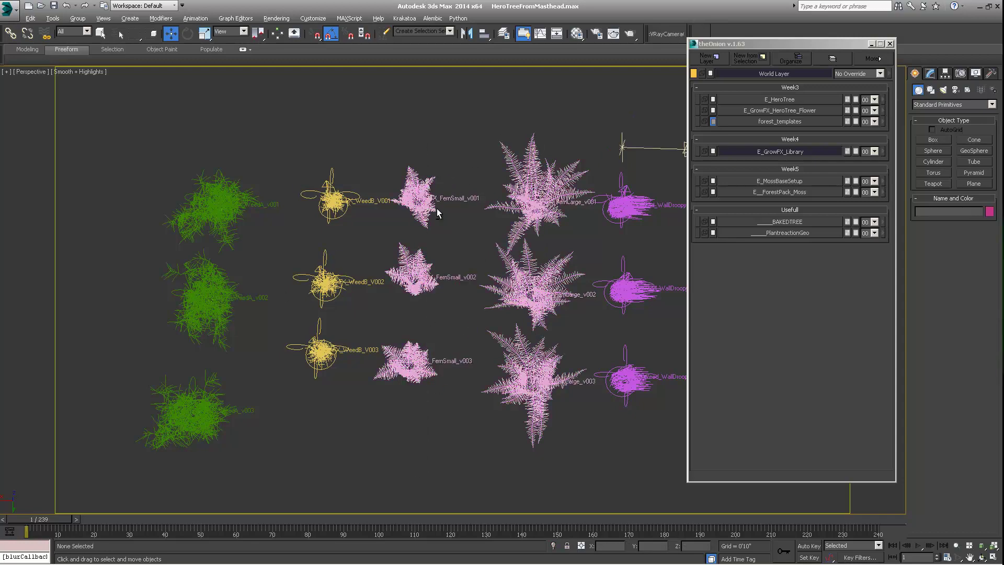
mouse_move(437, 212)
alt+middle_down()
mouse_move(433, 235)
mouse_move(425, 198)
alt+middle_up()
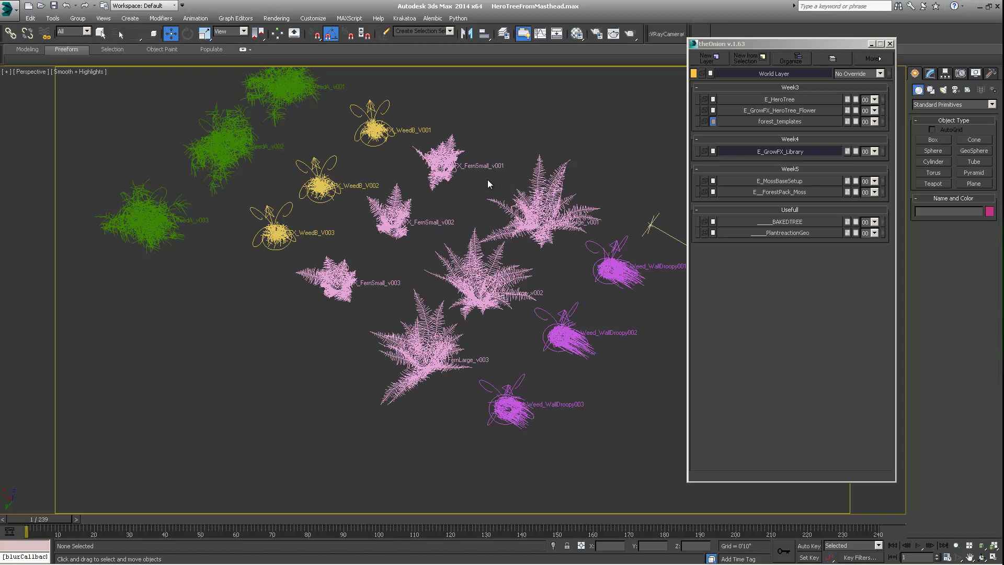
alt+middle_drag(515, 184, 417, 305)
middle_drag(423, 266, 317, 308)
- Show the forest_templates and E_GrowFX_HeroTree_Flower layers alongside the plant library and view their objects beyond the green weeds
scroll(478, 265, down, 3)
scroll(395, 270, down, 3)
scroll(395, 277, down, 3)
click(774, 121)
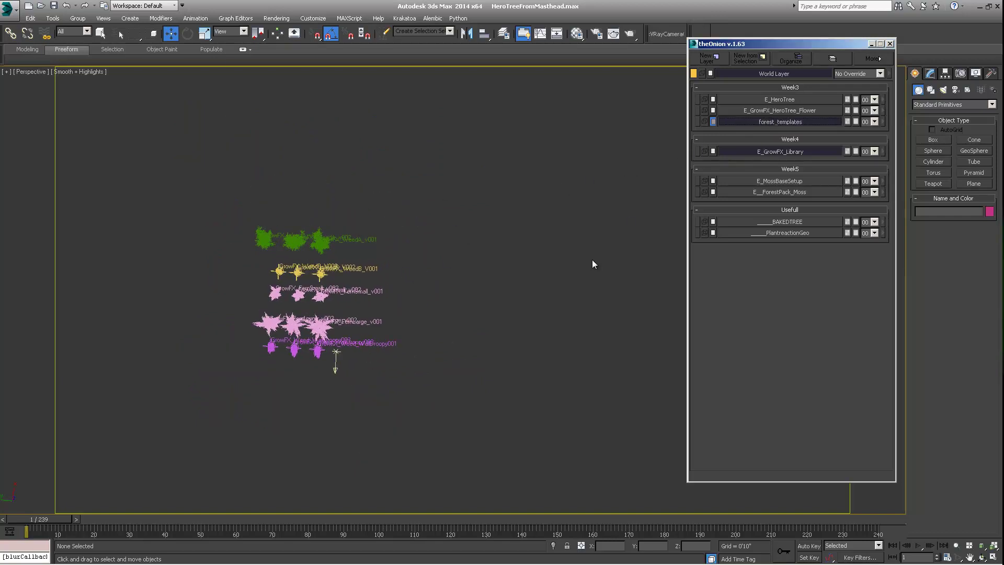
middle_drag(593, 263, 419, 287)
scroll(409, 283, down, 3)
scroll(444, 245, down, 2)
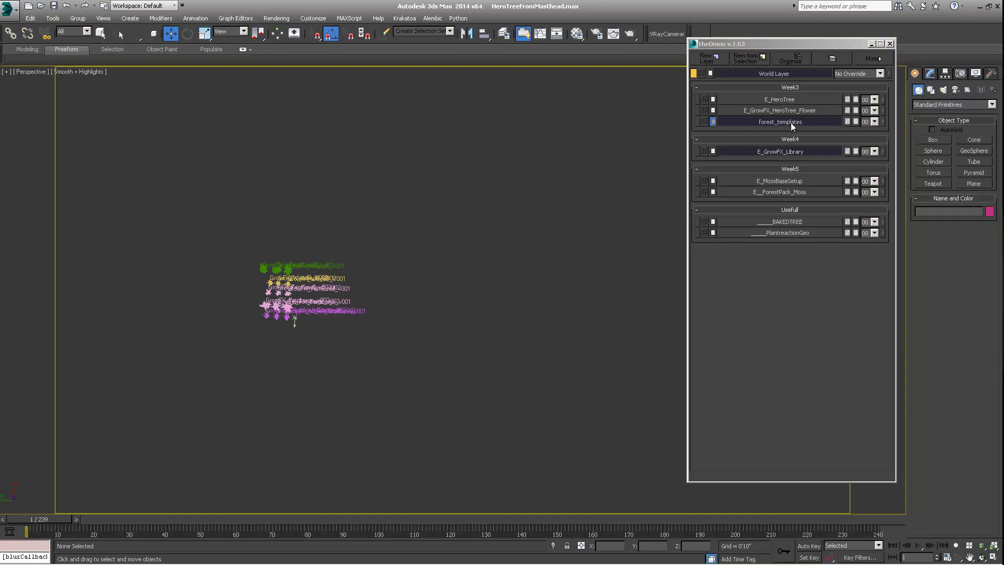
click(802, 111)
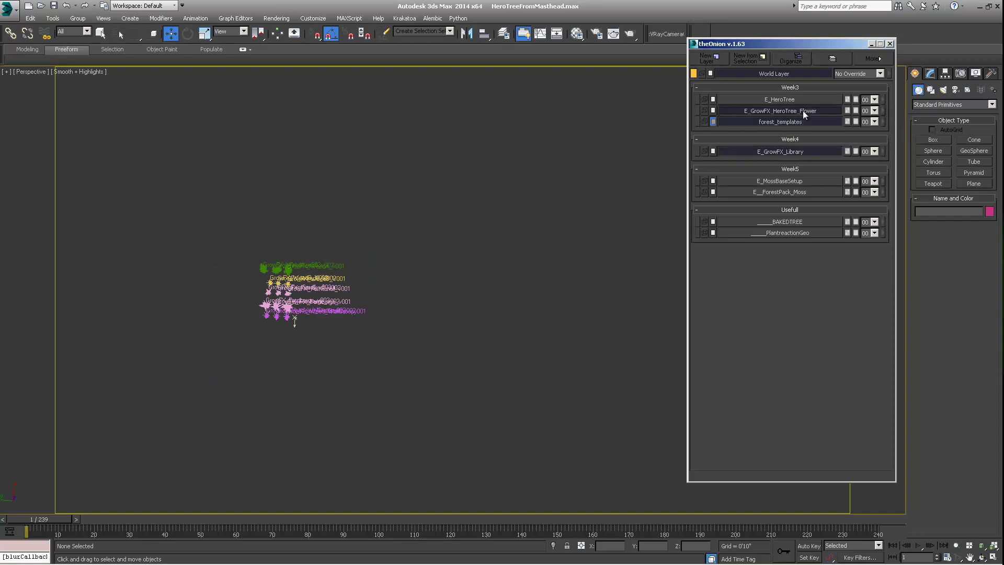
scroll(301, 334, up, 2)
scroll(275, 246, up, 4)
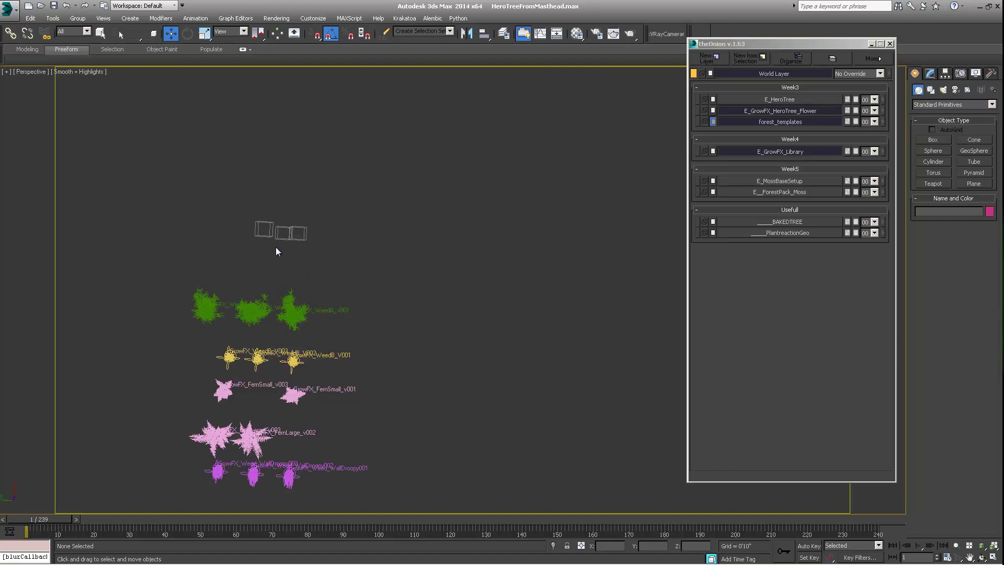
- Select GrowFX_FernLarge_v002 in the plant library, close the layer manager and open the fern's GrowFX parameters
middle_drag(313, 248, 338, 182)
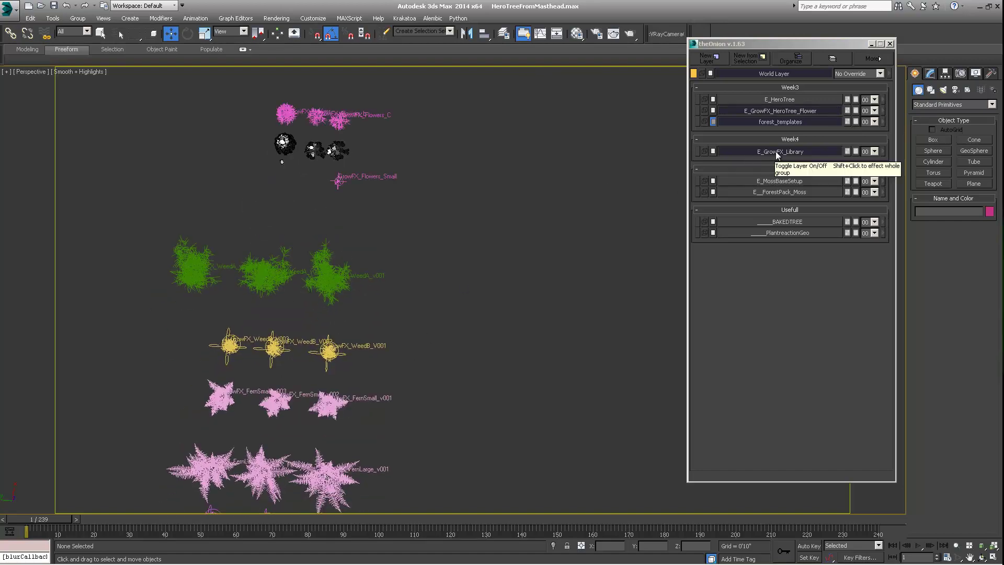
middle_drag(264, 350, 279, 236)
scroll(285, 274, up, 8)
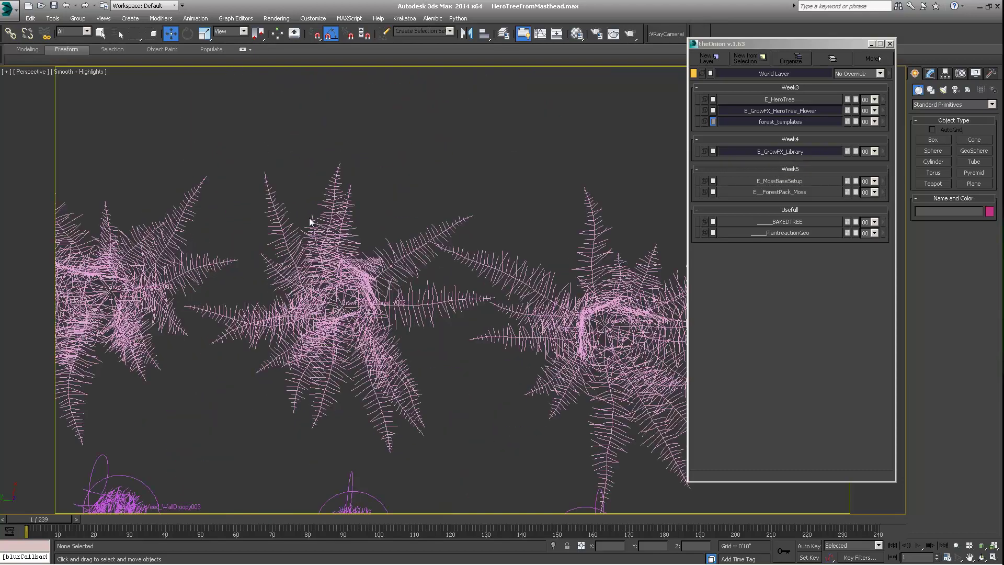
click(340, 304)
alt+middle_drag(374, 259, 375, 233)
drag(752, 47, 784, 97)
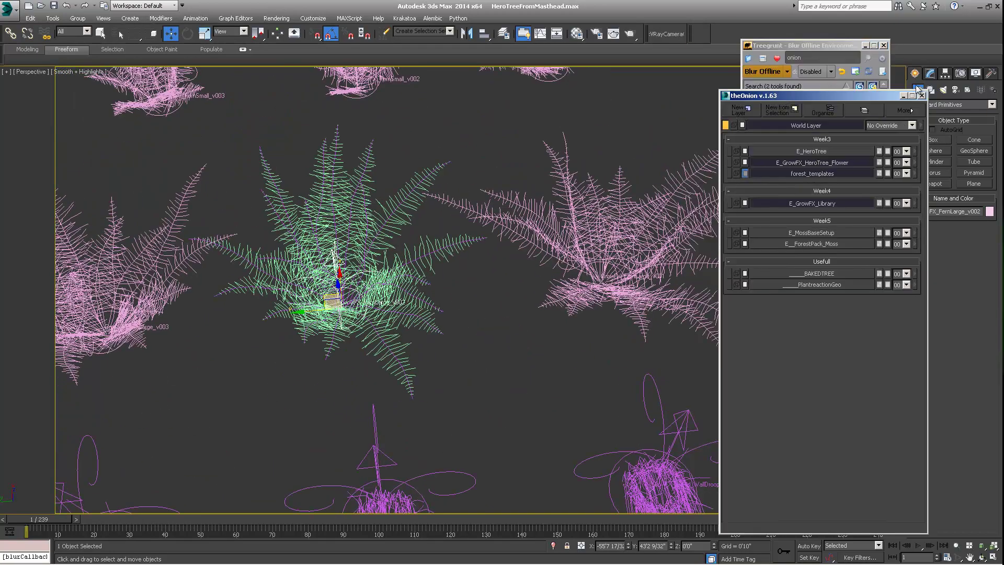
click(921, 96)
click(930, 74)
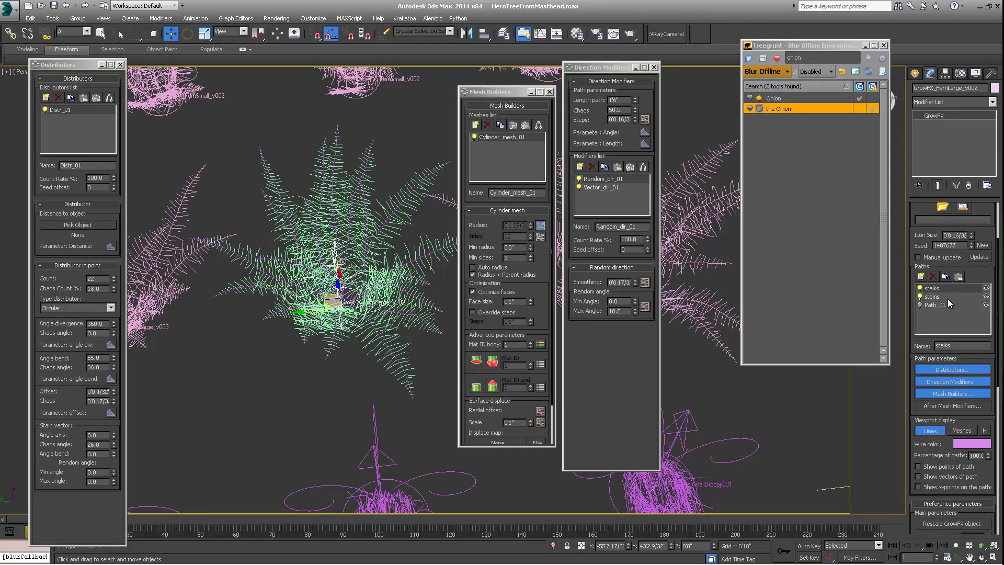
- Inspect the fern's stems path, and switch Path_01 on, off and on again to compare the fronds with and without it
click(943, 295)
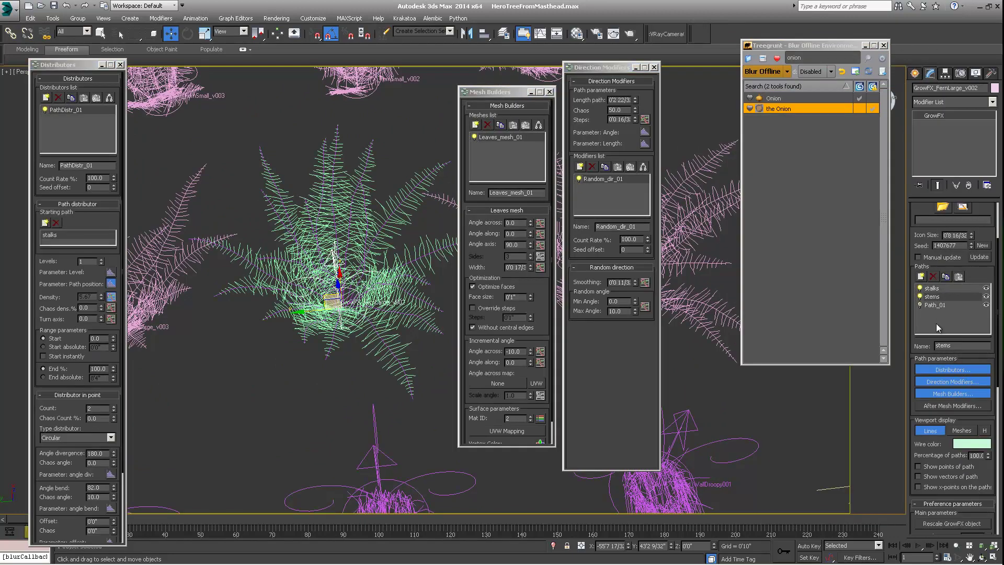
click(921, 306)
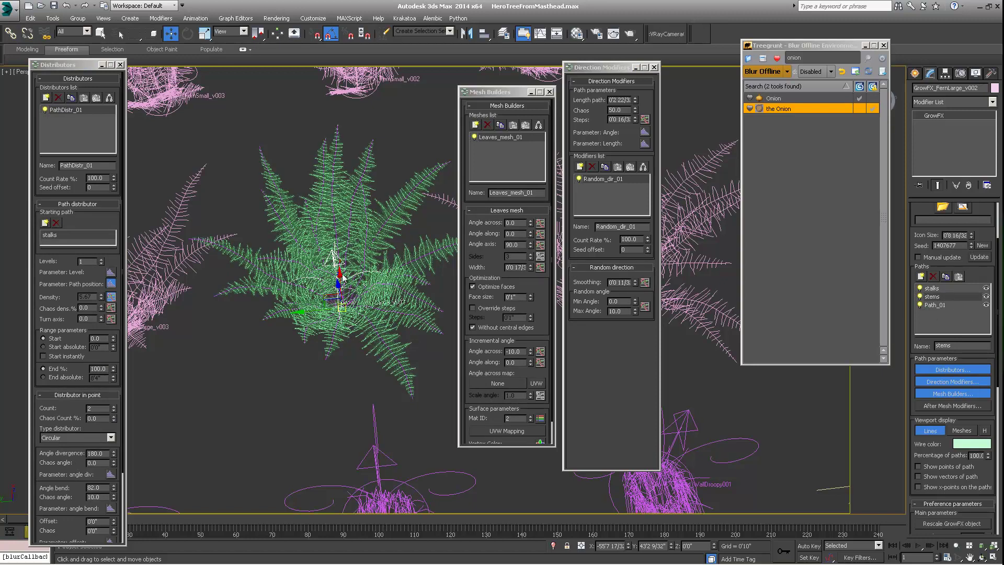
middle_drag(359, 181, 343, 230)
scroll(343, 228, up, 5)
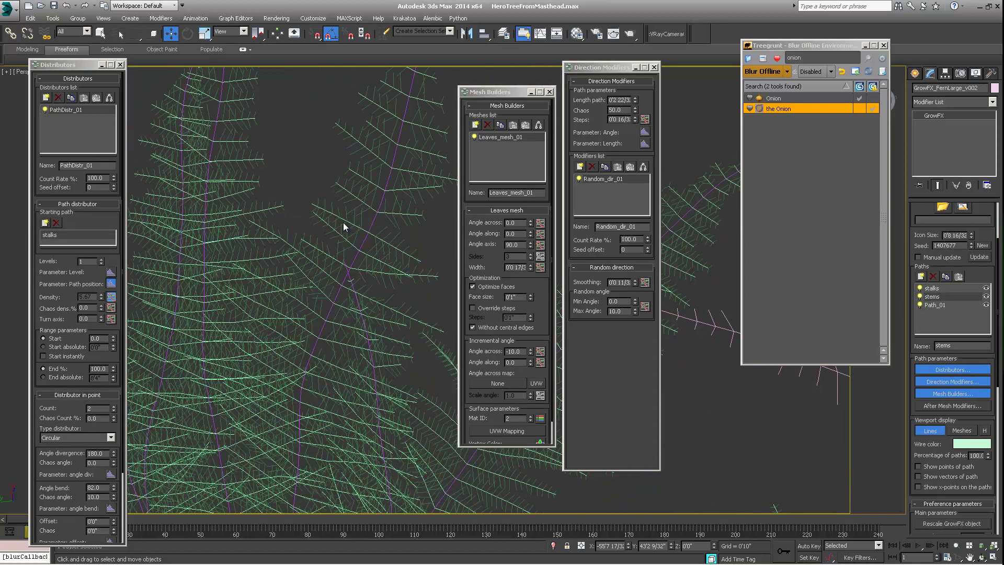
scroll(349, 212, down, 5)
alt+middle_drag(350, 224, 366, 224)
click(920, 306)
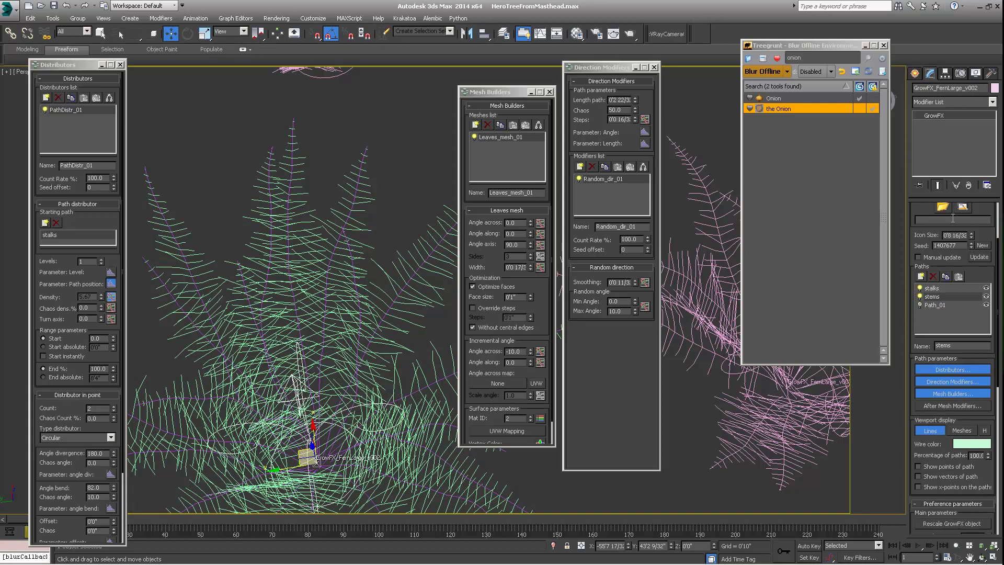
click(920, 306)
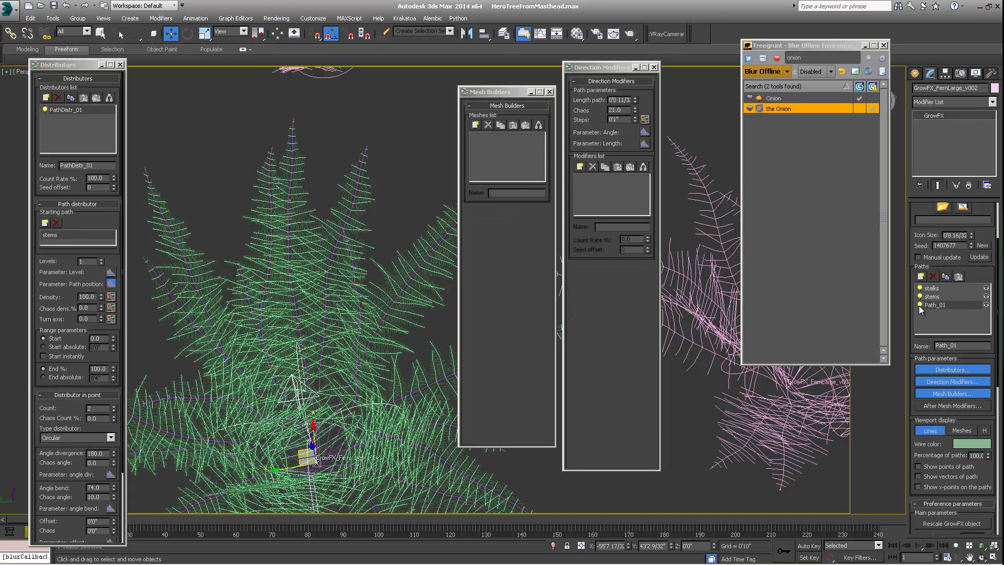
- Examine the large fern with Path_01 enabled from several angles and among the rest of the plant library
alt+middle_drag(364, 185, 367, 182)
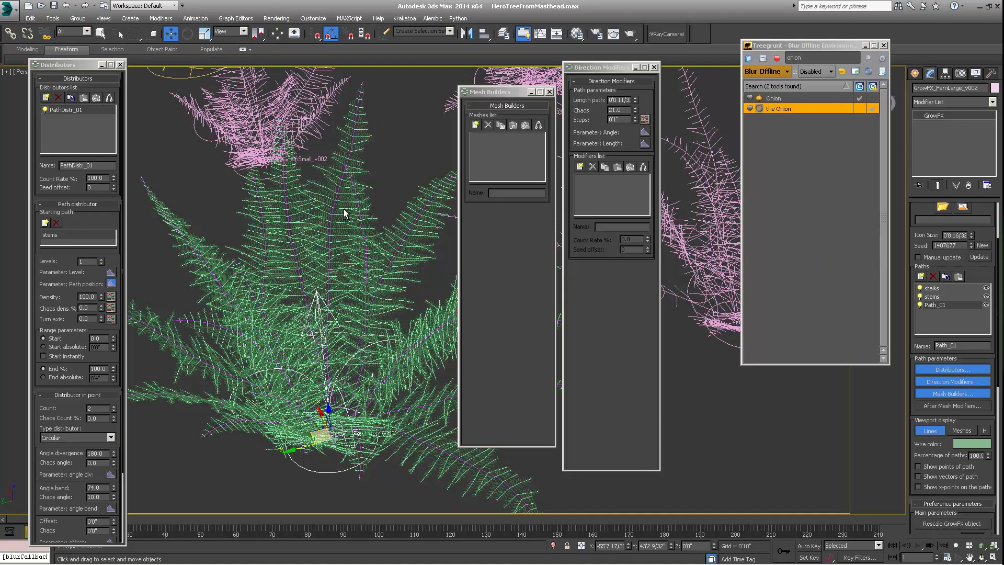
alt+middle_drag(344, 209, 329, 167)
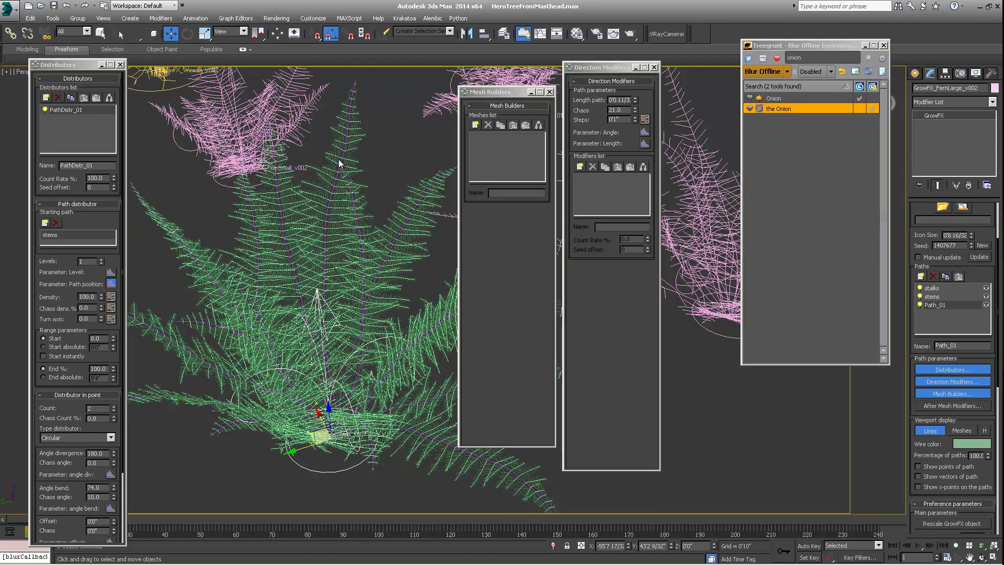
alt+middle_drag(369, 215, 368, 222)
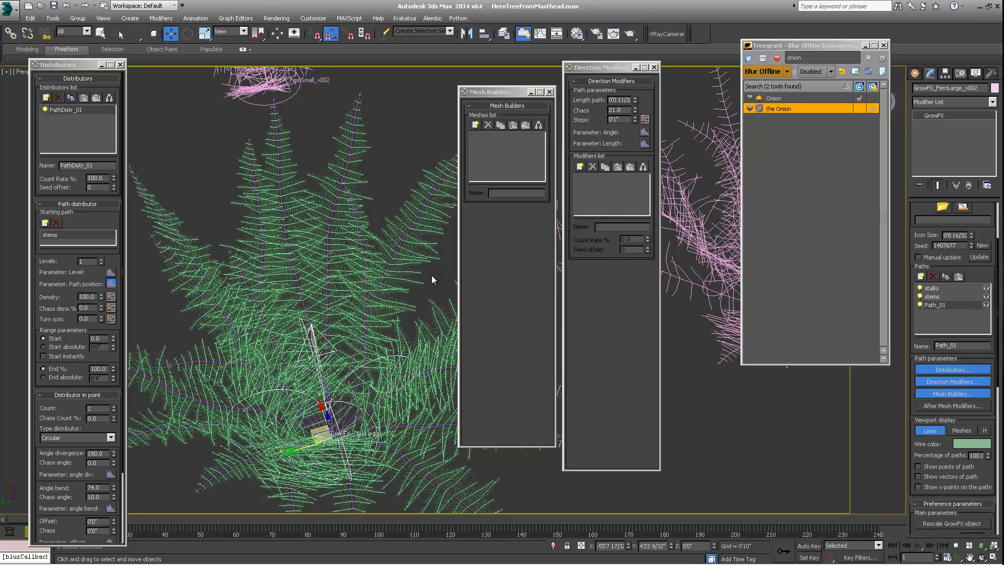
alt+middle_drag(388, 259, 386, 263)
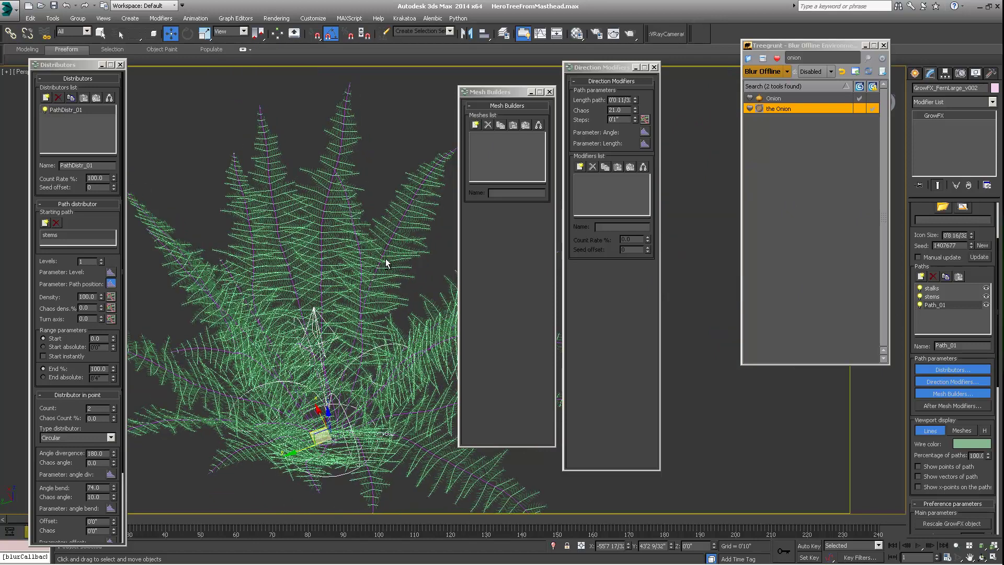
scroll(333, 250, down, 5)
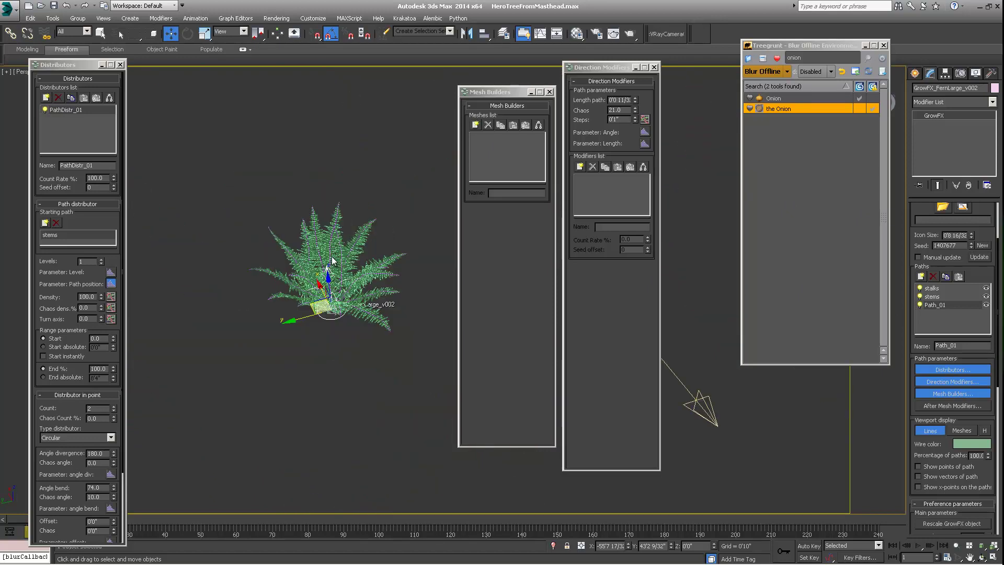
scroll(332, 257, down, 5)
alt+middle_drag(332, 256, 329, 259)
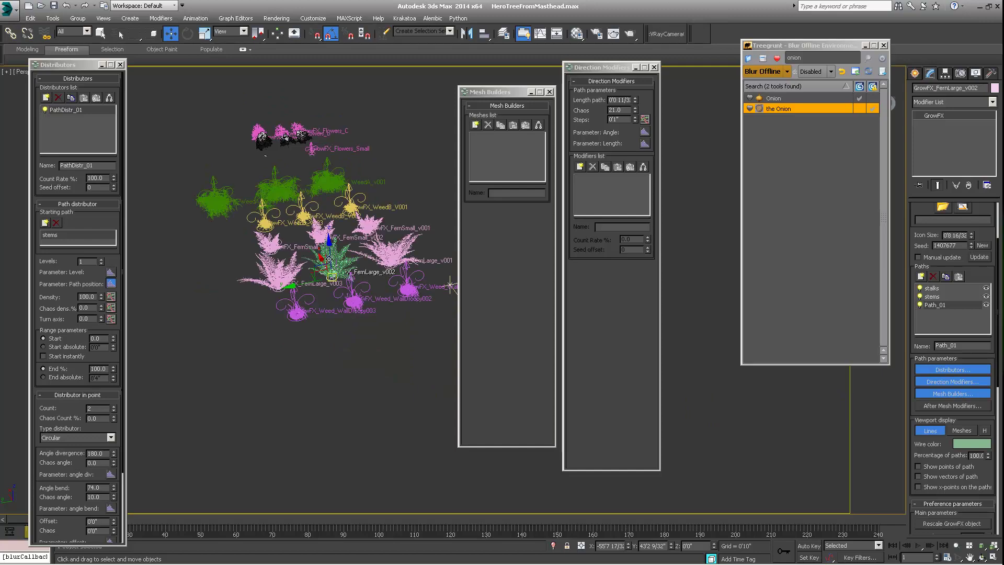
key(z)
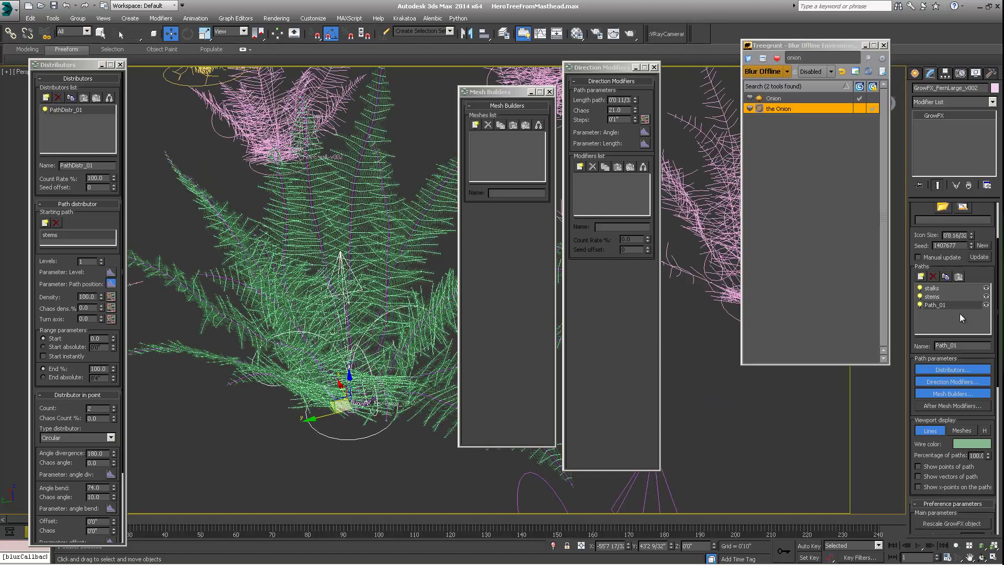
- Disable the fern's Path_01 and switch its viewport display from lines to meshes
click(920, 305)
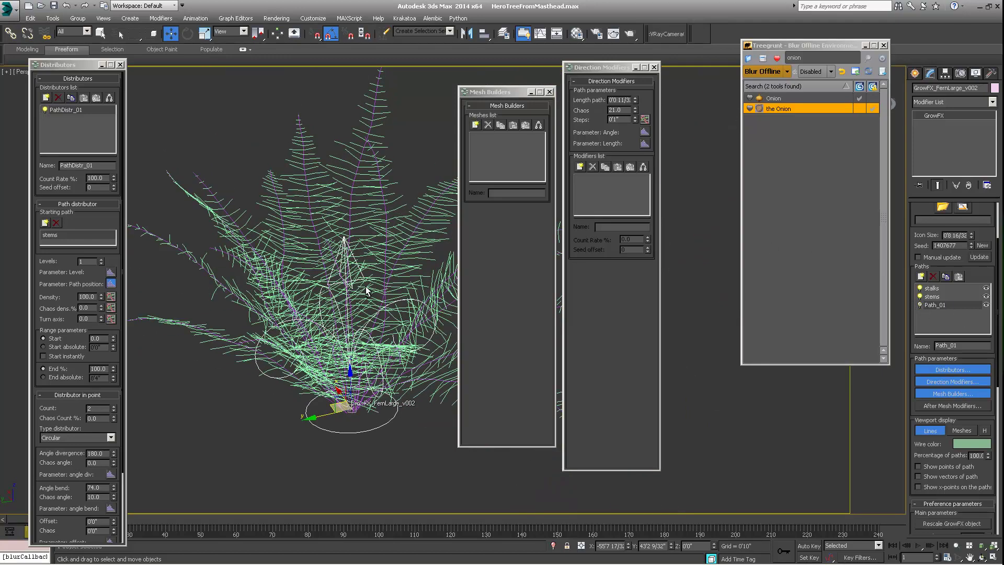
scroll(962, 361, down, 10)
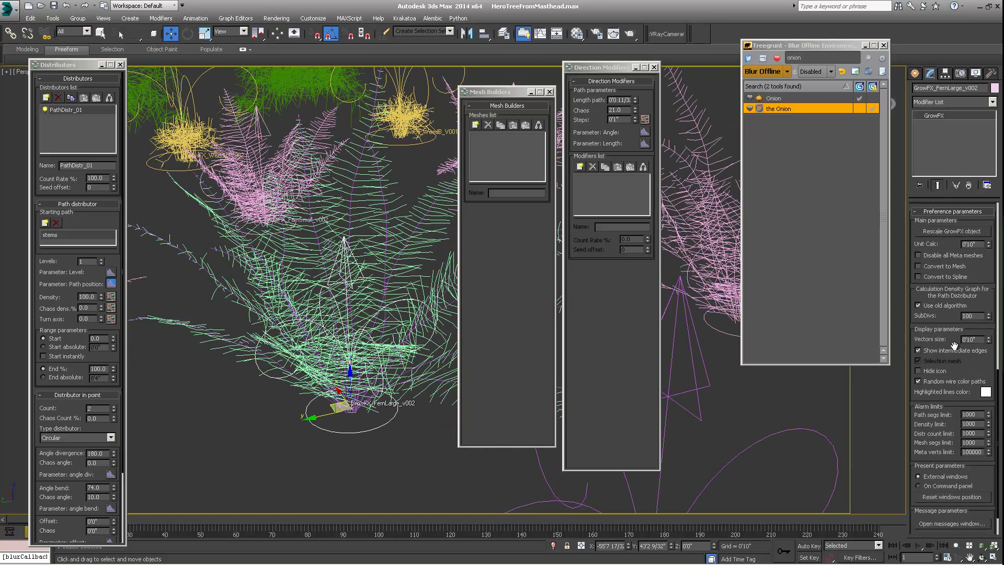
scroll(975, 373, up, 5)
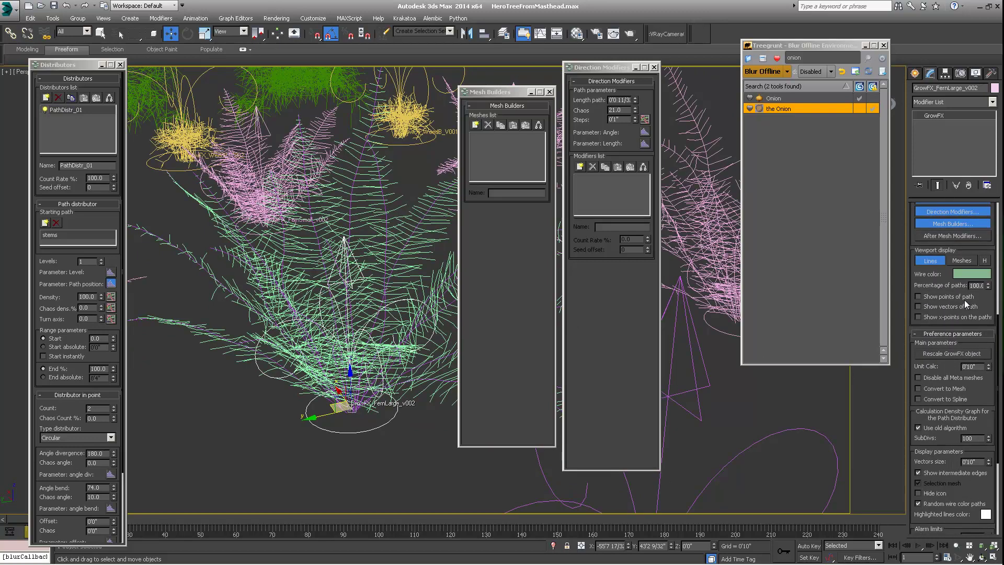
scroll(973, 283, up, 1)
click(967, 276)
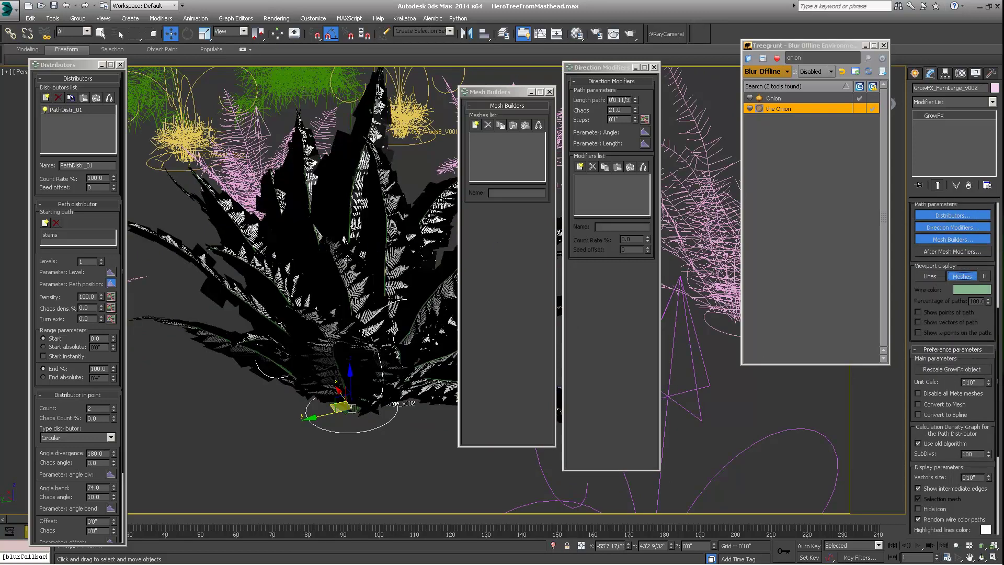
- Examine the leaf planes and their fern texture along the stalks of the meshed fern up close
alt+middle_drag(347, 260, 283, 210)
scroll(320, 259, up, 5)
scroll(339, 243, down, 4)
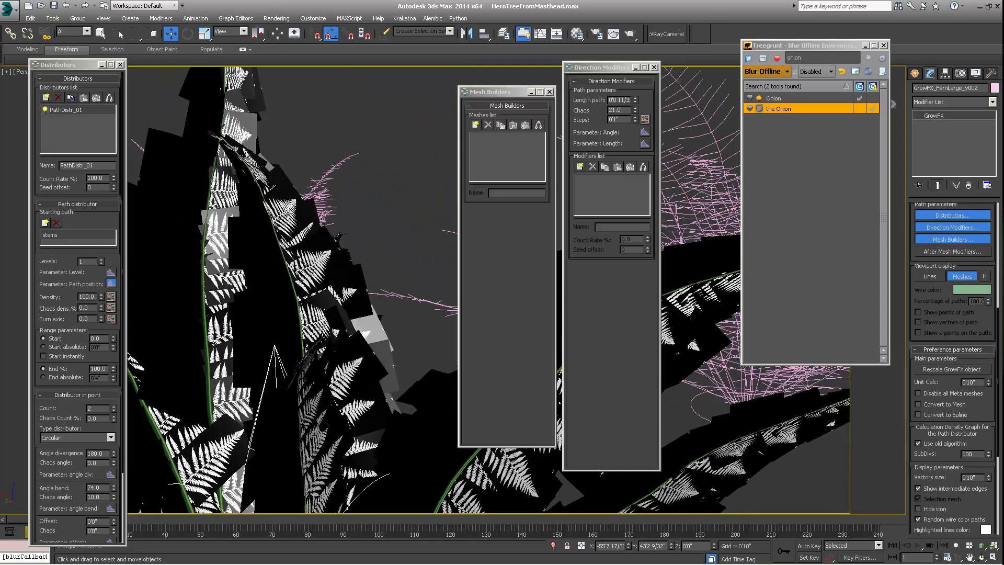
alt+middle_drag(286, 254, 308, 348)
alt+middle_drag(276, 282, 331, 326)
scroll(332, 326, up, 4)
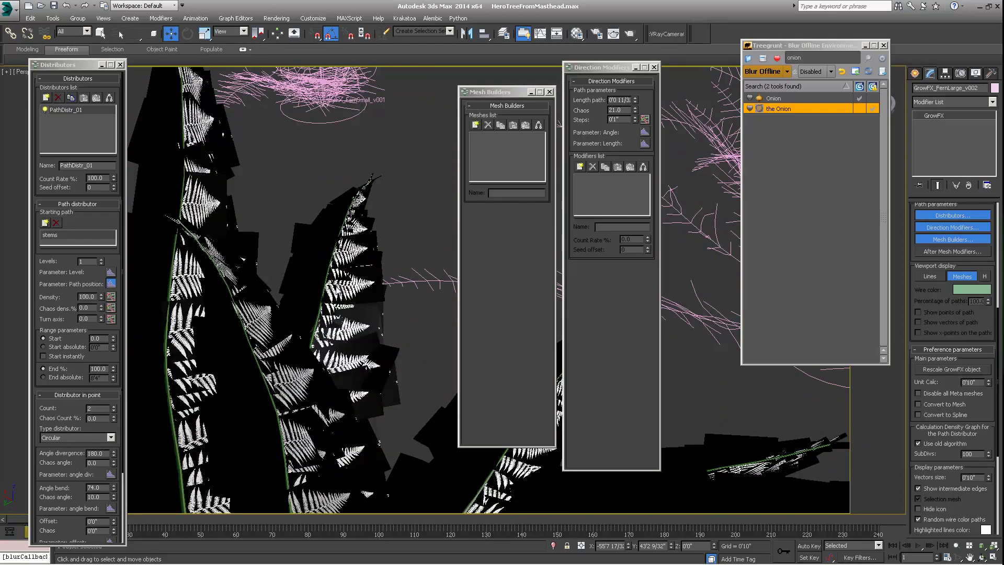
scroll(363, 294, up, 4)
middle_drag(384, 296, 327, 289)
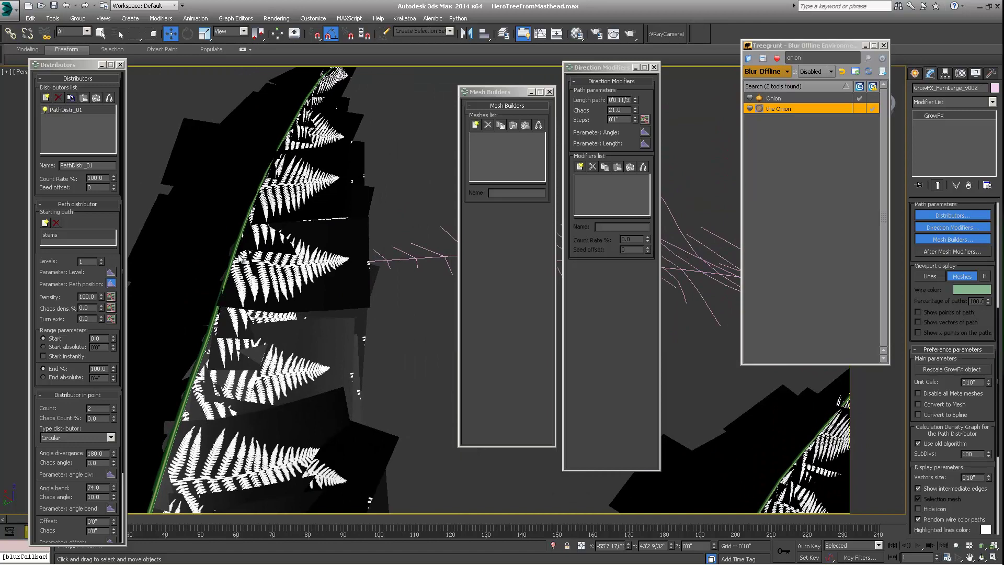
middle_drag(264, 275, 432, 246)
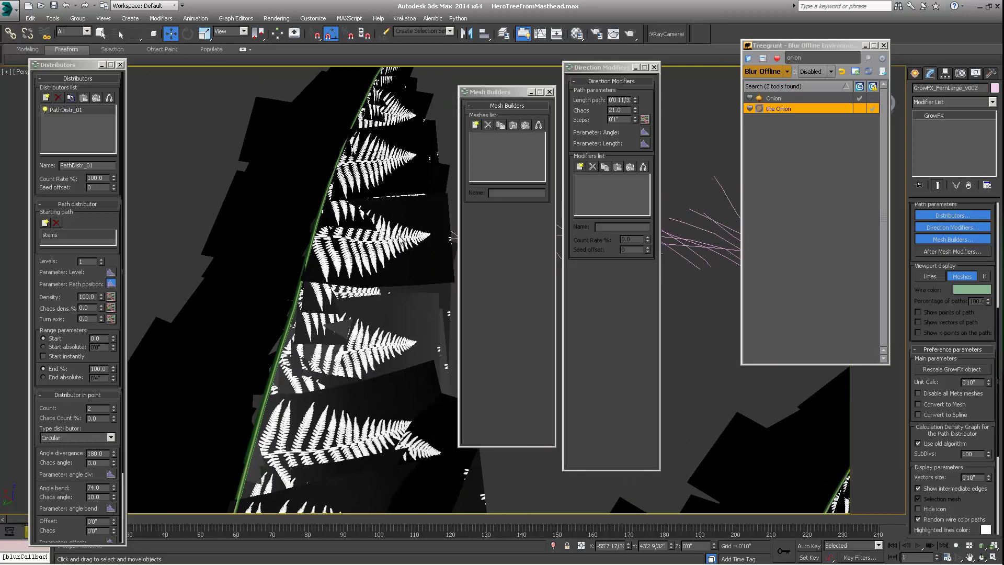
middle_drag(413, 246, 353, 255)
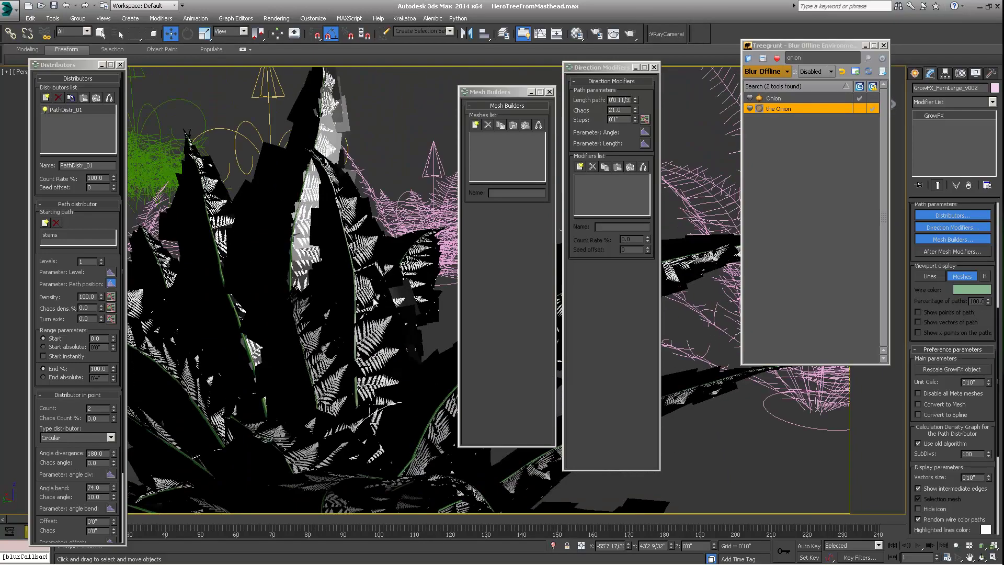
- Examine the overall shape of the meshed fern beside the neighbouring library plants
scroll(374, 301, down, 10)
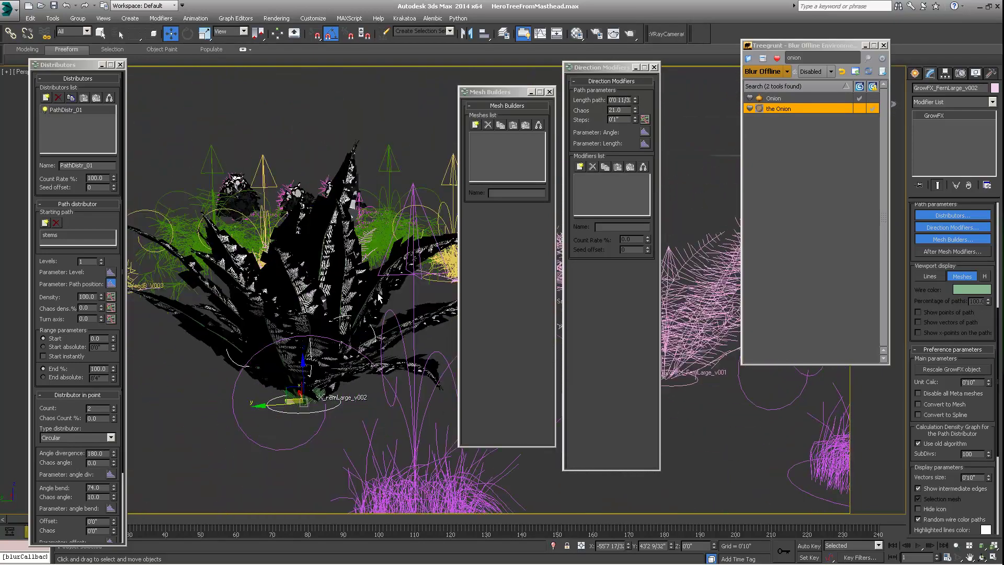
alt+middle_drag(379, 297, 403, 272)
scroll(342, 269, down, 3)
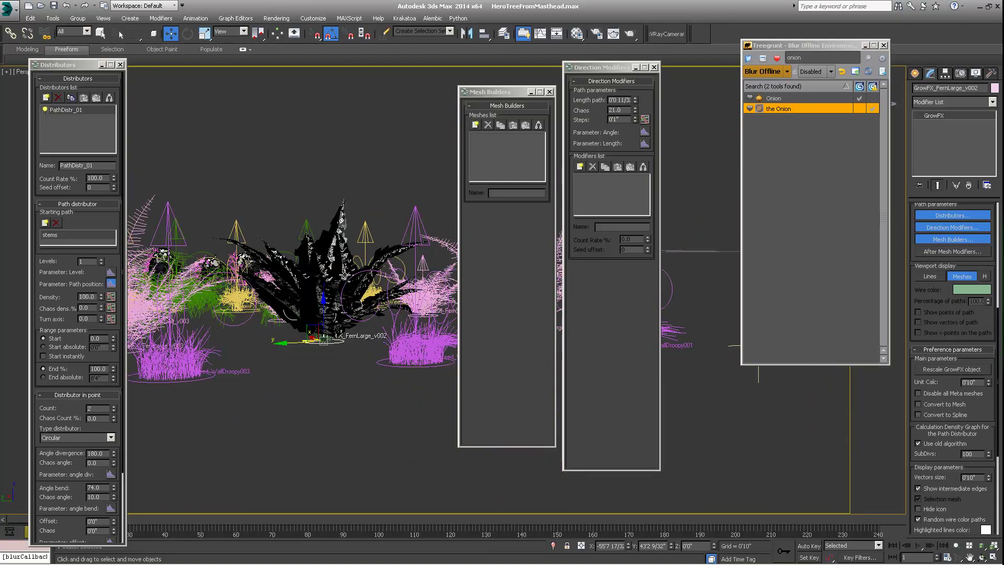
scroll(341, 272, up, 3)
middle_drag(341, 279, 331, 309)
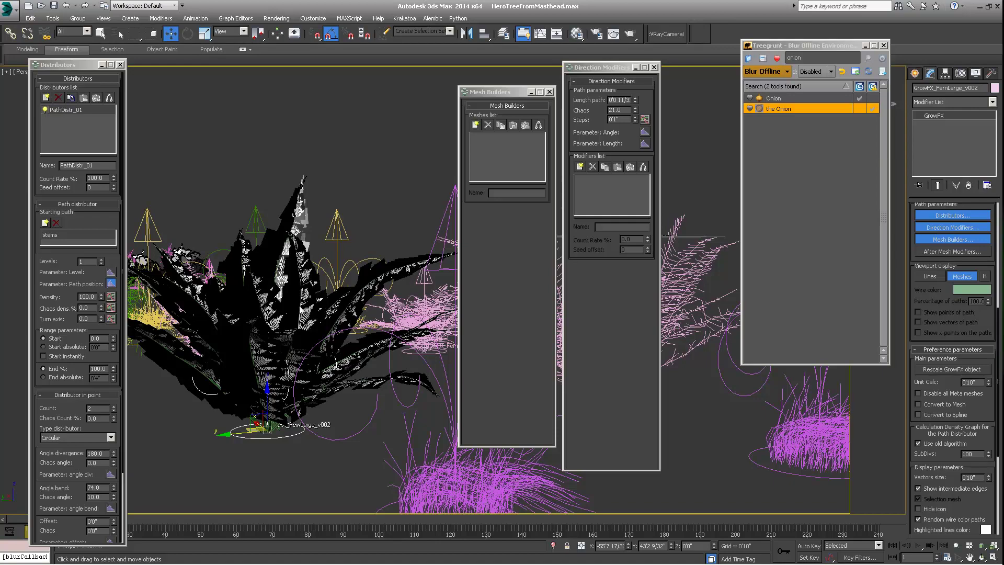
scroll(300, 310, down, 5)
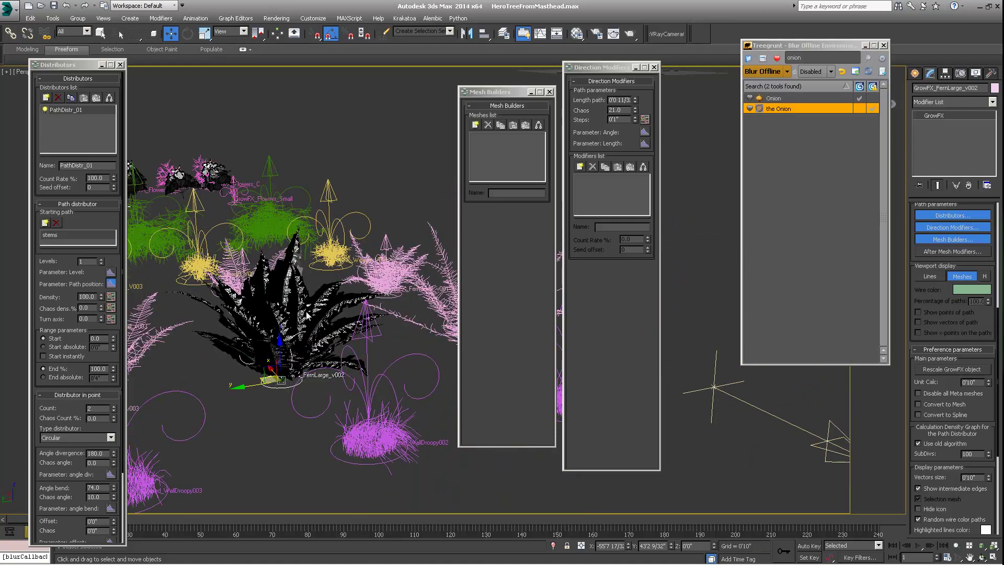
- Examine the meshed fronds up close again and compare them with the fern's list of paths
scroll(307, 314, up, 8)
scroll(308, 309, down, 3)
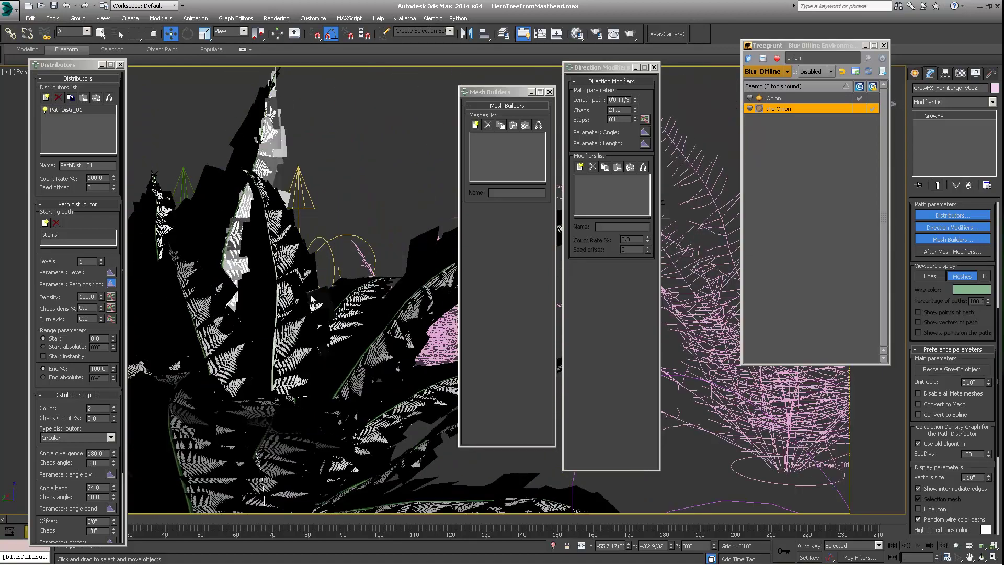
scroll(349, 308, up, 1)
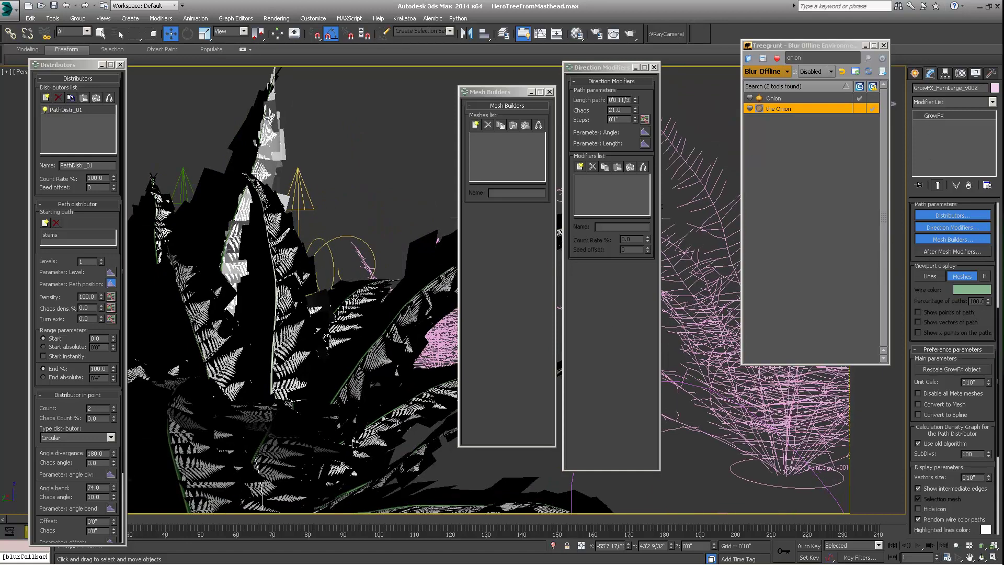
middle_drag(349, 308, 346, 315)
middle_drag(257, 247, 264, 250)
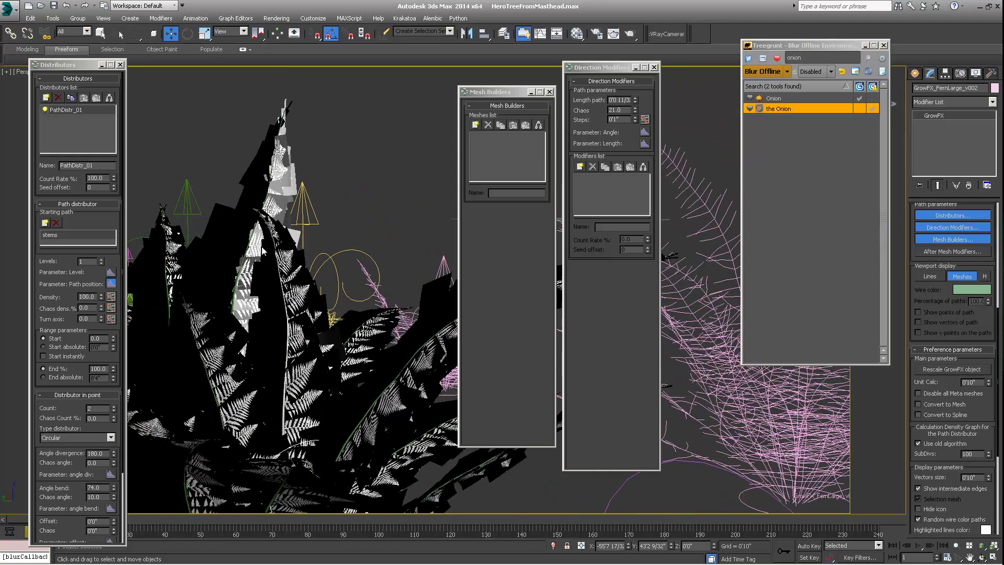
scroll(912, 235, up, 5)
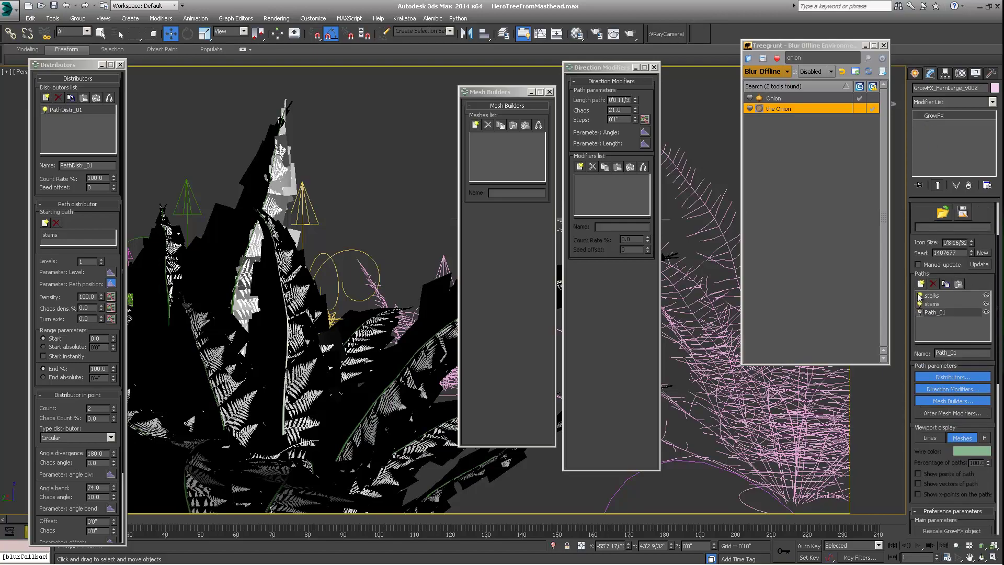
middle_drag(366, 228, 324, 298)
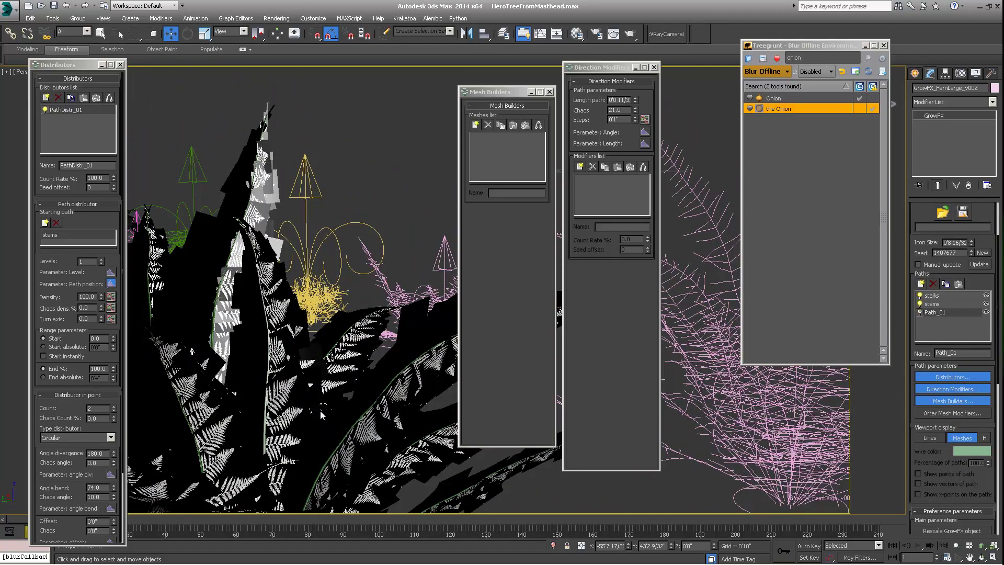
middle_drag(353, 389, 368, 382)
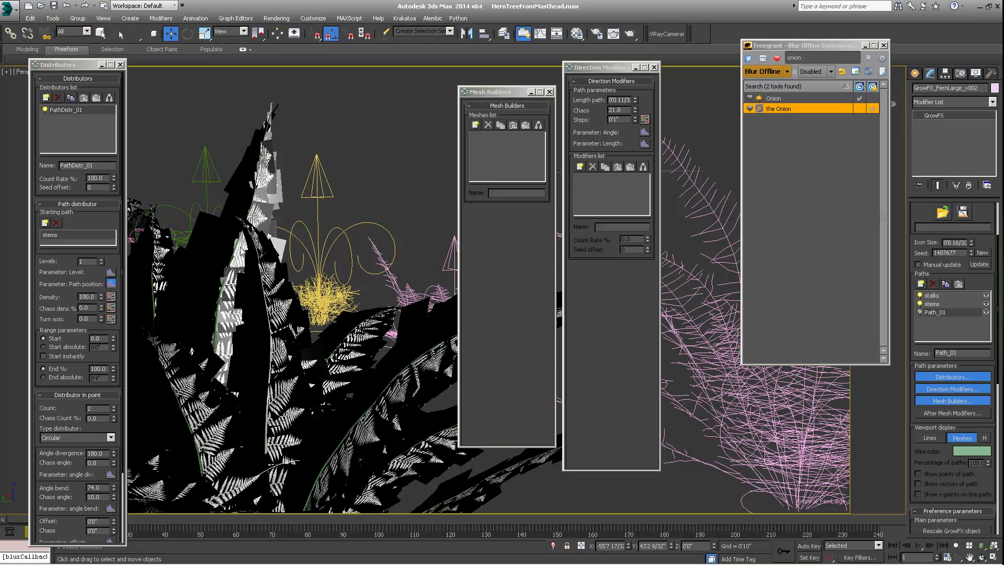
- Examine the meshed large fern from close up, from above among the library rows, and from the side
alt+middle_drag(371, 366, 395, 348)
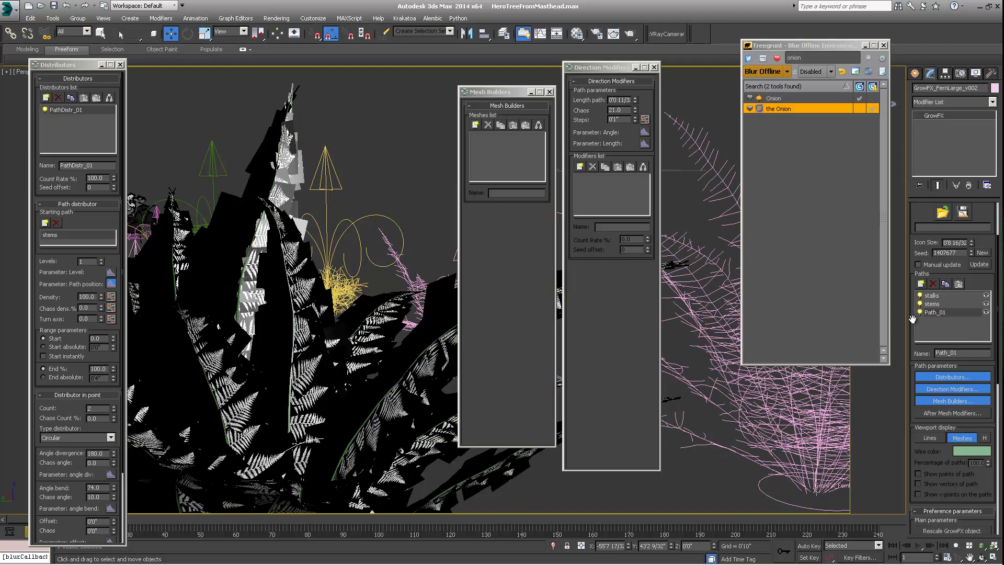
scroll(416, 349, down, 12)
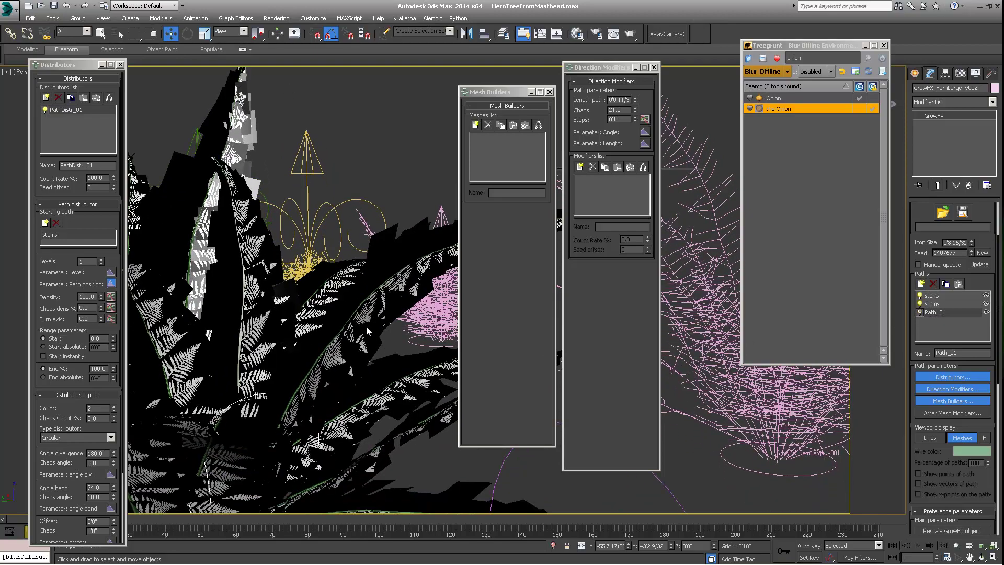
alt+middle_drag(369, 333, 299, 382)
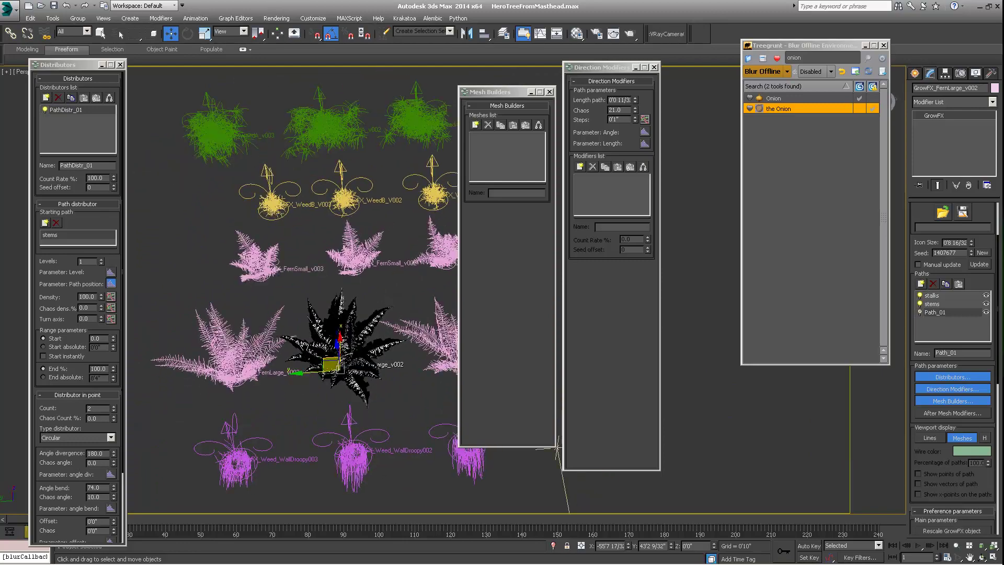
alt+middle_drag(418, 311, 357, 326)
alt+middle_drag(268, 372, 259, 341)
alt+middle_drag(442, 397, 441, 415)
scroll(441, 415, up, 5)
alt+middle_drag(267, 352, 285, 326)
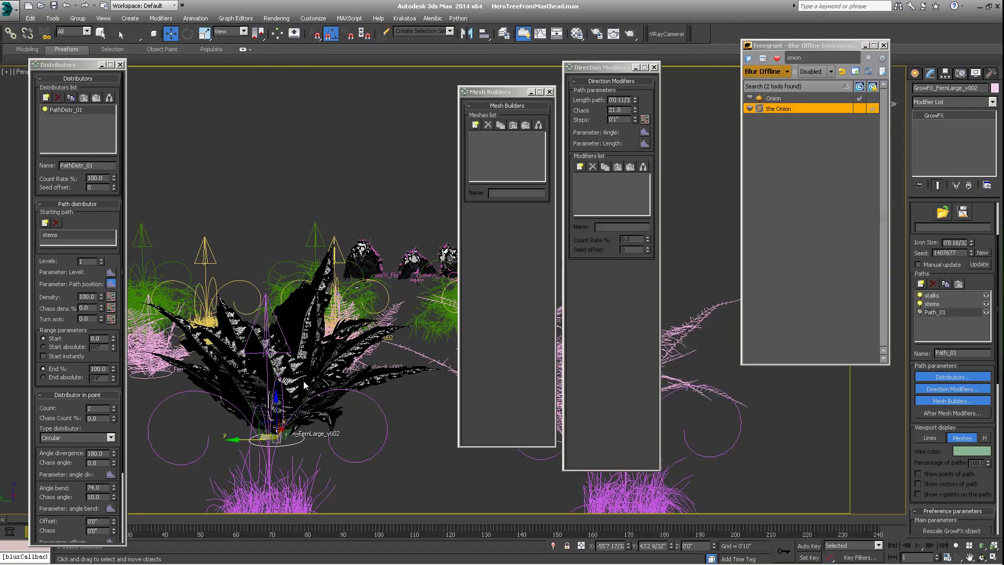
- Enable the large fern's Path_01 and switch its viewport display from meshes to lines
click(921, 312)
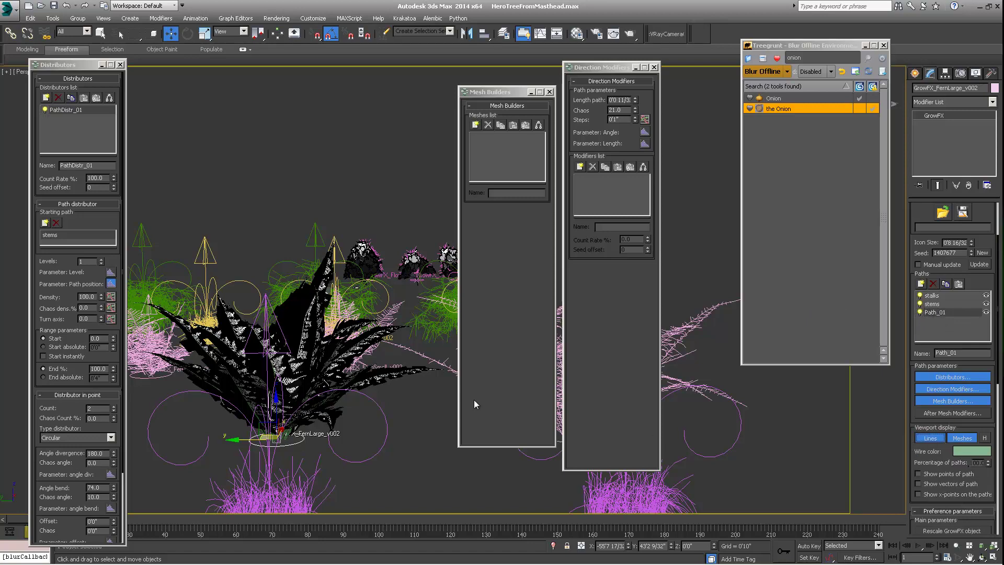
click(930, 437)
middle_drag(317, 334, 318, 320)
scroll(322, 291, up, 7)
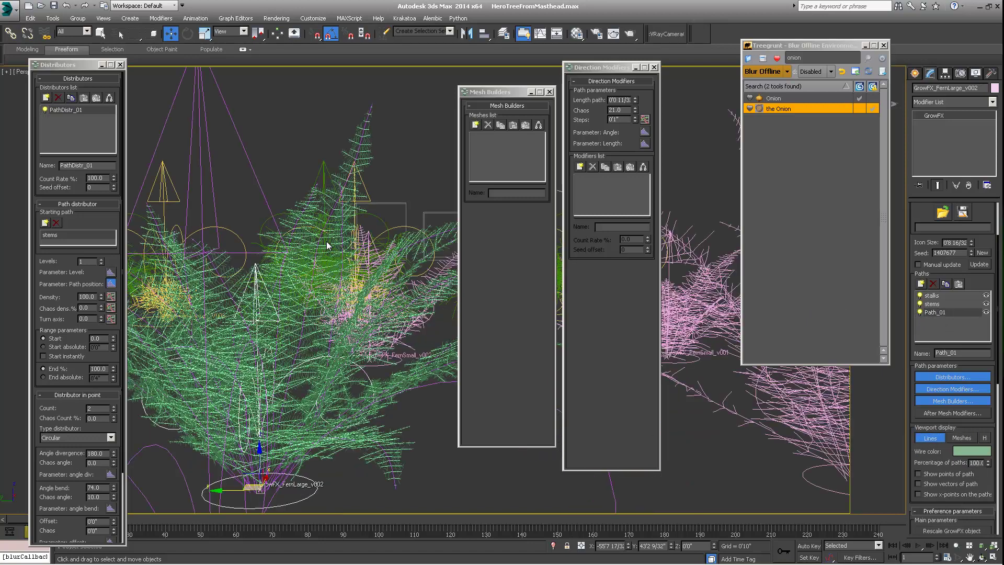
scroll(390, 94, down, 3)
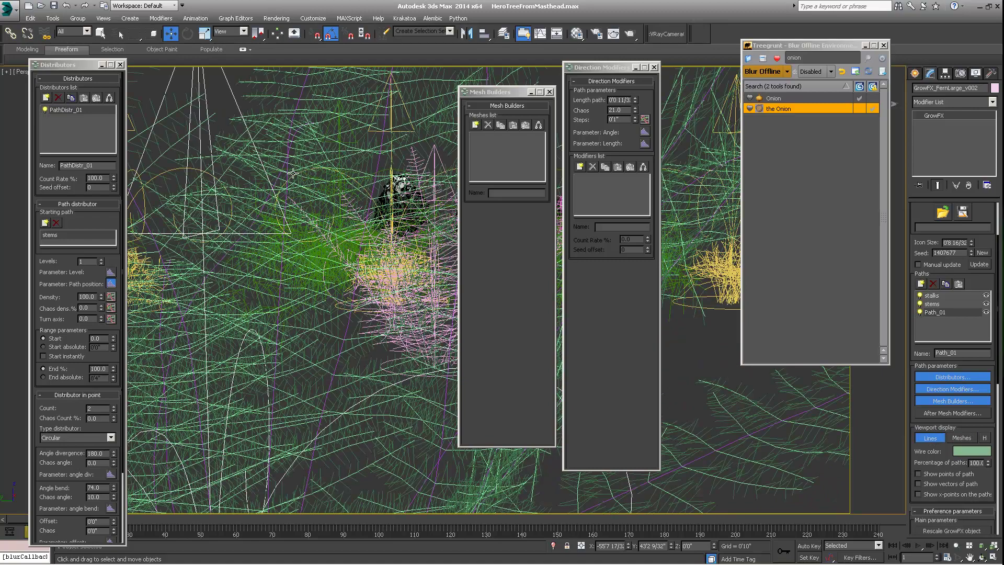
scroll(282, 147, down, 6)
scroll(300, 203, up, 4)
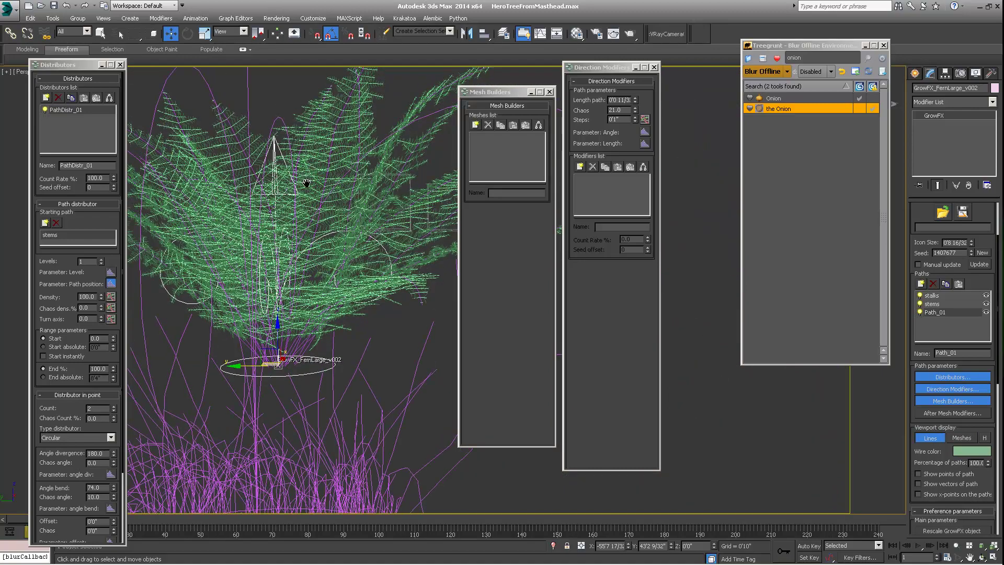
scroll(301, 208, down, 1)
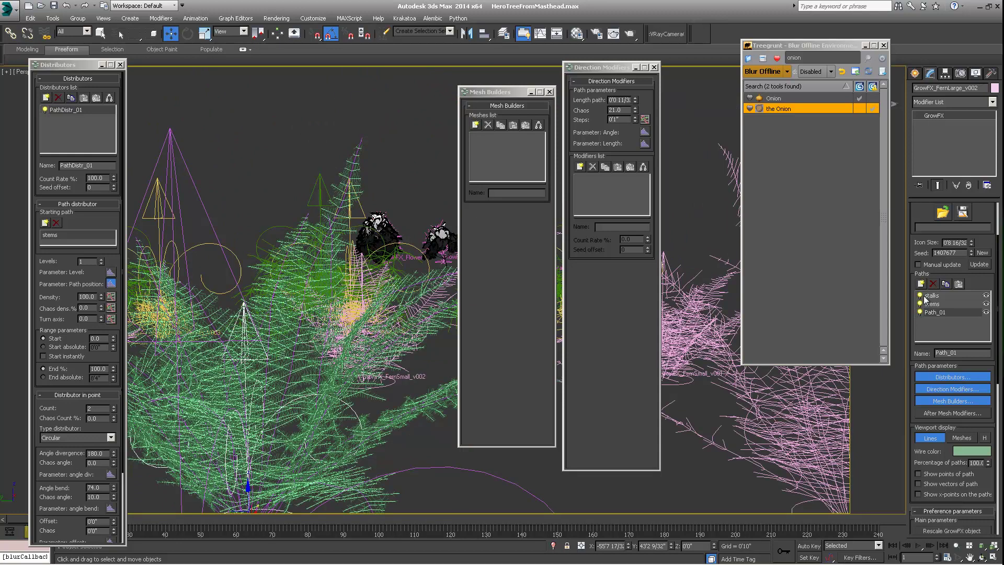
- Disable the large fern's Path_01 so that only the stalks and stems paths stay active
click(921, 312)
scroll(401, 309, down, 6)
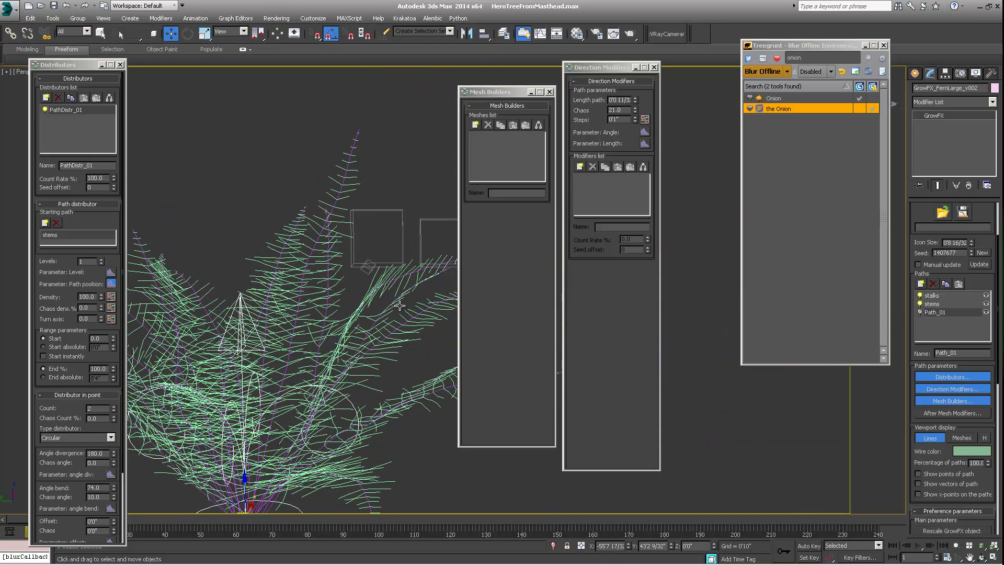
alt+middle_drag(361, 310, 254, 342)
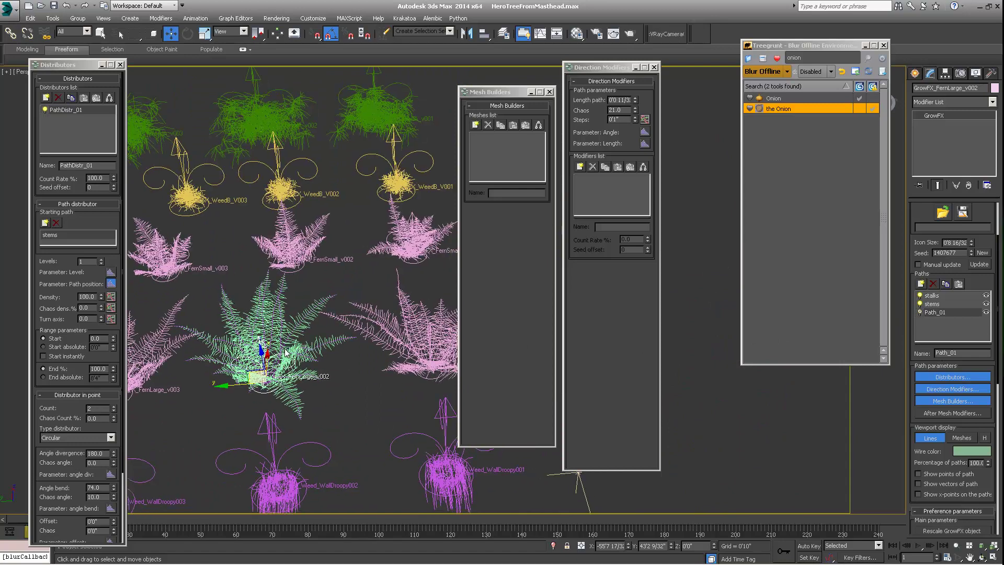
alt+middle_drag(252, 308, 242, 327)
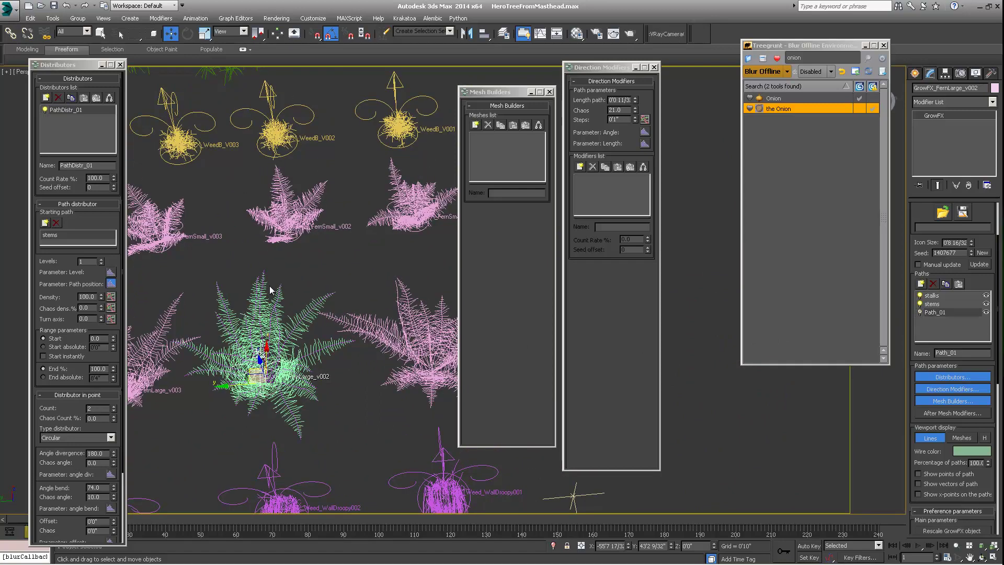
- Examine the whole plant library layout, from the droopy wall weeds and ferns to the rows of weeds and flowers
scroll(304, 359, down, 4)
middle_drag(346, 354, 314, 350)
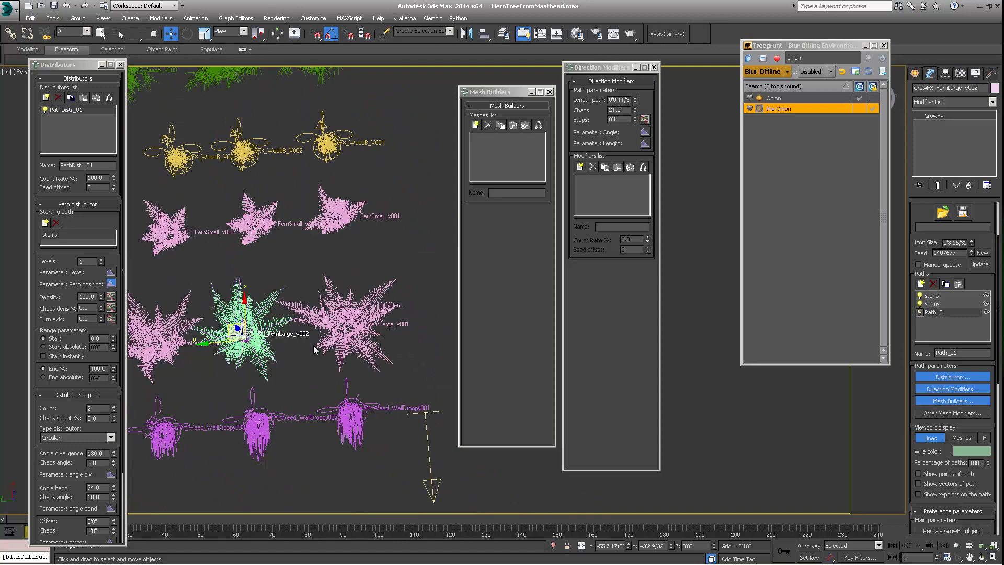
scroll(378, 306, down, 5)
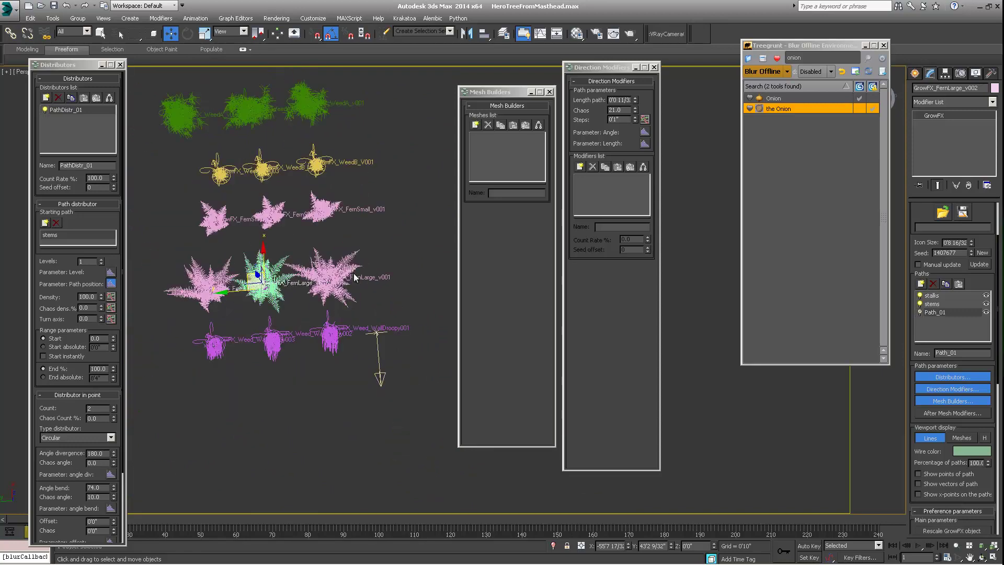
alt+middle_drag(318, 338, 320, 287)
scroll(334, 302, down, 3)
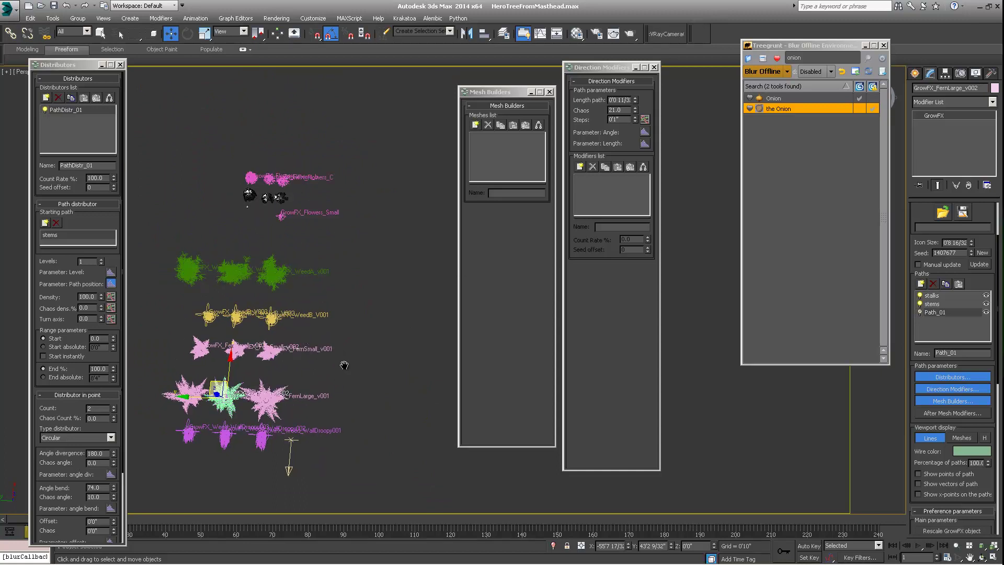
mouse_move(344, 365)
middle_down()
mouse_move(314, 363)
mouse_move(319, 315)
middle_up()
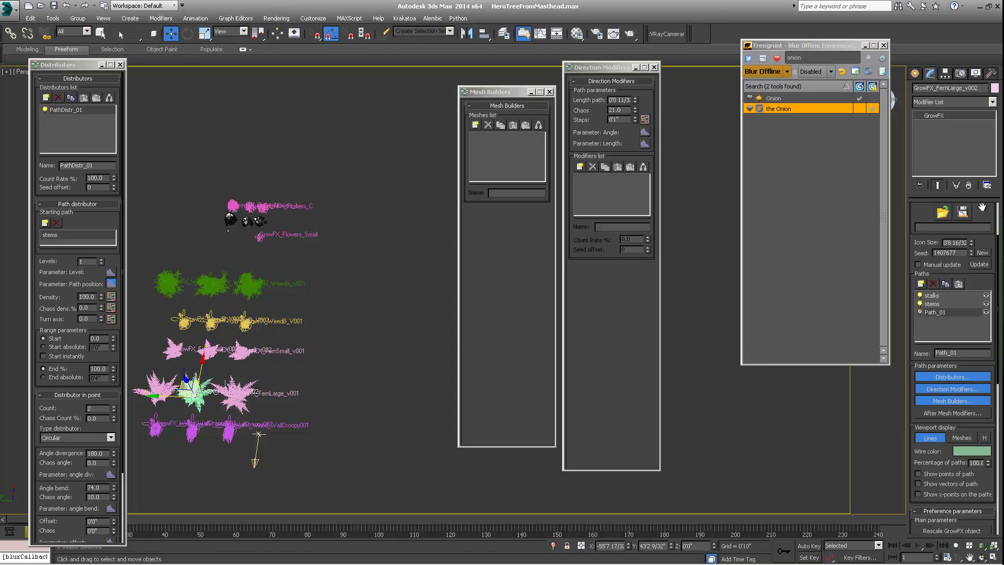